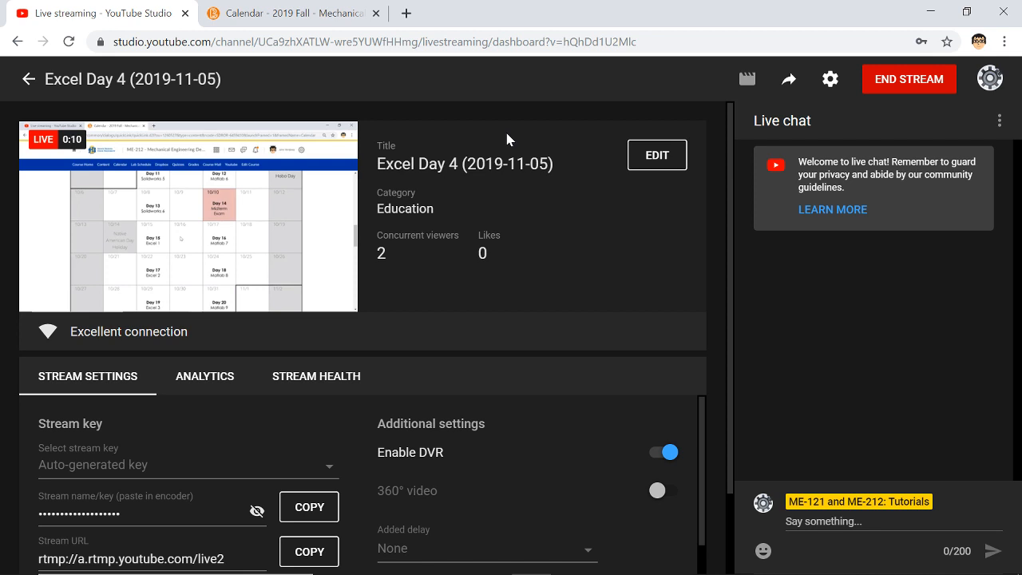
left_click(289, 24)
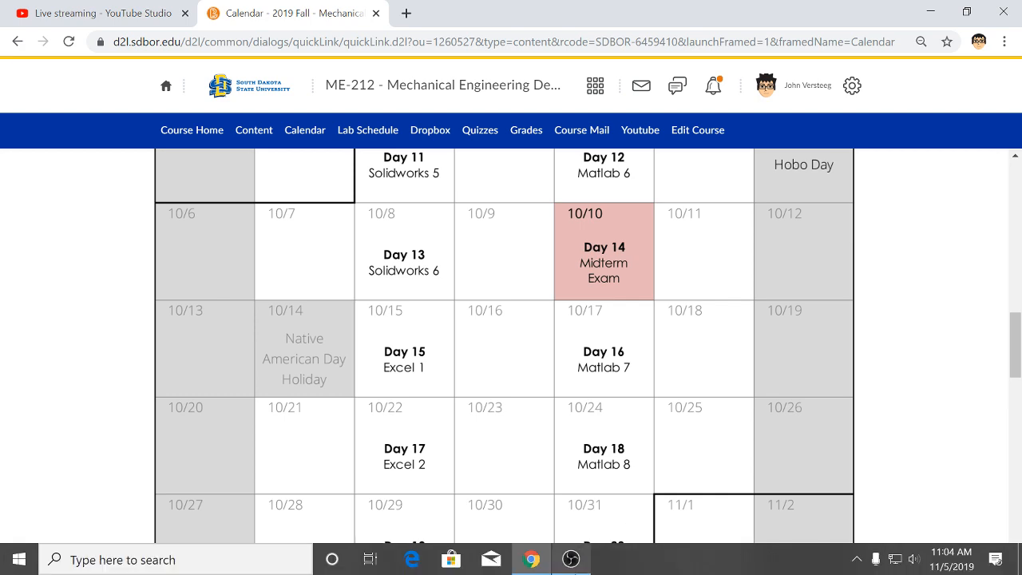
left_click(570, 557)
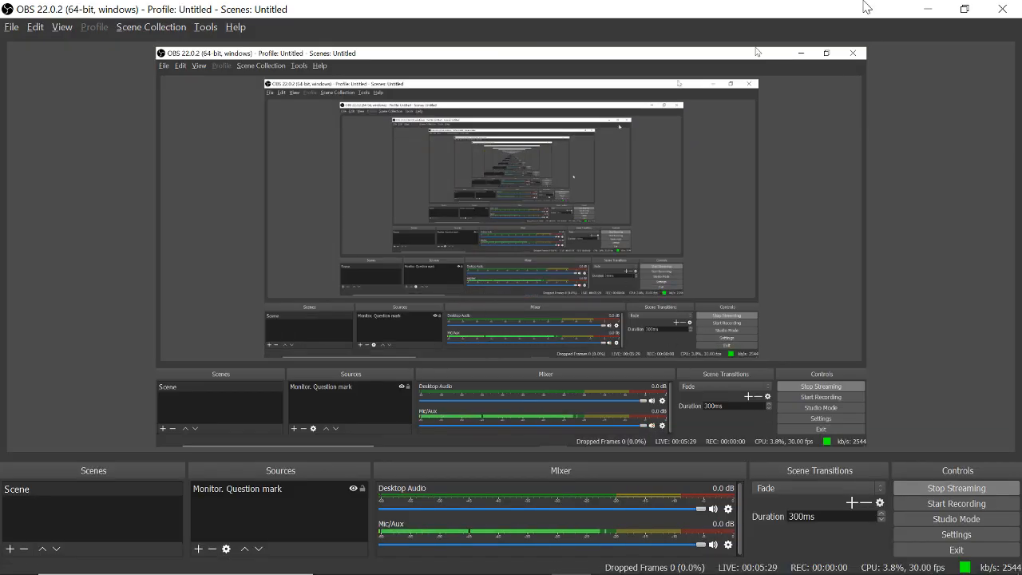
left_click(927, 8)
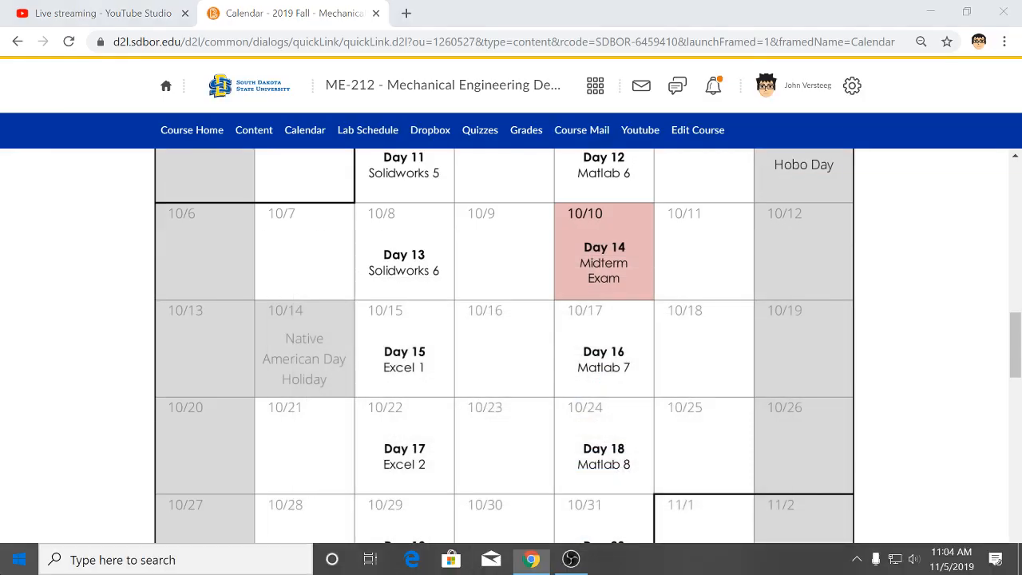
Step: Open Excel 2016 and create a blank workbook
key("super")
type("excel")
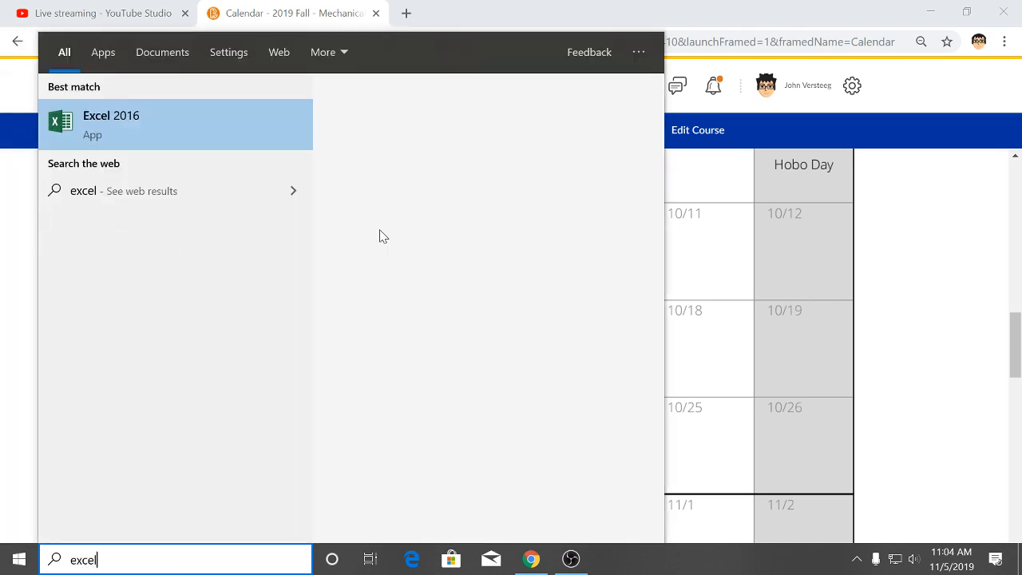
key("Return")
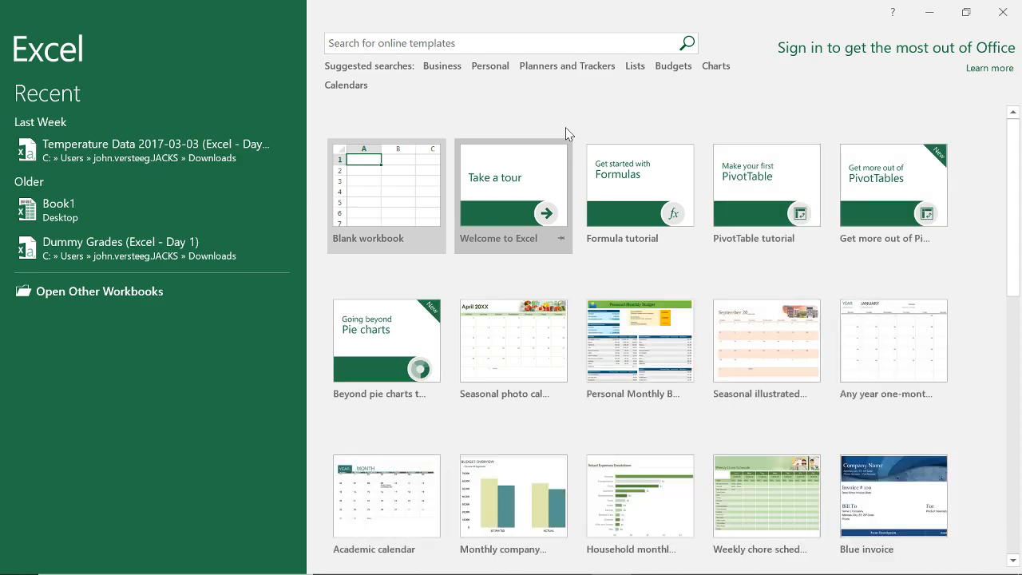
left_click(355, 182)
Step: Enter the date and time 11/05/19 11:04 AM in cell B3 and widen column B to fit it
left_click(118, 206)
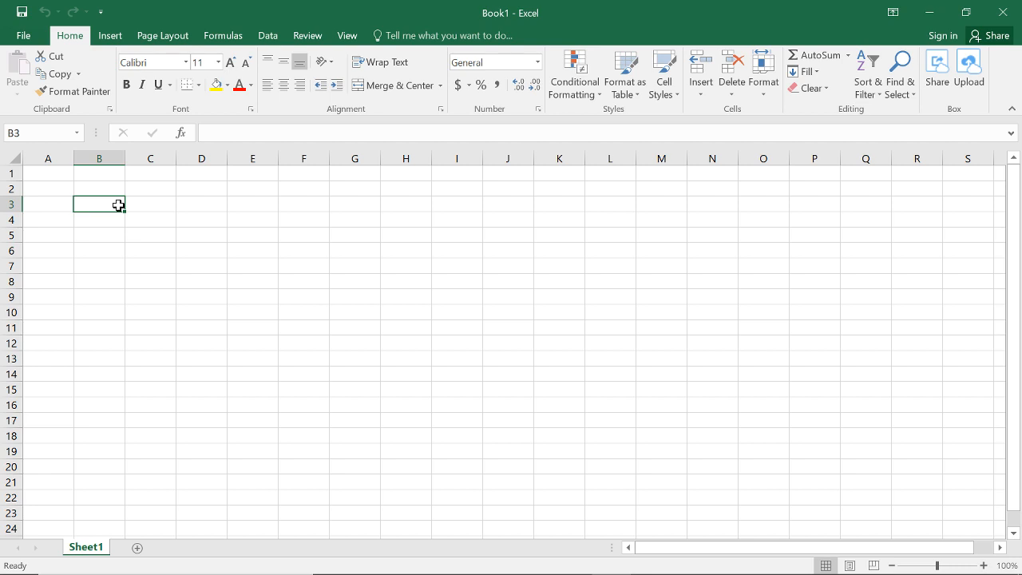
type("1")
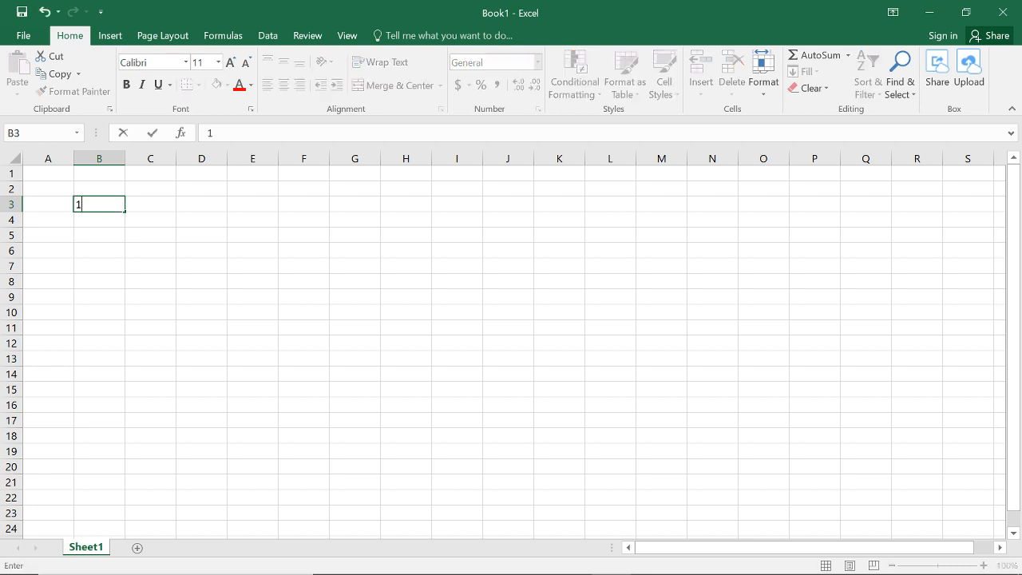
type("1/05/19")
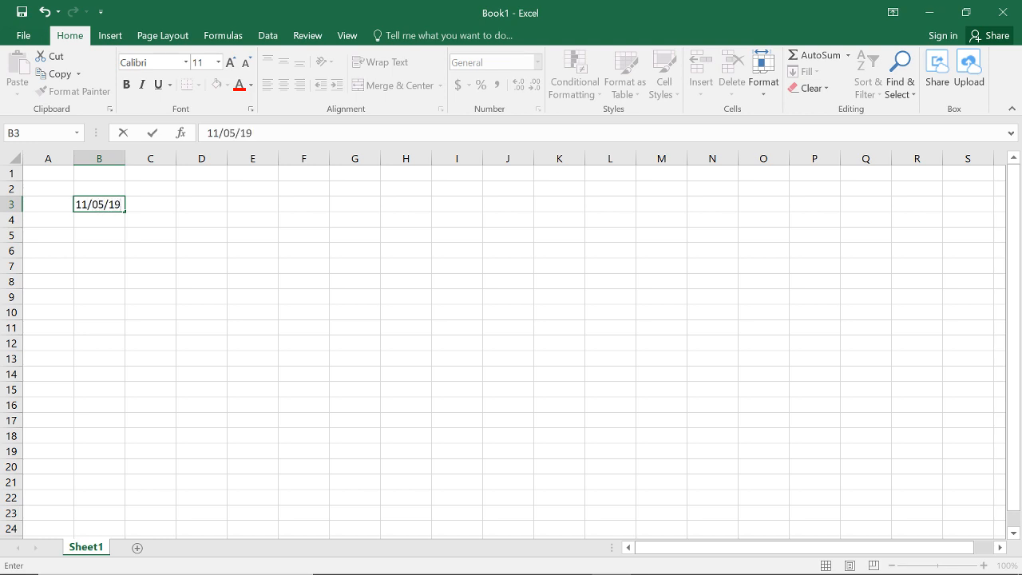
type(" 11:04 AM")
key("Return")
left_click_drag(159, 158, 188, 158)
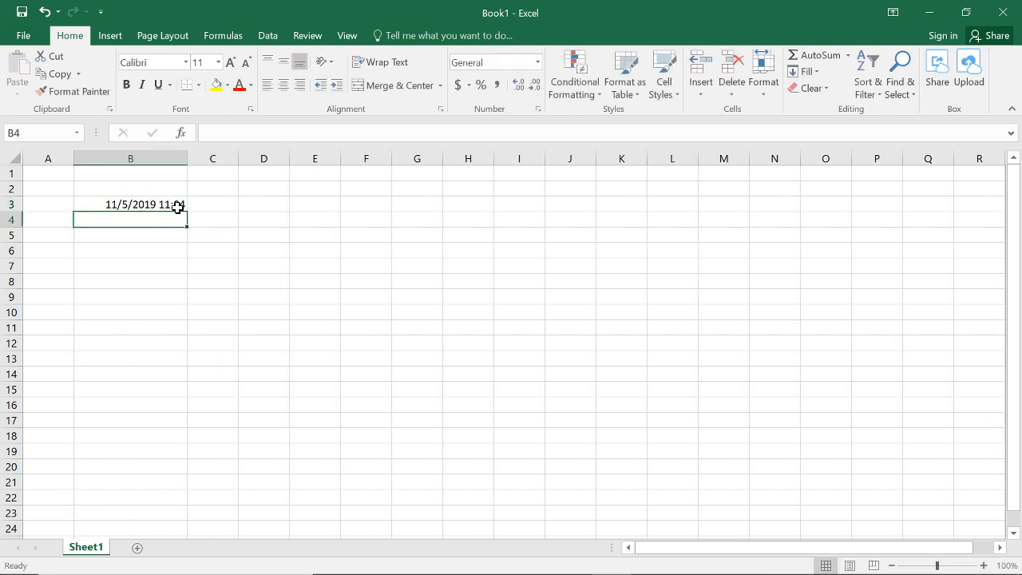
Step: Format the date in cell B3 first as a Number and after that as a Short Date
left_click(177, 207)
left_click(538, 62)
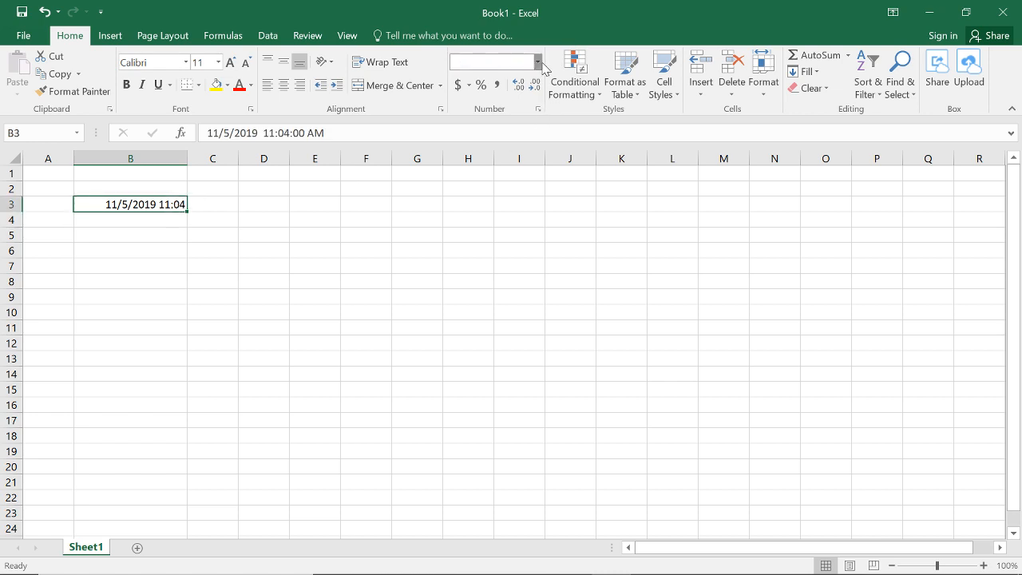
left_click(535, 116)
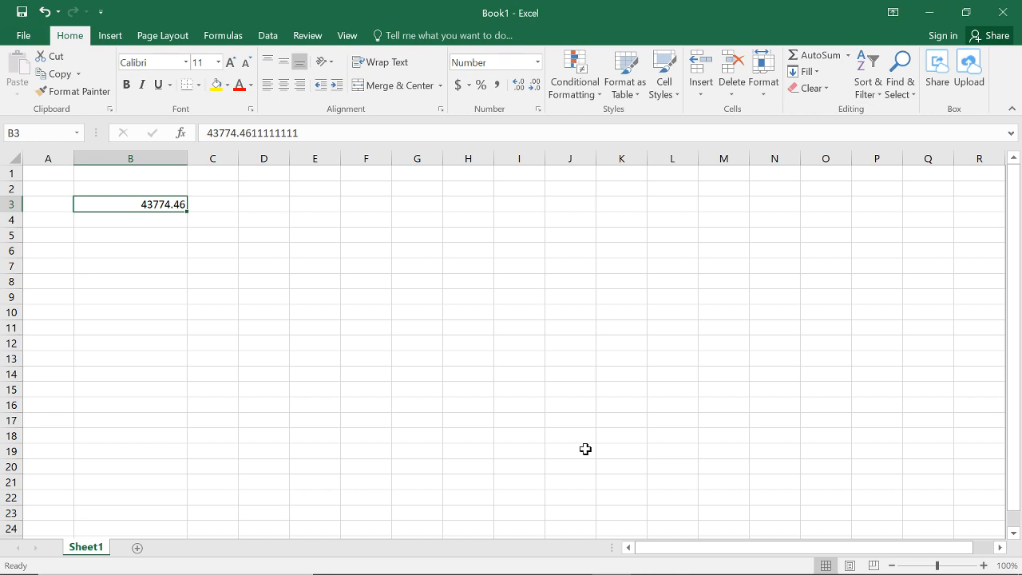
left_click(538, 62)
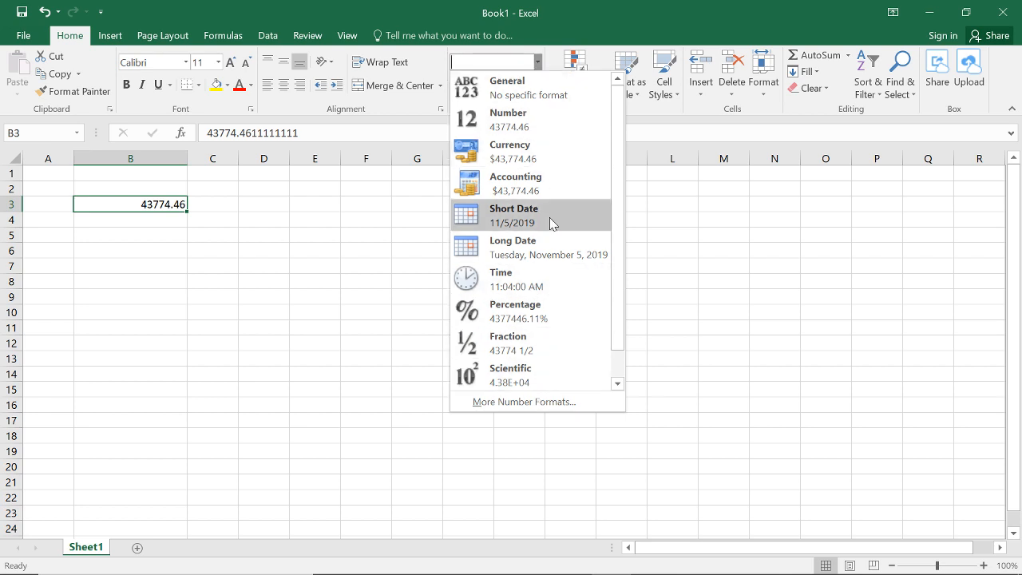
left_click(515, 221)
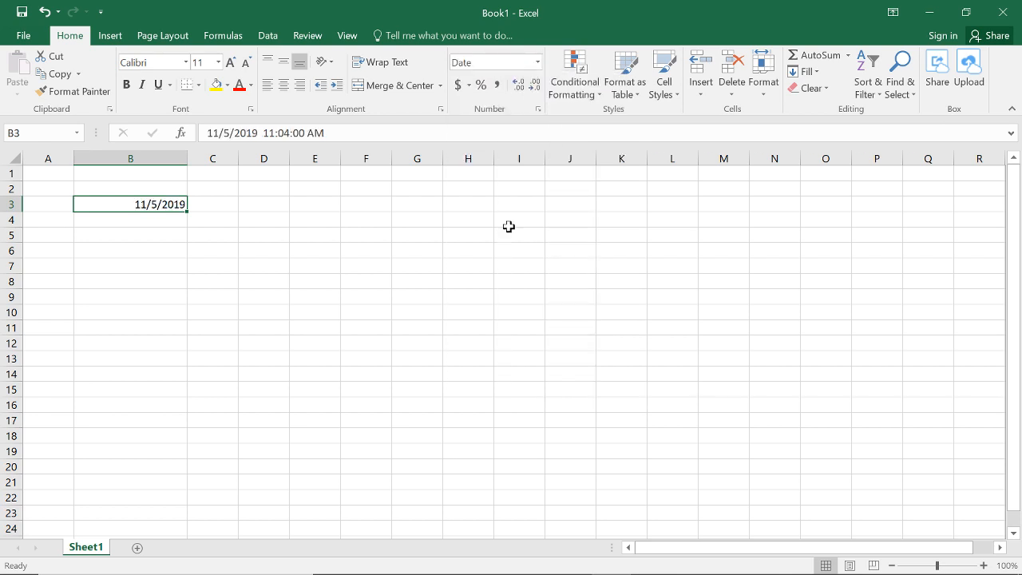
Step: Format cell B3 as a Long Date and widen column B so the full date fits
left_click(538, 63)
left_click(595, 249)
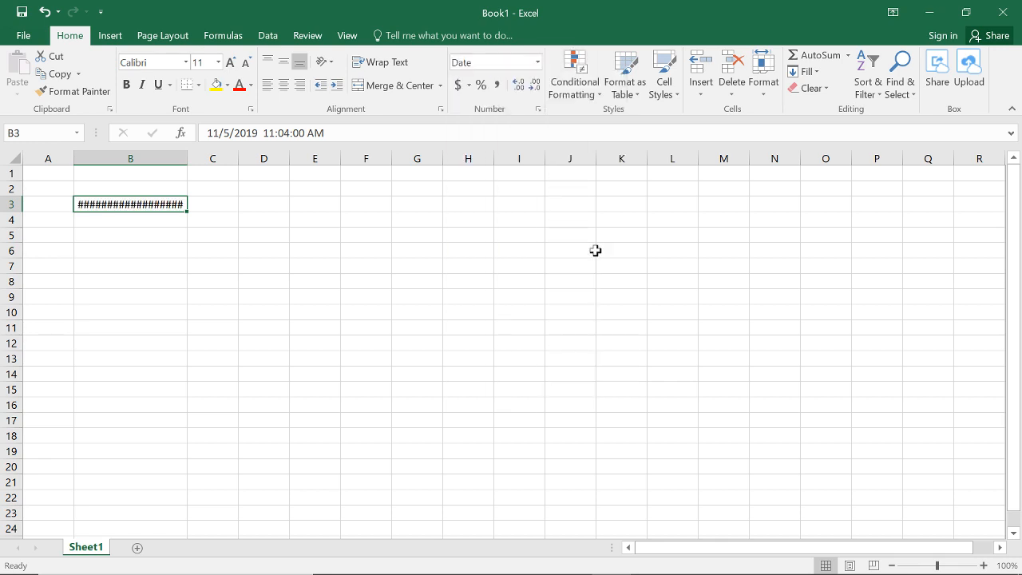
left_click_drag(188, 160, 266, 166)
Step: Format cell B3 as Time using the 1:30 PM display type, without seconds
left_click(537, 62)
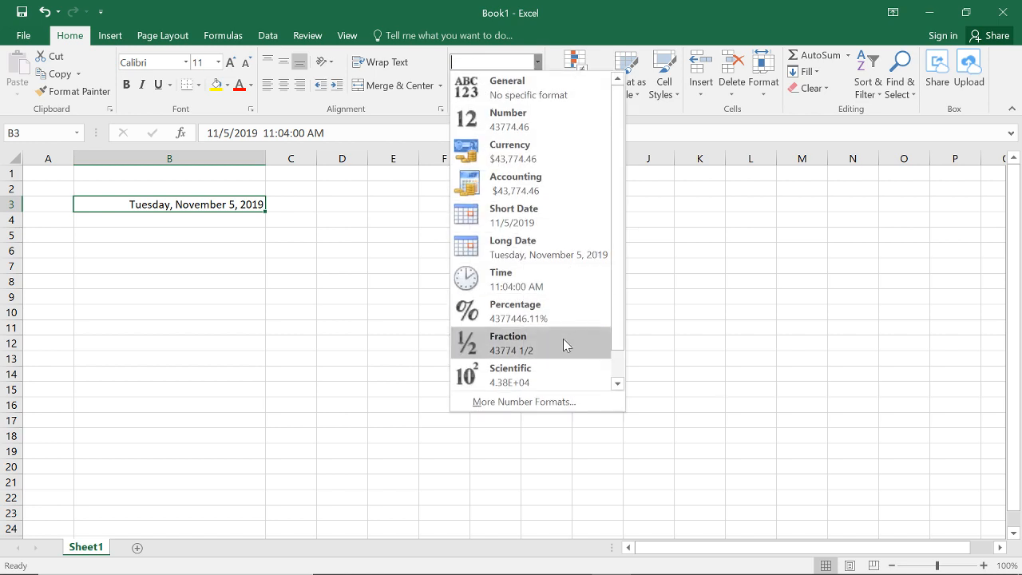
left_click(538, 283)
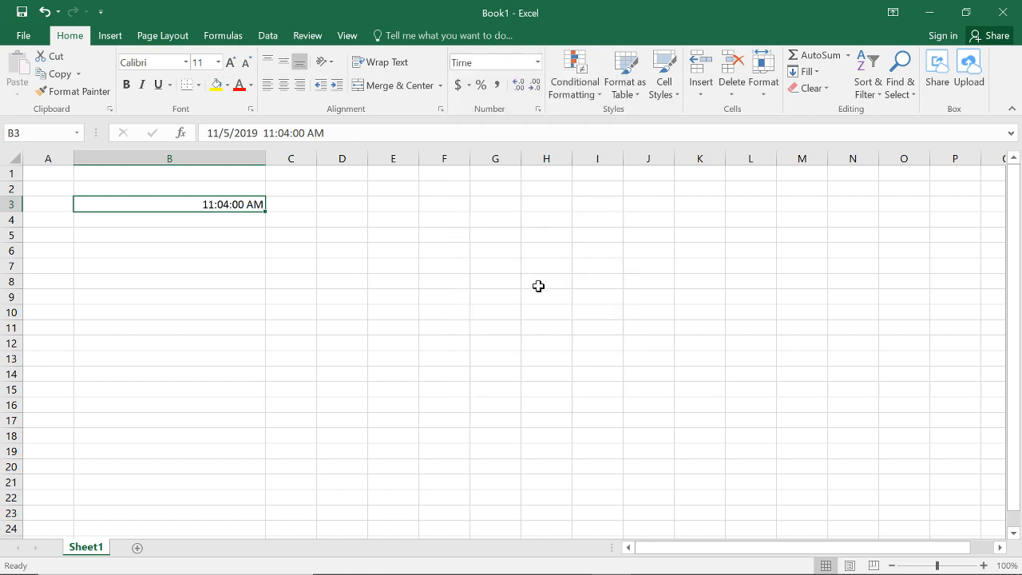
right_click(245, 207)
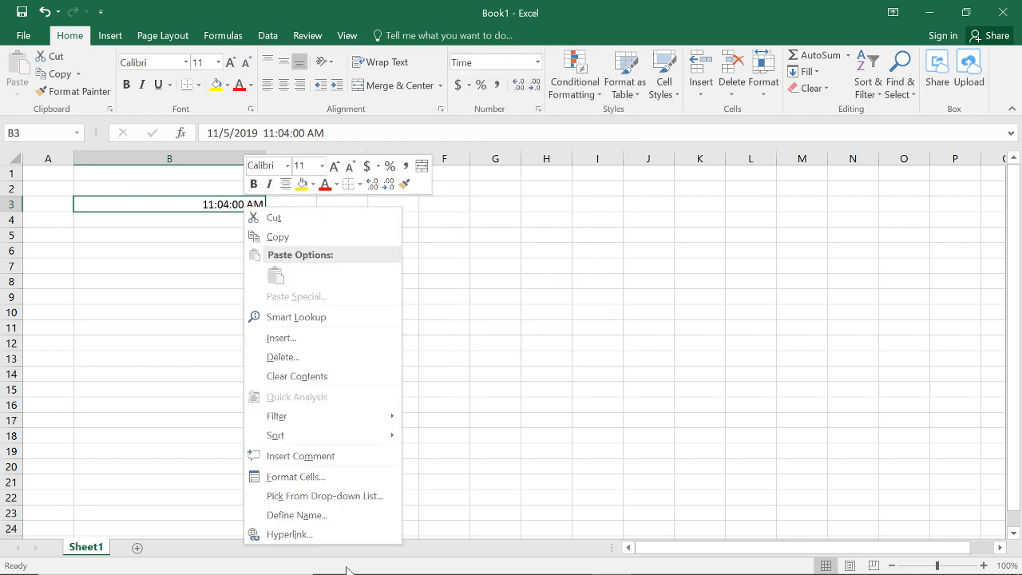
left_click(335, 477)
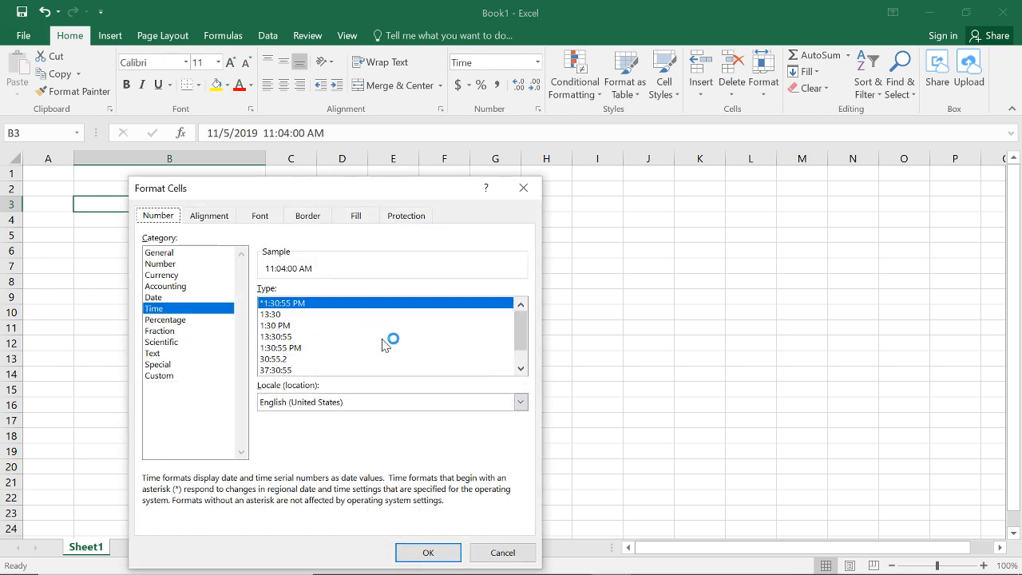
left_click(286, 337)
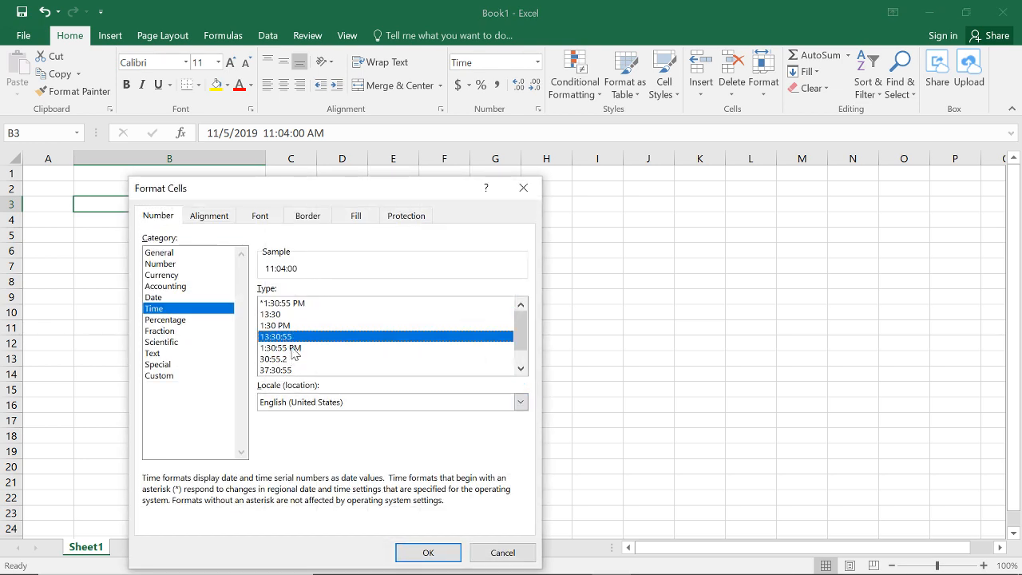
left_click(295, 348)
left_click(290, 326)
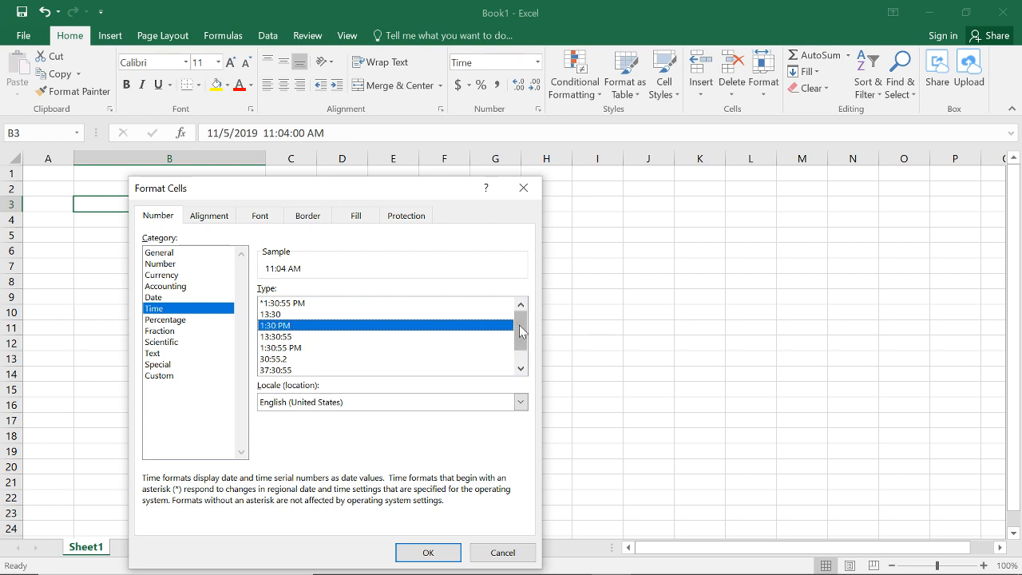
left_click_drag(518, 333, 524, 342)
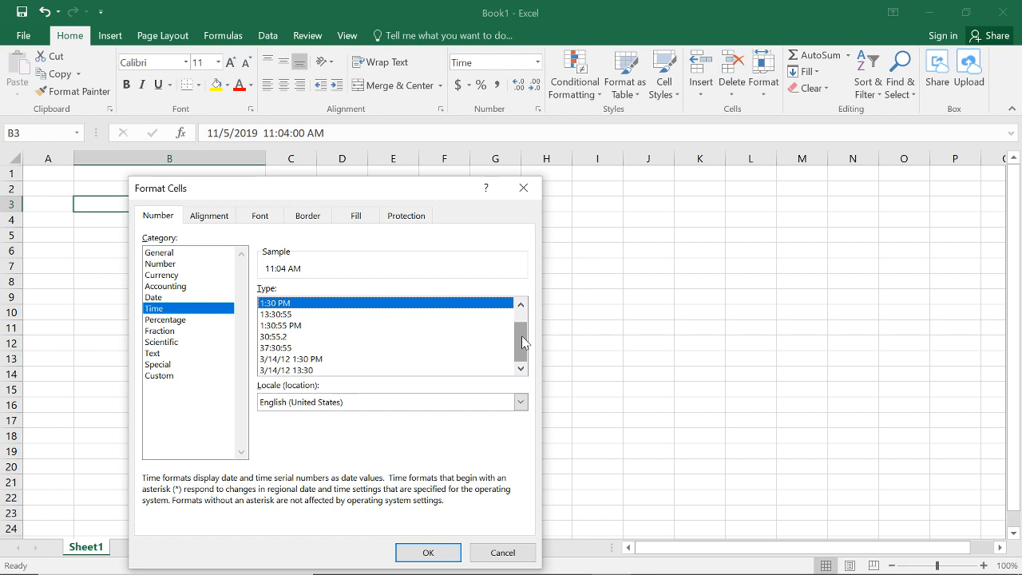
left_click(428, 553)
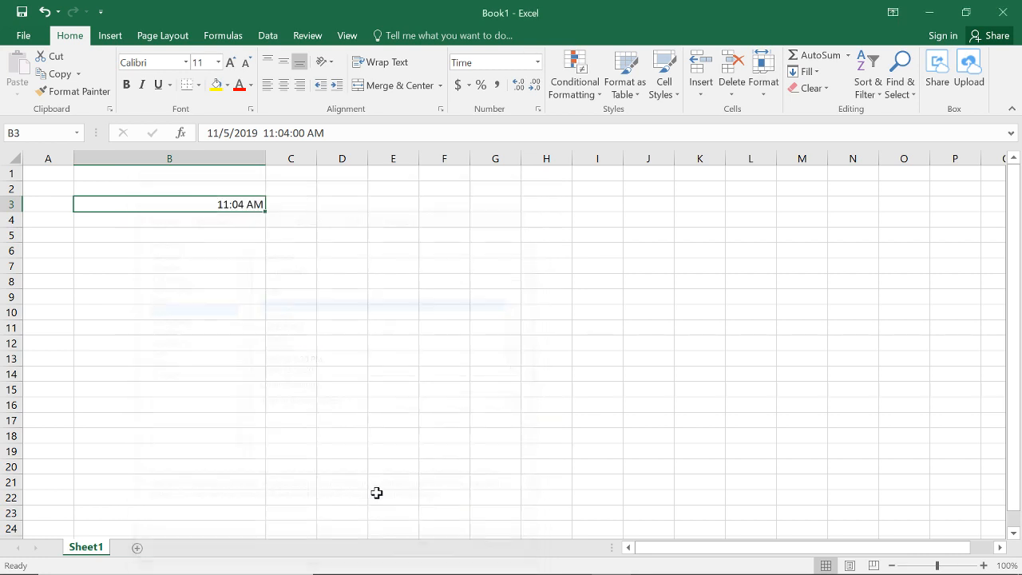
left_click(303, 311)
Step: Change the time stored in cell B3 to 12:01:00 AM, keeping the date 11/5/2019
left_click(232, 205)
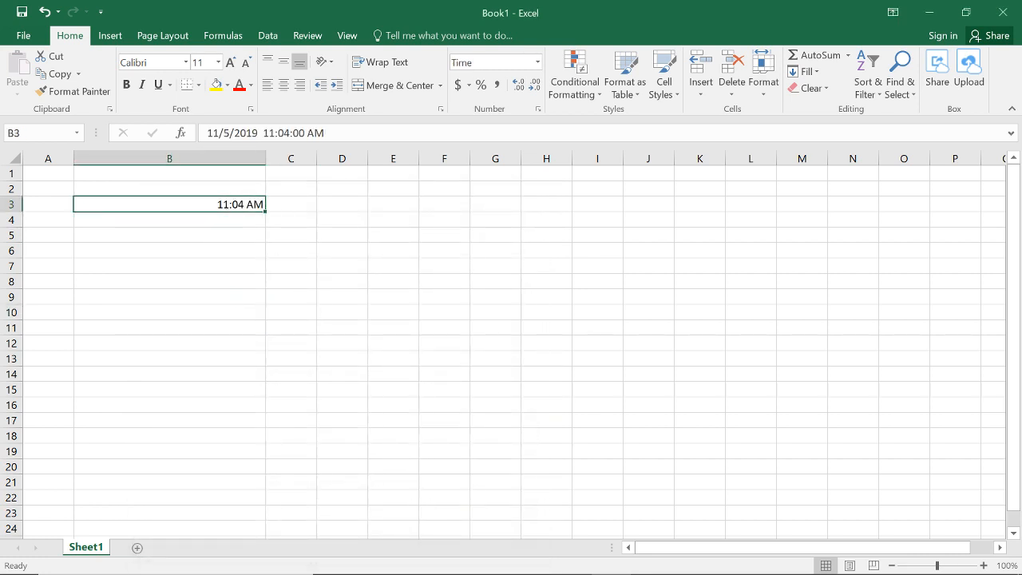
left_click(273, 132)
key("BackSpace")
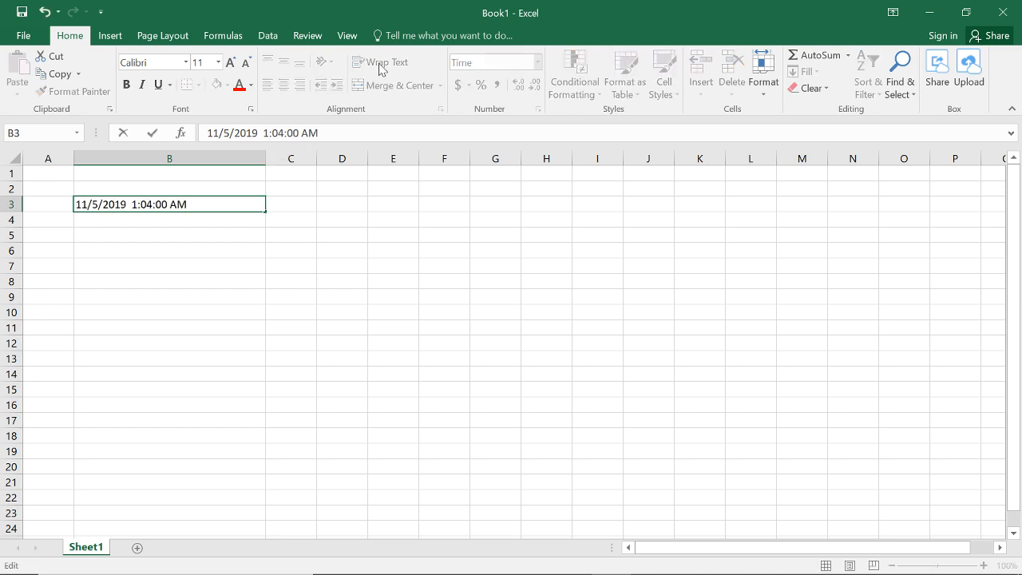
key("BackSpace")
type("021")
key("BackSpace")
key("Right")
key("Right")
key("Delete")
type("1")
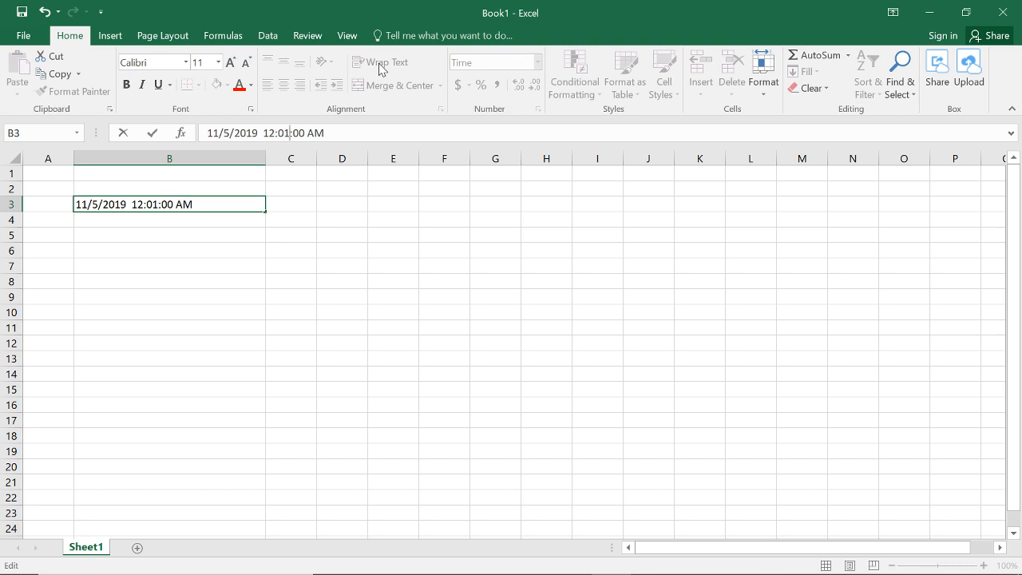
key("Return")
Step: Fill the time series from B3 down column B hourly to 11:01 PM in B26, clearing the extra entry in B27
left_click(260, 201)
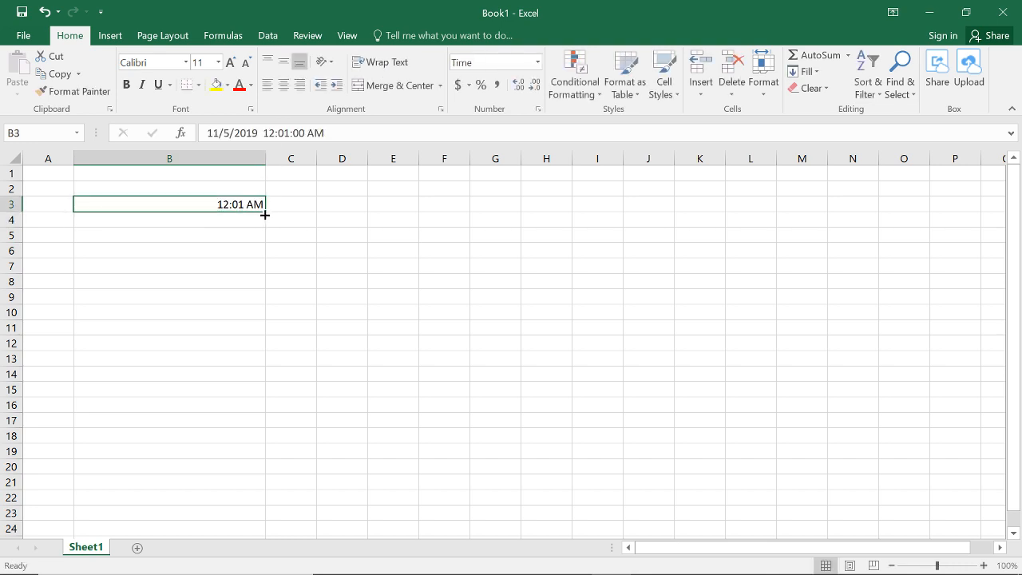
left_click_drag(264, 212, 264, 332)
scroll(260, 303, "down", 1)
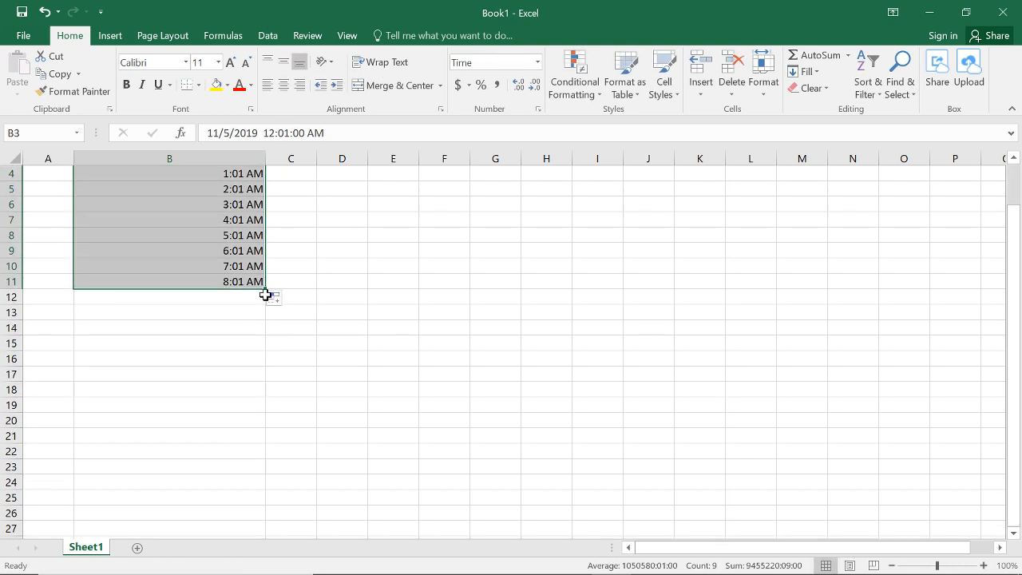
left_click_drag(264, 290, 303, 523)
scroll(306, 513, "down", 1)
left_click(221, 482)
key("Delete")
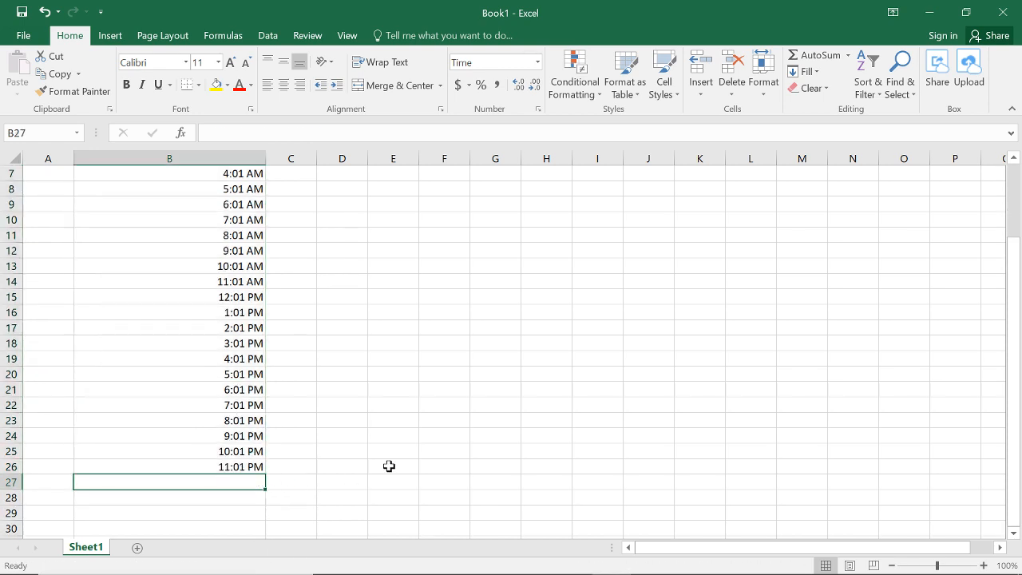
Step: Enter the formula =RANDBETWEEN(2,5) in cell C3 beside the first time
scroll(322, 327, "up", 2)
left_click(285, 201)
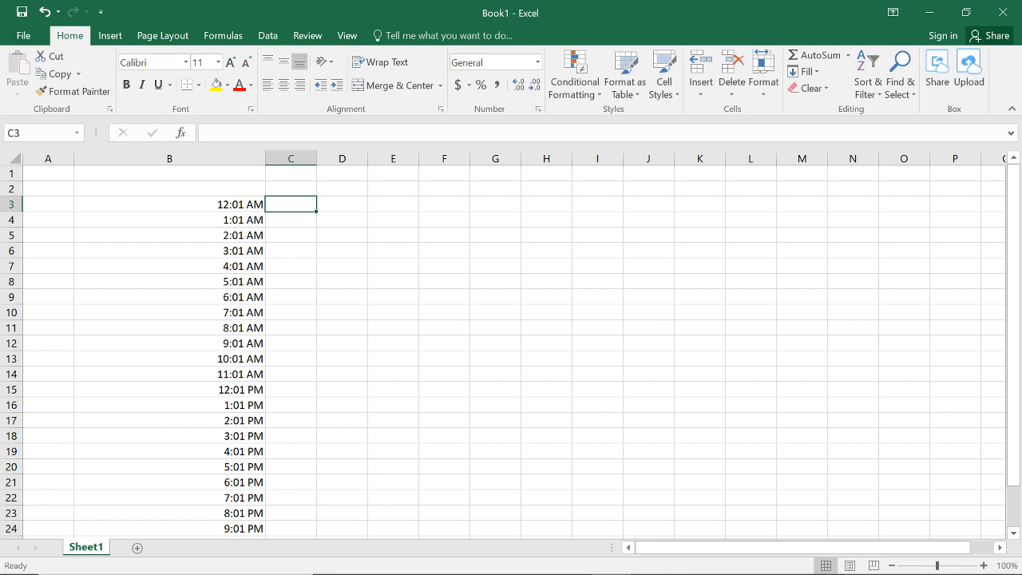
type("=RAND")
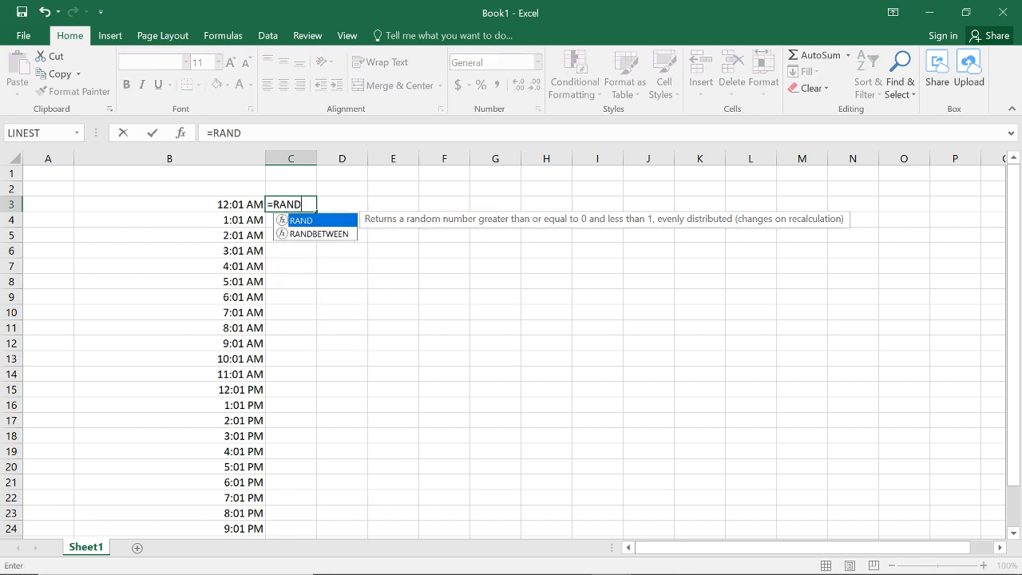
type("BETWEEN(2,")
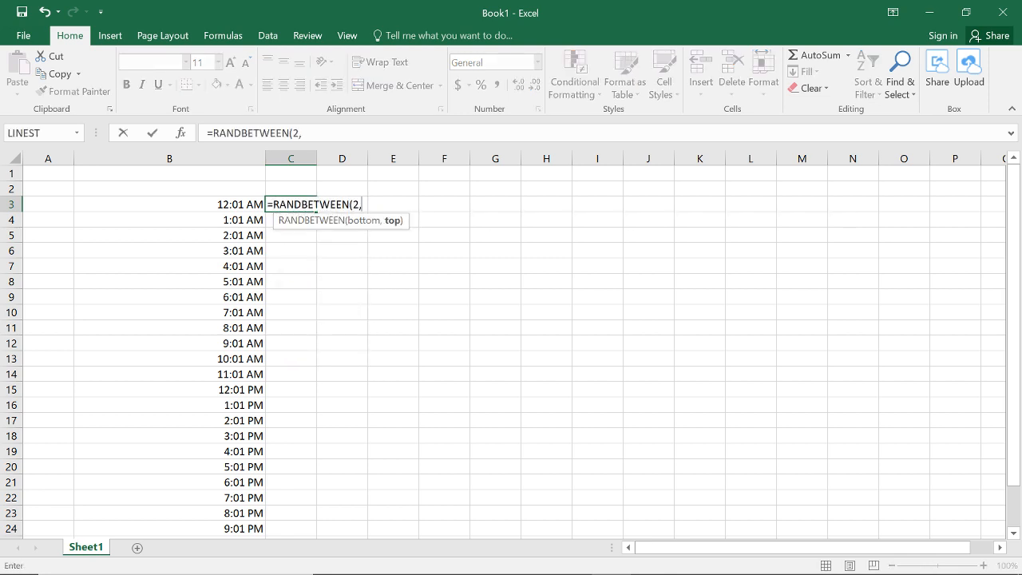
type("5)")
key("Return")
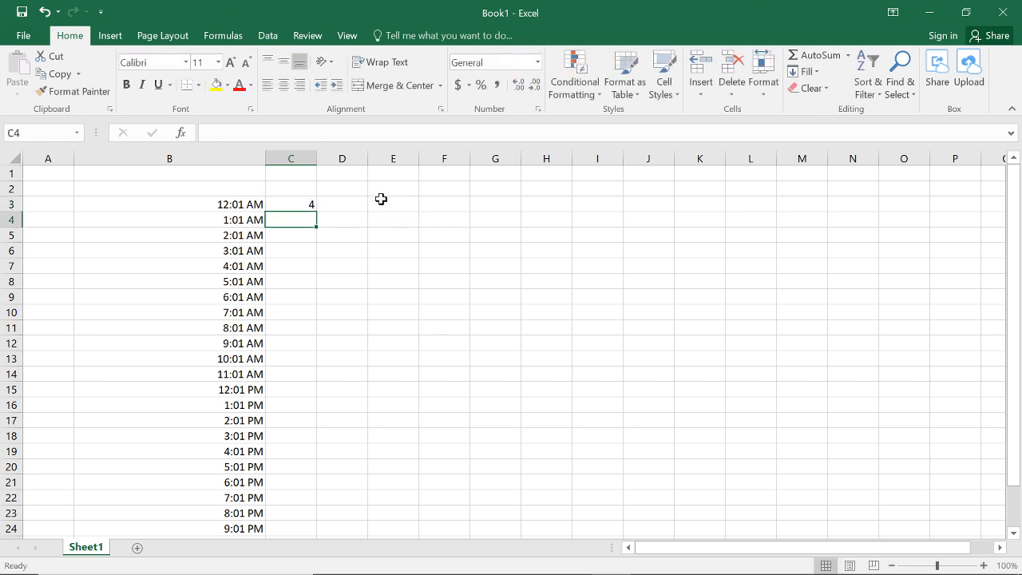
Step: Fill the RANDBETWEEN formula from C3 down to C26 so every time has a random number
left_click(311, 204)
left_click_drag(315, 210, 316, 504)
left_click(342, 492)
left_click(278, 493)
left_click(305, 480)
left_click(310, 497)
scroll(326, 447, "up", 2)
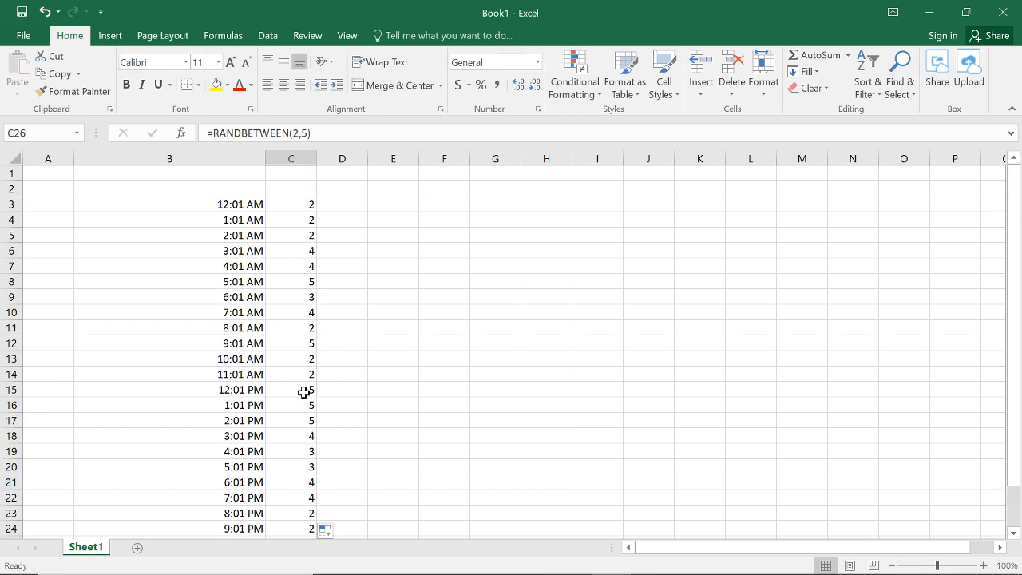
Step: Insert a markers-only scatter chart from the times and random values in B3:C26
left_click(257, 204, "shift")
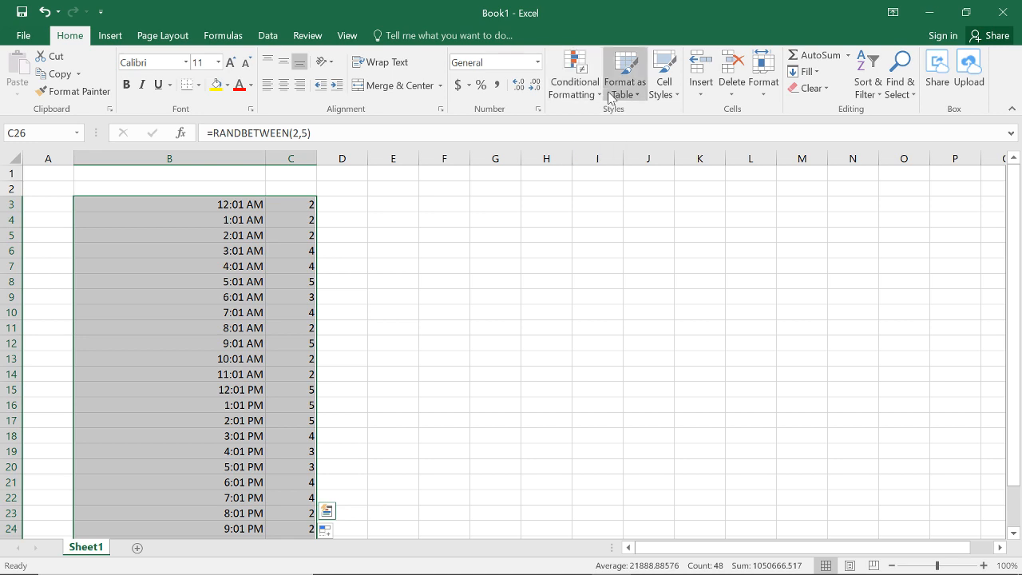
left_click(265, 35)
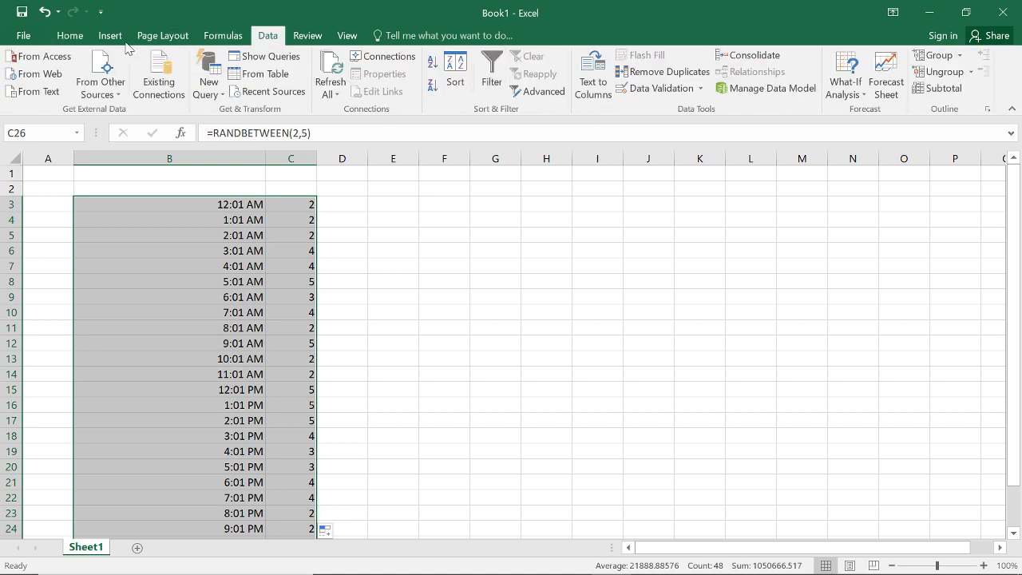
left_click(223, 36)
left_click(148, 38)
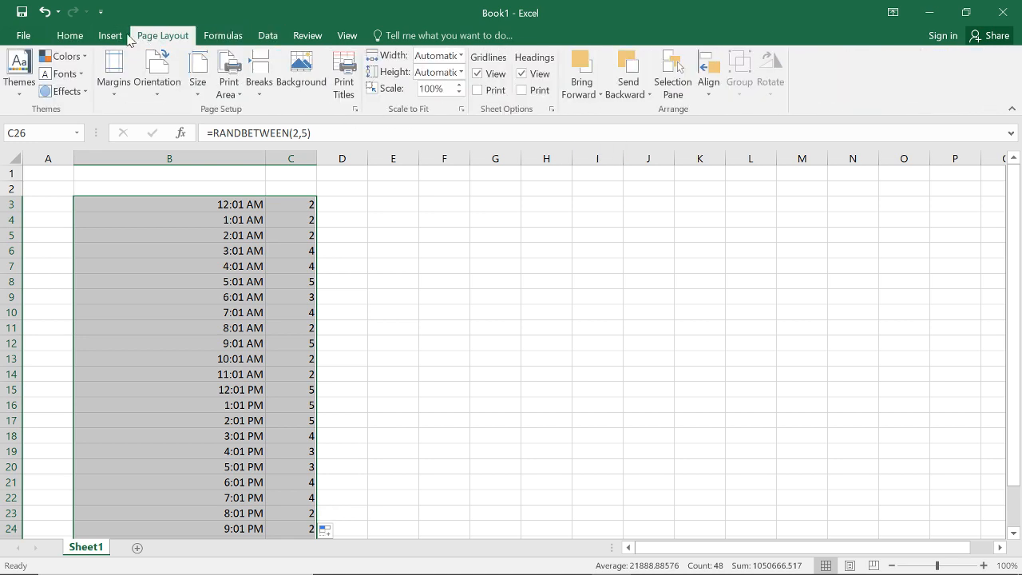
left_click(110, 36)
left_click(444, 89)
left_click(457, 136)
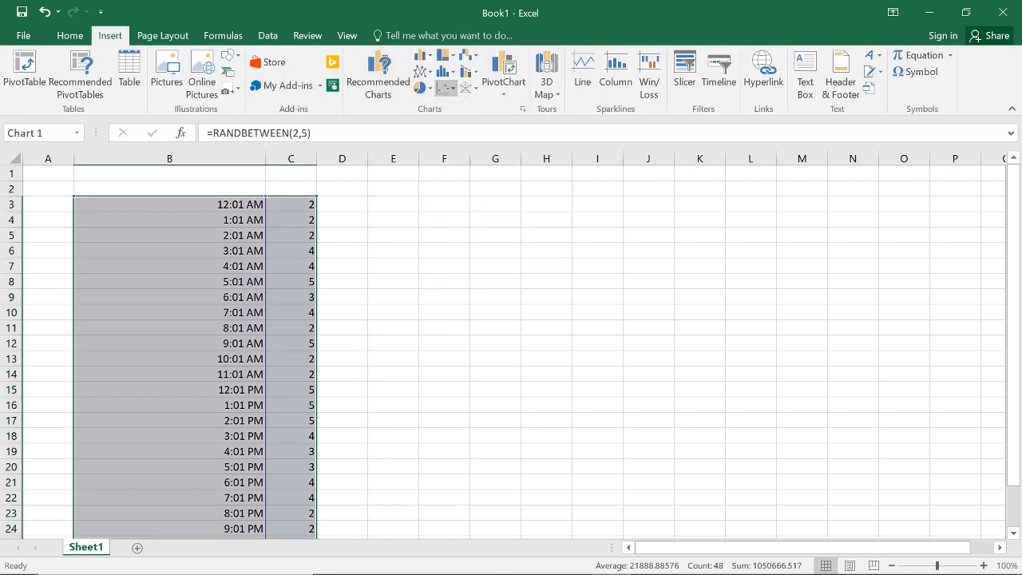
Step: Set the bounds of the chart's horizontal time axis to a minimum of 43774 and a maximum of 43775
left_click(855, 508)
right_click(683, 431)
left_click(730, 417)
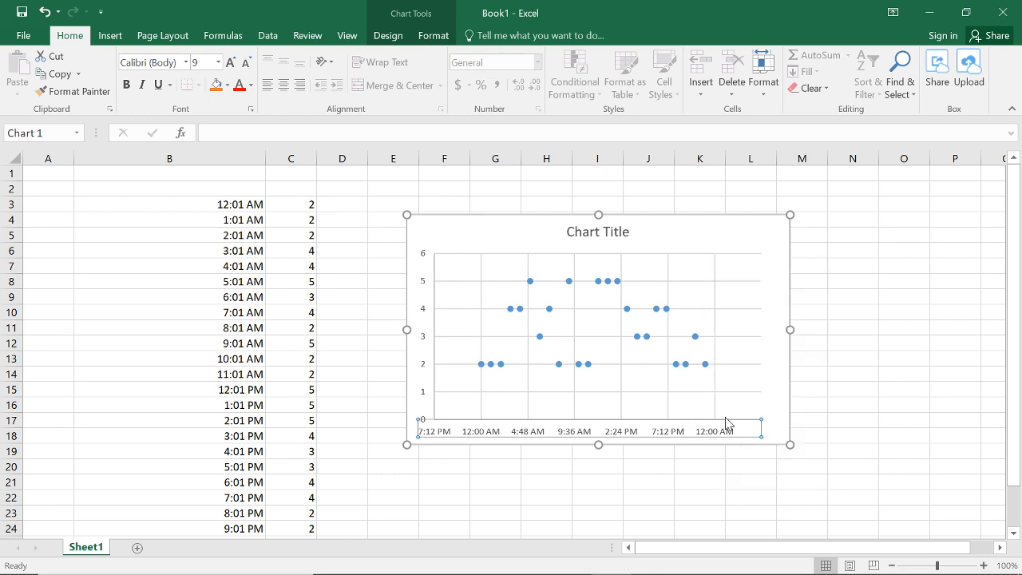
scroll(997, 387, "down", 1)
scroll(997, 387, "up", 1)
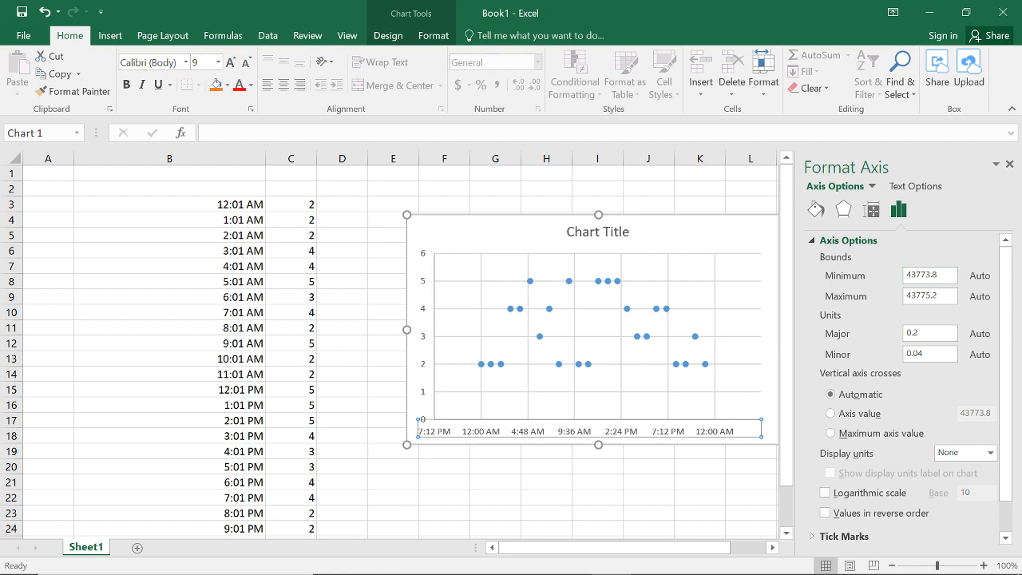
left_click(939, 275)
key("Tab")
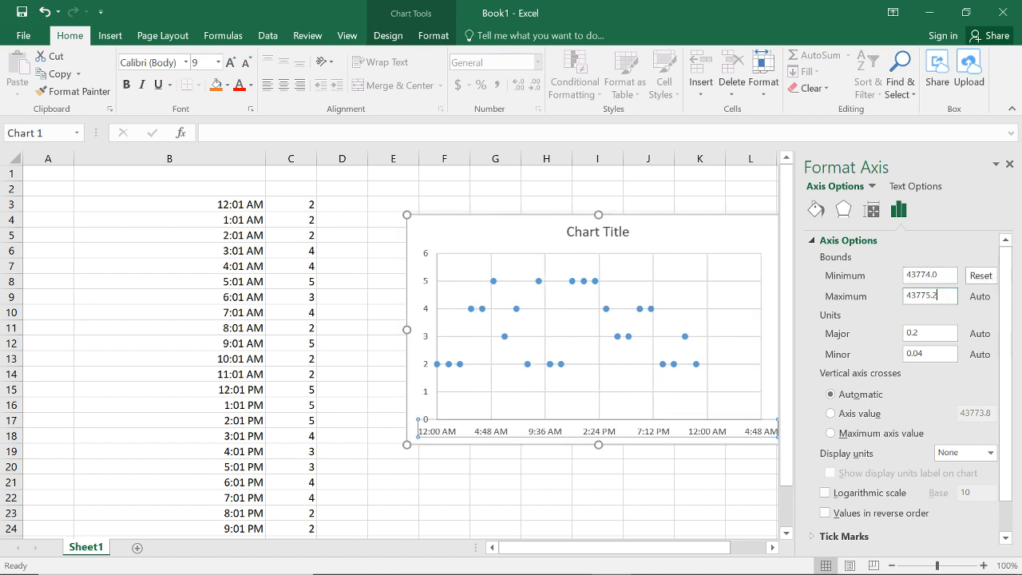
type("43775")
key("Tab")
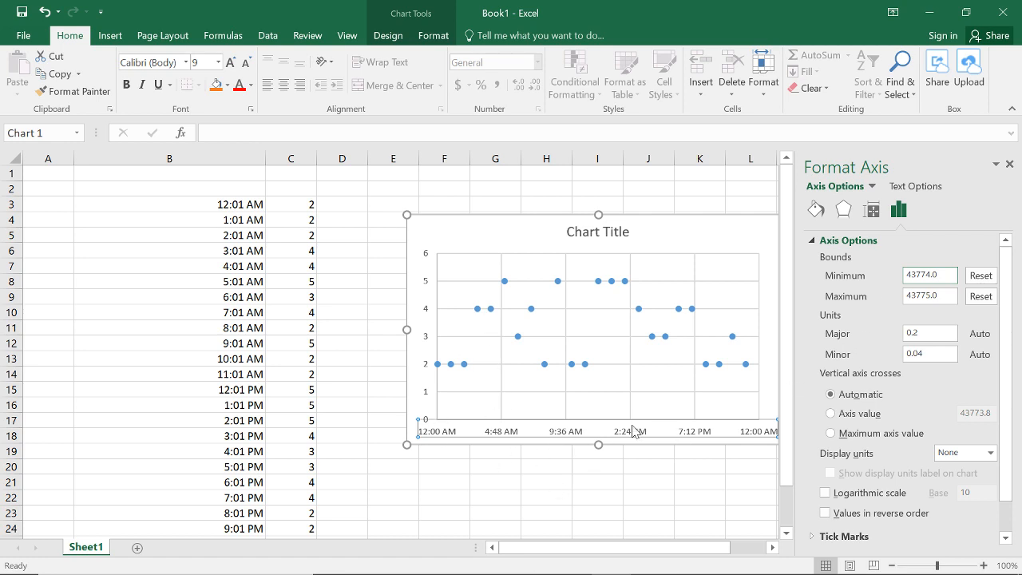
Step: Try a major unit of 0.25 on the horizontal axis, and settle on a major unit of 0.125
left_click(929, 333)
key("Tab")
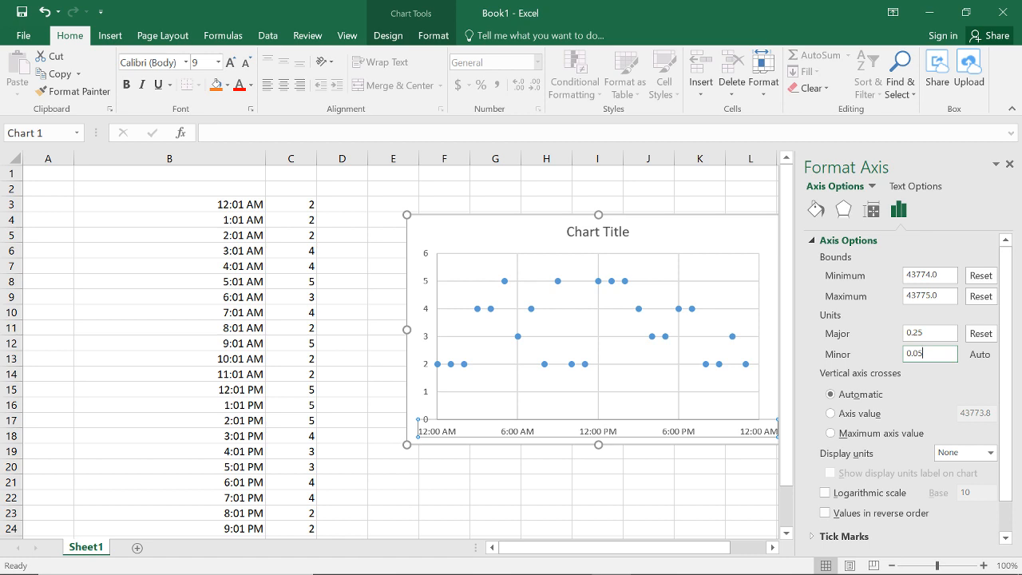
left_click(933, 333)
left_click_drag(933, 333, 888, 334)
type("0.125")
key("Tab")
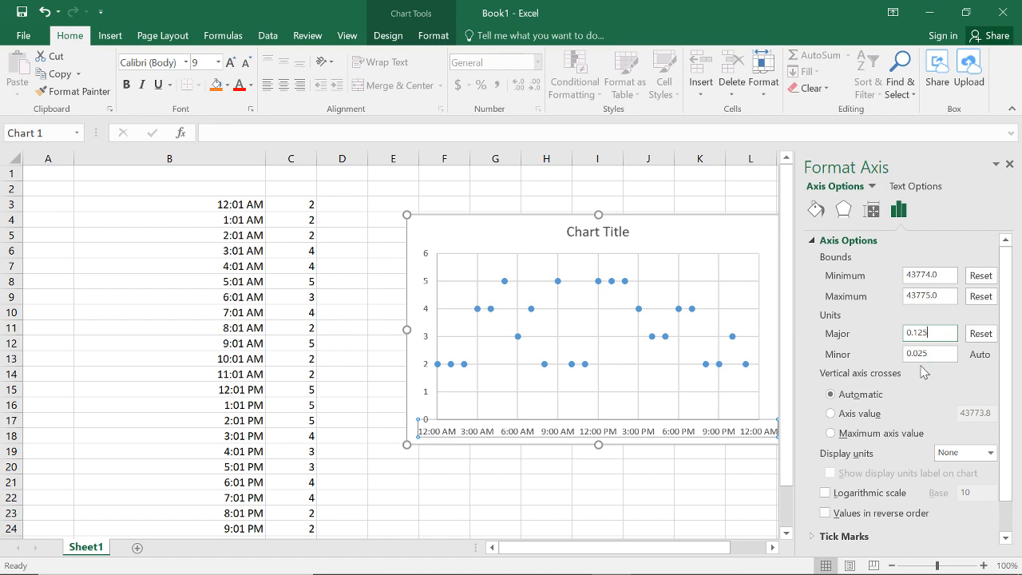
Step: Try to set the horizontal axis's minor unit to the fraction 1/24
key("Tab")
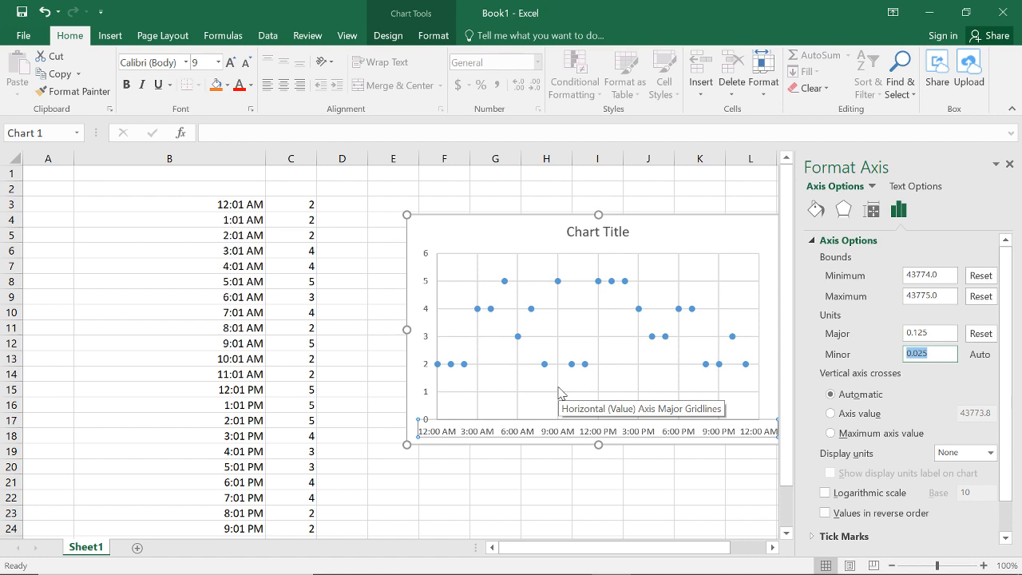
type("1/24")
left_click(919, 333)
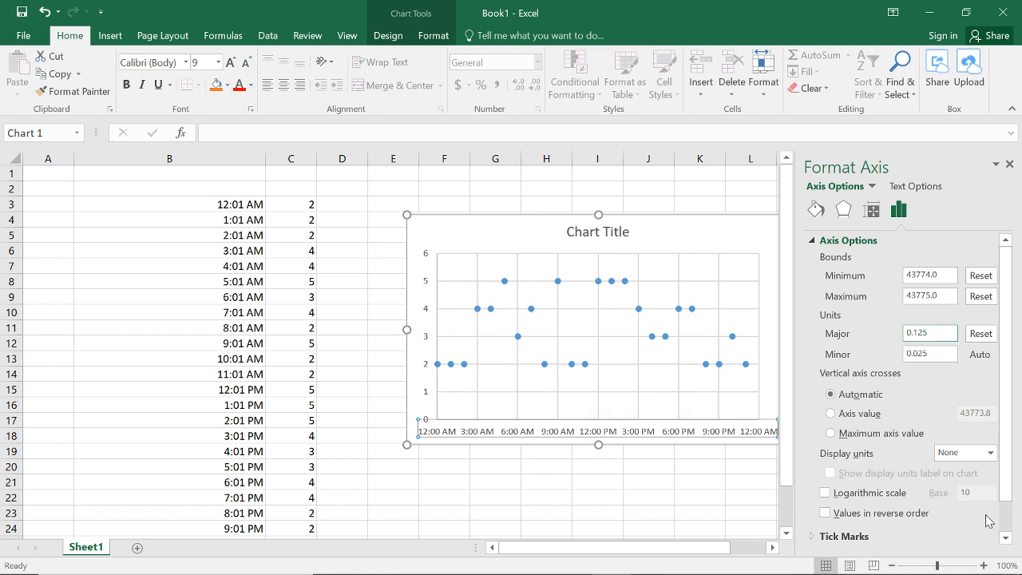
Step: Set the horizontal axis's major tick marks to Cross and its minor tick marks to Inside
left_click_drag(1009, 413, 1007, 451)
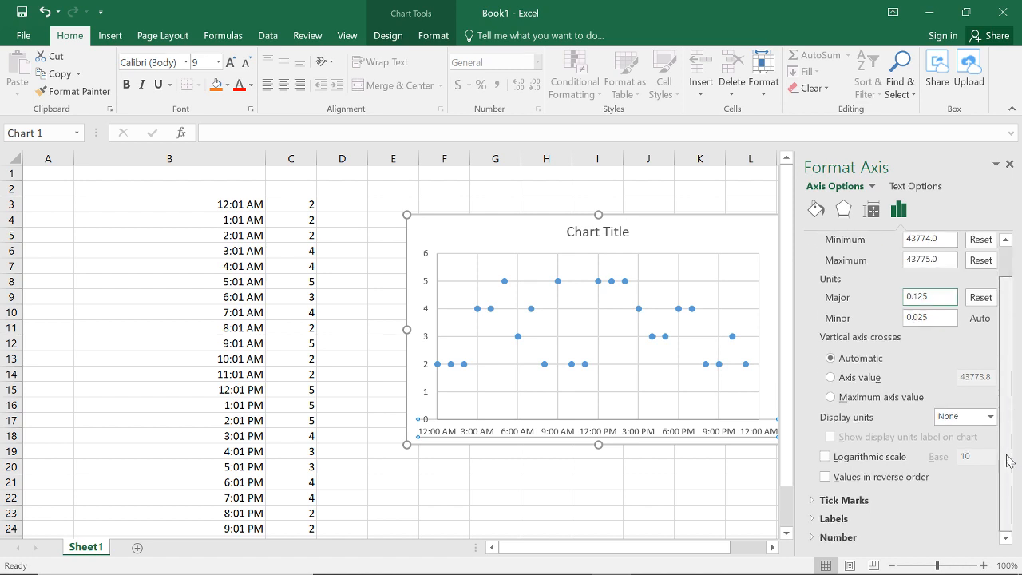
left_click(823, 501)
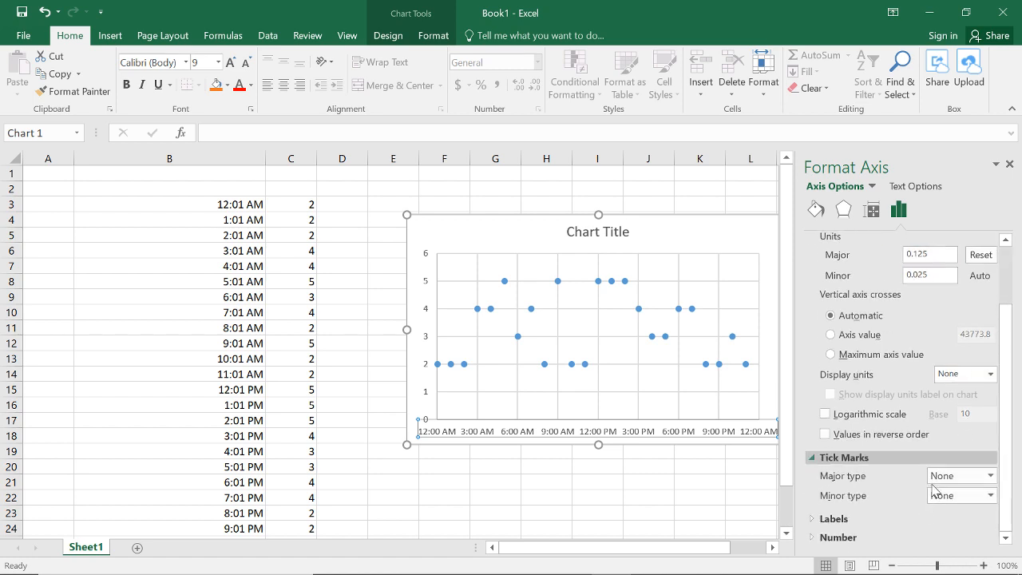
left_click(966, 478)
left_click(951, 539)
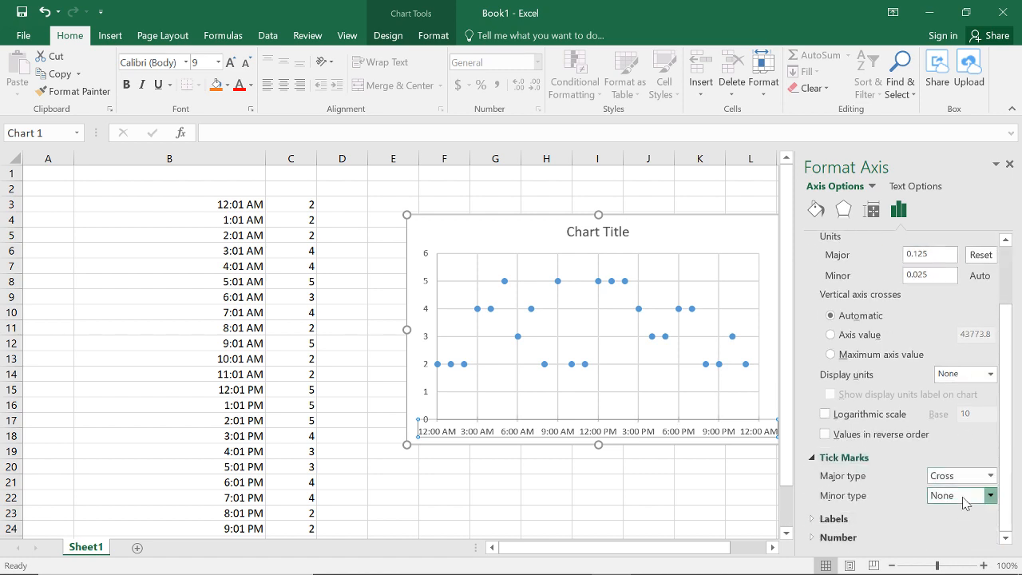
left_click(963, 495)
left_click(957, 528)
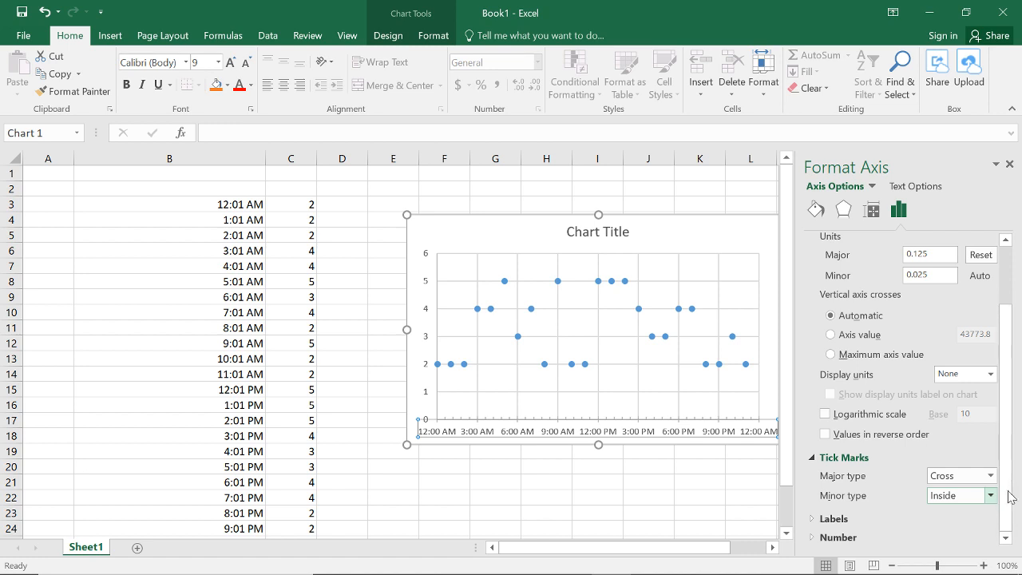
Step: Try the 1:30:55 PM time format on the horizontal axis labels, and return them to the 1:30 PM format
left_click(837, 537)
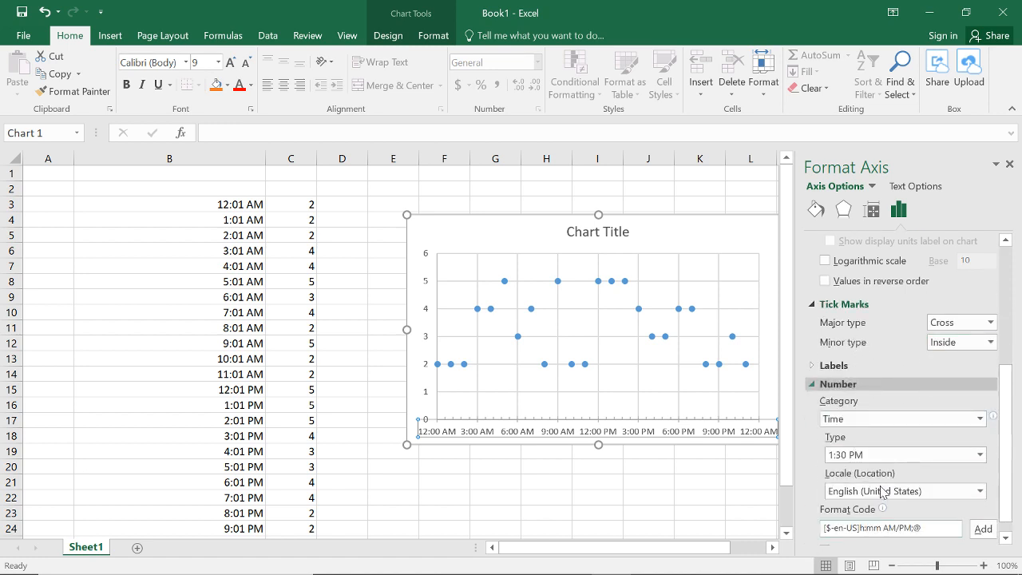
scroll(818, 467, "down", 1)
left_click(982, 437)
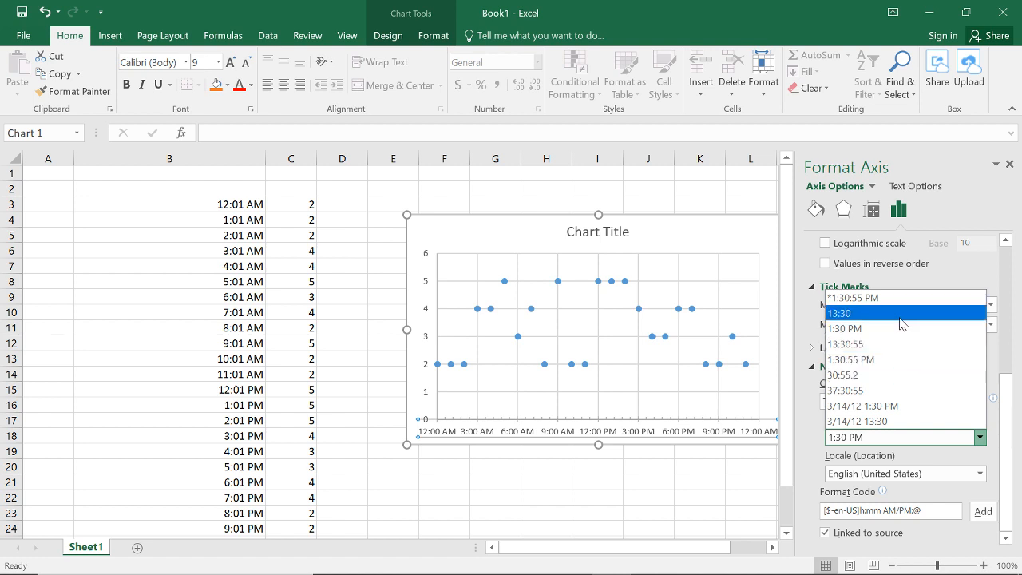
left_click(900, 359)
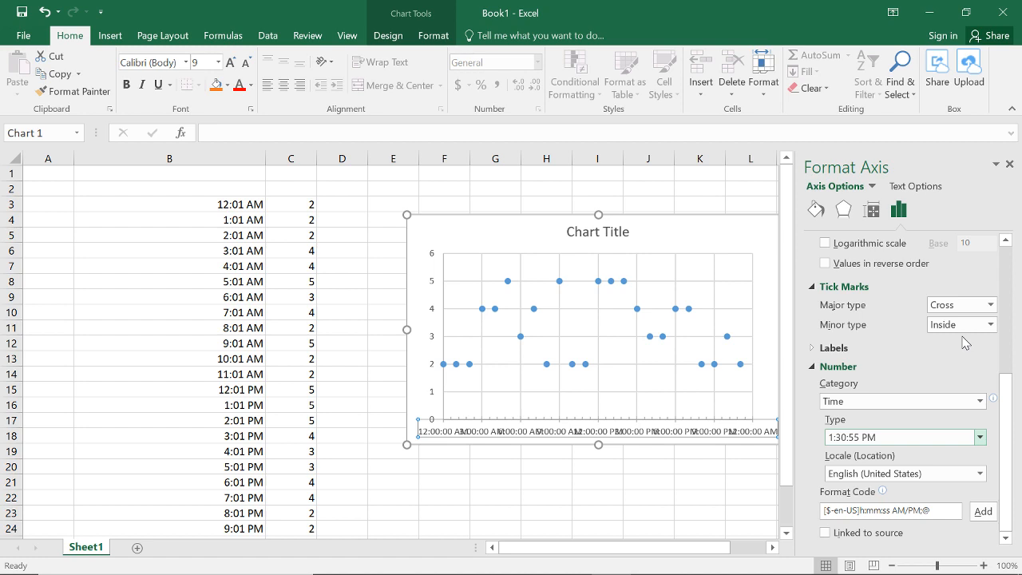
left_click(980, 437)
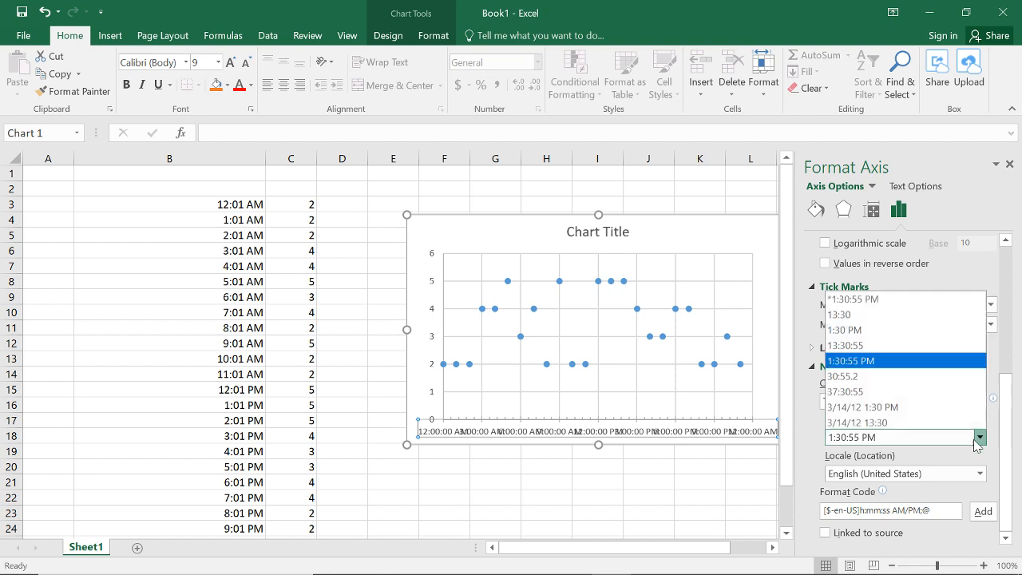
left_click(855, 328)
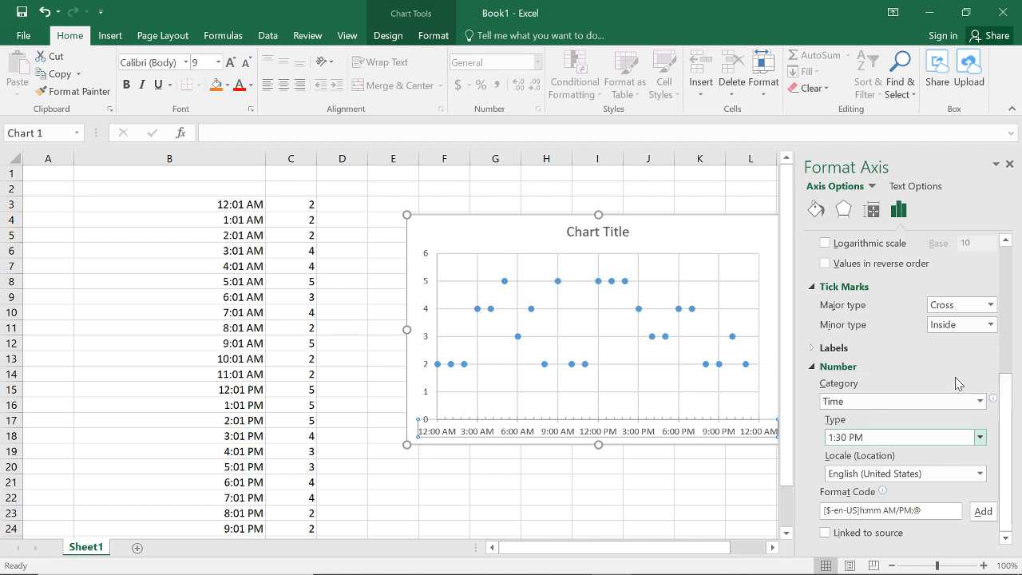
Step: Format the horizontal axis labels as Date with the long type *Wednesday, March 14, 2012, and deselect the chart
left_click(980, 401)
left_click(832, 277)
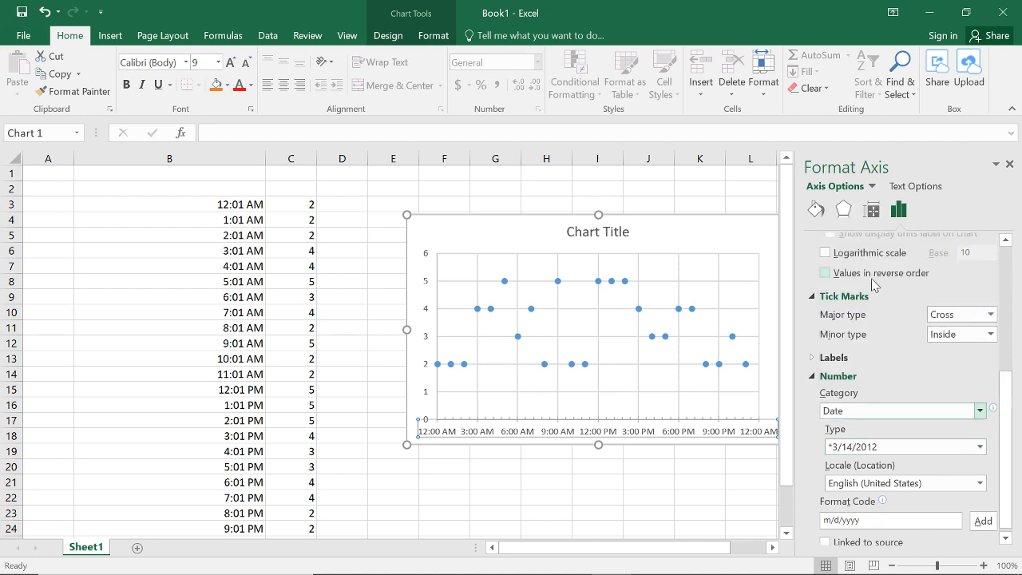
left_click(980, 446)
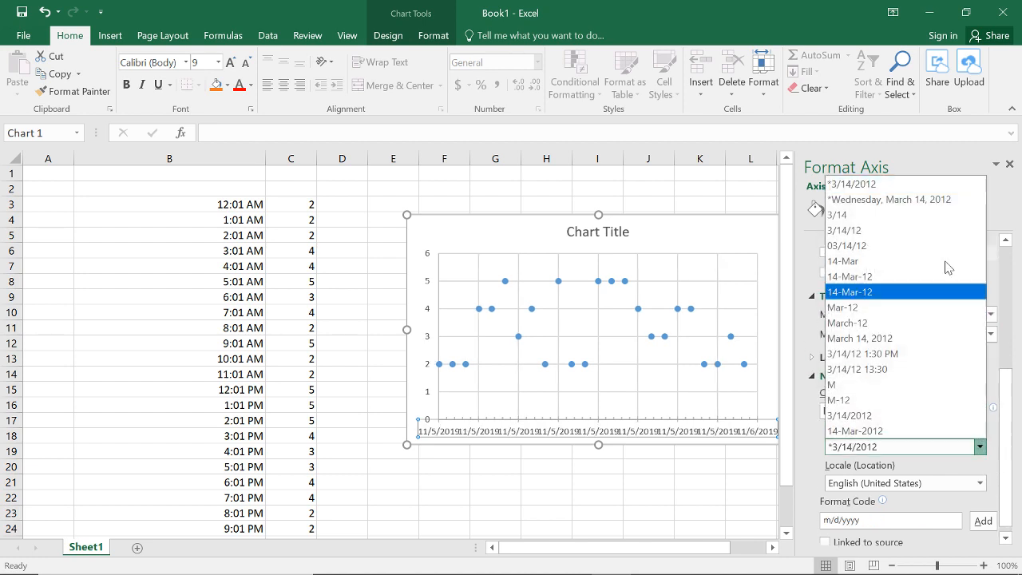
left_click(911, 200)
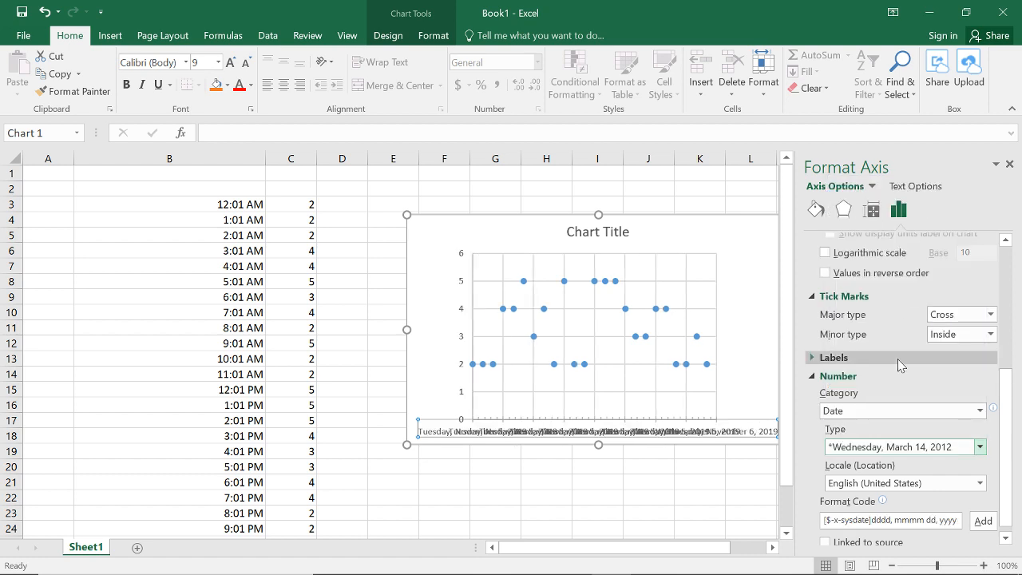
left_click(700, 473)
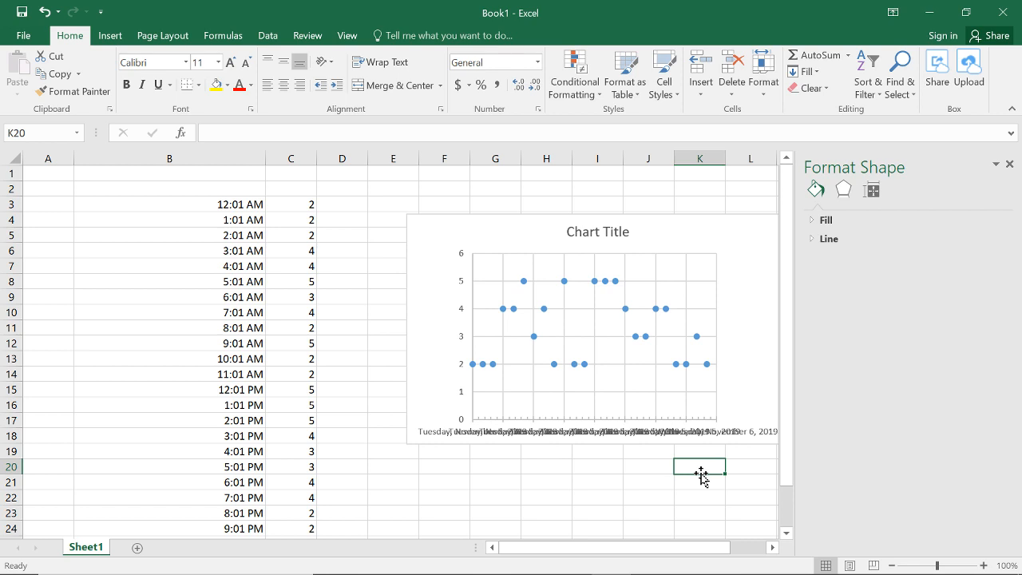
Step: Add a new worksheet, delete Sheet1 with its time data and chart, and close the Format Shape pane
left_click(80, 453)
left_click(161, 547)
right_click(98, 547)
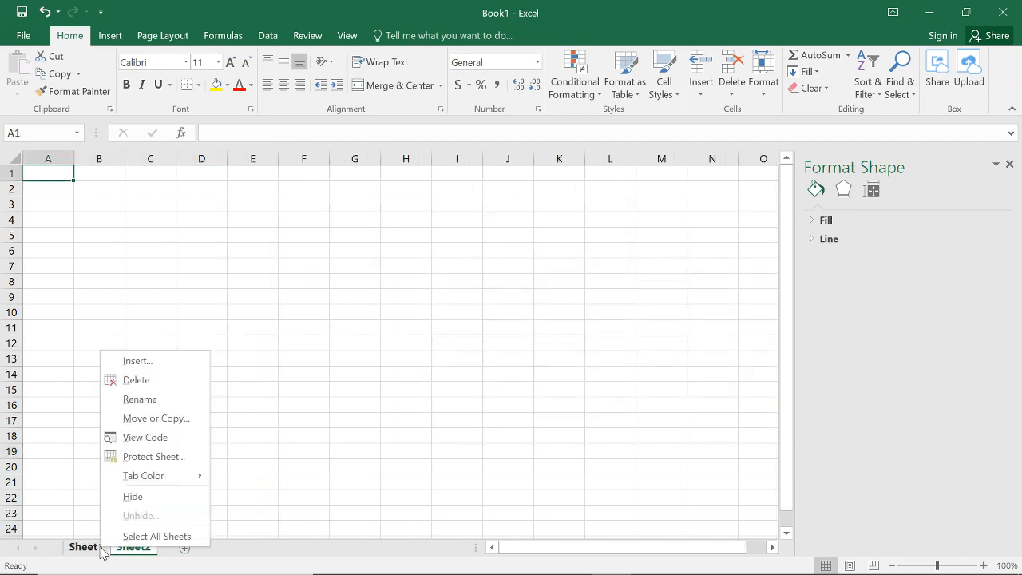
left_click(128, 379)
left_click(487, 340)
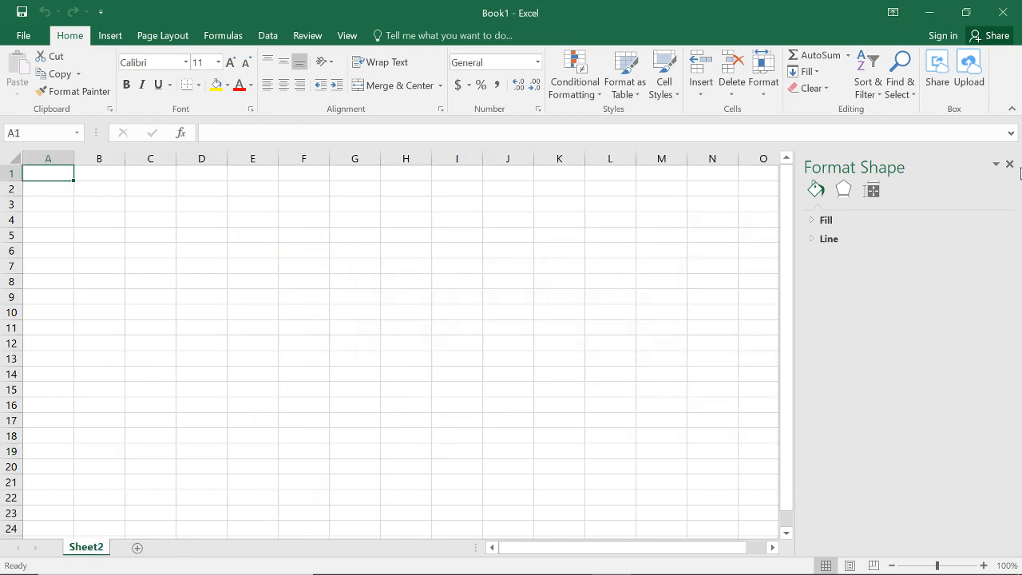
left_click(1009, 163)
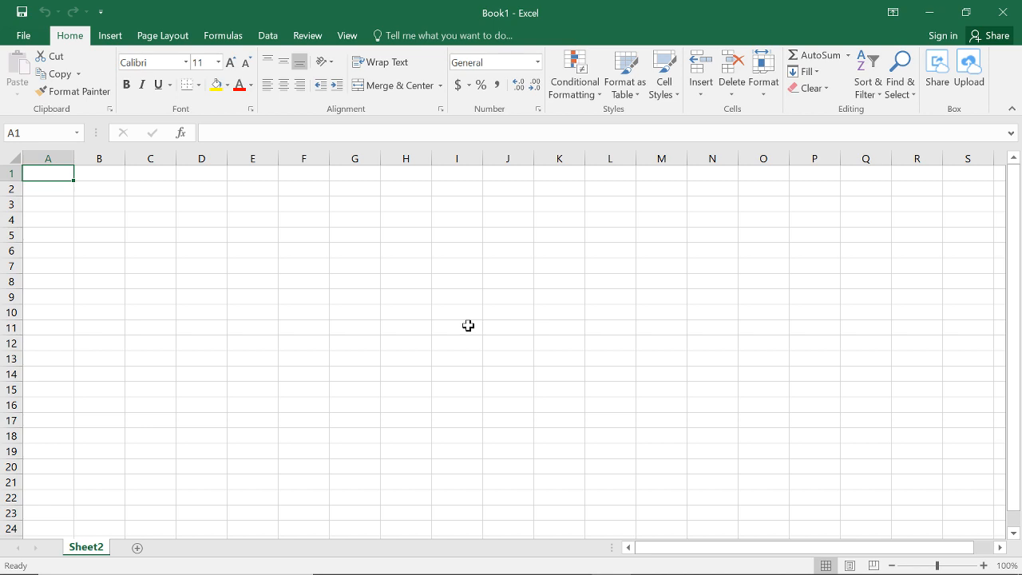
Step: Enter the headers X, Y, DeltaX, LHRS, RHRS and Trap in cells A1 to F1
type("X")
key("Tab")
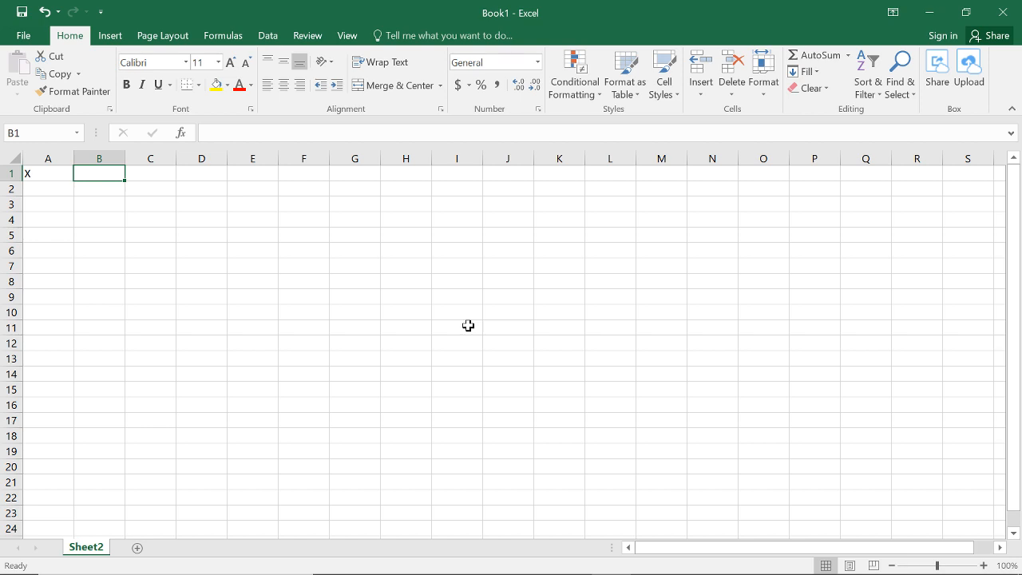
type("Y")
key("Tab")
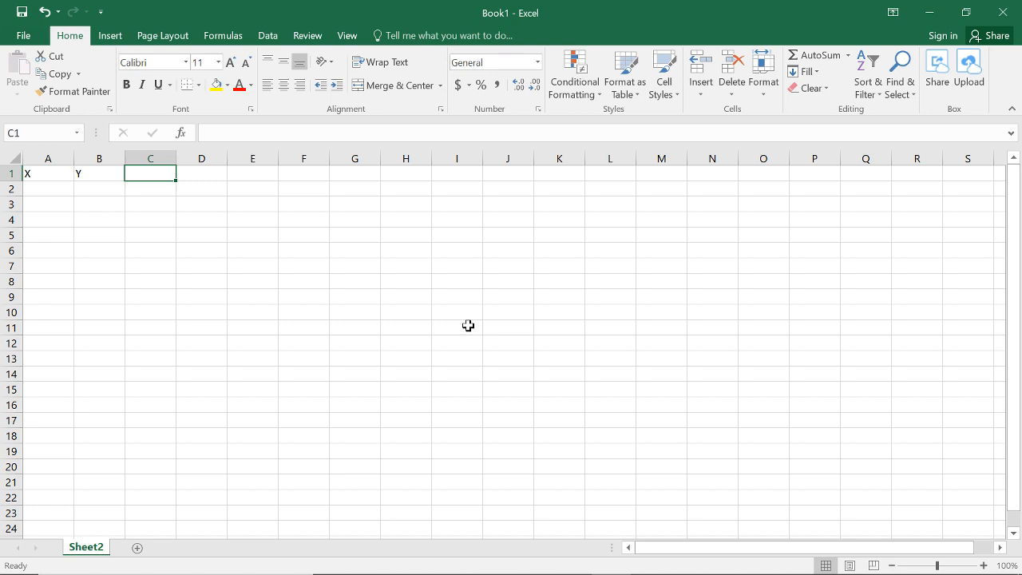
type("DeltaX")
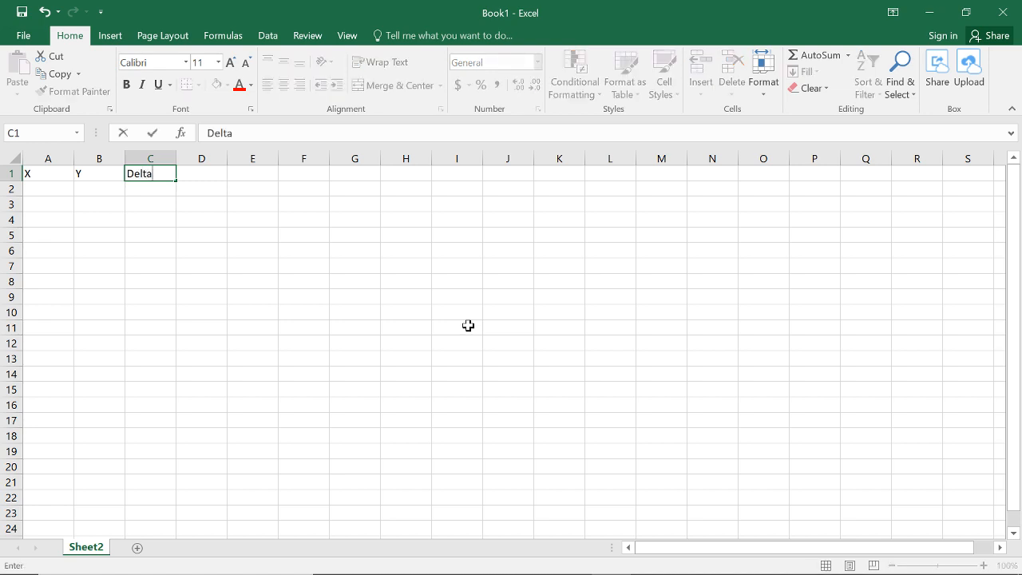
key("Tab")
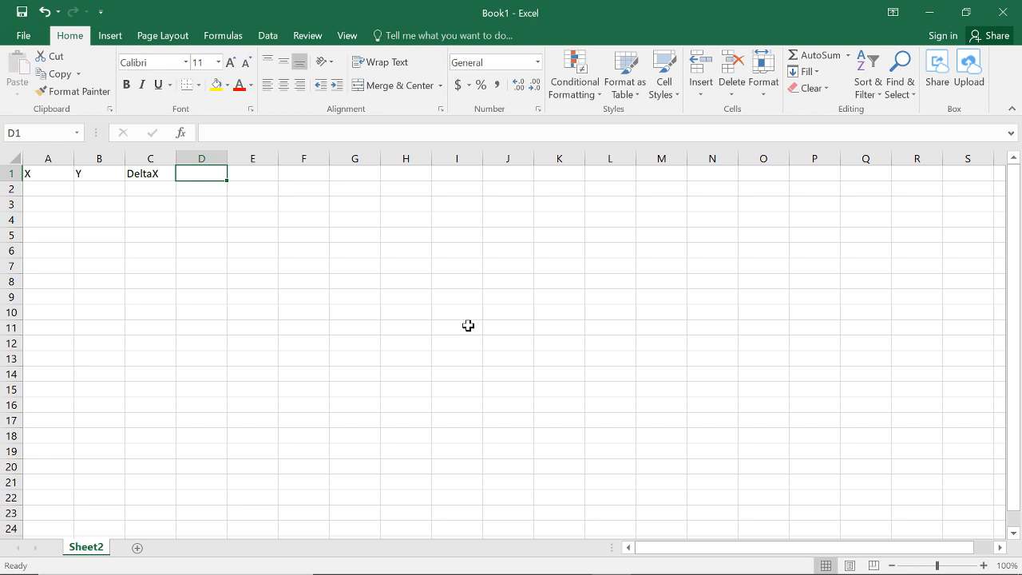
type("LHRS")
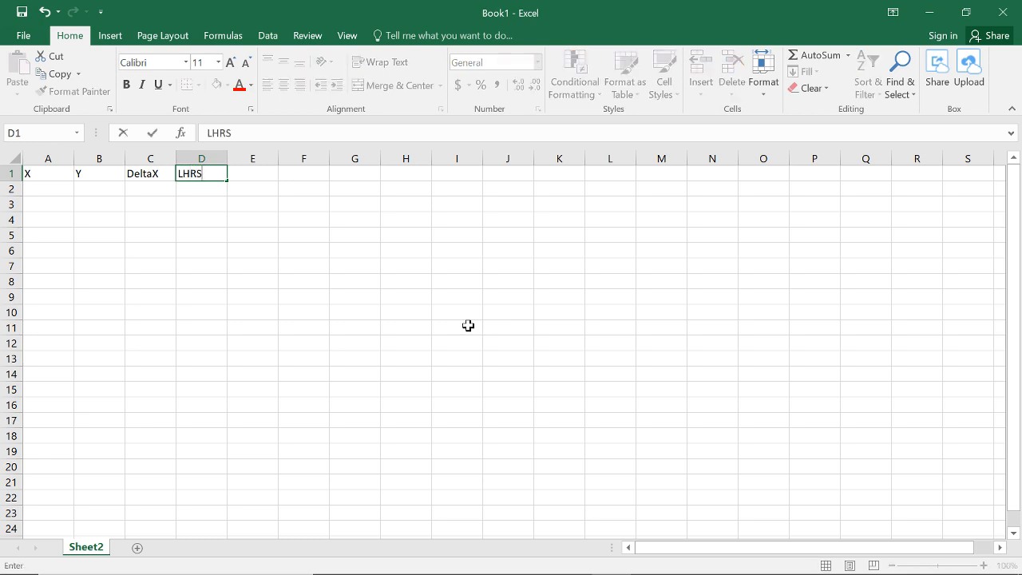
key("Tab")
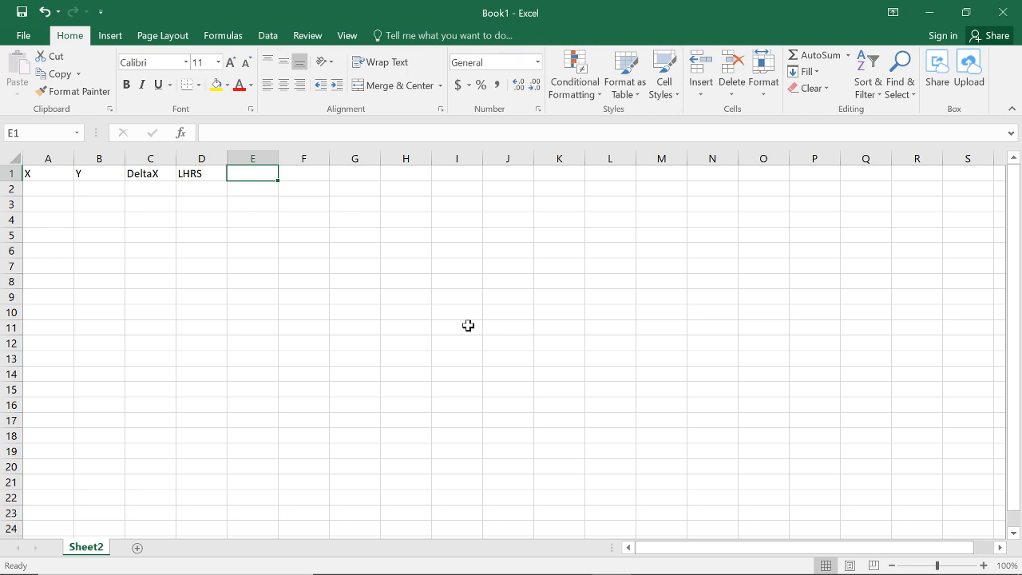
type("RHRS")
key("Tab")
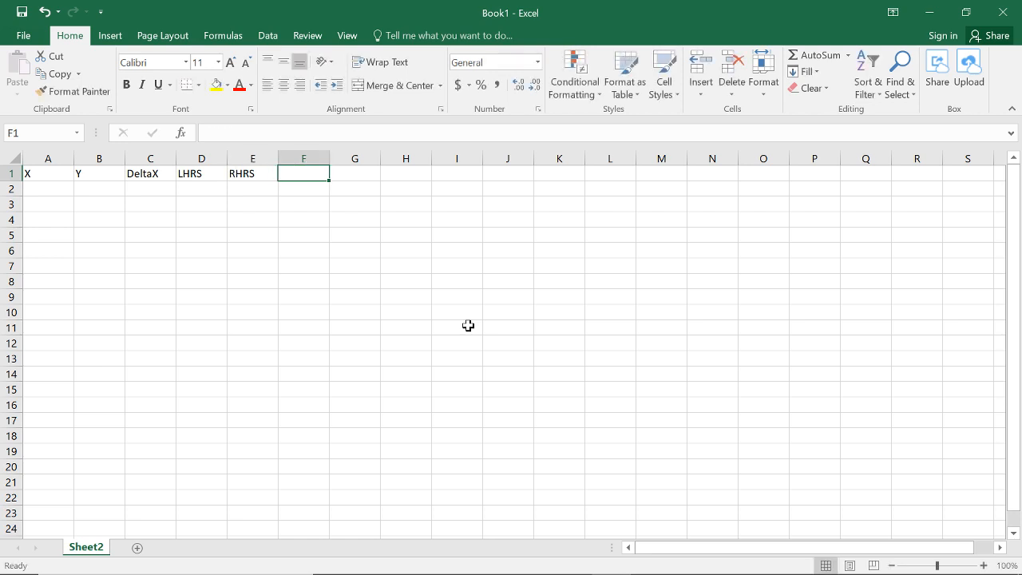
type("Trap")
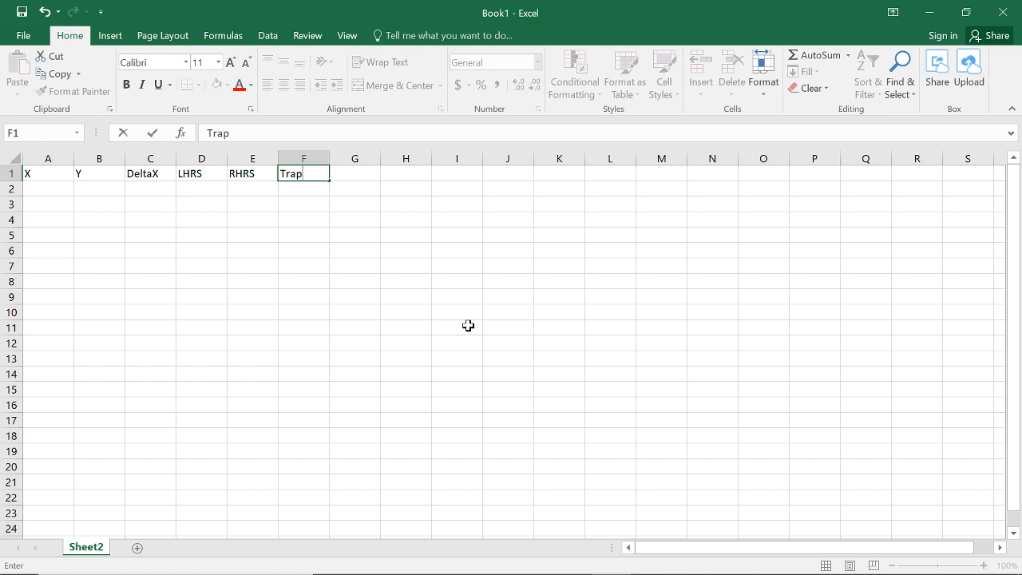
key("Return")
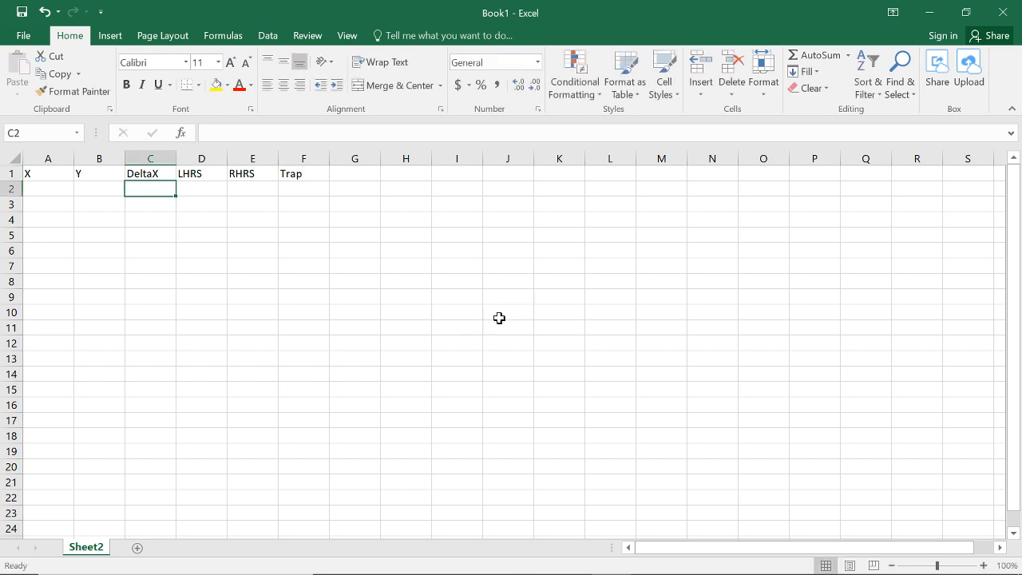
left_click(365, 190)
left_click_drag(311, 180, 18, 506)
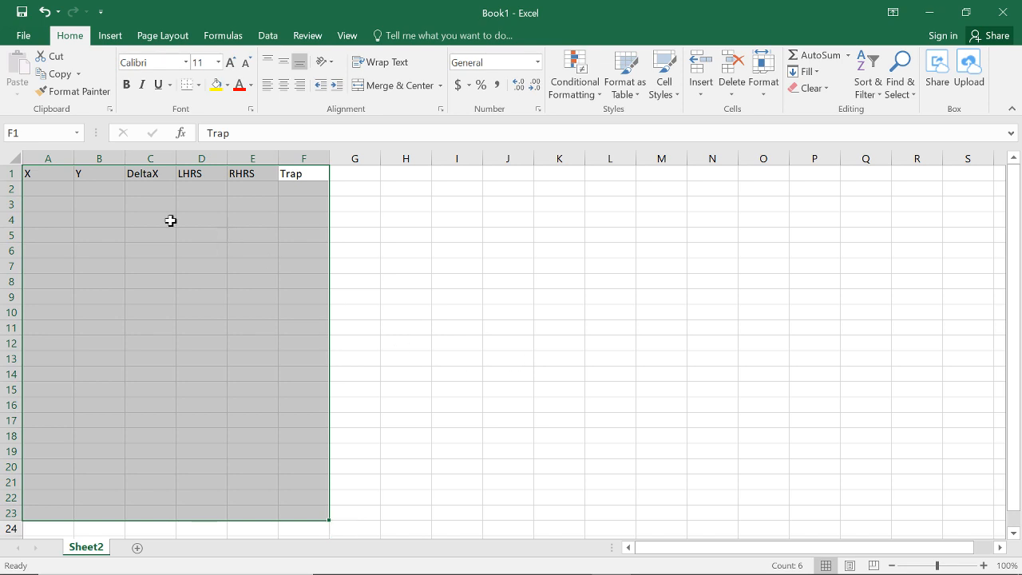
left_click(24, 214)
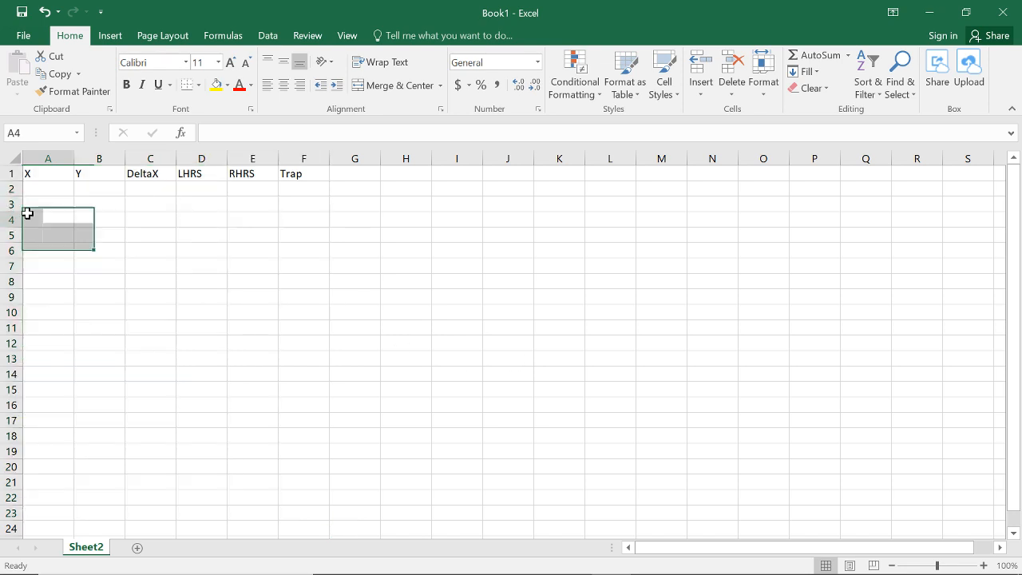
left_click_drag(36, 175, 307, 298)
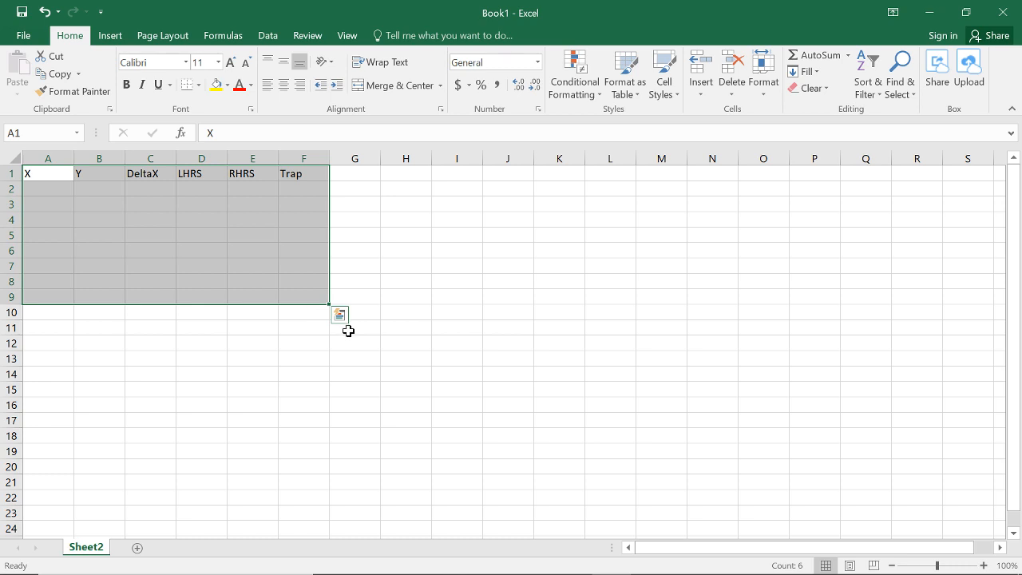
left_click(311, 403, "shift")
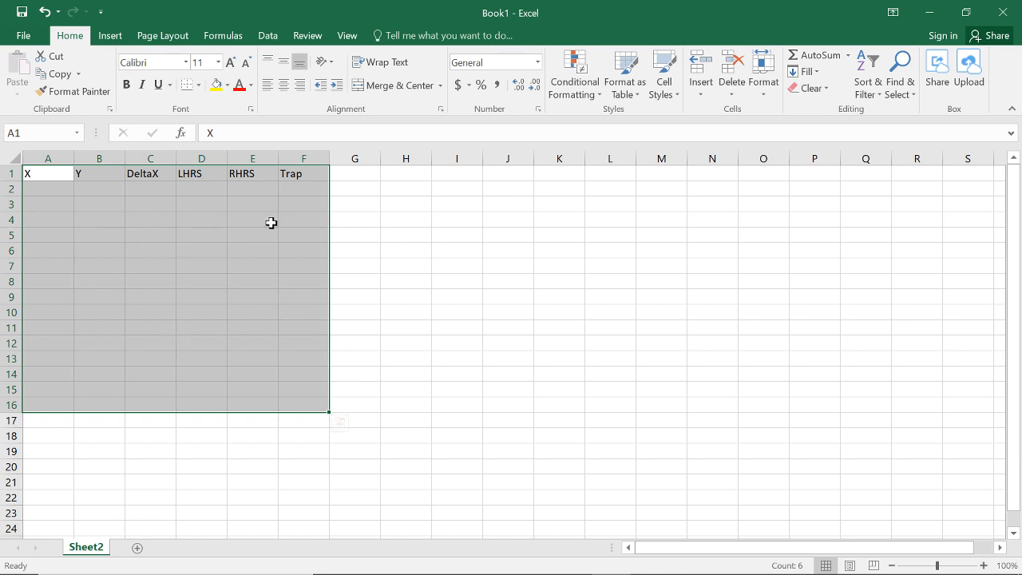
left_click(56, 174)
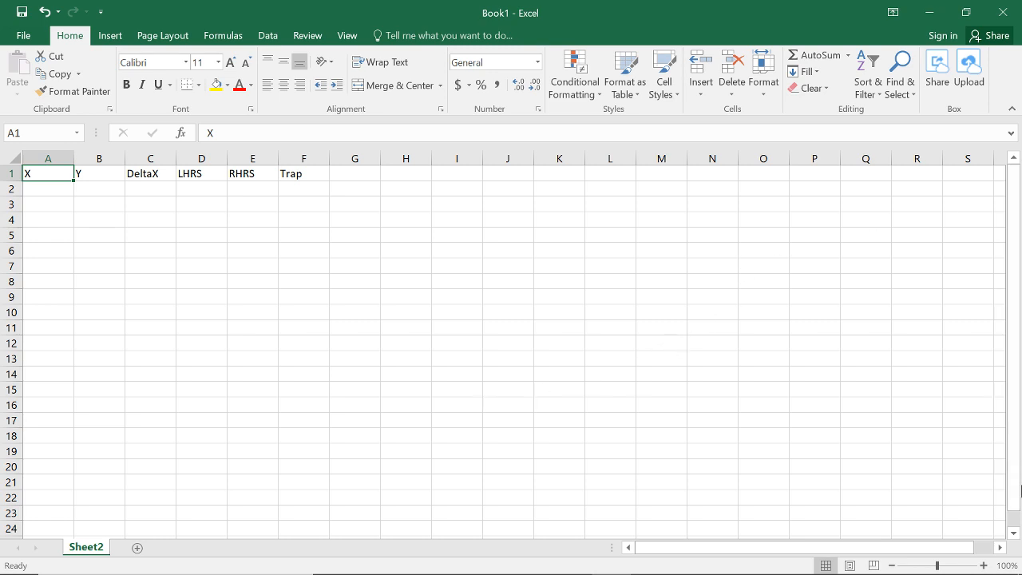
Step: Move down column A from the header row to row 8092
key("Page_Down")
key("Page_Down")
key("Page_Down")
key("Page_Down")
key("Page_Down")
key("Page_Down")
key("Page_Down")
key("Page_Down")
key("Page_Down")
key("Page_Down")
key("Page_Down")
key("Page_Down")
key("Page_Down")
key("Page_Down")
key("Page_Down")
key("Page_Down")
key("Page_Down")
key("Page_Down")
key("Page_Down")
key("Page_Down")
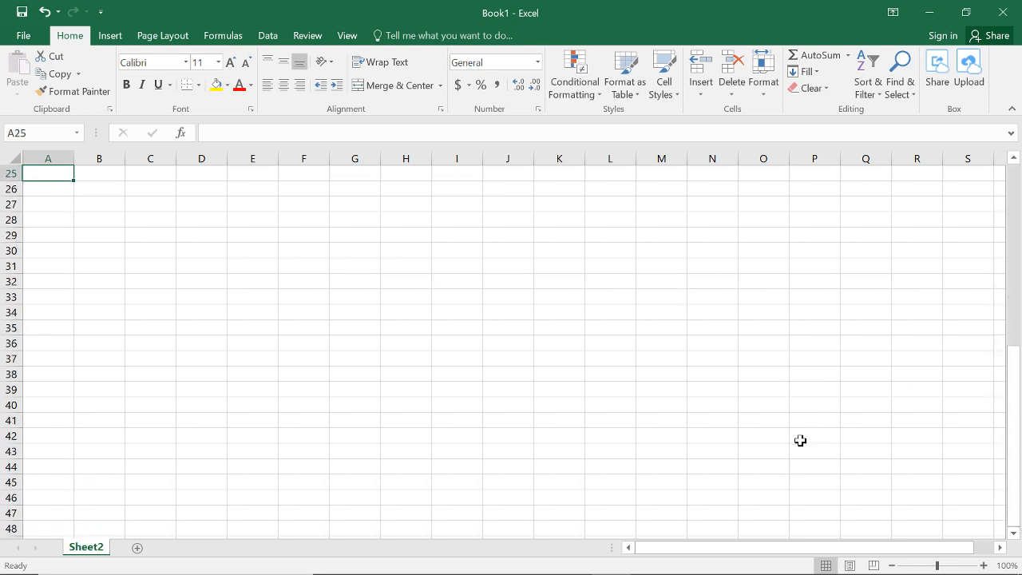
key("Page_Down")
key("Page_Down")
key("Page_Down")
key("Page_Down")
key("Page_Down")
key("Page_Down")
key("Page_Down")
key("Page_Down")
key("Page_Down")
key("Page_Down")
key("Page_Down")
key("Page_Down")
key("Page_Down")
key("Page_Down")
key("Page_Down")
key("Page_Down")
key("Page_Down")
key("Page_Down")
key("Page_Down")
key("Page_Down")
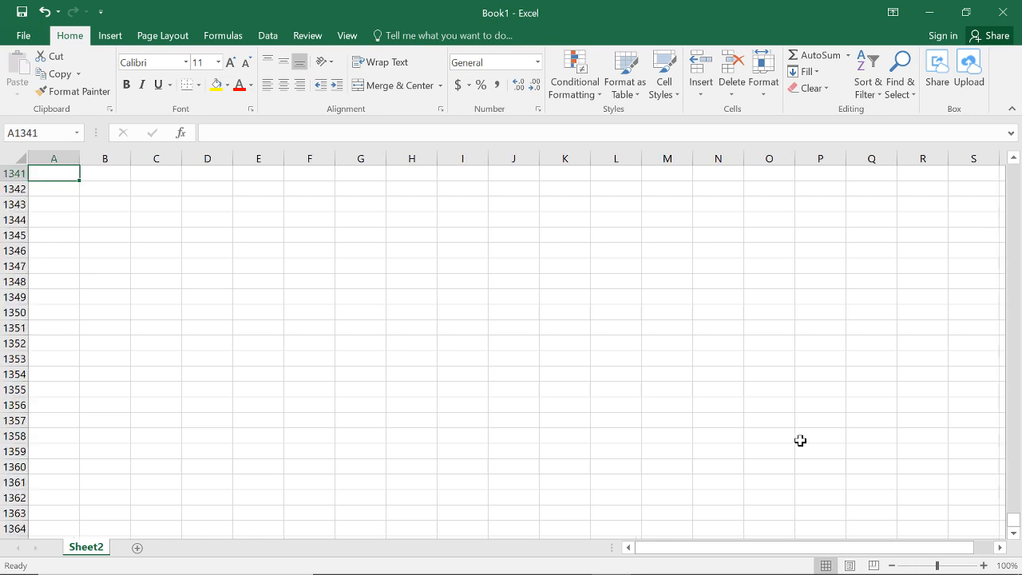
key("Page_Down")
key("Page_Down")
key("Page_Down")
key("Page_Down")
key("Page_Down")
key("Page_Down")
key("Page_Down")
key("Page_Down")
key("Page_Down")
key("Page_Down")
key("Page_Down")
key("Page_Down")
key("Page_Down")
key("Page_Down")
key("Page_Down")
key("Page_Down")
key("Page_Down")
key("Page_Down")
key("Page_Down")
key("Page_Down")
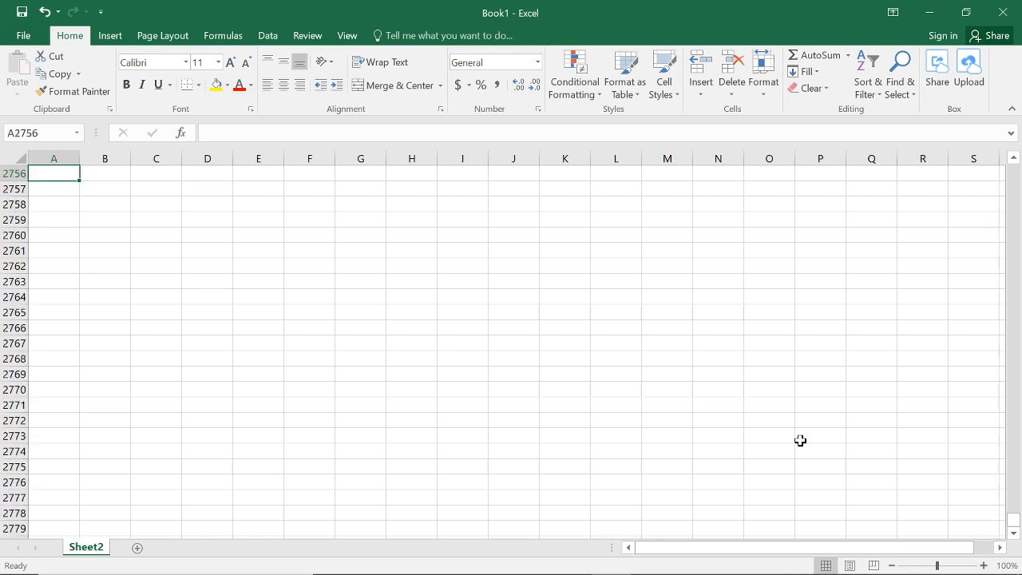
key("Page_Down")
key("Page_Down")
key("Page_Down")
key("Page_Down")
key("Page_Down")
key("Page_Down")
key("Page_Down")
key("Page_Down")
key("Page_Down")
key("Page_Down")
key("Page_Down")
key("Page_Down")
key("Page_Down")
key("Page_Down")
key("Page_Down")
key("Page_Down")
key("Page_Down")
key("Page_Down")
key("Page_Down")
key("Page_Down")
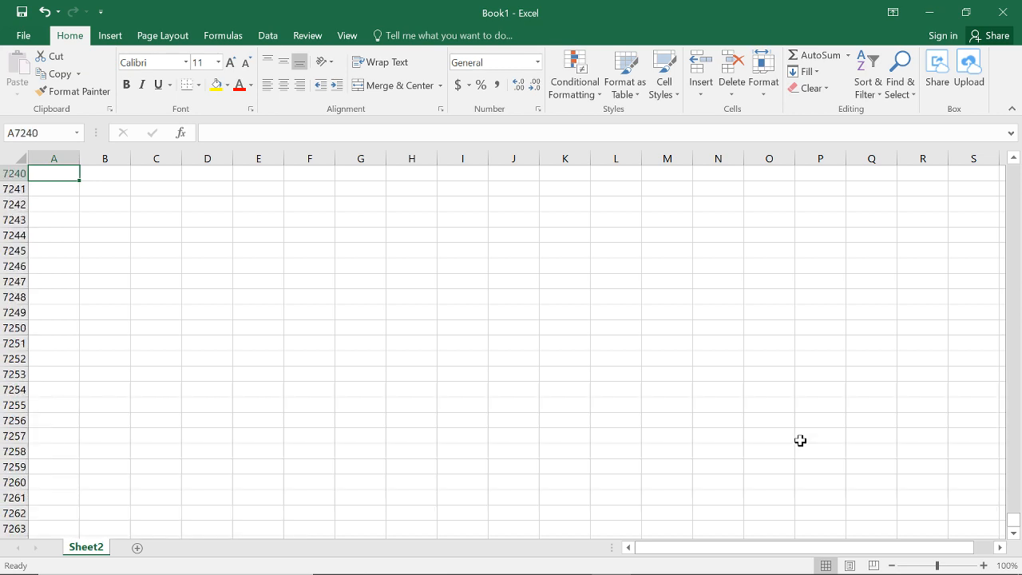
key("Page_Down")
key("Page_Down")
key("Page_Down")
key("Page_Down")
key("Page_Down")
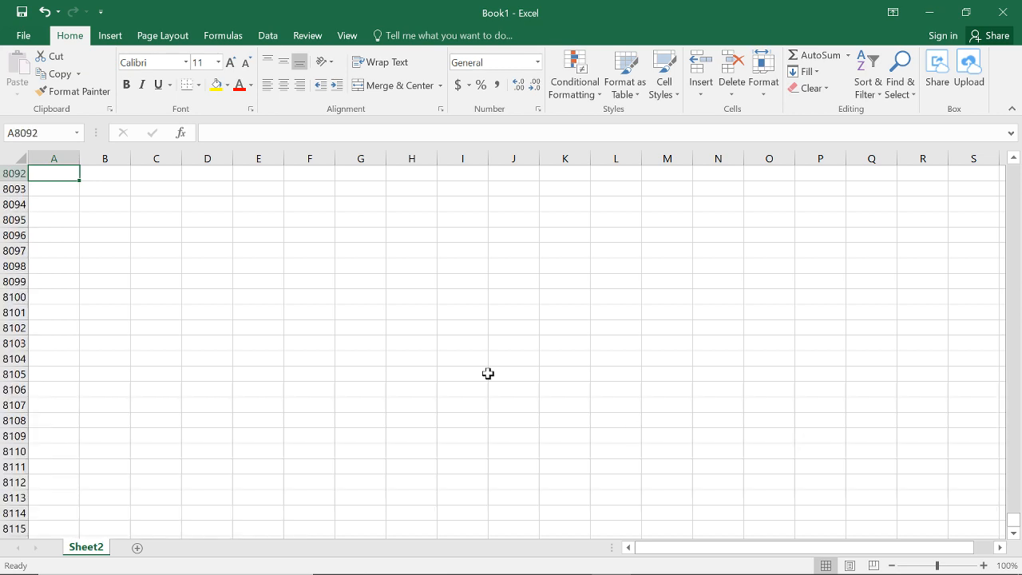
left_click(76, 160)
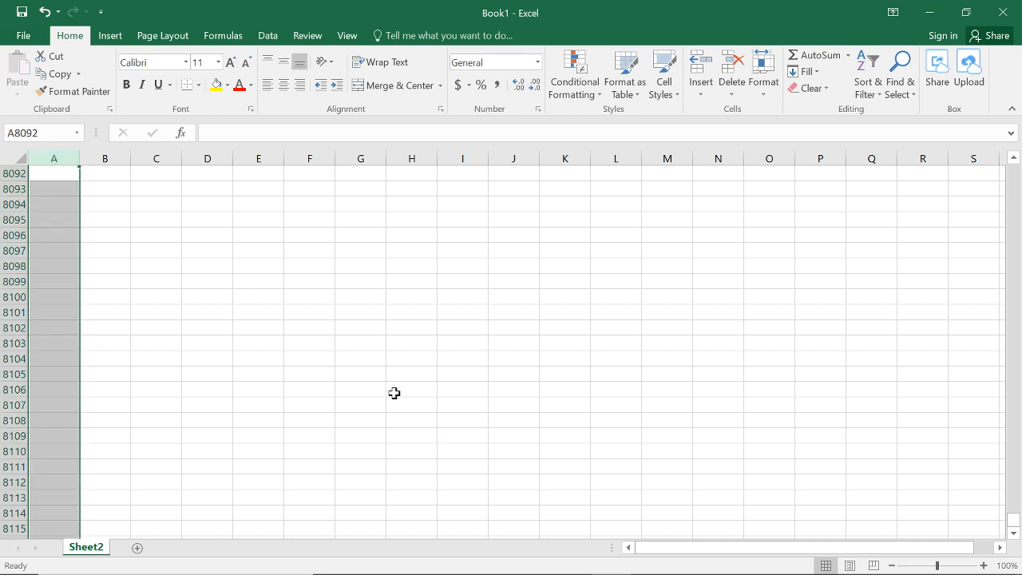
left_click_drag(67, 159, 314, 160)
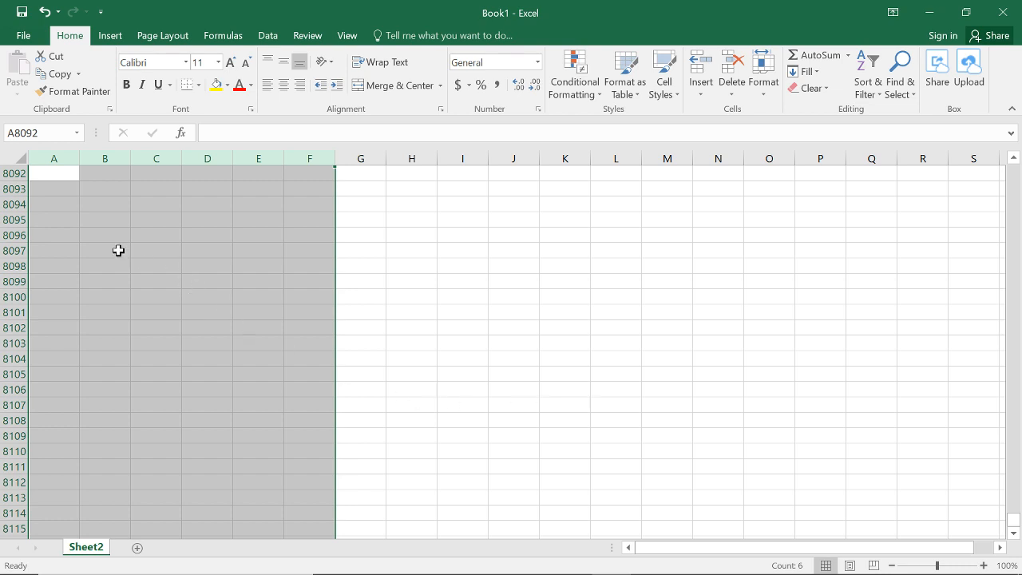
left_click(65, 266)
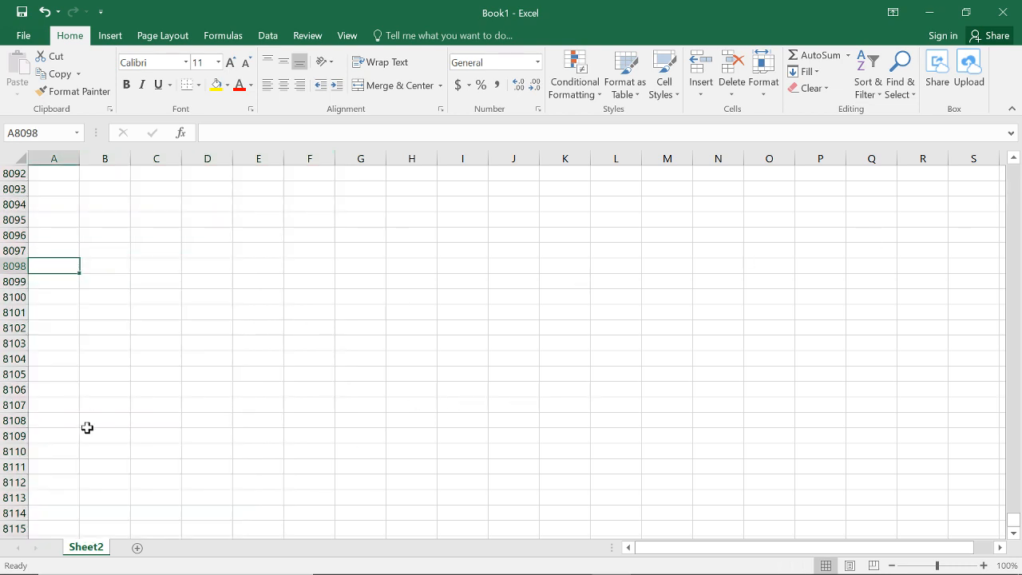
Step: Continue down column A and select cell A10001 as the lower corner of the table range
key("Page_Down")
key("Page_Down")
key("Page_Down")
key("Page_Down")
key("Page_Down")
key("Page_Down")
key("Page_Down")
key("Page_Down")
key("Page_Down")
key("Page_Down")
key("Page_Down")
key("Page_Down")
key("Page_Down")
key("Page_Down")
key("Page_Down")
key("Page_Down")
key("Page_Down")
key("Page_Down")
key("Page_Down")
key("Page_Down")
key("Page_Down")
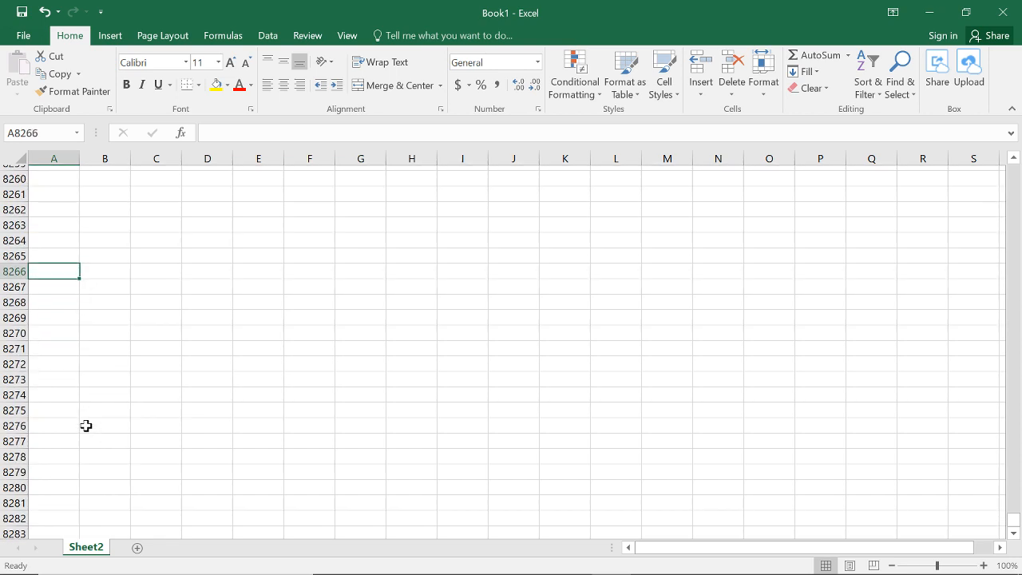
key("Page_Down")
key("Page_Down")
key("Page_Down")
key("Page_Down")
key("Page_Down")
key("Page_Down")
key("Page_Down")
key("Page_Down")
key("Page_Down")
key("Page_Down")
key("Page_Down")
key("Page_Down")
key("Page_Down")
key("Page_Down")
key("Page_Down")
key("Page_Down")
key("Page_Down")
key("Page_Down")
key("Page_Down")
key("Page_Down")
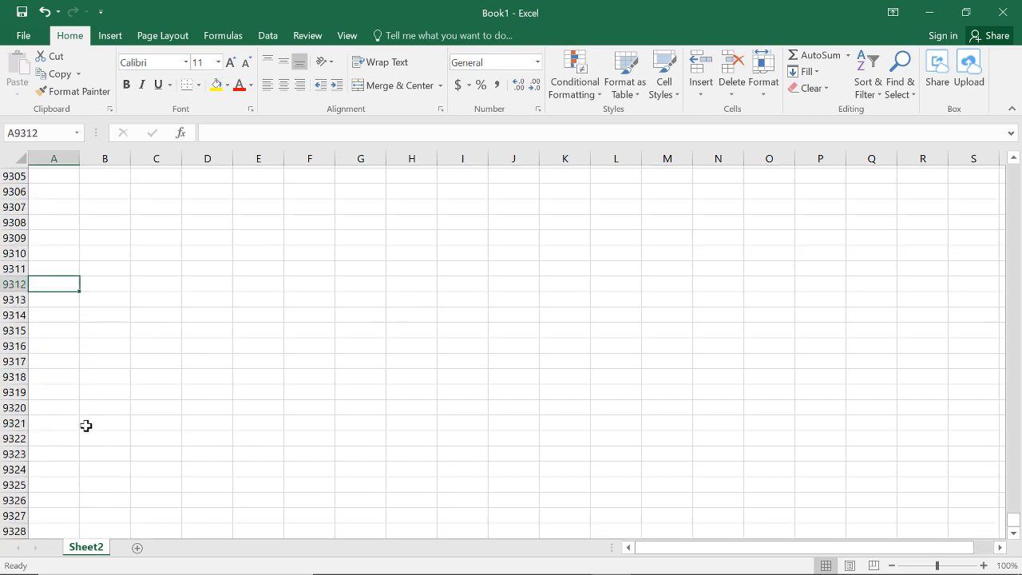
key("Page_Down")
key("Page_Down")
key("Page_Down")
key("Page_Down")
key("Page_Down")
key("Page_Down")
key("Page_Down")
key("Page_Down")
key("Page_Down")
key("Page_Down")
key("Page_Down")
key("Page_Down")
key("Page_Down")
key("Page_Down")
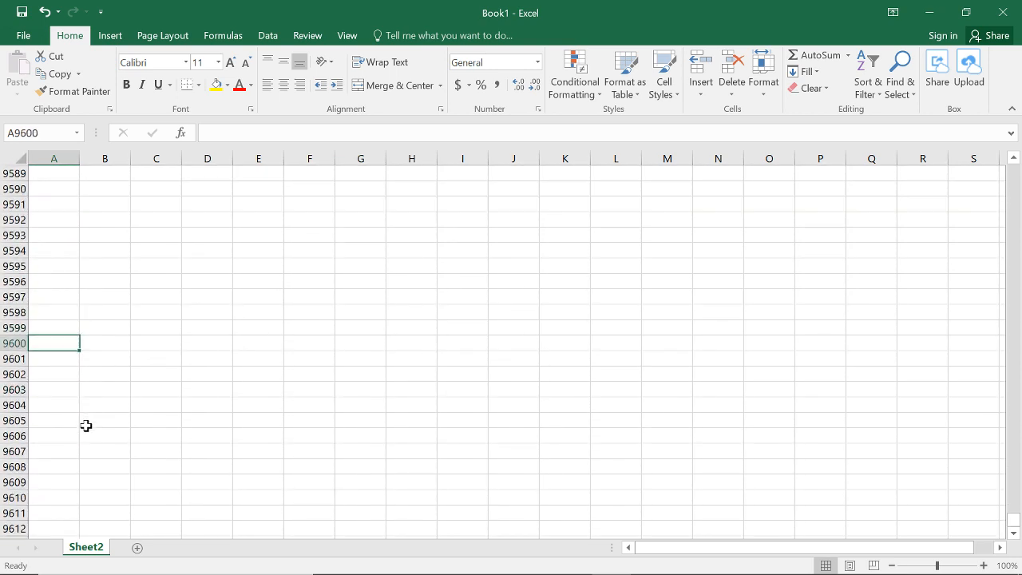
key("Page_Down")
key("Page_Down")
key("Page_Down")
key("Page_Down")
key("Page_Down")
key("Page_Down")
key("Page_Down")
key("Page_Down")
key("Page_Down")
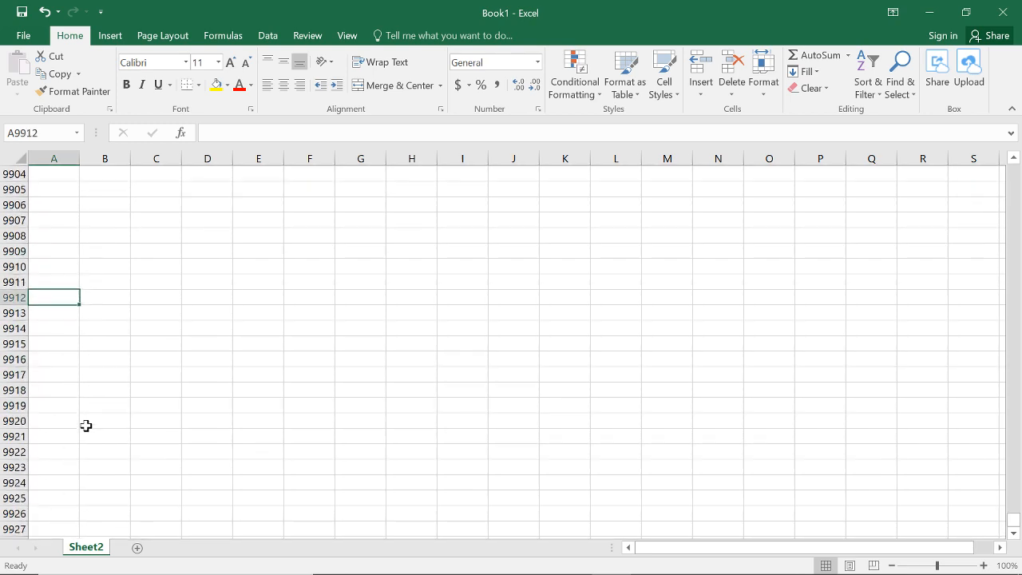
scroll(84, 415, "down", 3)
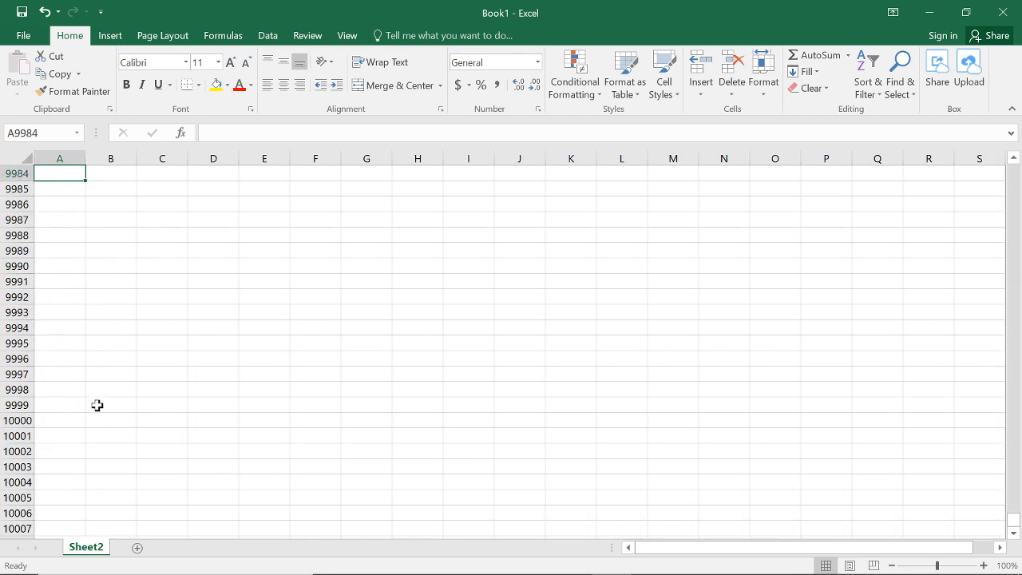
left_click(48, 421)
left_click(54, 433)
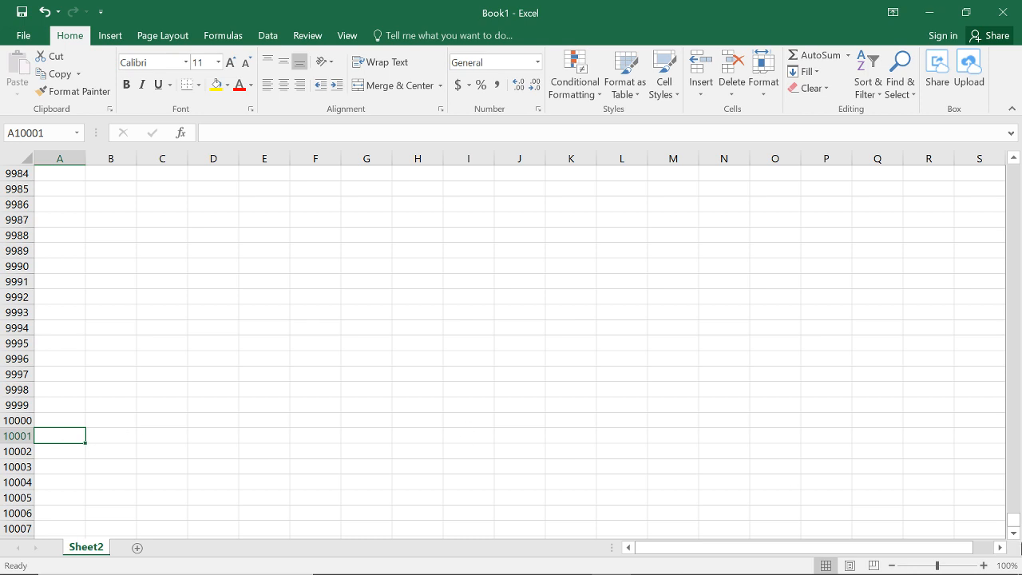
Step: Format the range A1 to F10001 as a table with headers, using the first light table style
left_click_drag(1012, 521, 1016, 166)
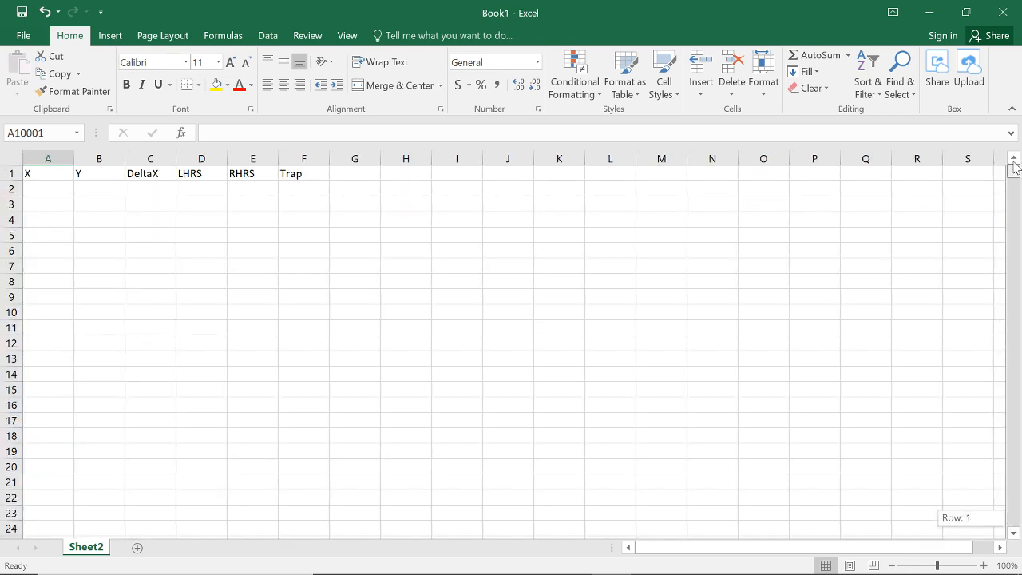
left_click(322, 171, "shift")
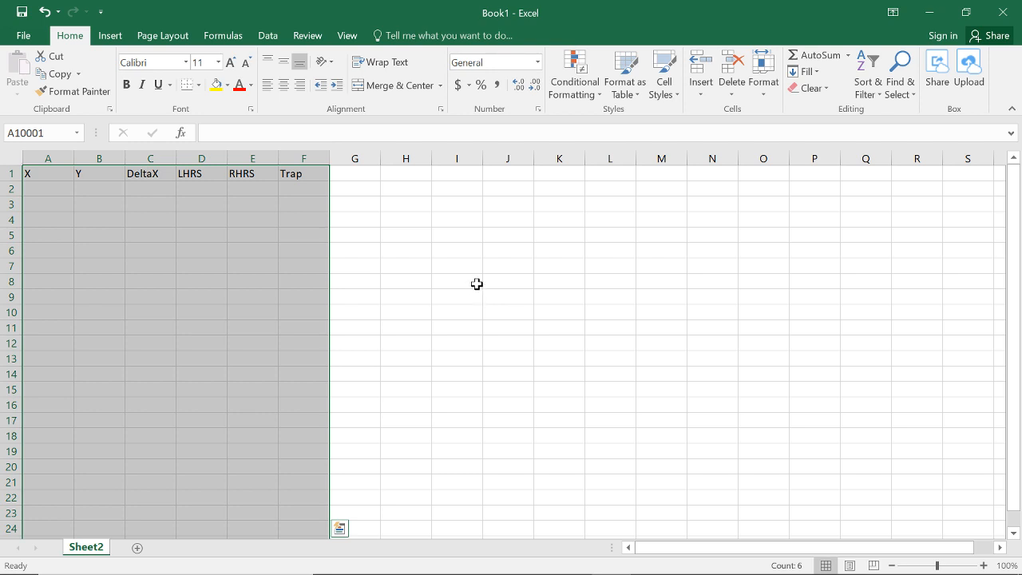
left_click(628, 89)
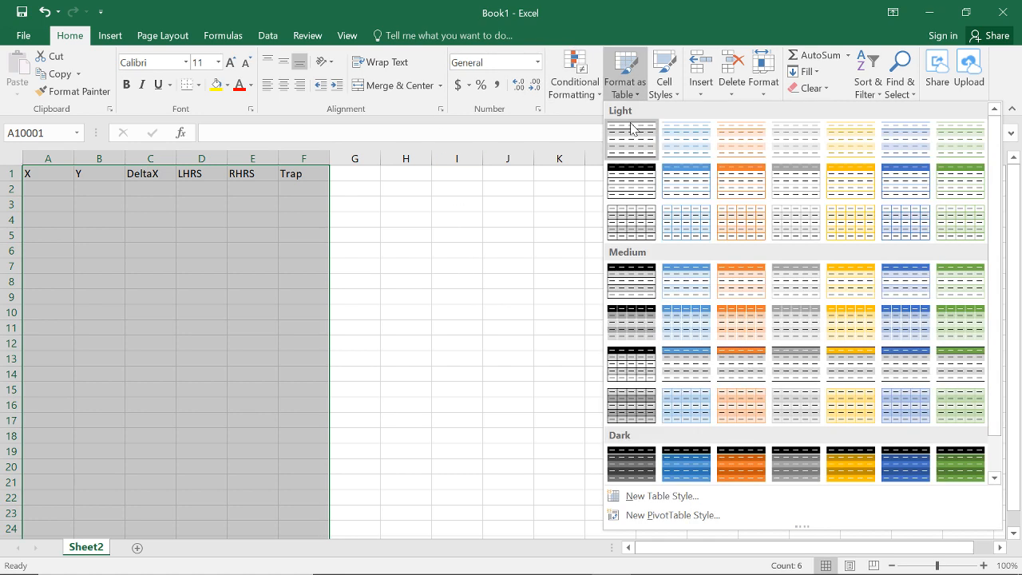
left_click(631, 128)
left_click(534, 265)
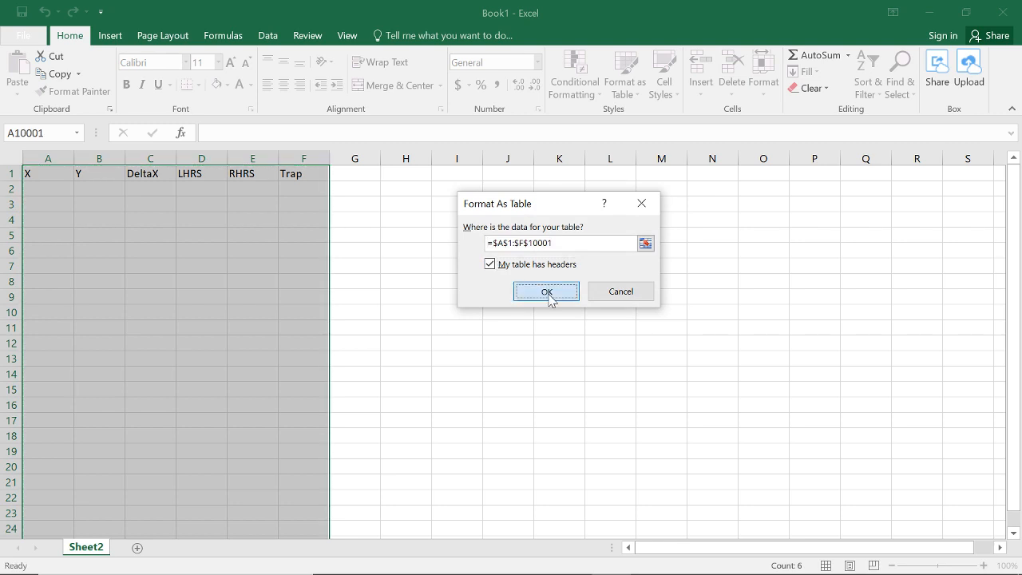
left_click(547, 293)
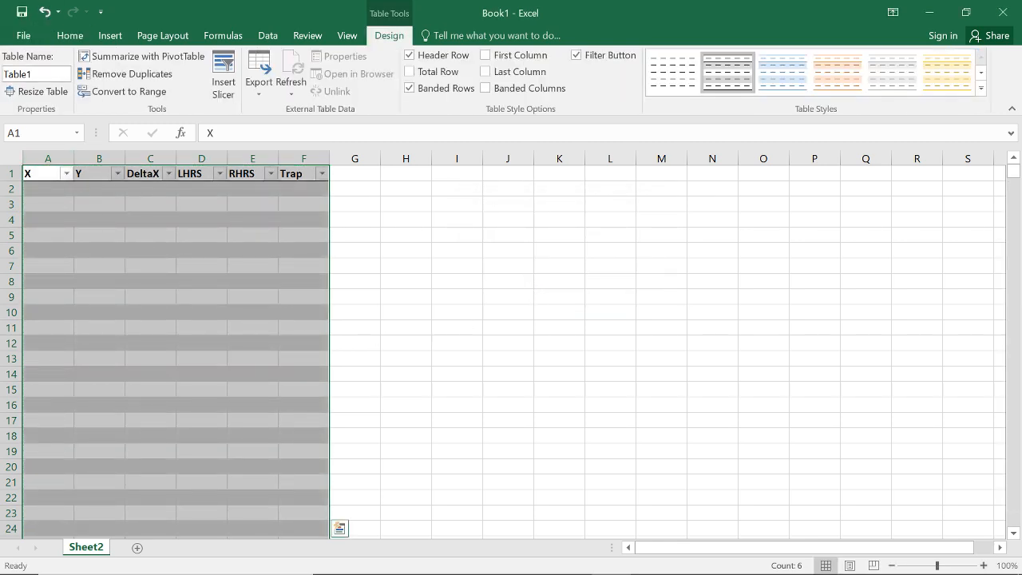
Step: Rename the new table as Reimannnnn
left_click(36, 74)
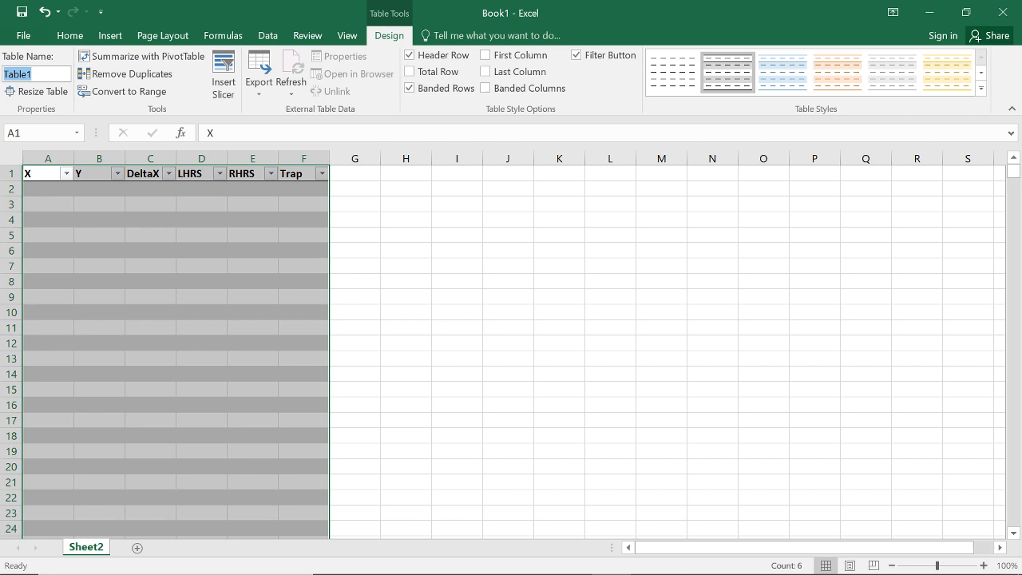
type("Reimannnnn")
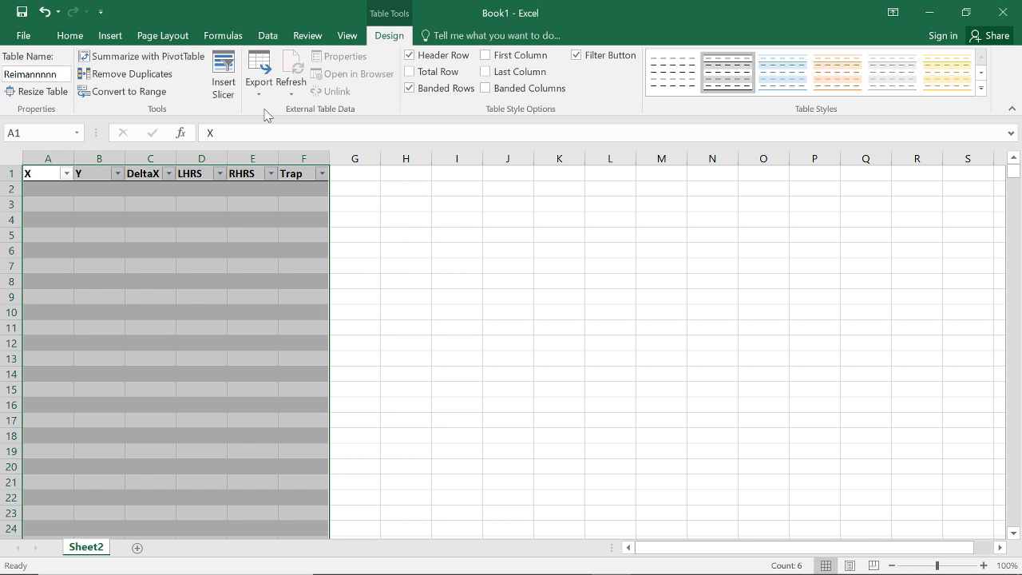
left_click(218, 282)
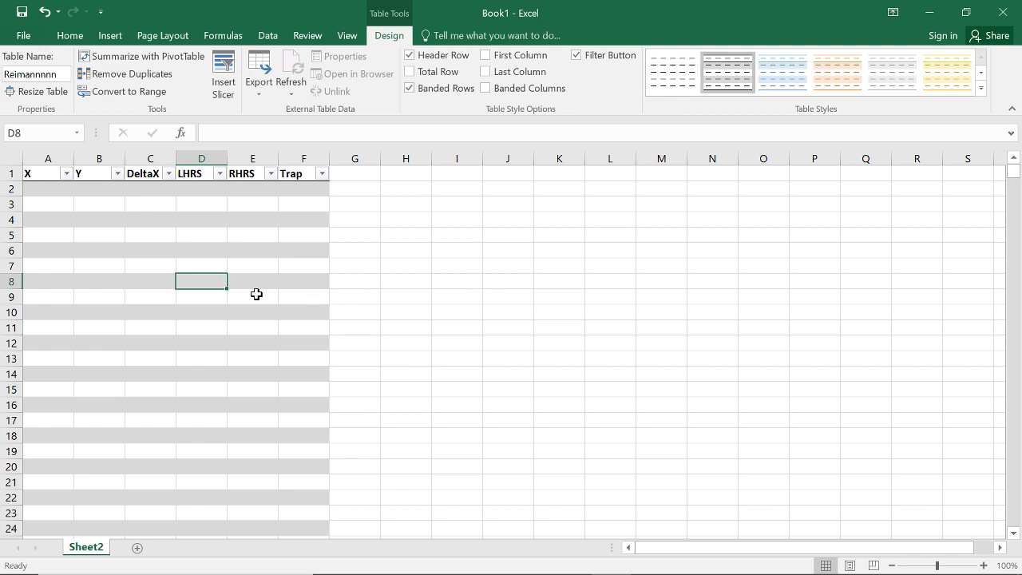
Step: Enter the label Equation in cell H1 and Constants in cell H2
left_click(426, 190)
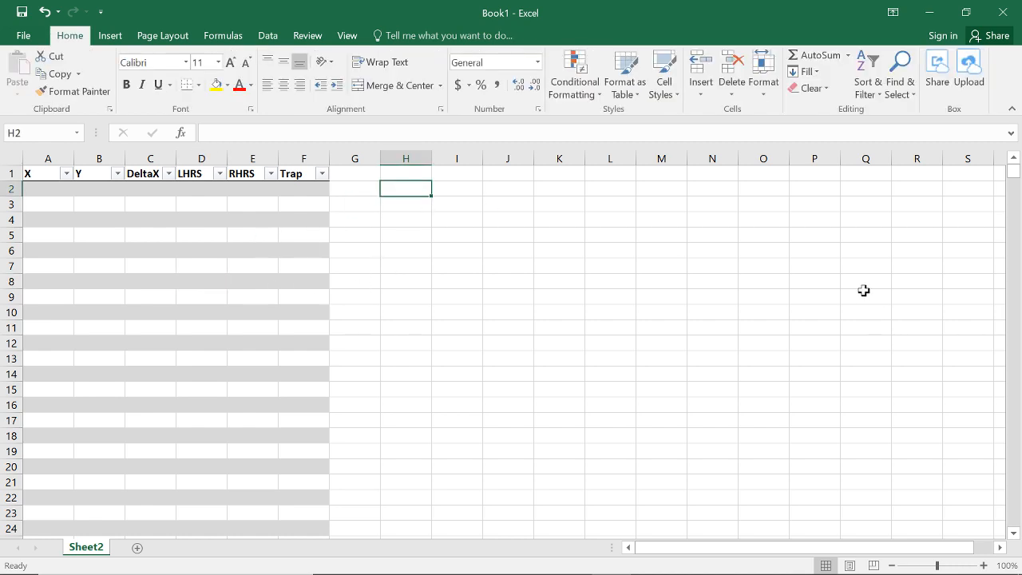
type("Constants")
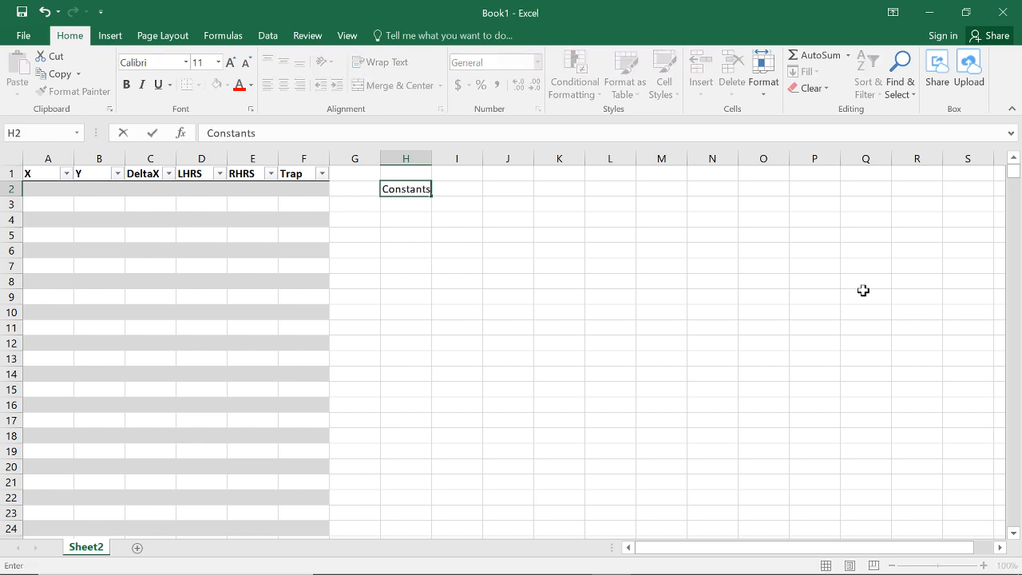
key("Up")
type("Equation")
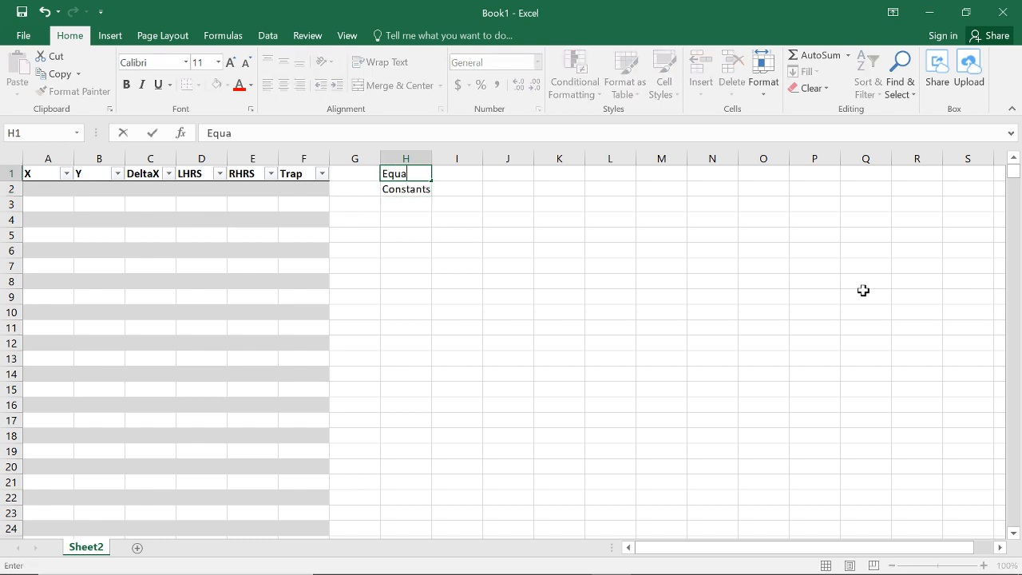
key("Return")
Step: Merge and center cells I1 to M1 beside the Equation label
left_click_drag(469, 170, 593, 171)
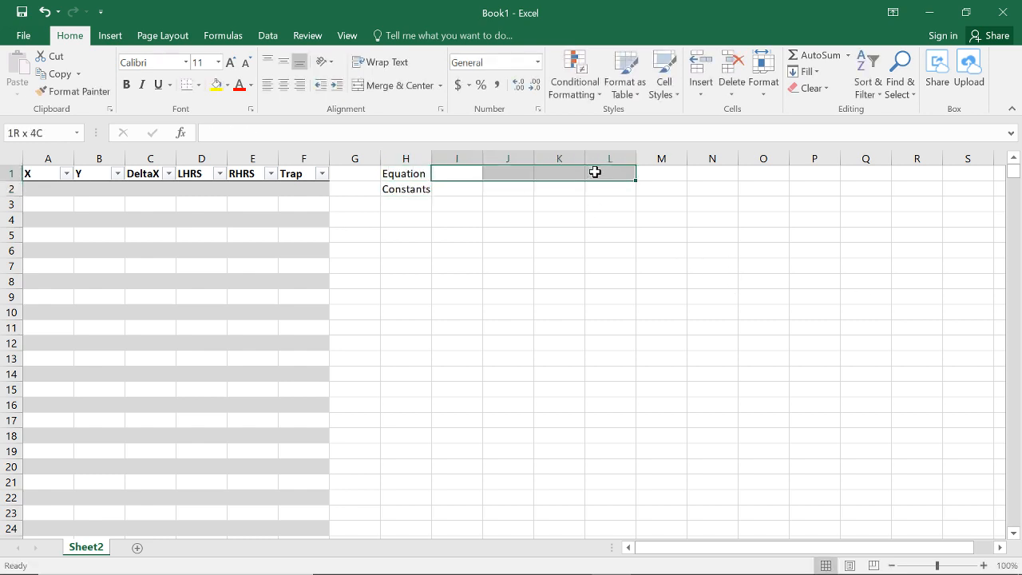
left_click(391, 86)
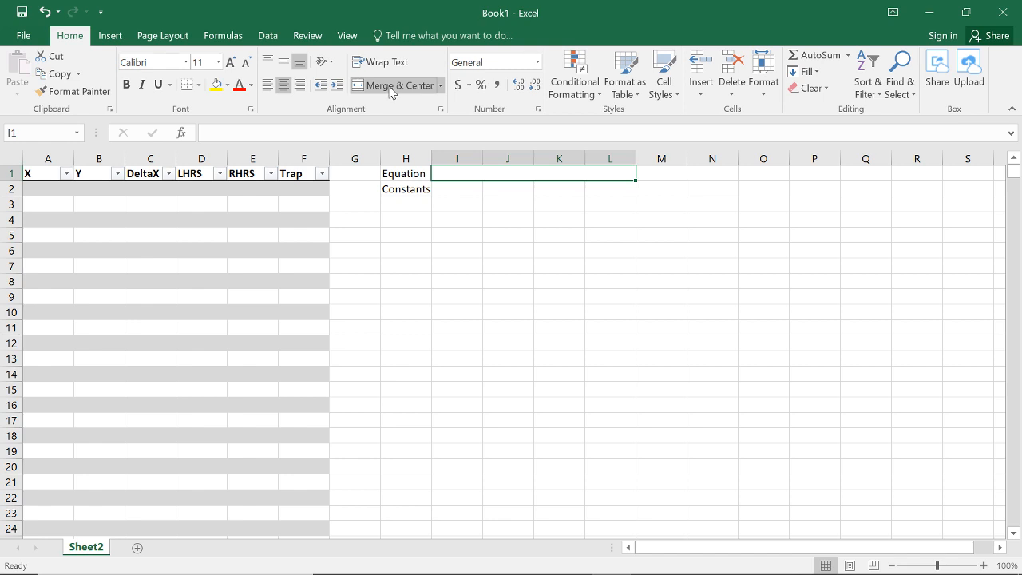
left_click(669, 343)
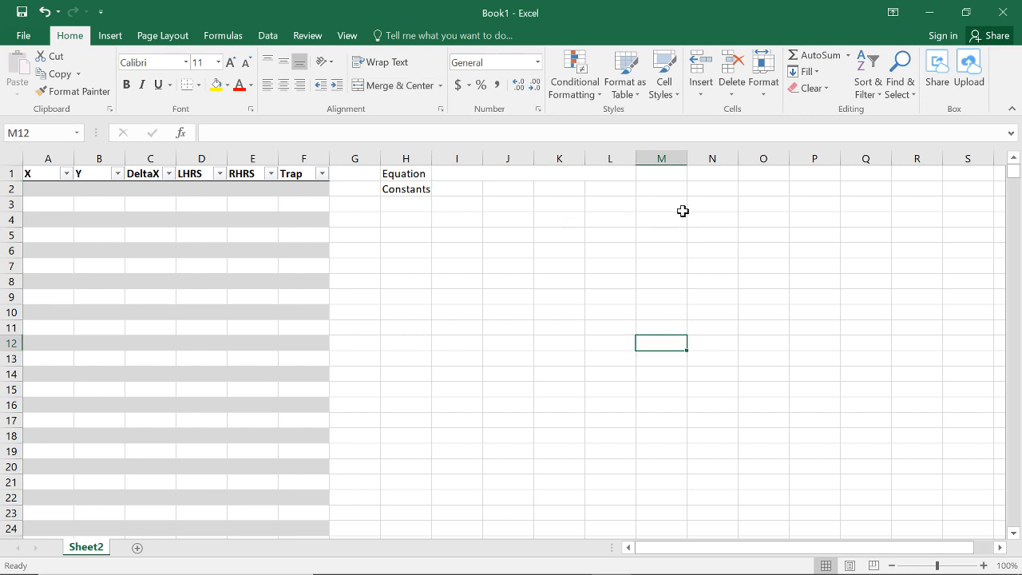
left_click_drag(662, 169, 559, 170)
left_click(399, 86)
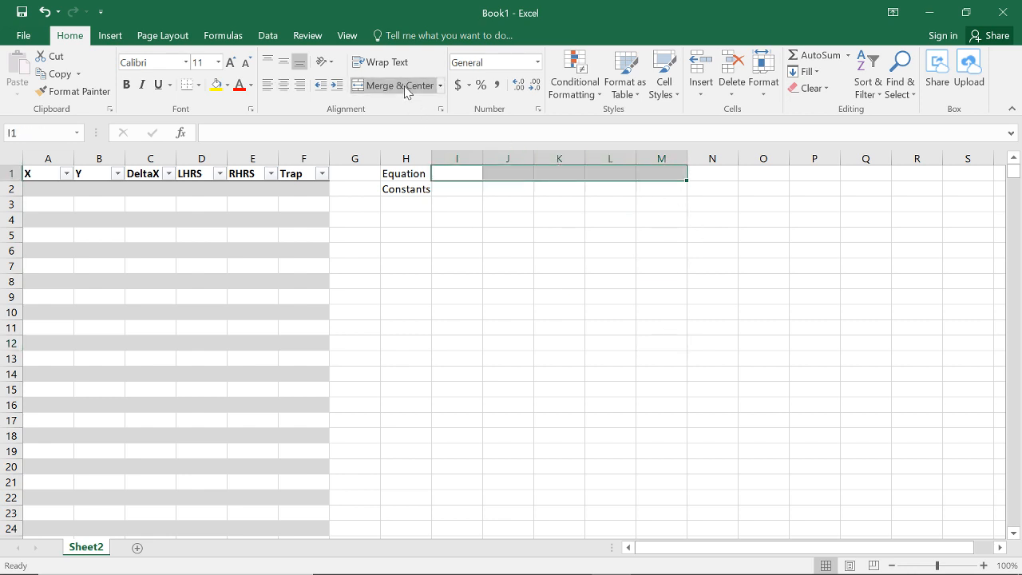
Step: Enter the equation y = a * x^4 + b * x^3 + c * x^2 + d * x^1 + e * x^0 in the merged cell I1
type("y=")
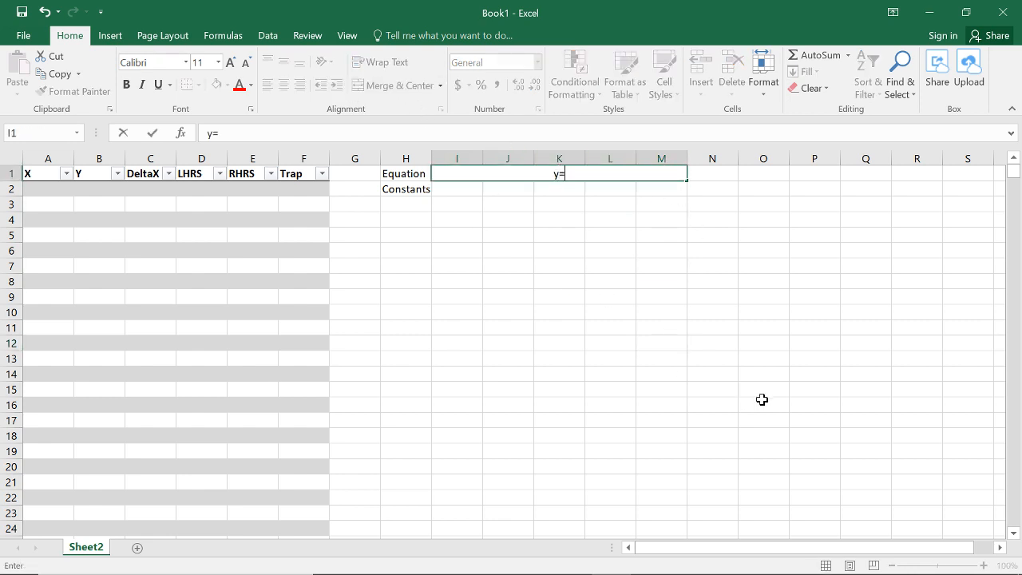
key("BackSpace")
type("= a * x^4 + b * x^3 +")
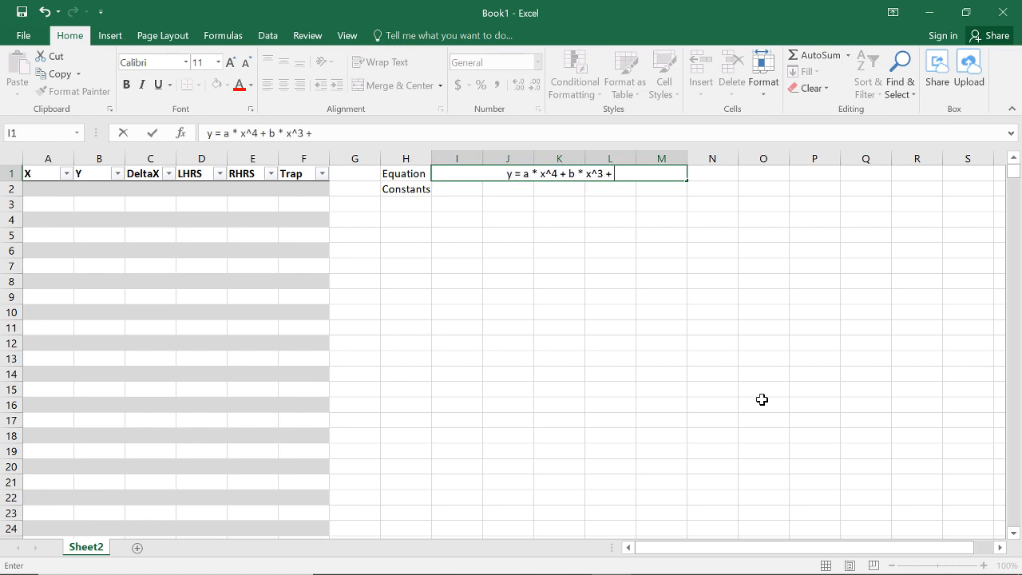
type(" c * x")
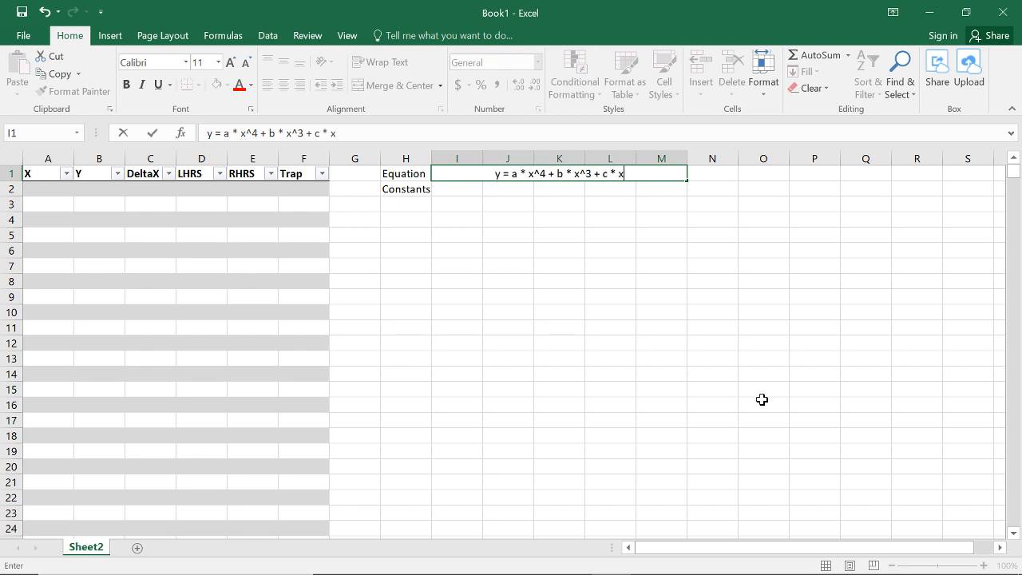
type("^2 + d *x")
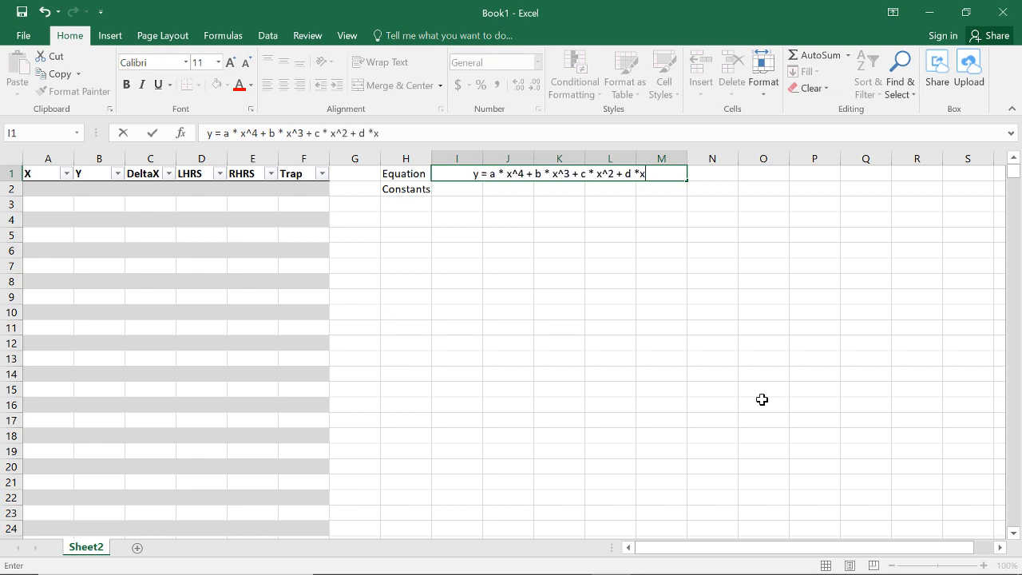
key("BackSpace")
type("x^1")
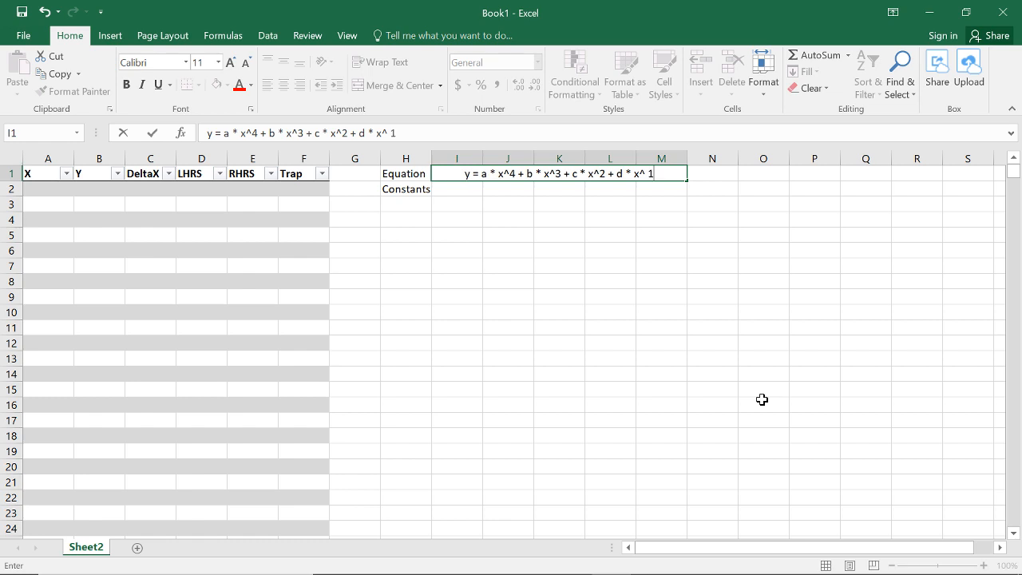
type(" + e")
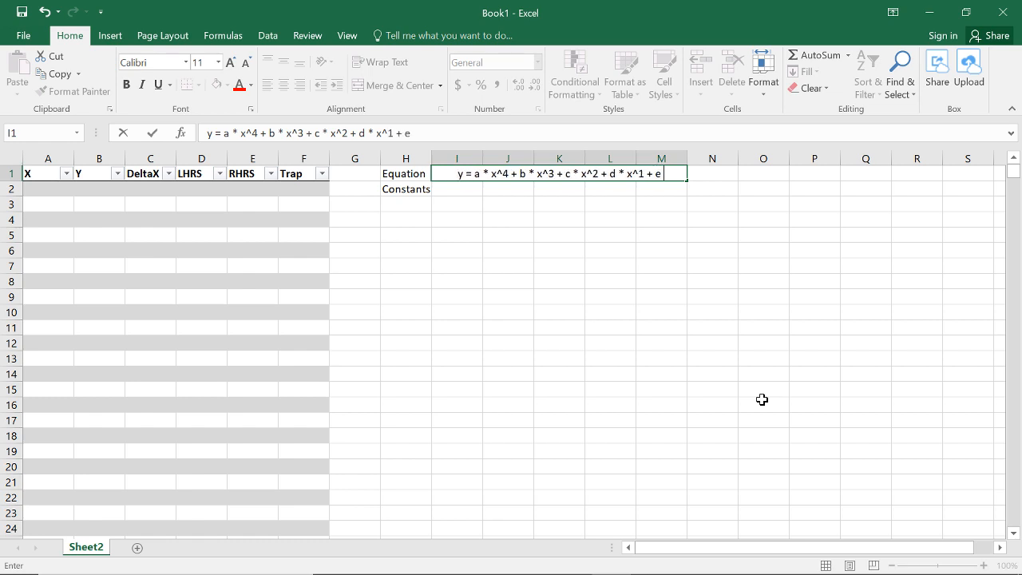
type(" * x^0")
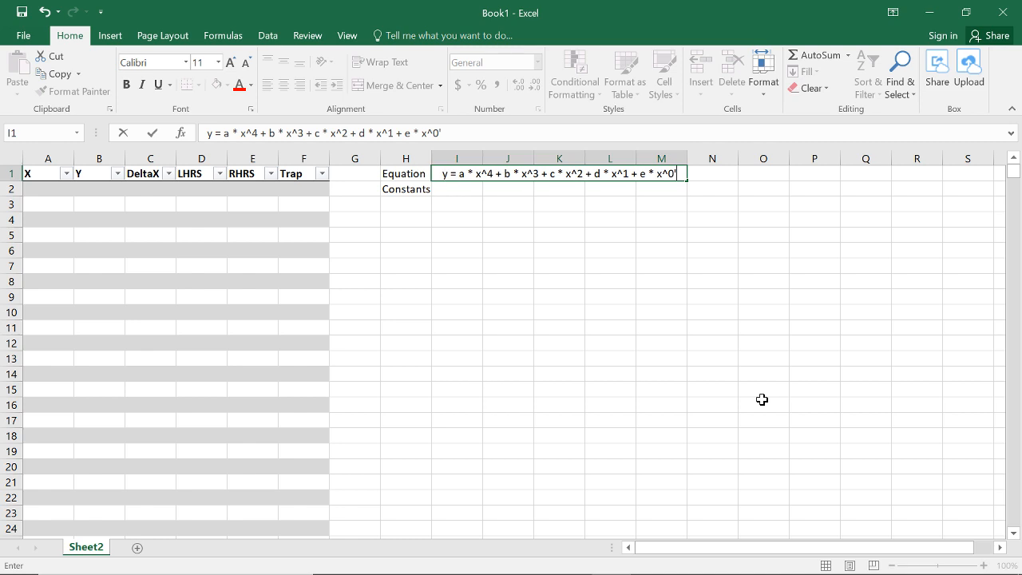
key("Return")
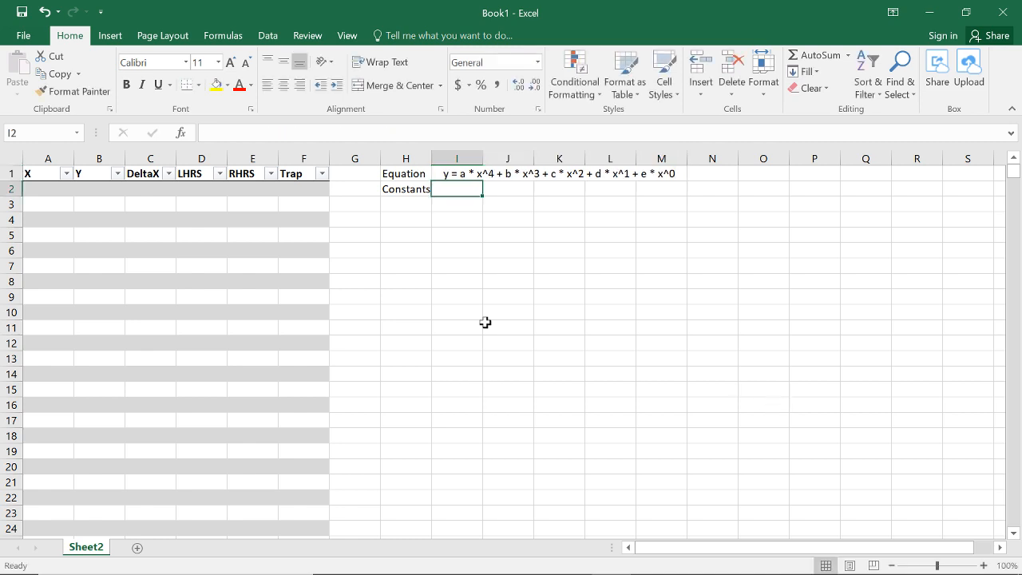
Step: Enter the constant names a, b, c, d and e in cells I2 to M2
type("a")
key("Tab")
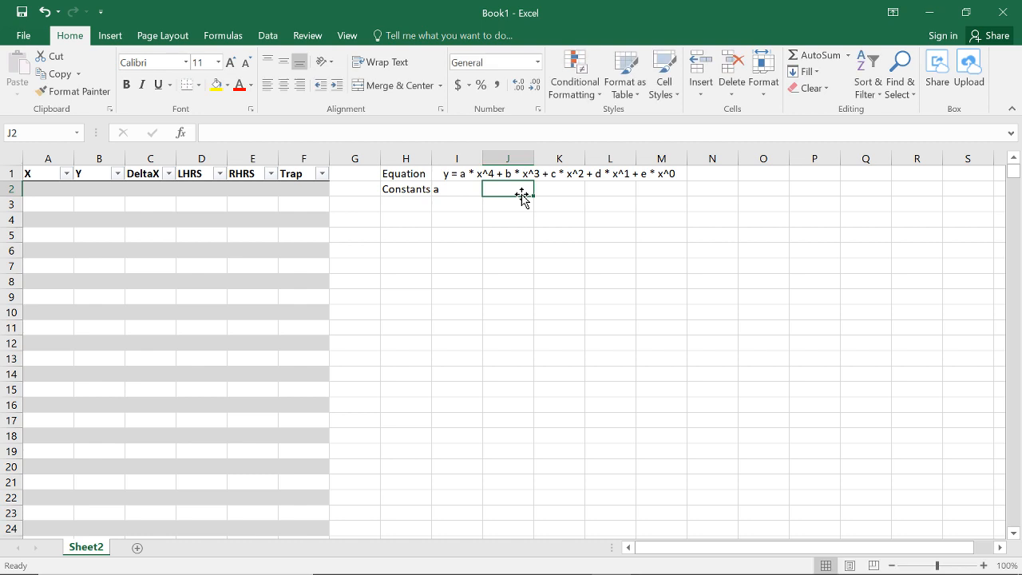
type("b")
key("Tab")
type("c")
key("Tab")
type("d")
key("Tab")
type("e")
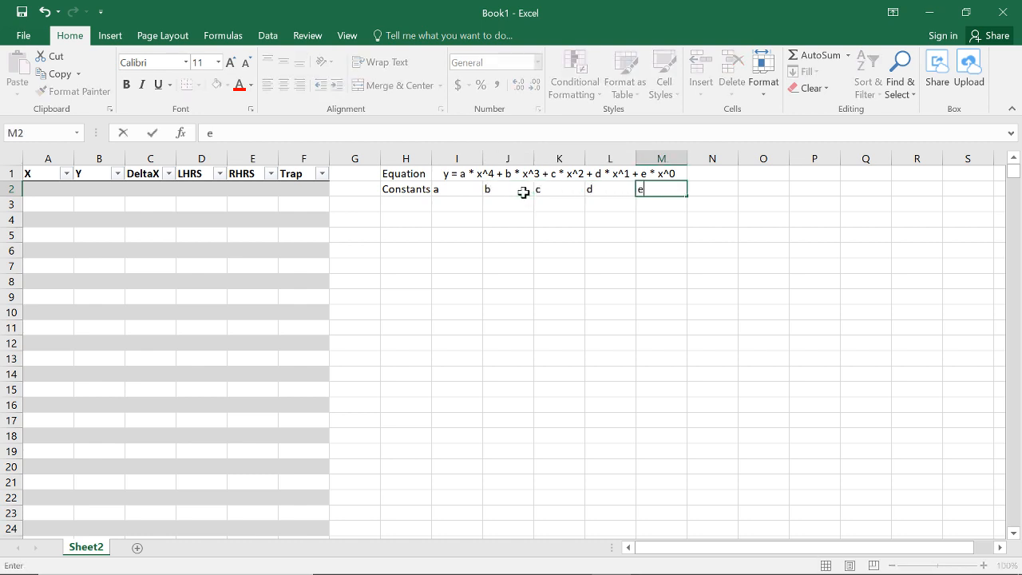
key("Return")
Step: Fill cells I3 to M3 below the constant names with yellow
left_click_drag(458, 206, 649, 208)
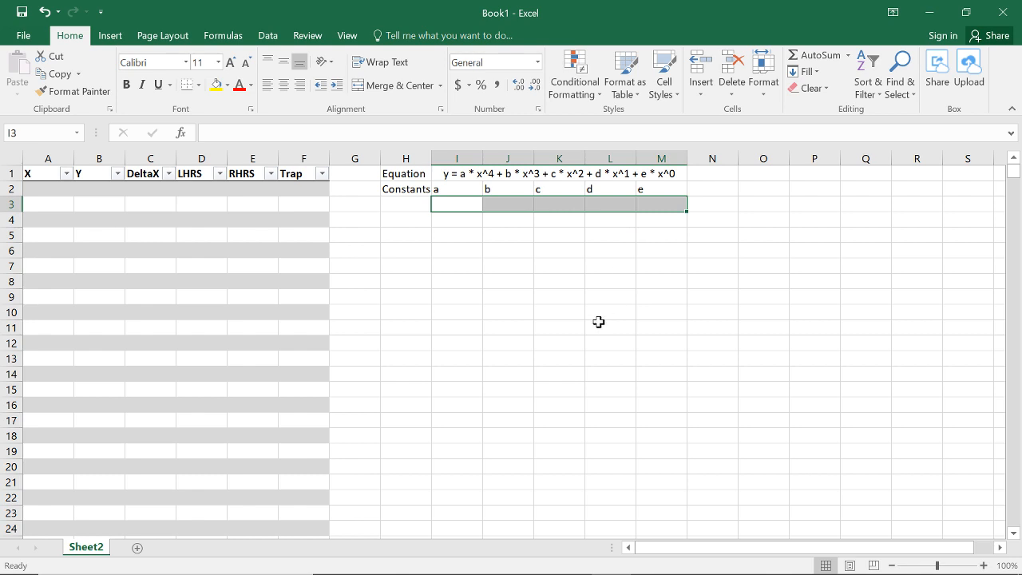
left_click(215, 84)
left_click(647, 251)
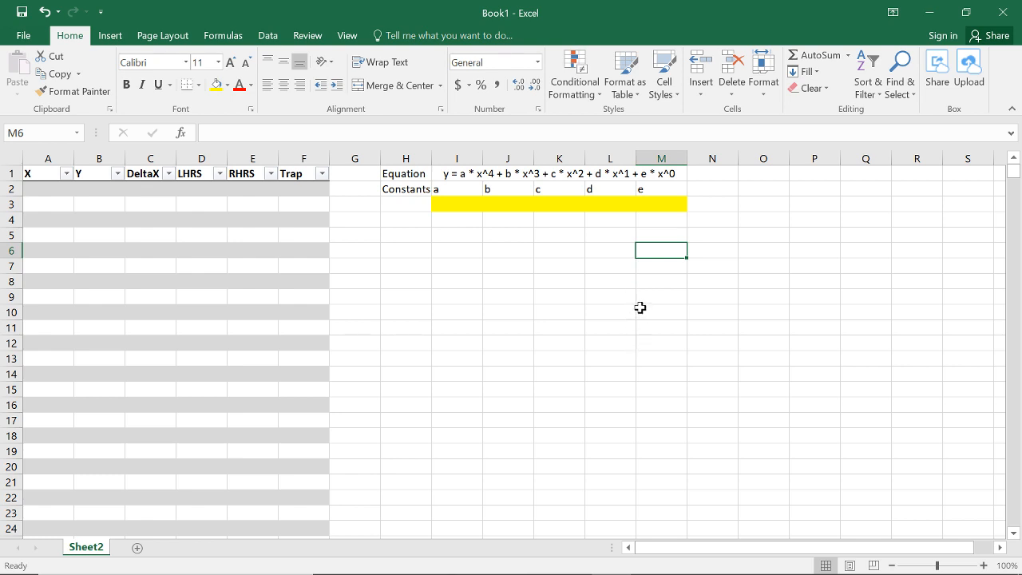
Step: Center the constant names a to e in cells I2 to M2
left_click_drag(468, 193, 663, 188)
left_click(283, 84)
left_click(559, 312)
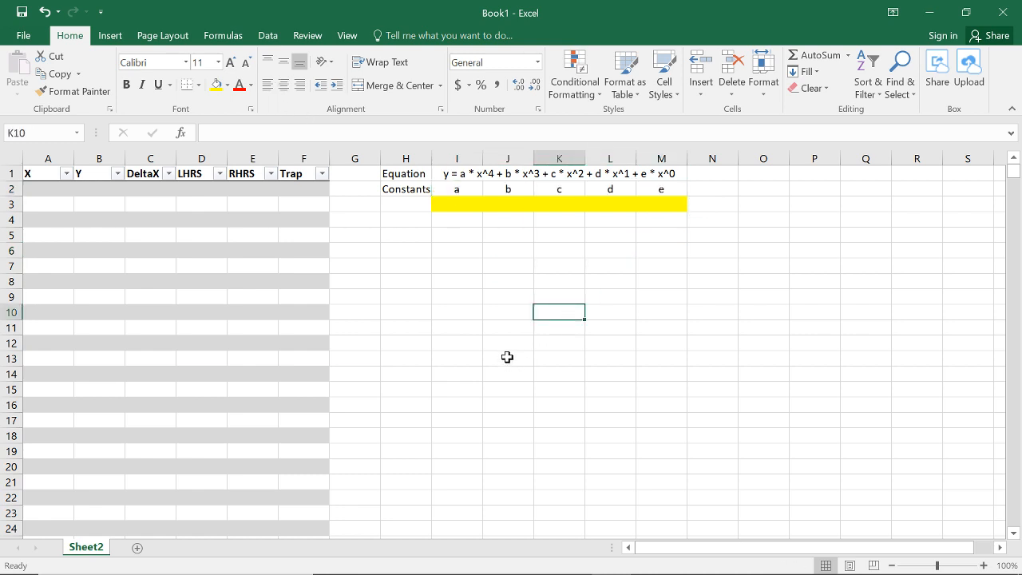
Step: Enter the labels Min, Max and Steps in cells H5 to H7
left_click(423, 235)
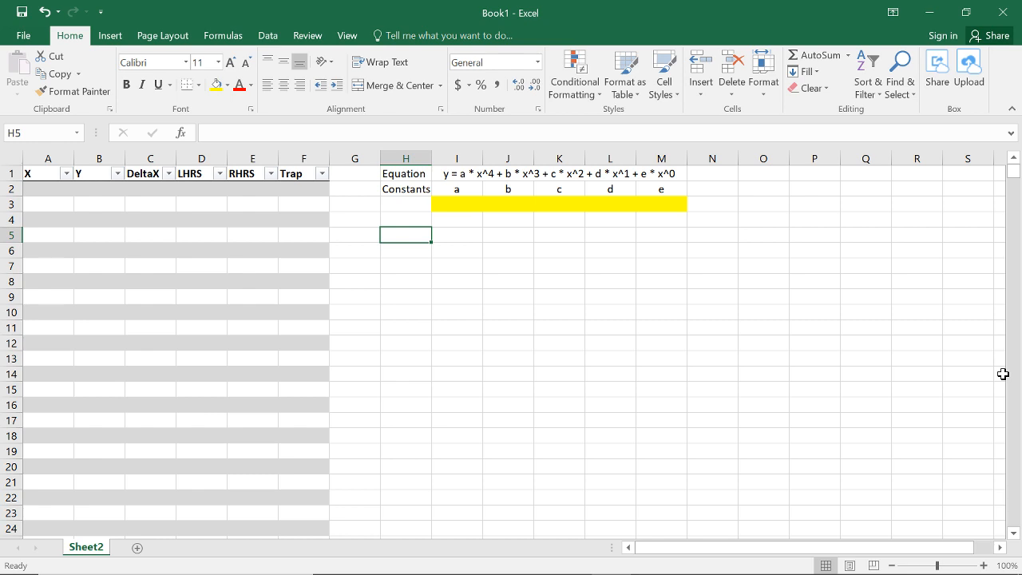
type("Min")
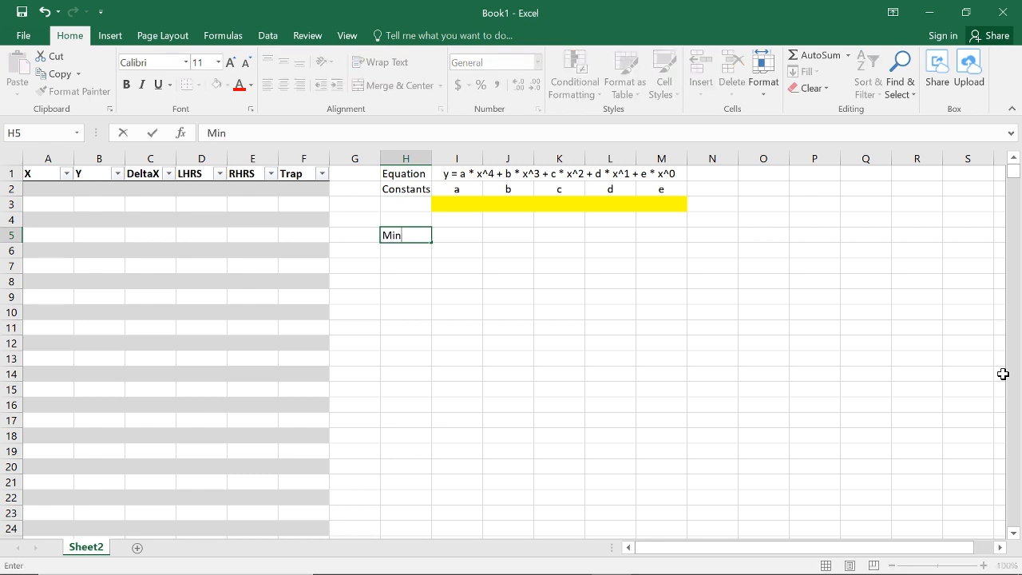
key("Return")
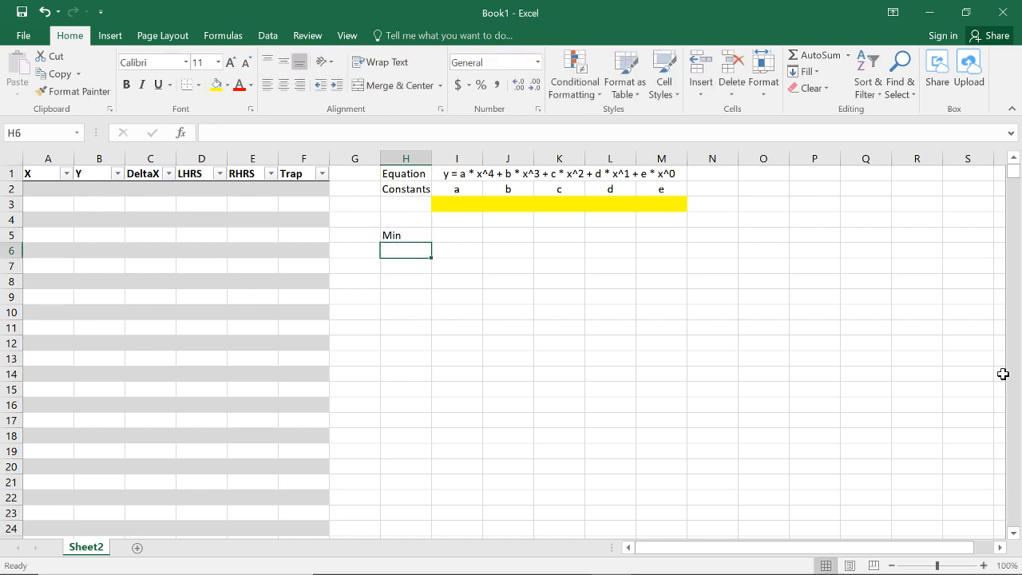
type("Max")
key("Return")
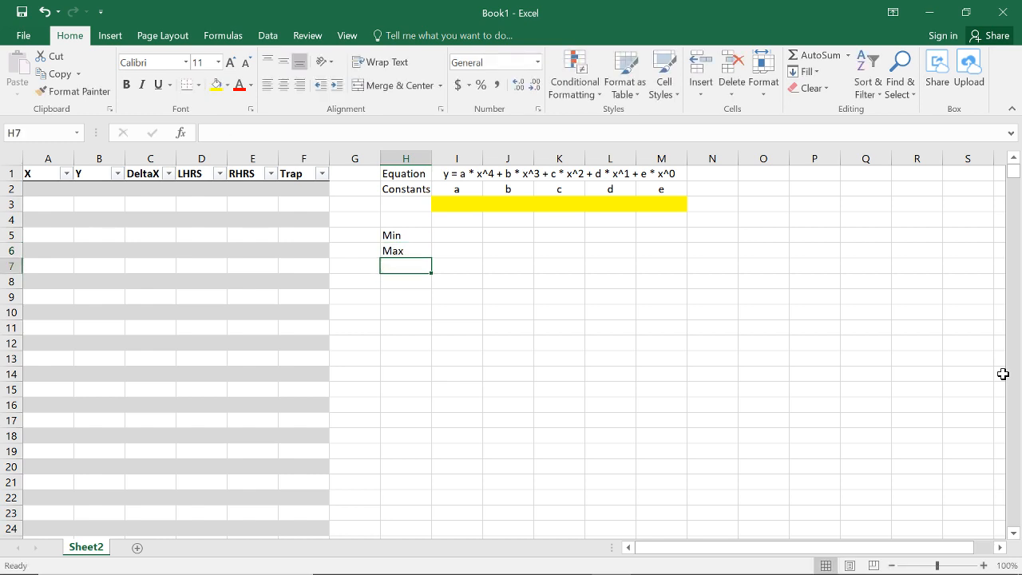
type("Steps")
key("Return")
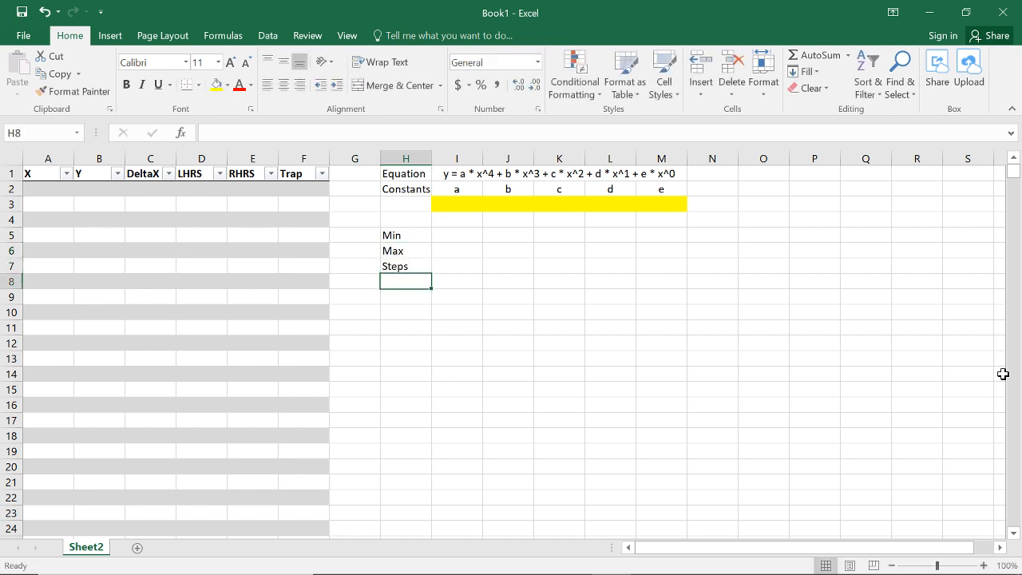
Step: Fill the input cells I5 to I7 beside Min, Max and Steps with yellow
left_click(446, 240)
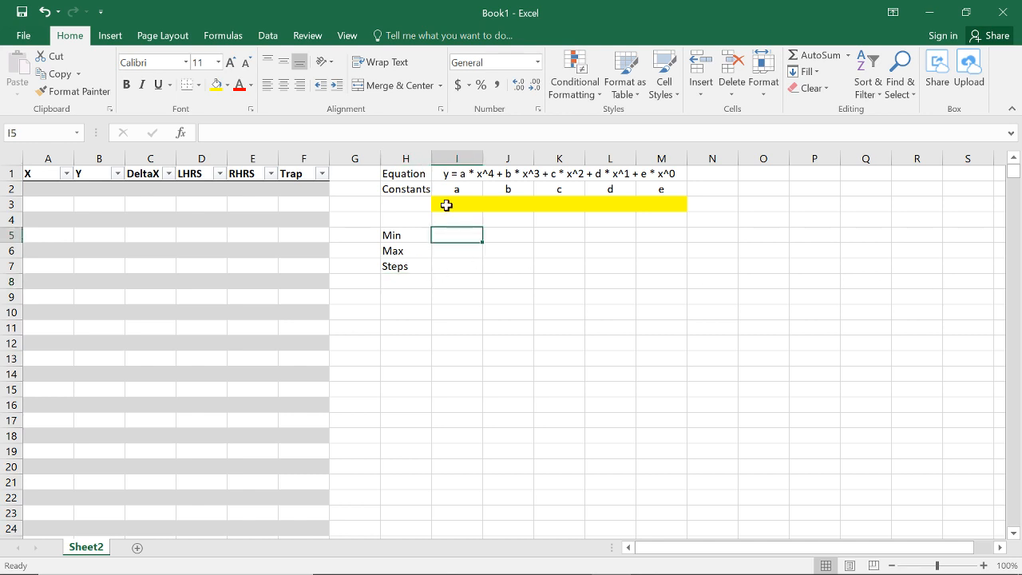
left_click(212, 88)
key("Return")
key("F4")
key("Return")
key("F4")
key("Return")
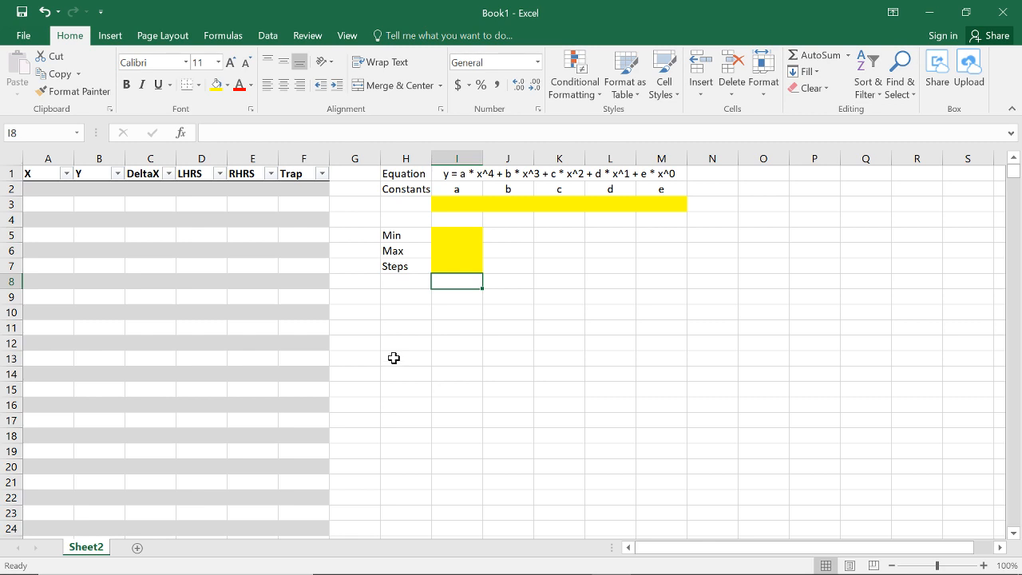
Step: Enter the constants 0, 0, 3, 0 and 0 for a to e in cells I3 to M3
left_click(510, 202)
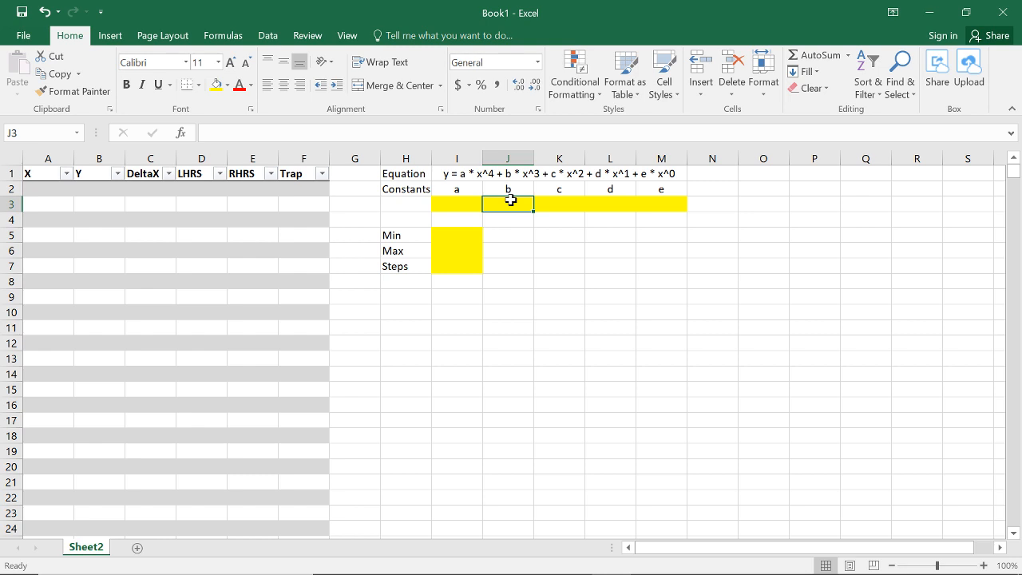
key("Right")
type("3")
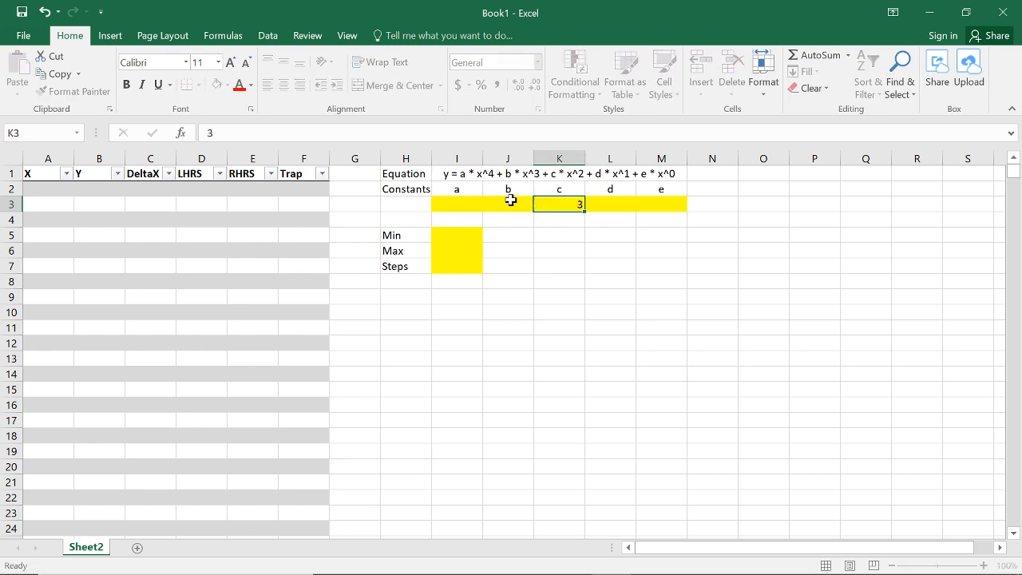
key("Left")
type("0")
key("Left")
type("0")
key("Right")
key("Right")
key("Right")
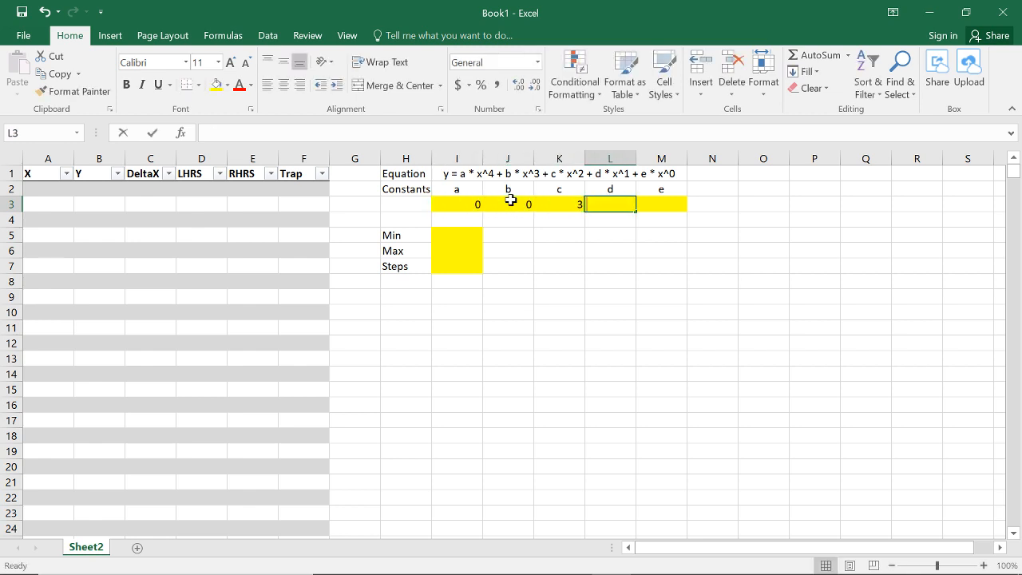
type("0")
key("Right")
type("0")
left_click(705, 284)
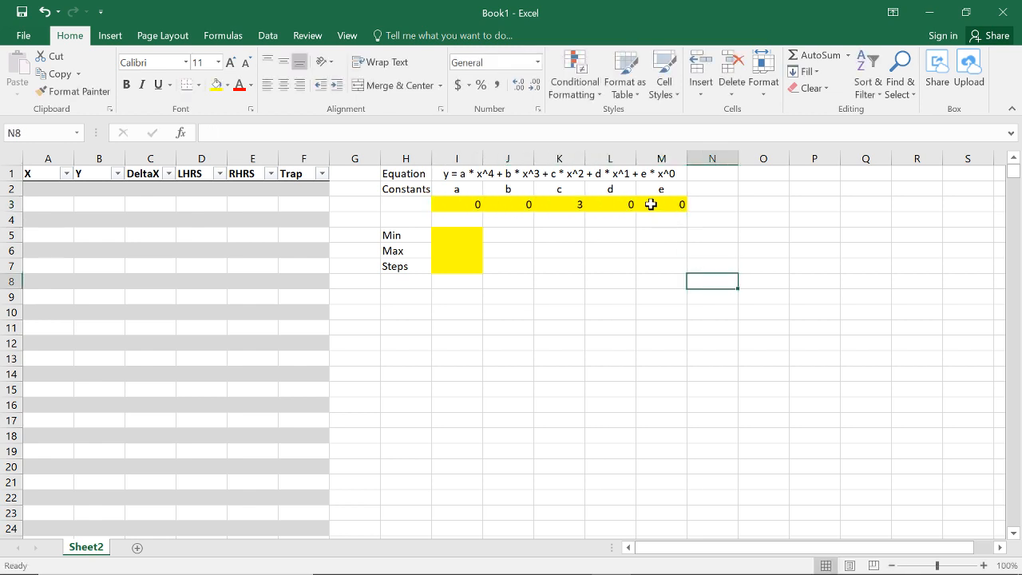
Step: Center the constant values in cells I3 to M3
left_click_drag(647, 204, 477, 202)
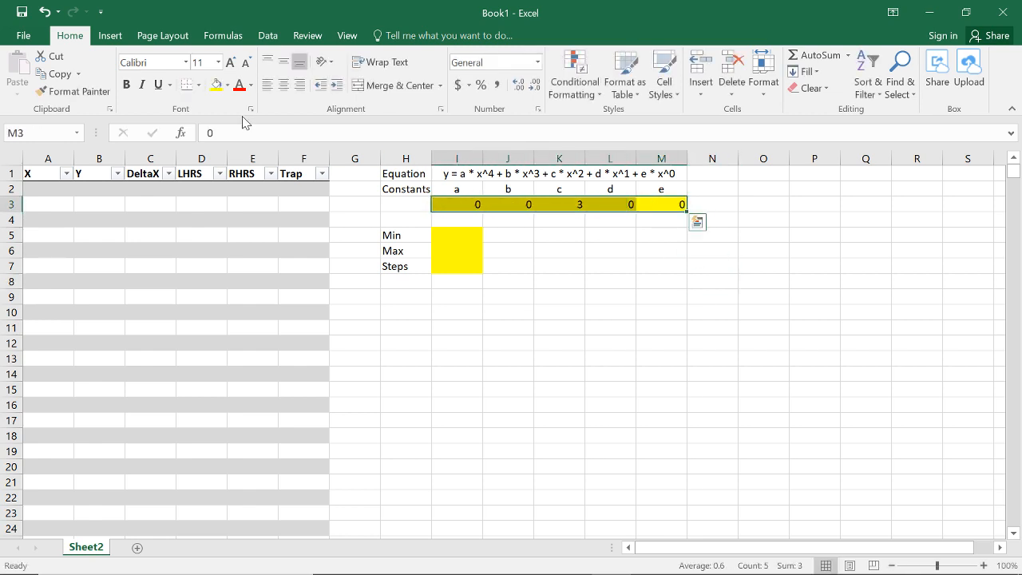
left_click(285, 84)
left_click(611, 328)
Step: Set Min to 0, Max to 2 and Steps to 4 in cells I5 to I7
left_click(455, 237)
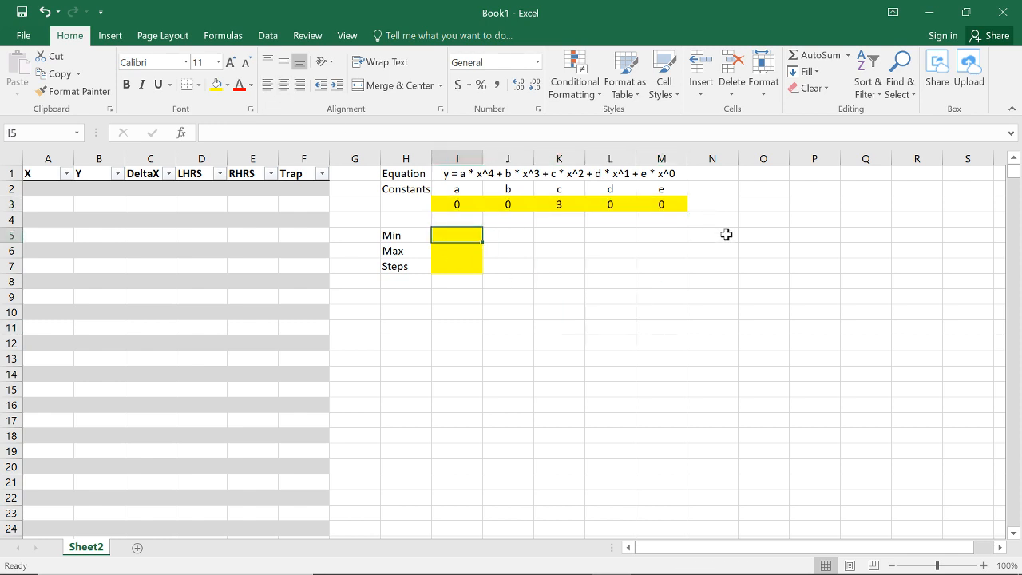
type("0")
key("Return")
type("2")
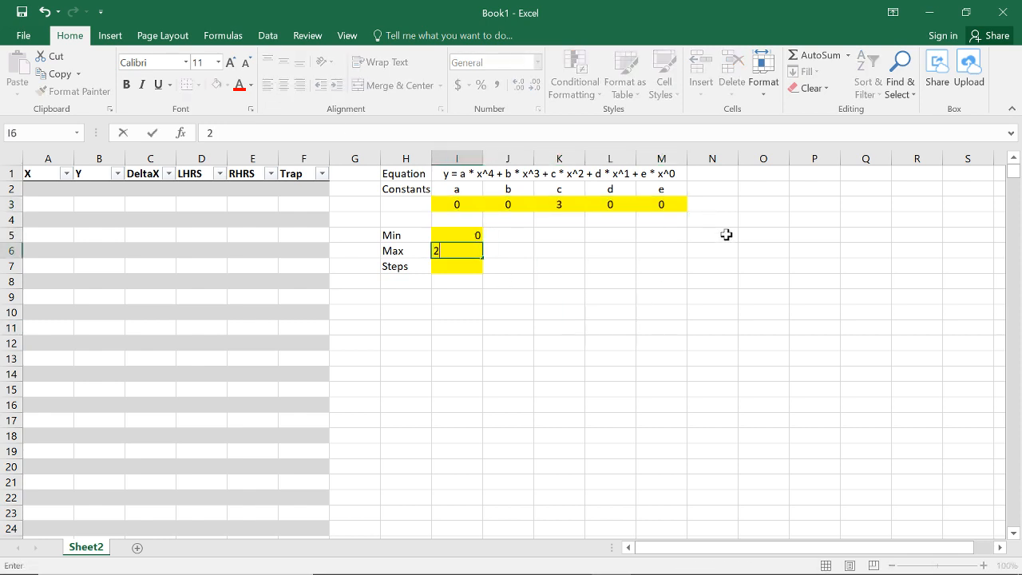
key("Return")
type("4")
key("Return")
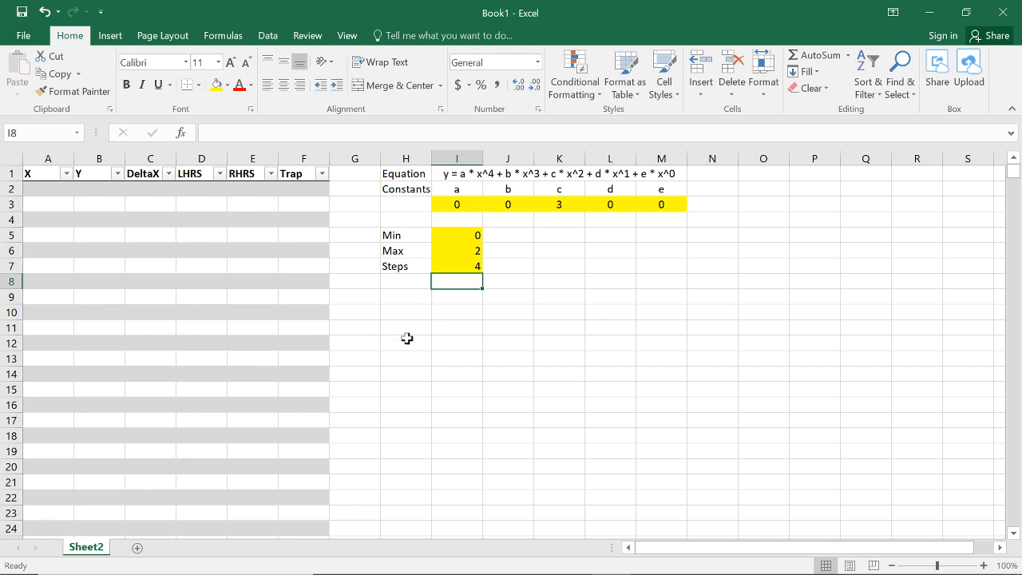
Step: Enter the label "Area using Left Hand Reimann Sum:" in cell H10
left_click(408, 311)
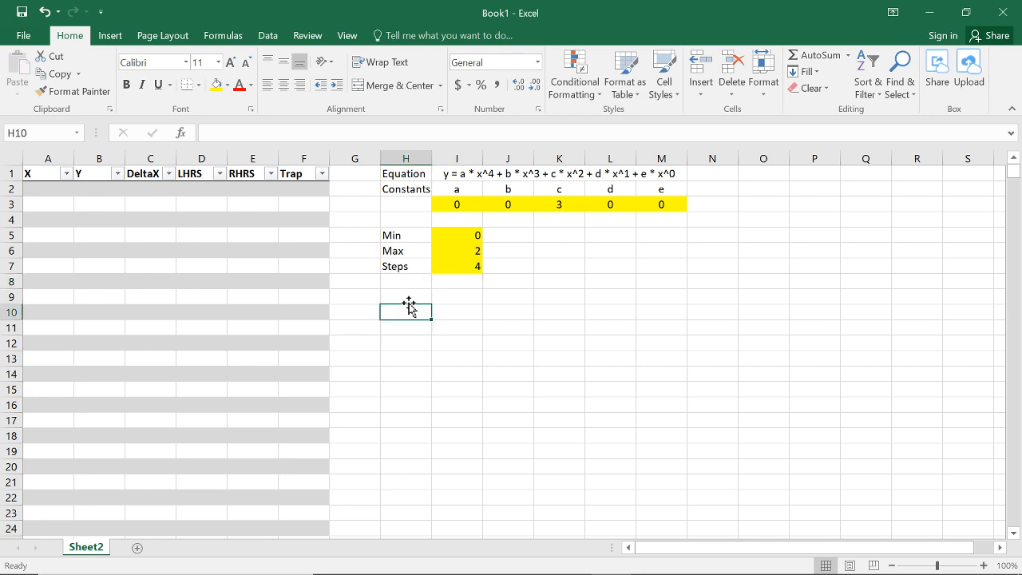
type("Area us")
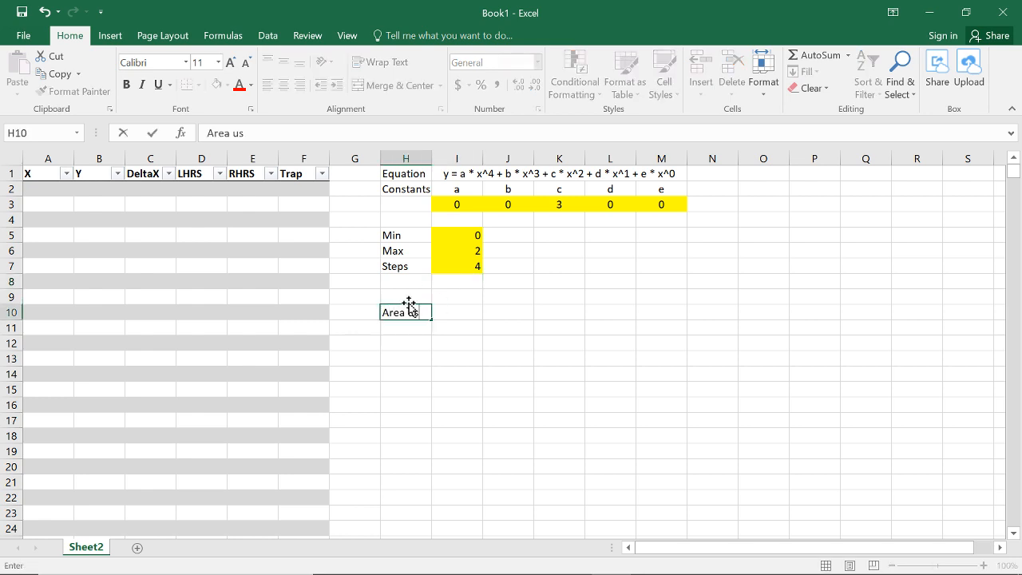
type("ing Left Hand")
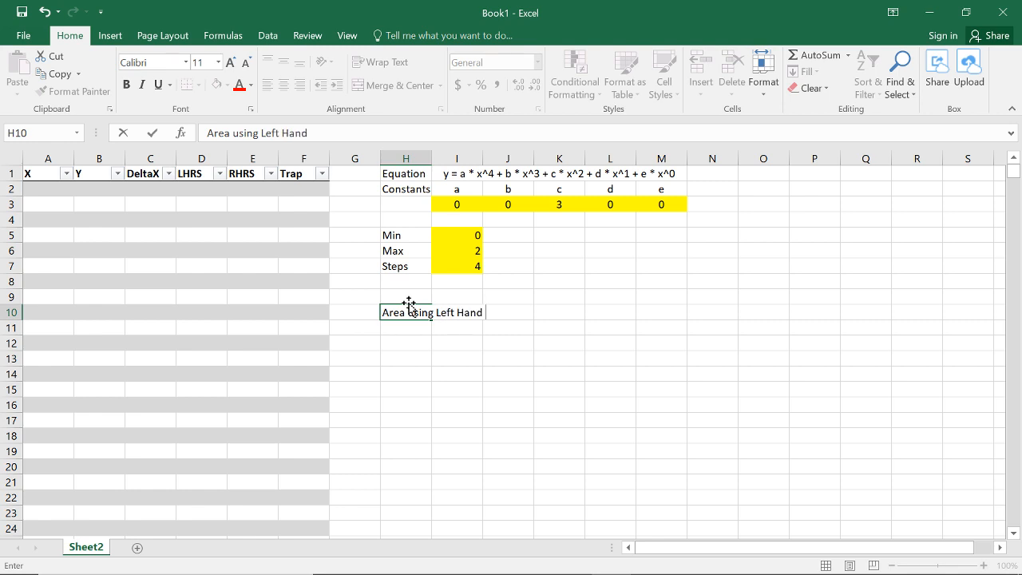
type(" Reimann Sum:")
key("Return")
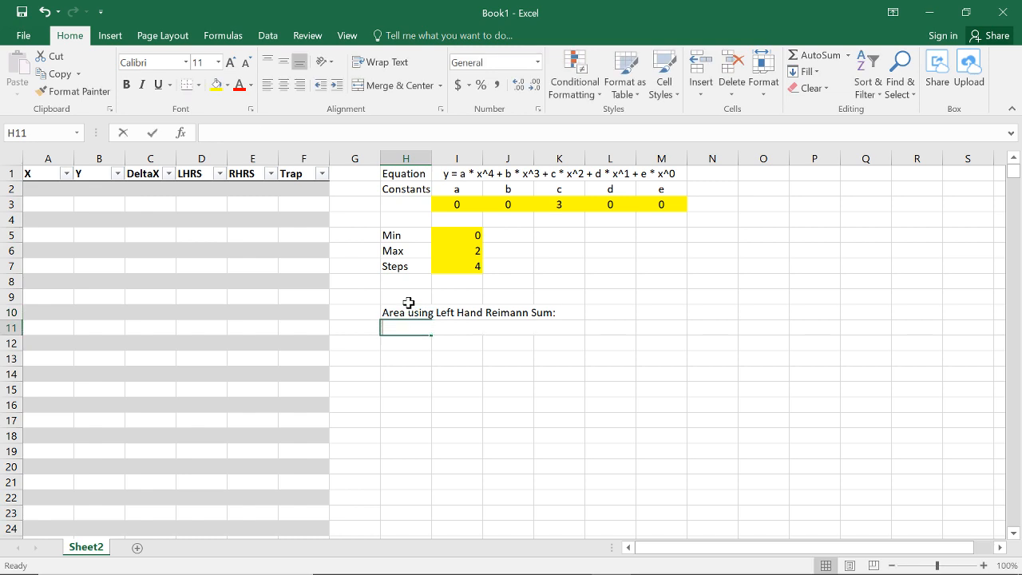
Step: Enter the labels "Area using Right Hand Reimann Sum:" in cell H11 and "Area using the Trapezoidal Method:" in cell H12
type("Area using Right H")
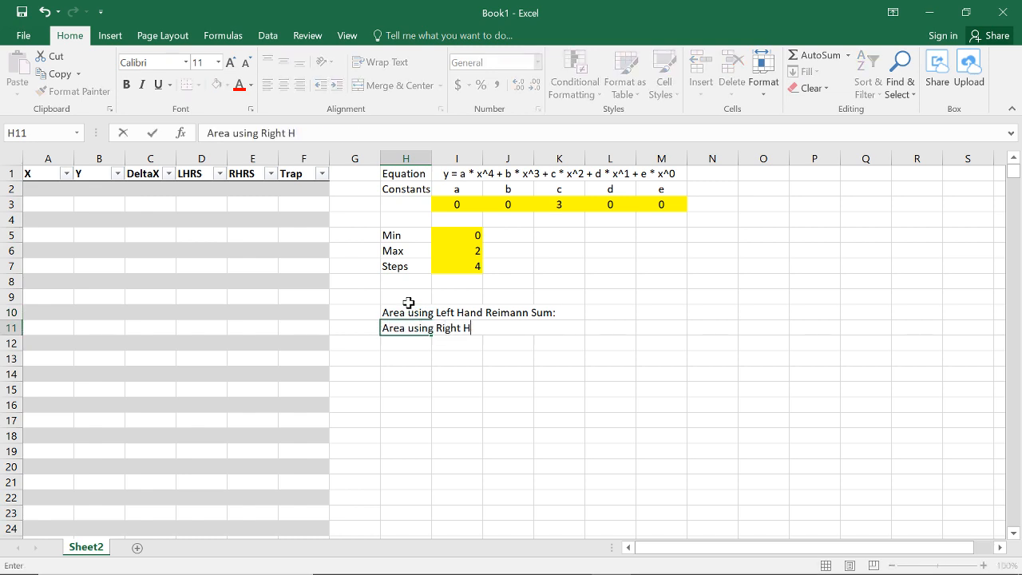
type("and Reimann Sum:")
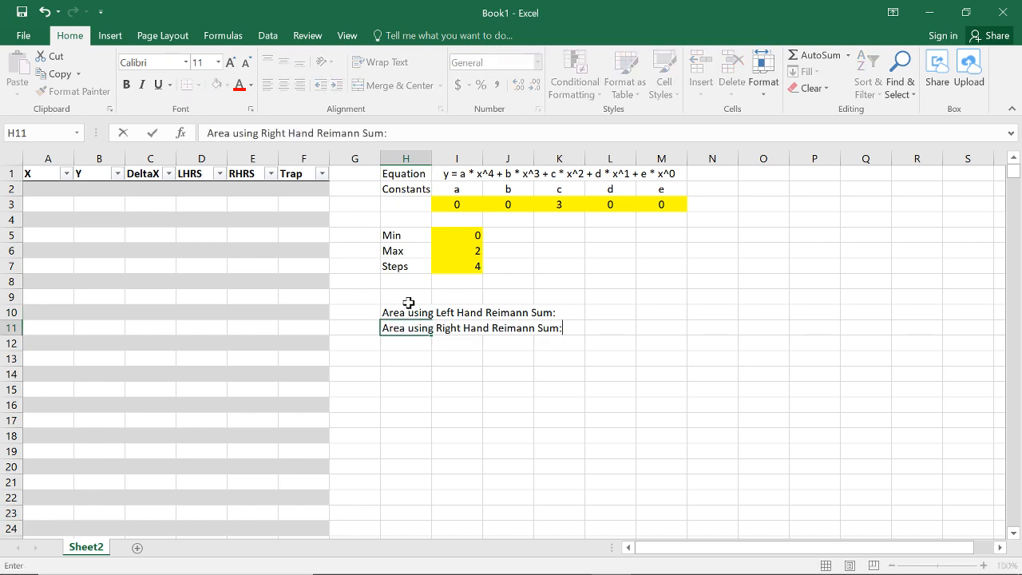
key("Return")
type("Area ")
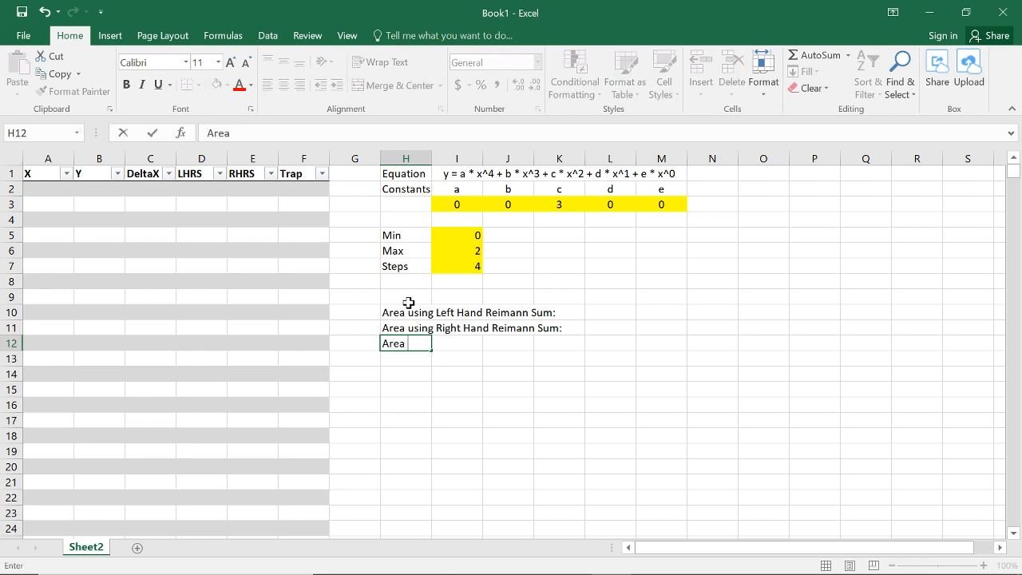
type("using the Trap")
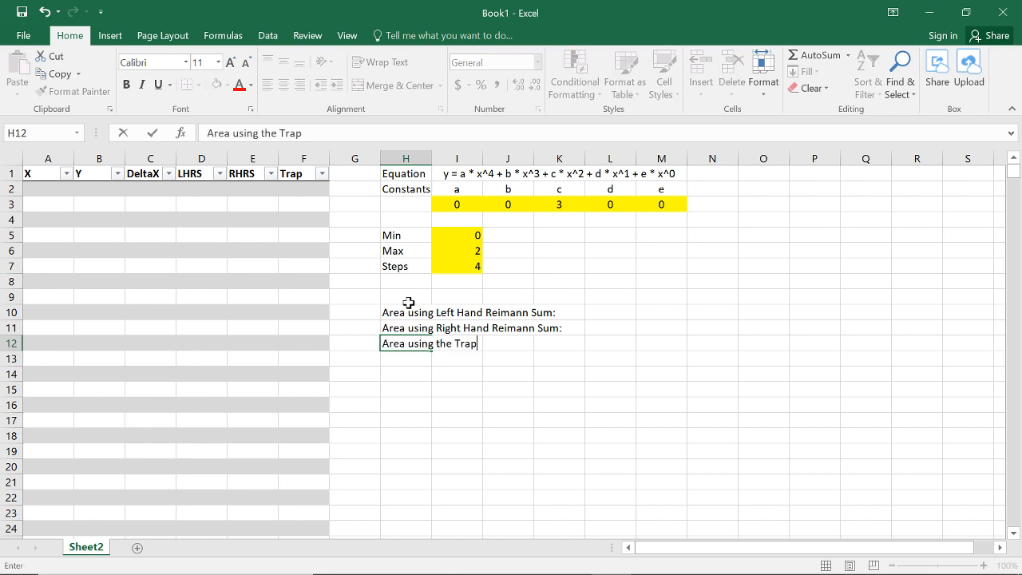
type("exzoidal Method:")
key("Return")
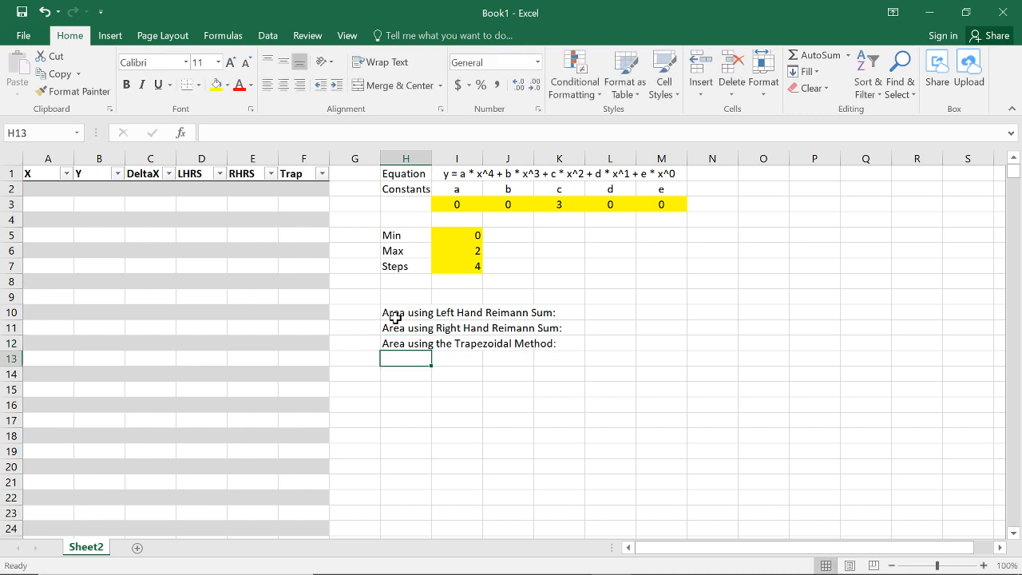
Step: Right-align the three area labels and try to merge the whole block H10 to K12
left_click_drag(407, 313, 555, 352)
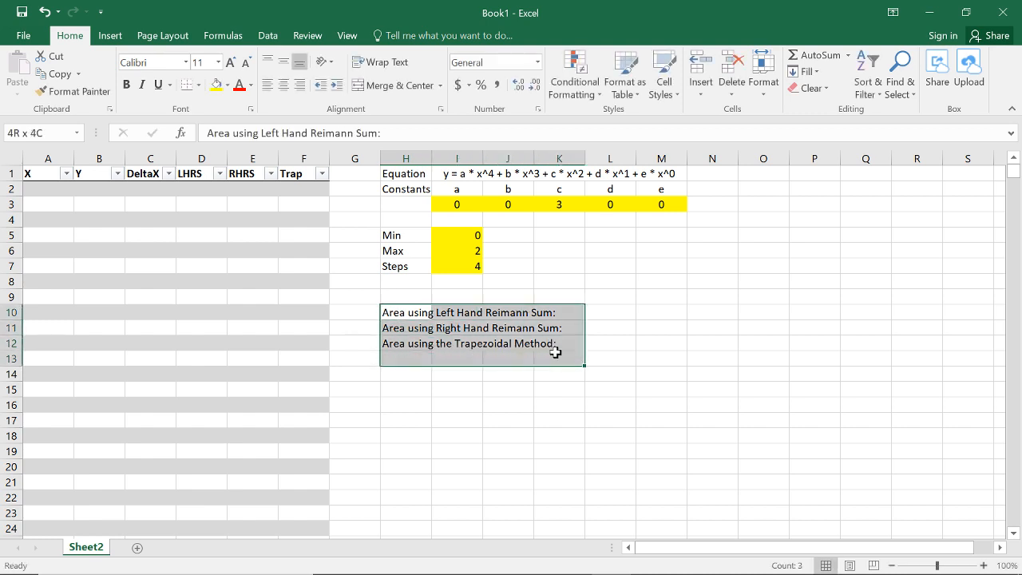
left_click(299, 85)
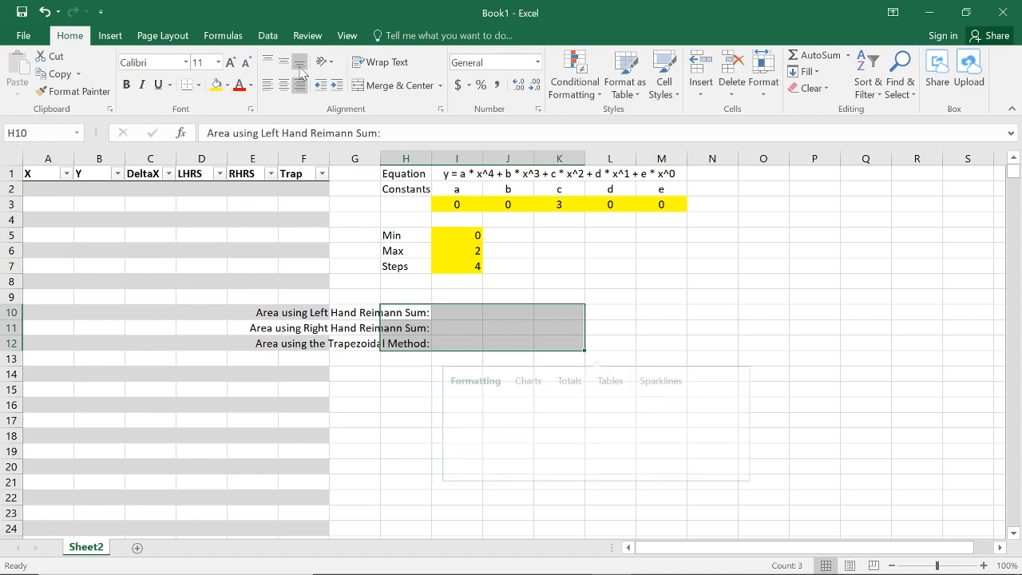
left_click(393, 86)
left_click(546, 357)
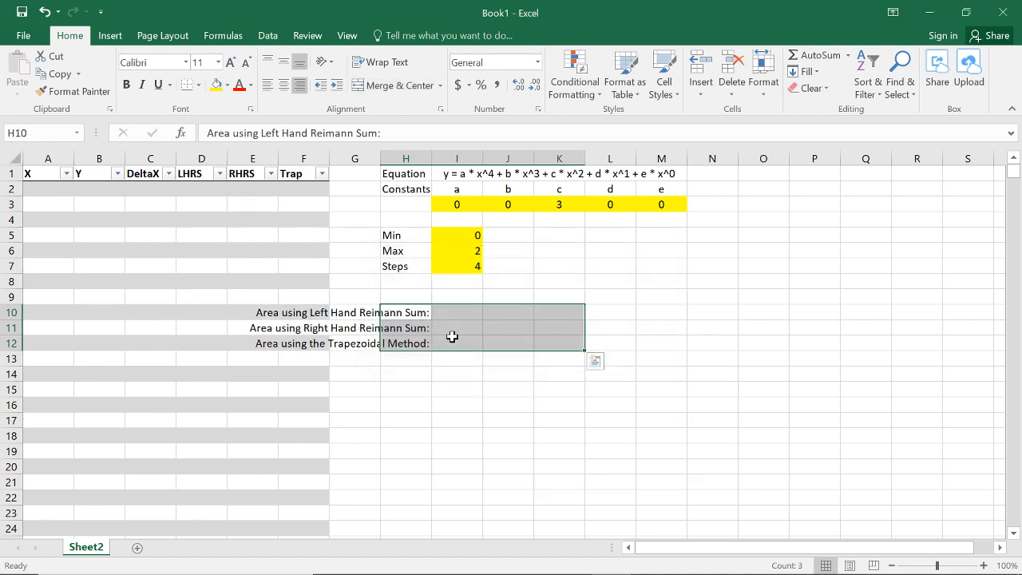
Step: Merge and center each area label separately across columns H to K in rows 10, 11 and 12
left_click_drag(400, 312, 571, 313)
left_click(373, 89)
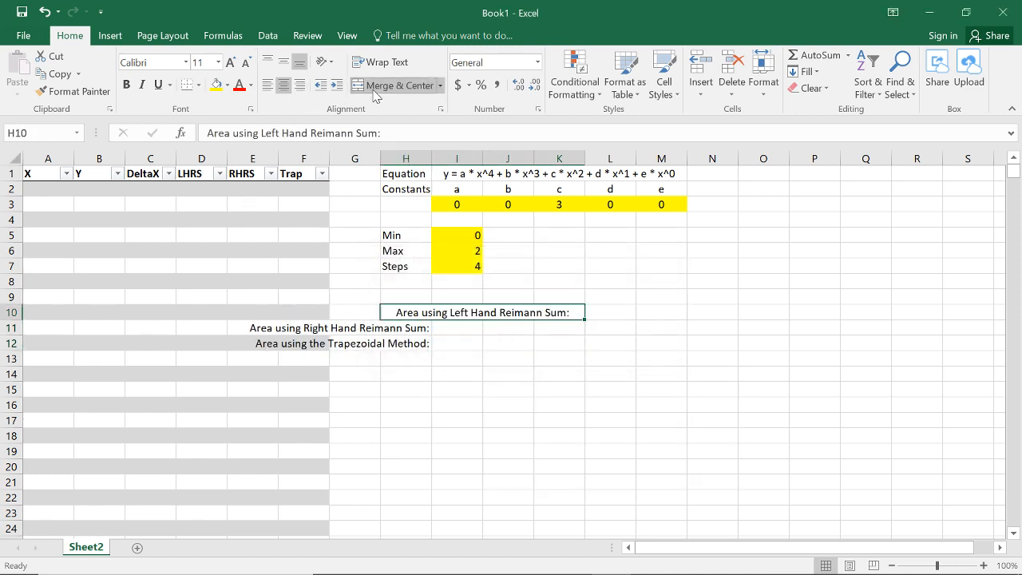
key("Down")
key("shift+Right")
key("shift+Right")
key("shift+Right")
left_click(373, 89)
key("Down")
key("shift+Right")
key("shift+Right")
key("shift+Right")
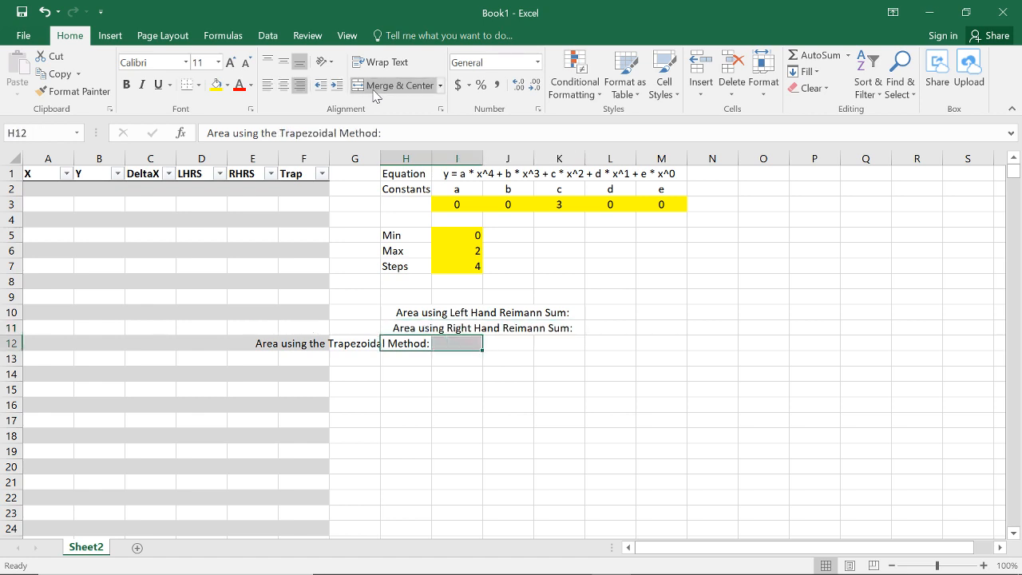
left_click(373, 89)
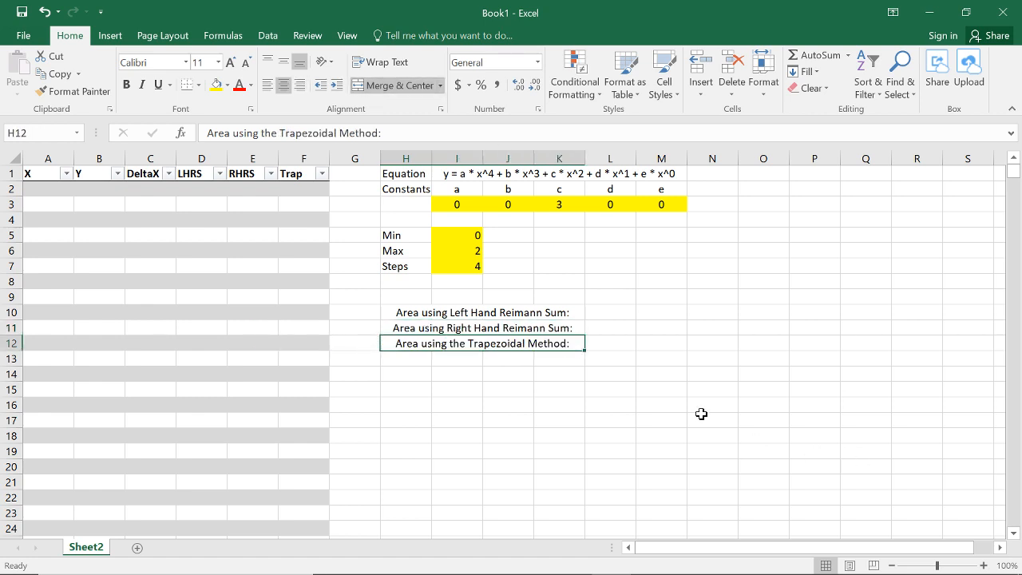
Step: Right-align the three merged area labels in rows 10 to 12
left_click(551, 315, "shift")
left_click(300, 85)
left_click(713, 372)
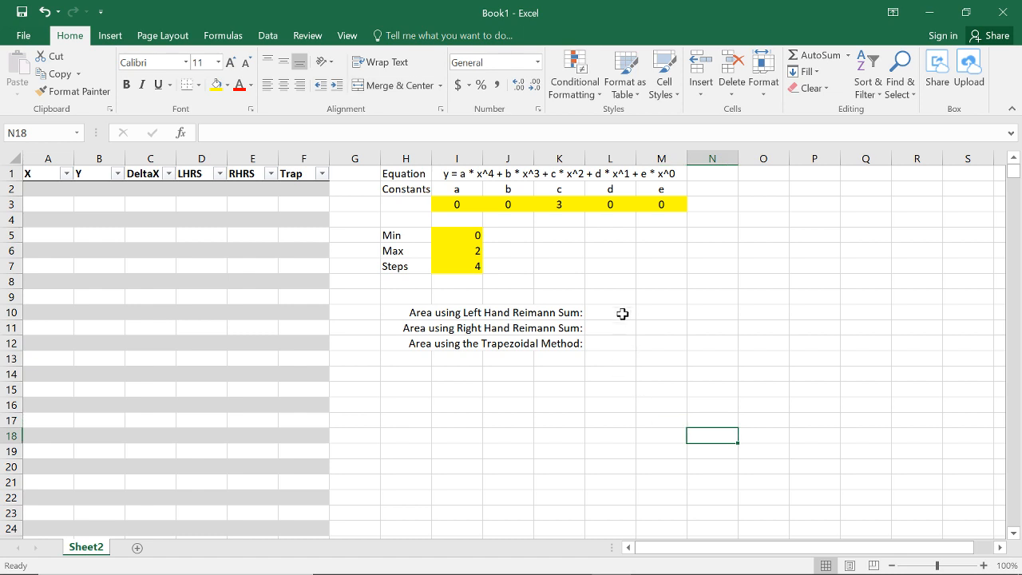
Step: Review the result cells L10 to L12 and the yellow input cells for the constants, Min, Max and Steps
left_click(620, 312)
left_click(614, 330)
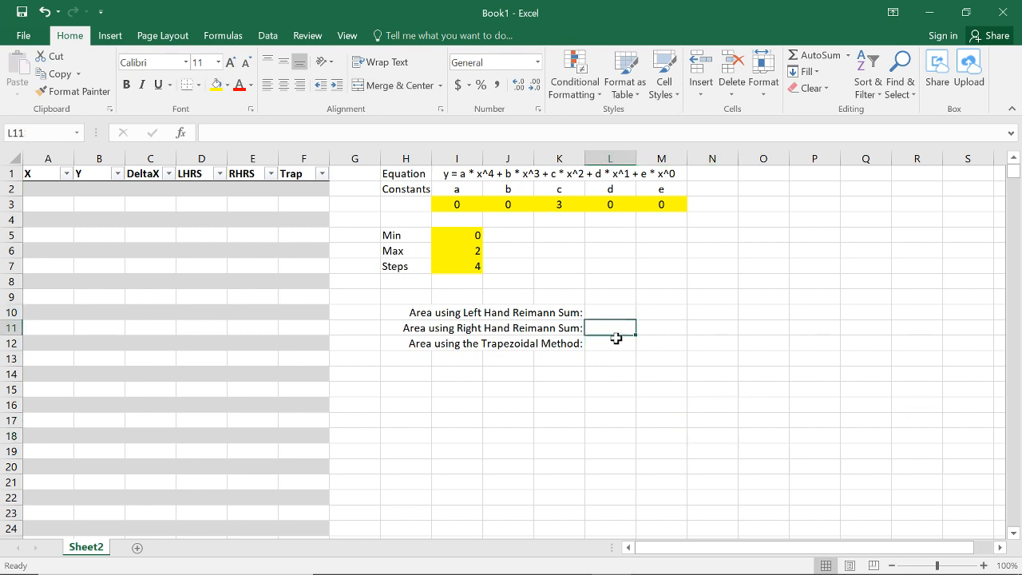
left_click(611, 343)
left_click(612, 313)
left_click(614, 327)
left_click(621, 352)
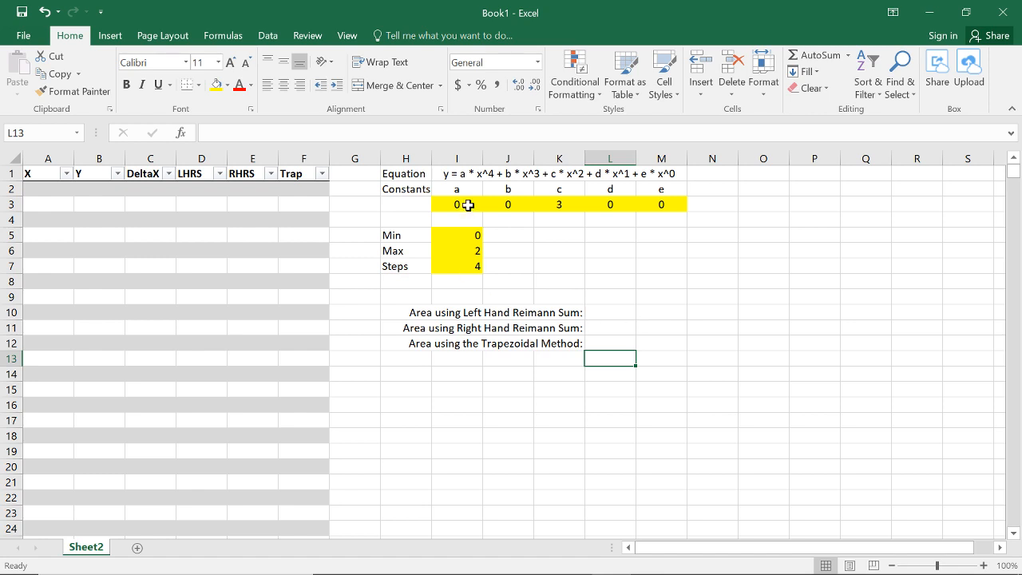
left_click_drag(463, 204, 663, 206)
left_click_drag(464, 233, 468, 268)
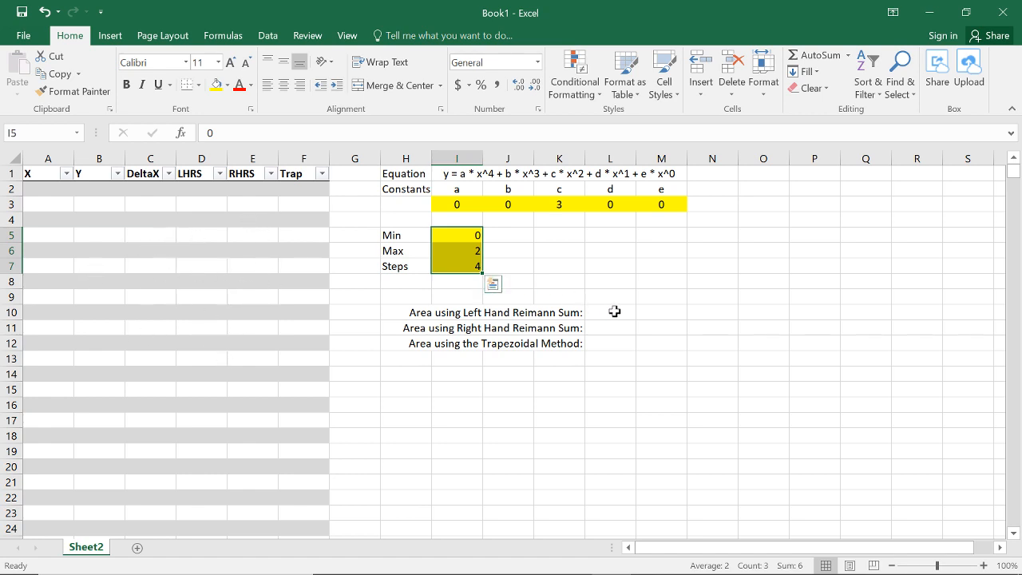
left_click_drag(614, 310, 625, 337)
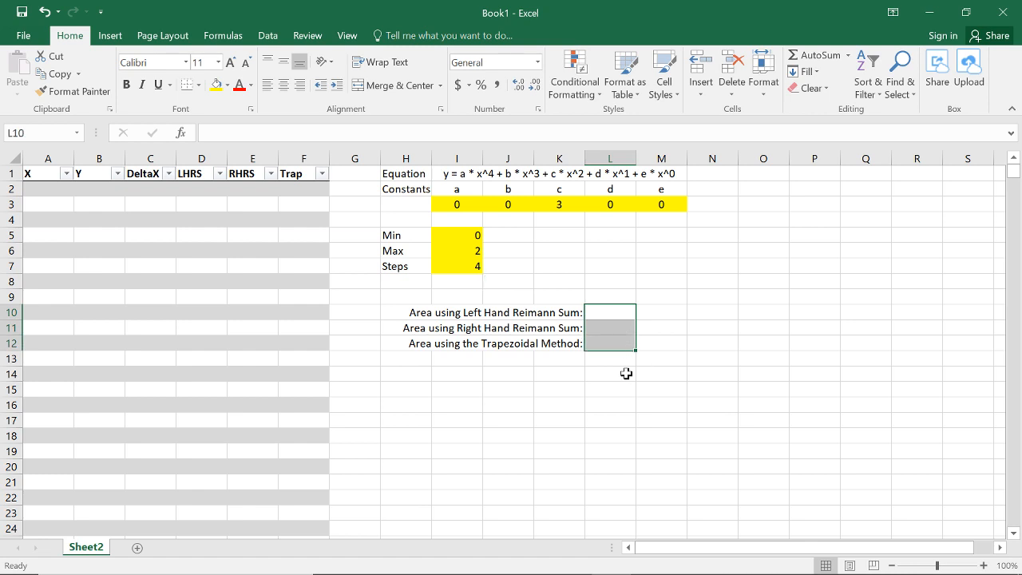
left_click(622, 375)
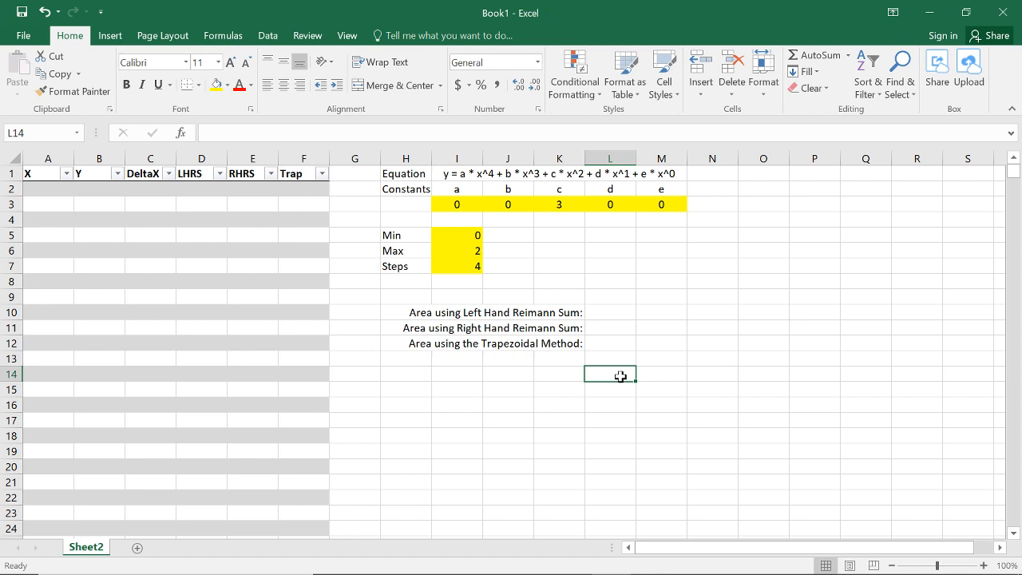
Step: Enter the sample X values 0, 0.5, 1, 1.5 and 2 in cells A2 to A6
left_click(59, 192)
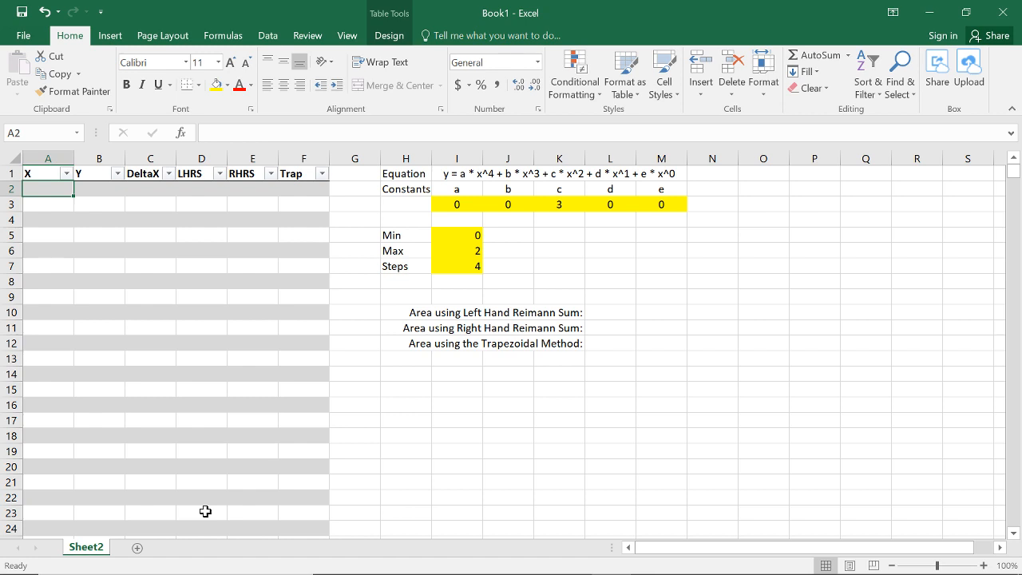
type("0")
key("Return")
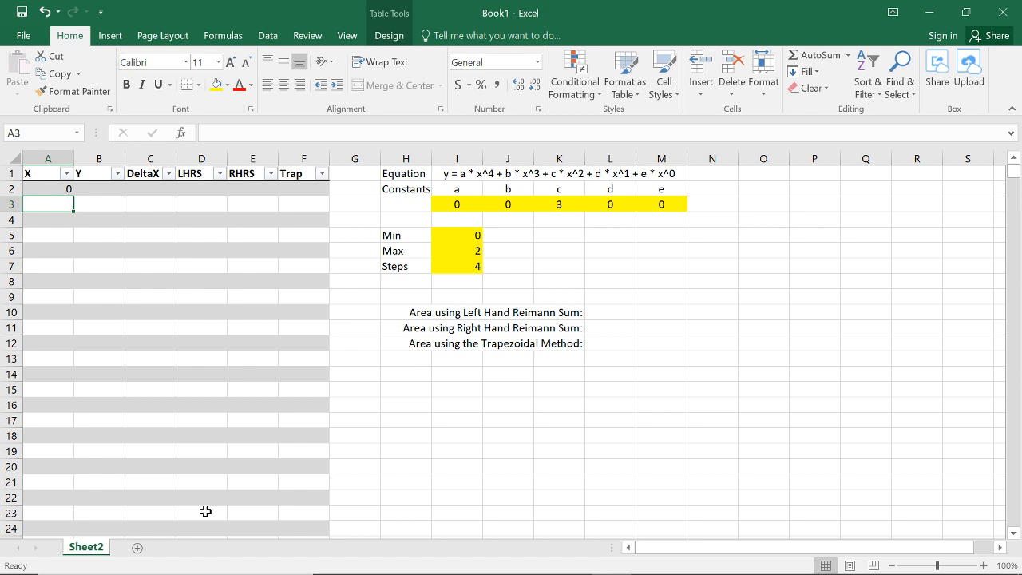
type("0.5")
key("Return")
type("1")
key("Return")
type("1.5")
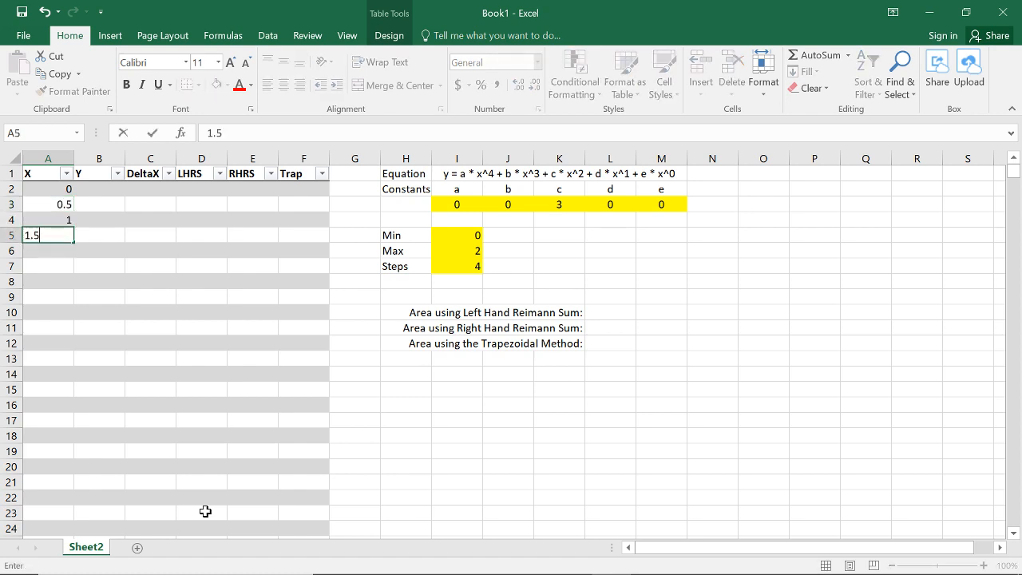
key("Return")
type("2")
key("Return")
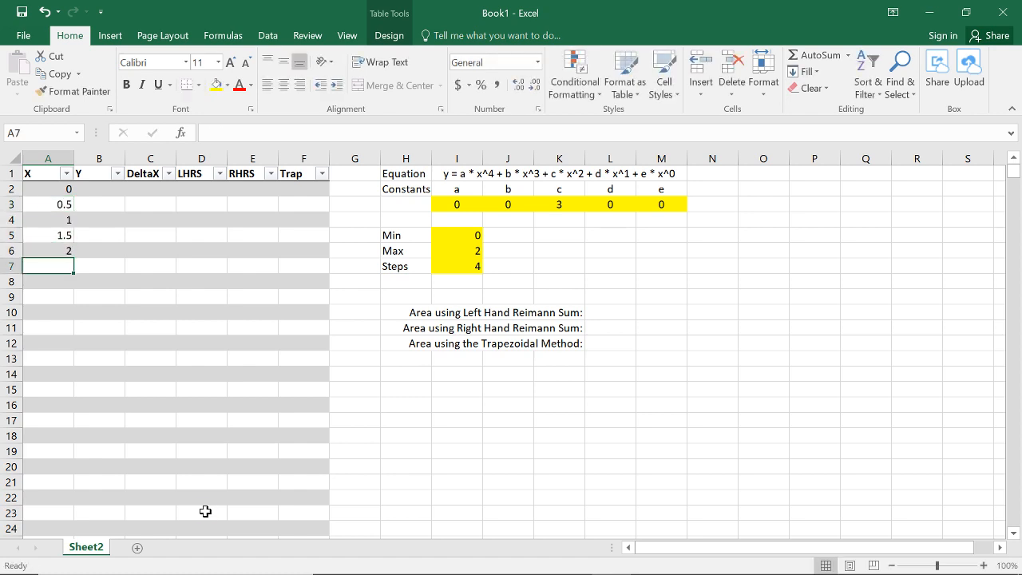
left_click_drag(69, 190, 68, 249)
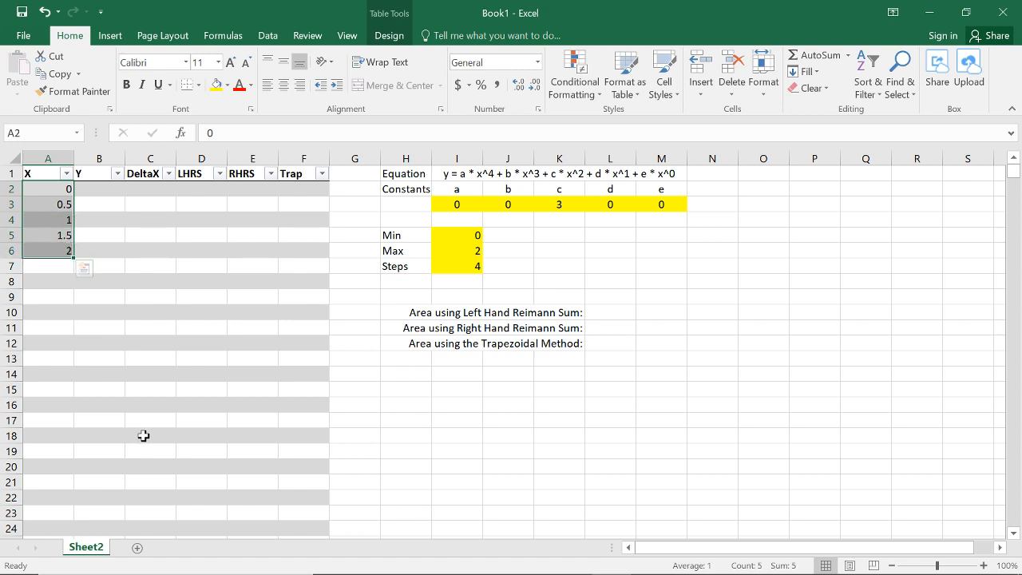
left_click(191, 341)
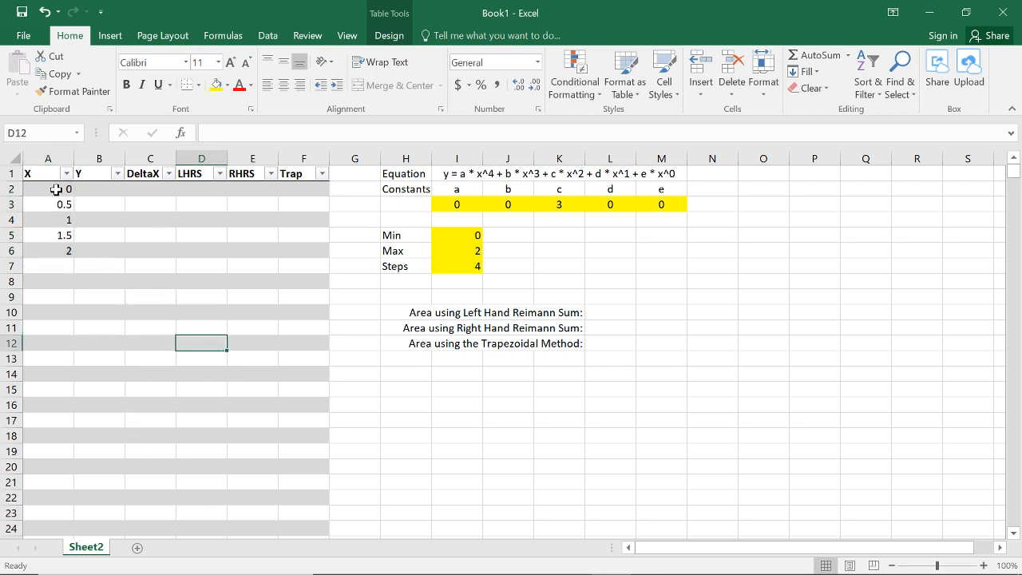
left_click(57, 189)
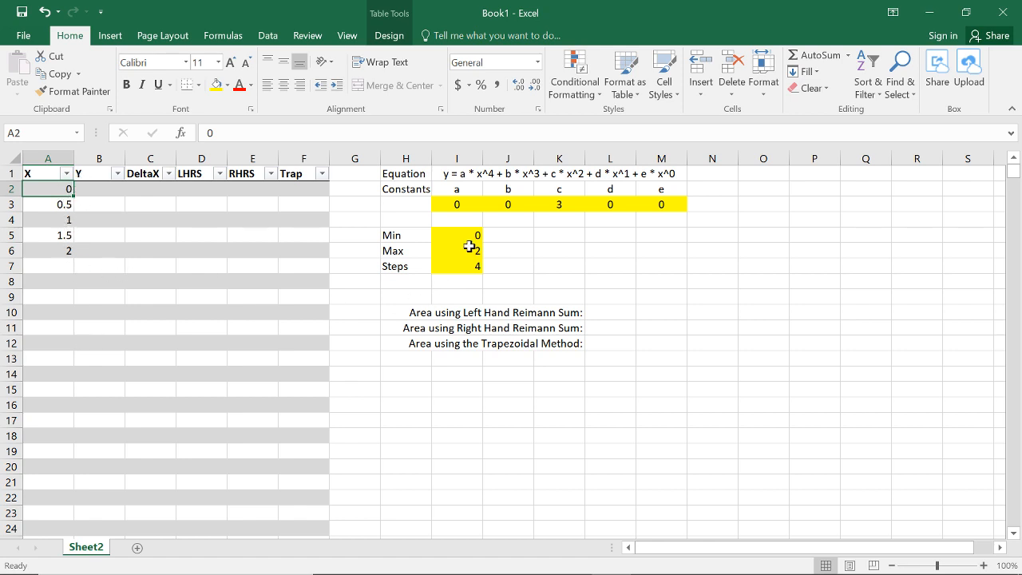
left_click_drag(470, 233, 474, 267)
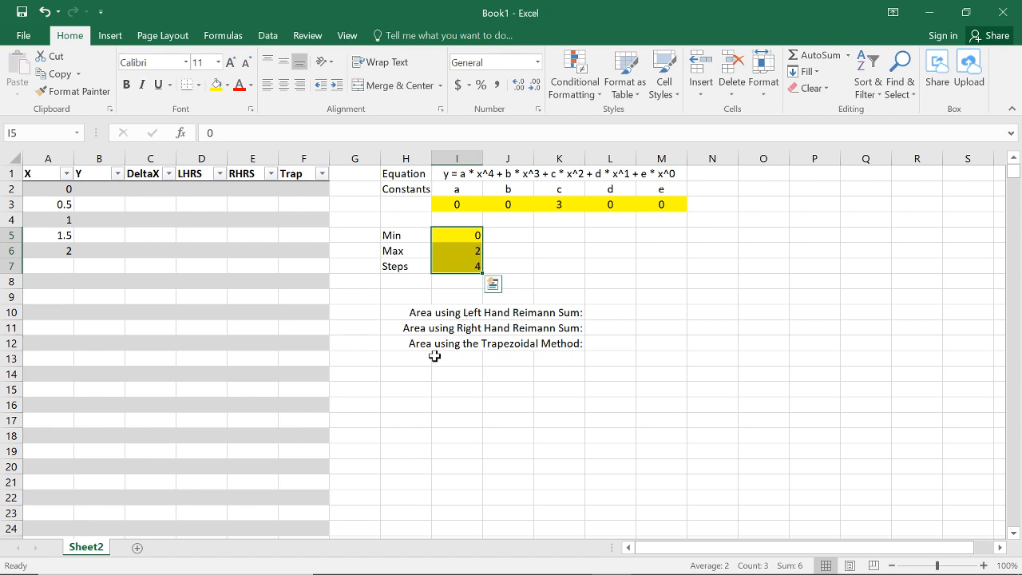
left_click_drag(73, 265, 68, 329)
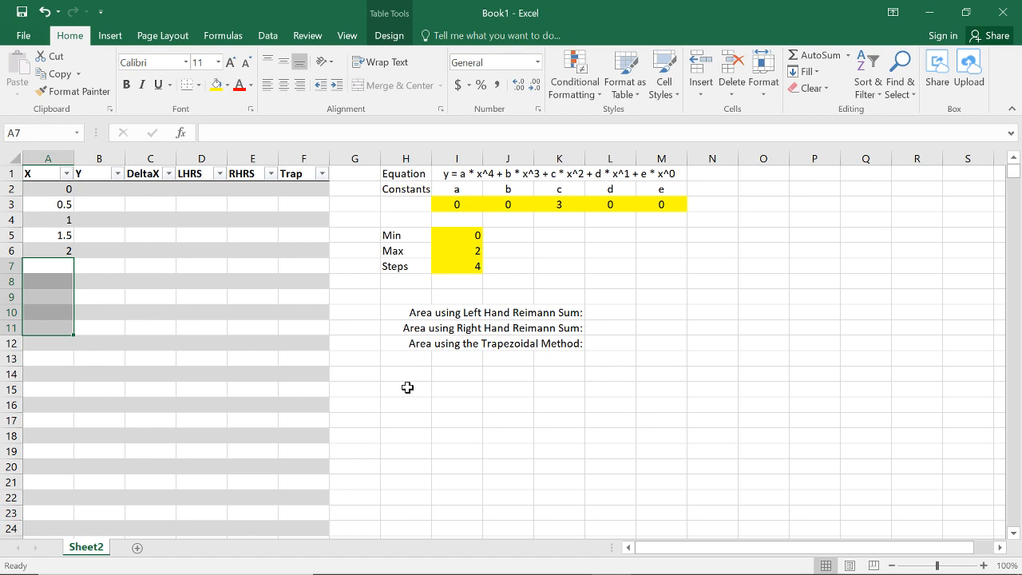
Step: Clear the sample X values from A2 to A6 and fill the X column with the formula =ROW()
left_click_drag(66, 189, 63, 257)
key("Delete")
left_click(51, 182)
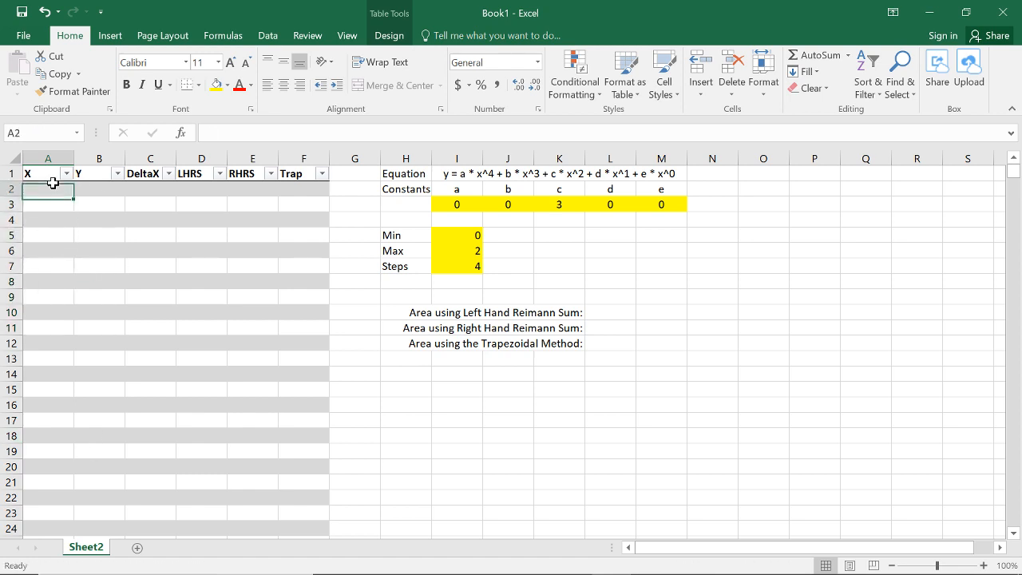
type("=ROW()")
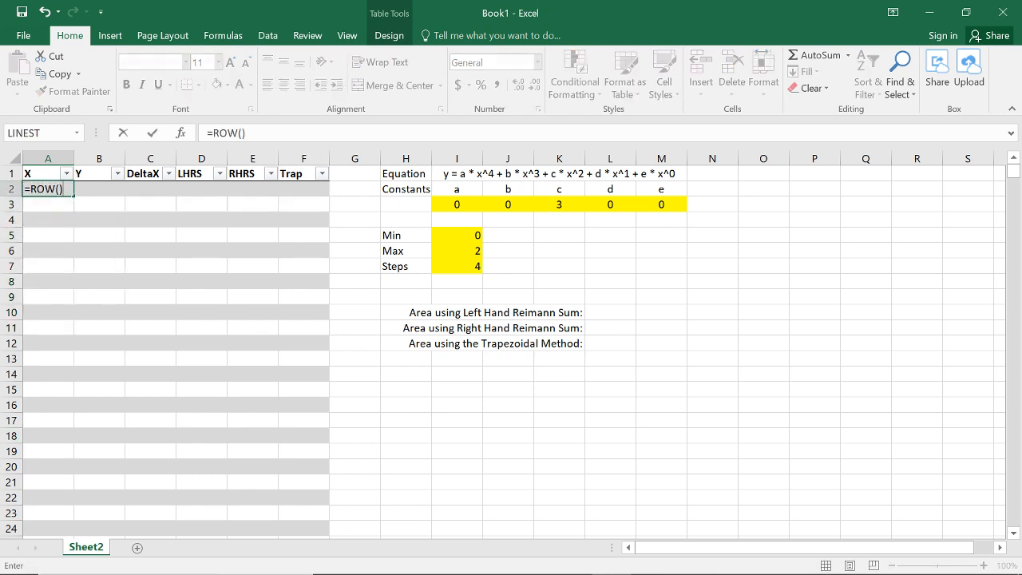
key("Return")
Step: Change the X column formula in A2 to =ROW()-2
left_click(67, 189)
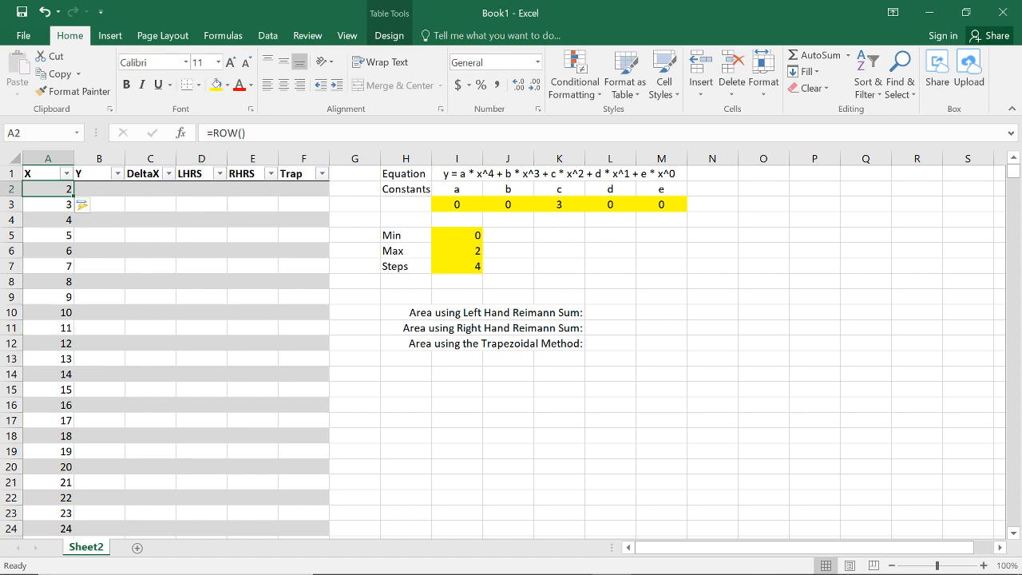
left_click(246, 132)
type("-2")
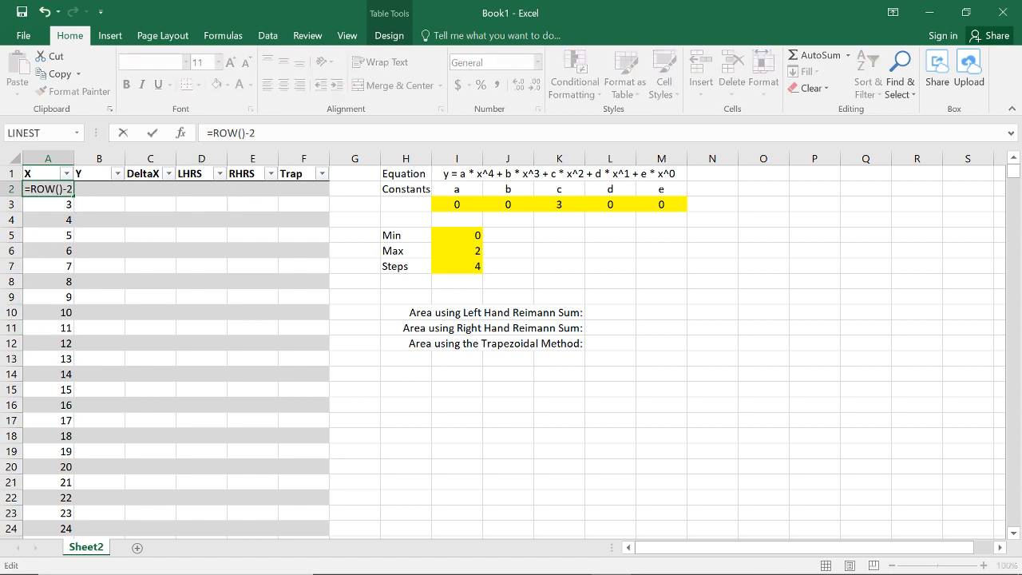
type("\\")
key("Return")
key("Tab")
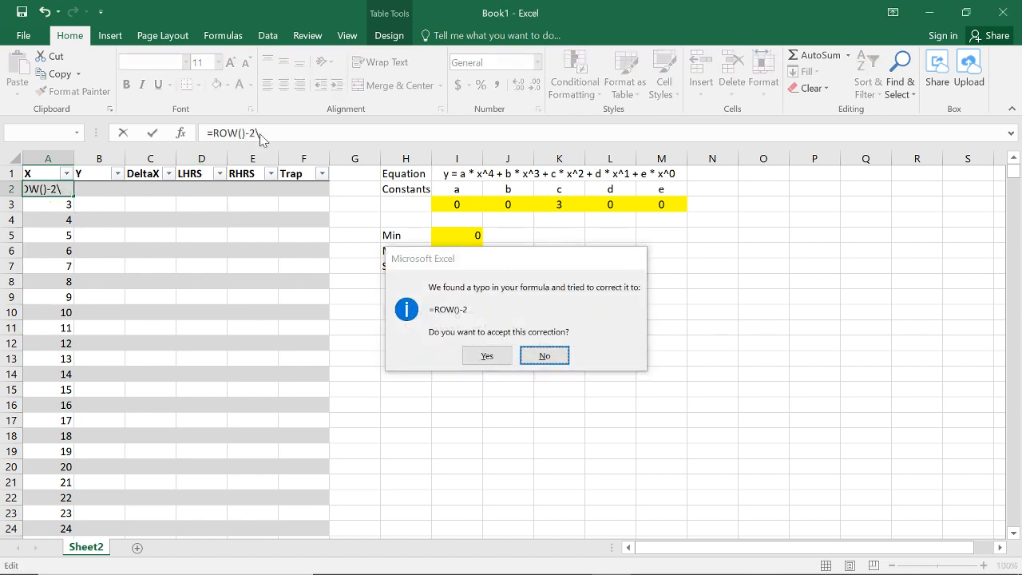
key("Return")
key("Return")
key("End")
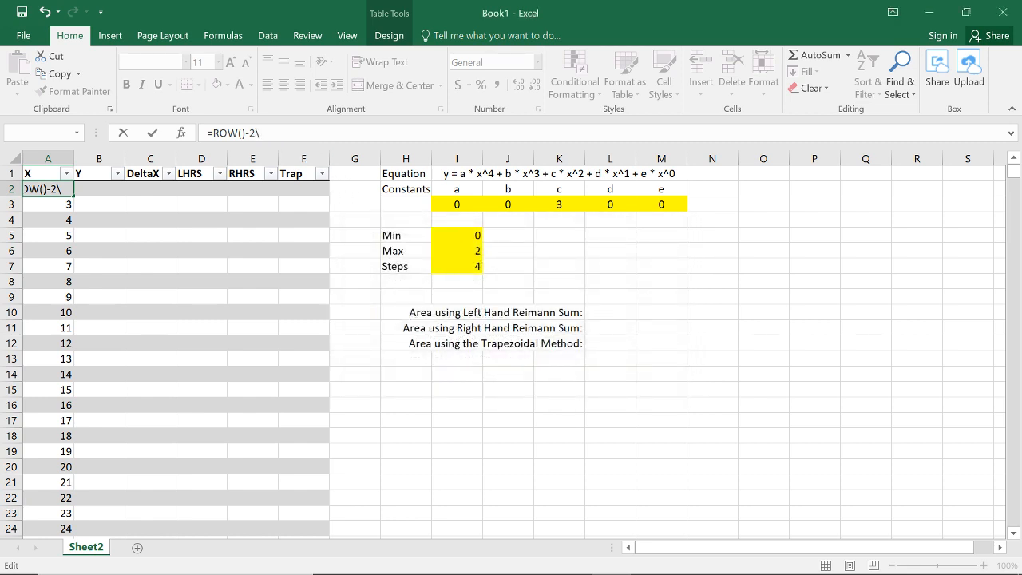
key("BackSpace")
key("Return")
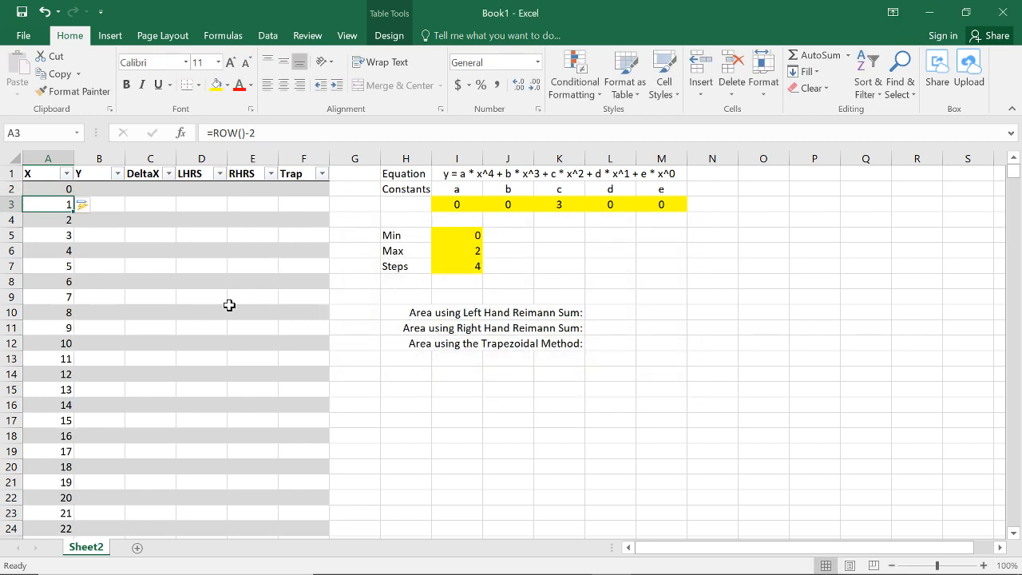
left_click(72, 189)
left_click(69, 203)
left_click(69, 220)
left_click(67, 237)
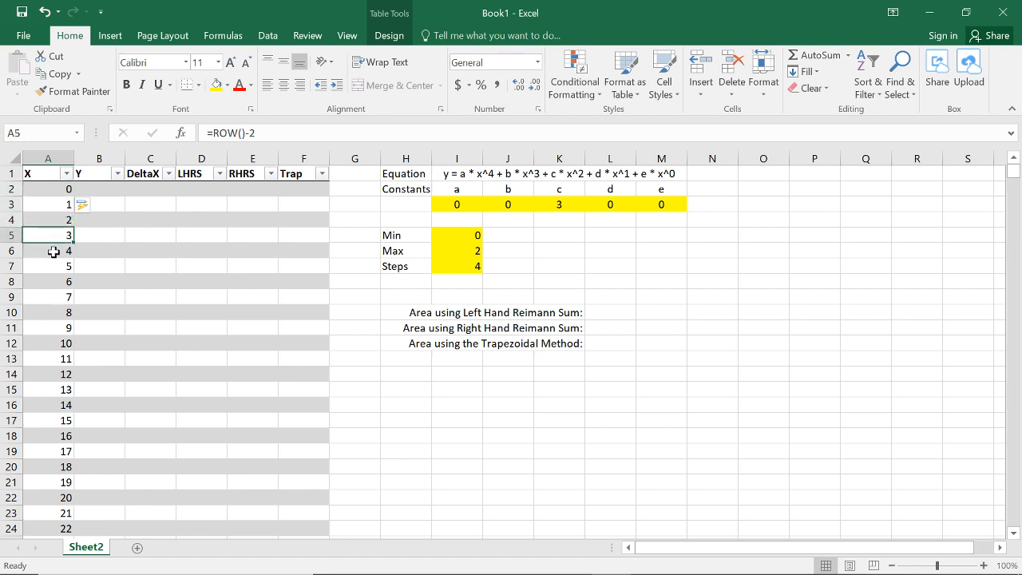
Step: Replace the X column formula with =($I$6-$I$5)*ROW()-2, using absolute references to the Max and Min cells
left_click(52, 250)
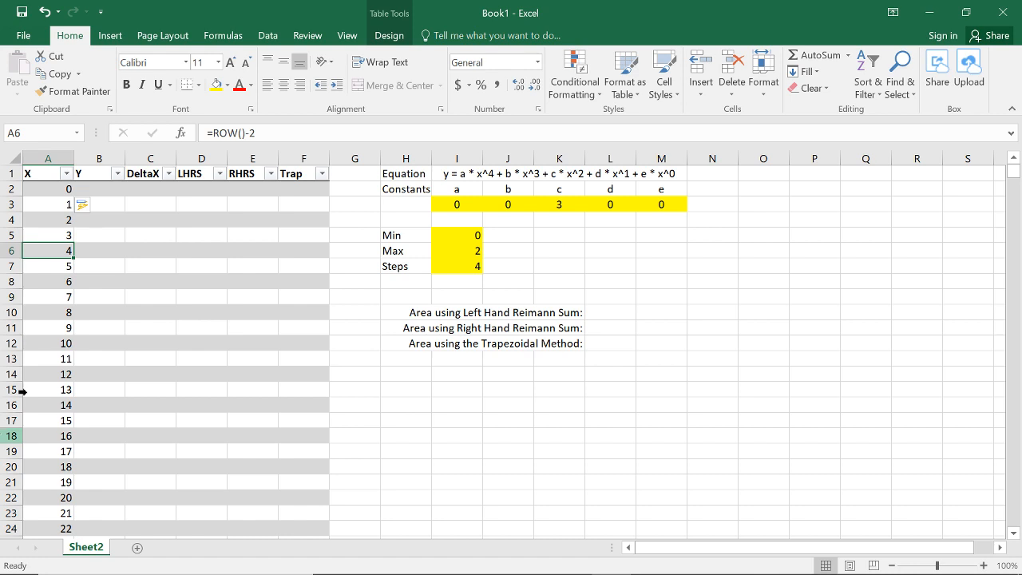
left_click_drag(255, 133, 212, 132)
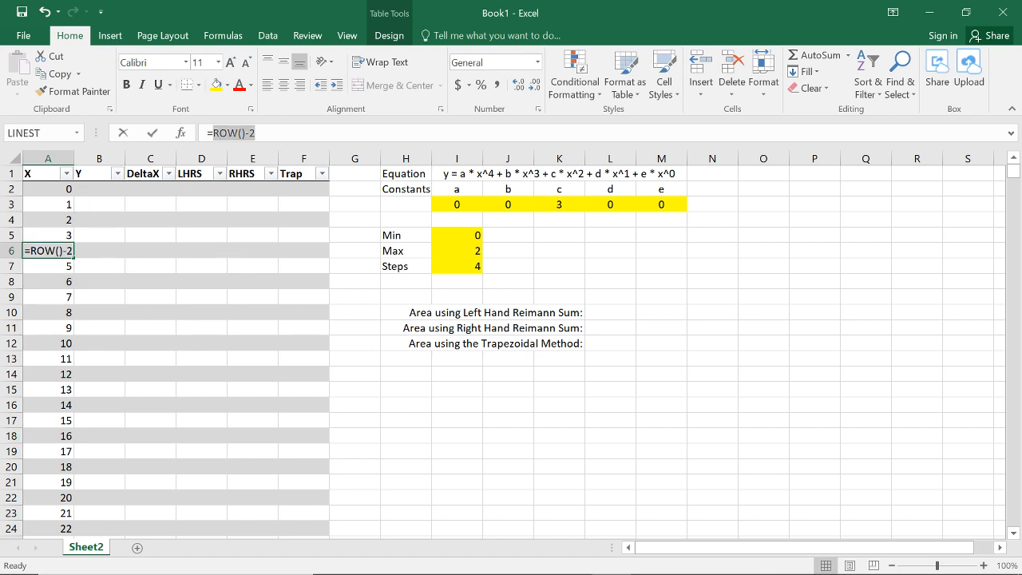
key("BackSpace")
type("(")
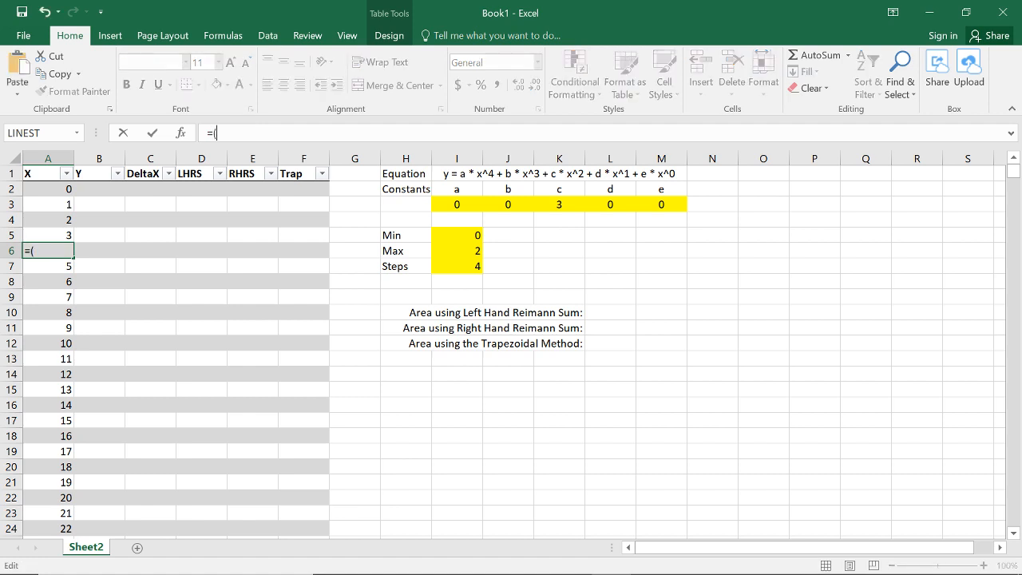
left_click(473, 251)
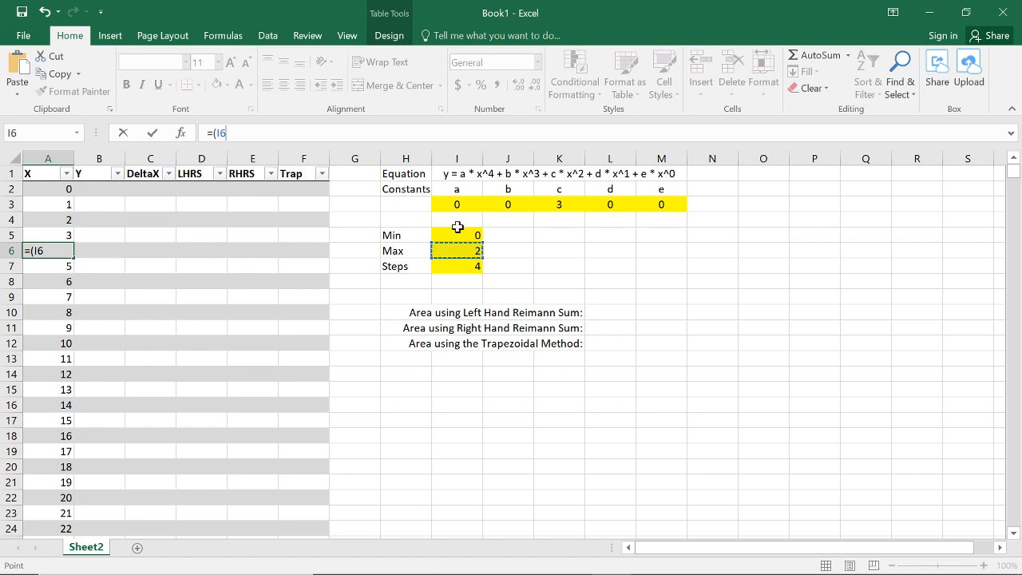
key("F4")
type("-")
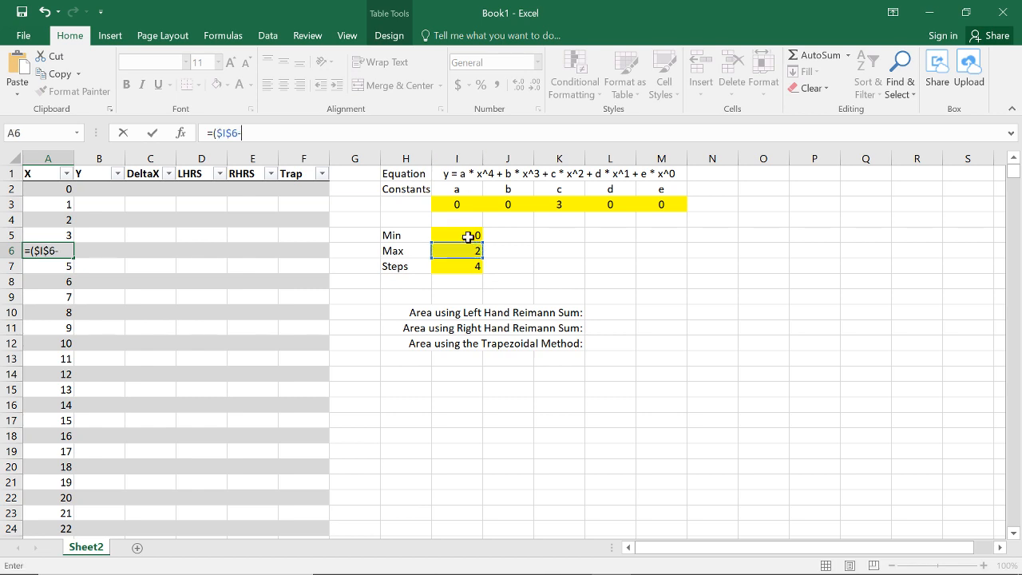
left_click(468, 234)
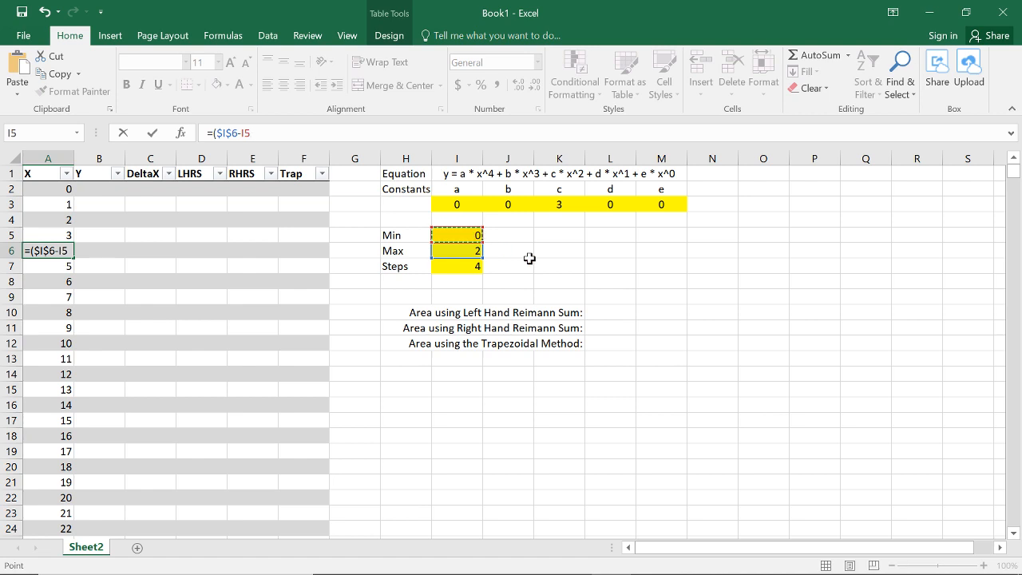
key("F4")
type(")*")
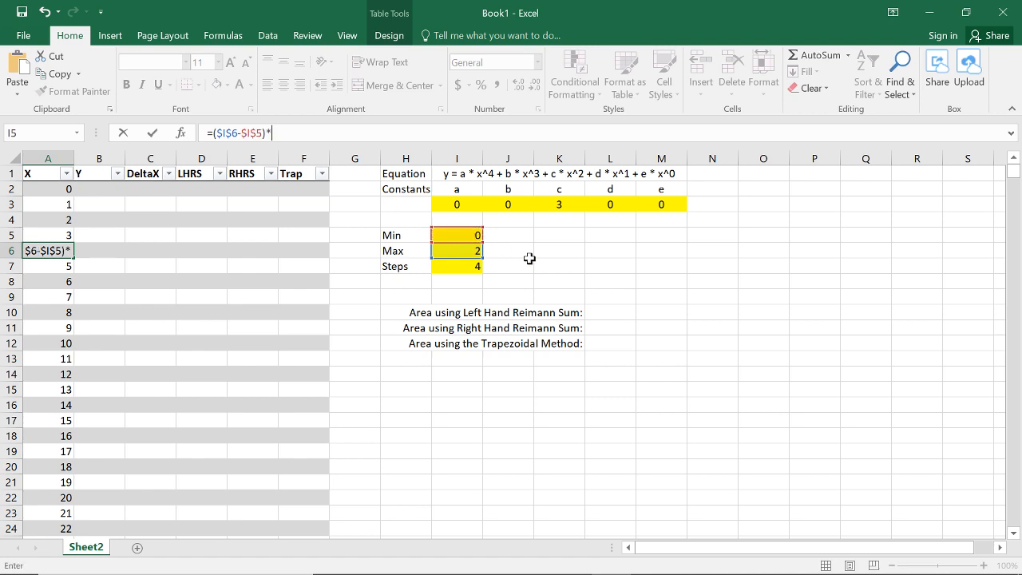
type("ROW()-2")
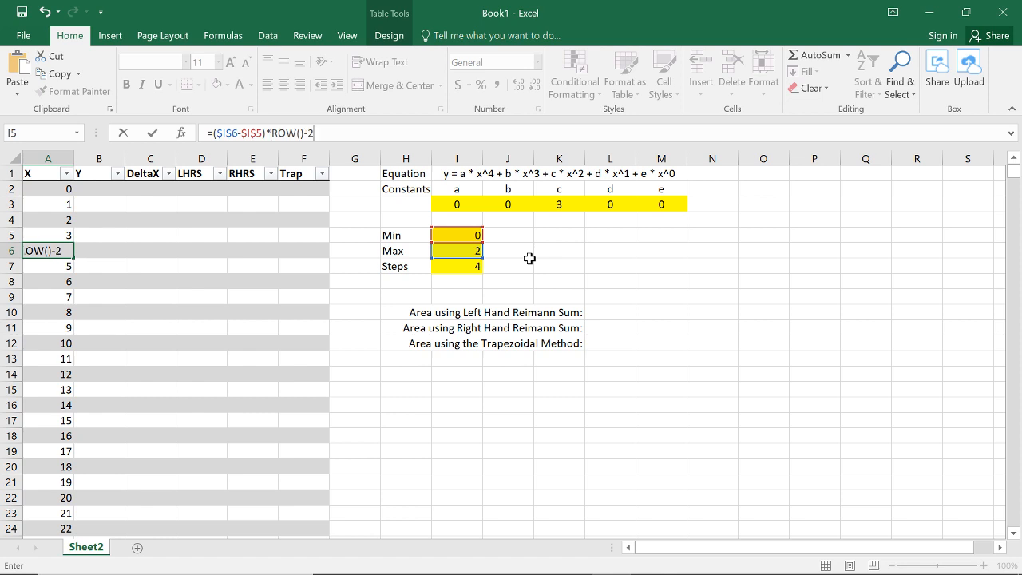
key("Return")
Step: Enclose ROW()-2 in parentheses so the X column formula reads =($I$6-$I$5)*(ROW()-2)
key("F2")
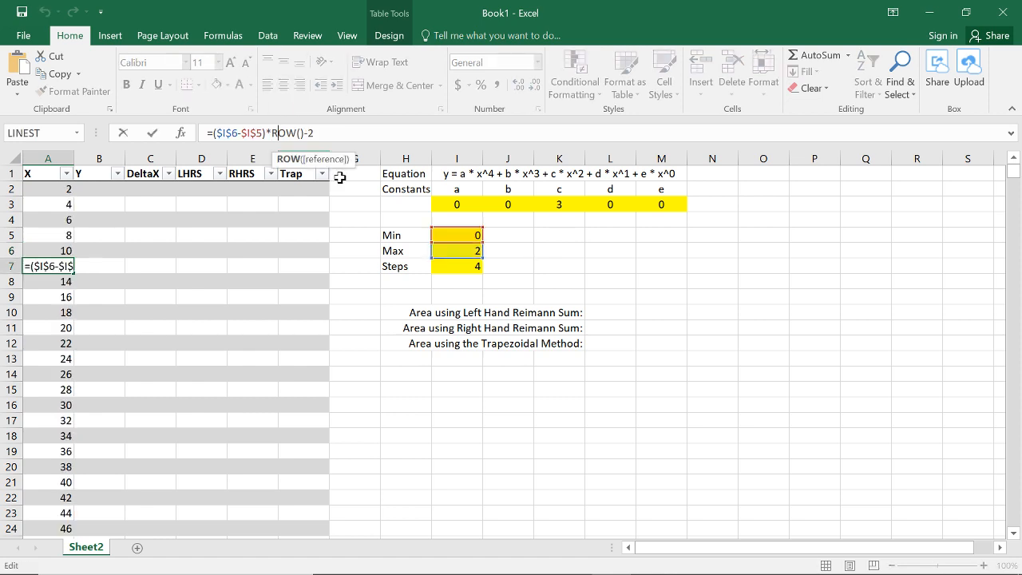
key("Left")
key("Left")
key("Left")
key("Left")
key("Left")
key("Left")
key("Left")
type("(")
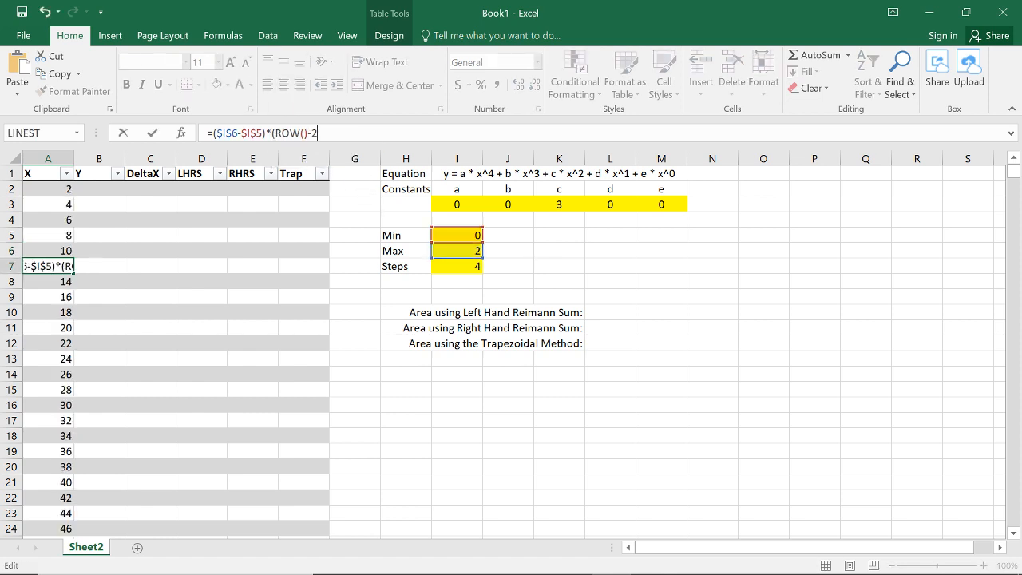
key("End")
type(")")
key("Return")
key("Up")
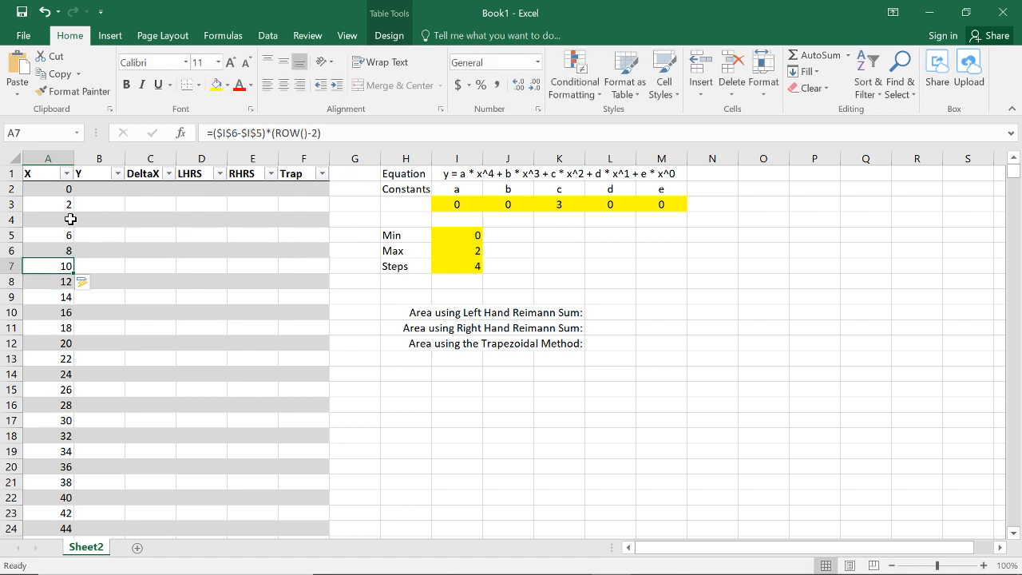
Step: Divide the Max-Min range by the Steps cell, making the X column formula =(($I$6-$I$5)/$I$7)*(ROW()-2)
left_click(44, 188)
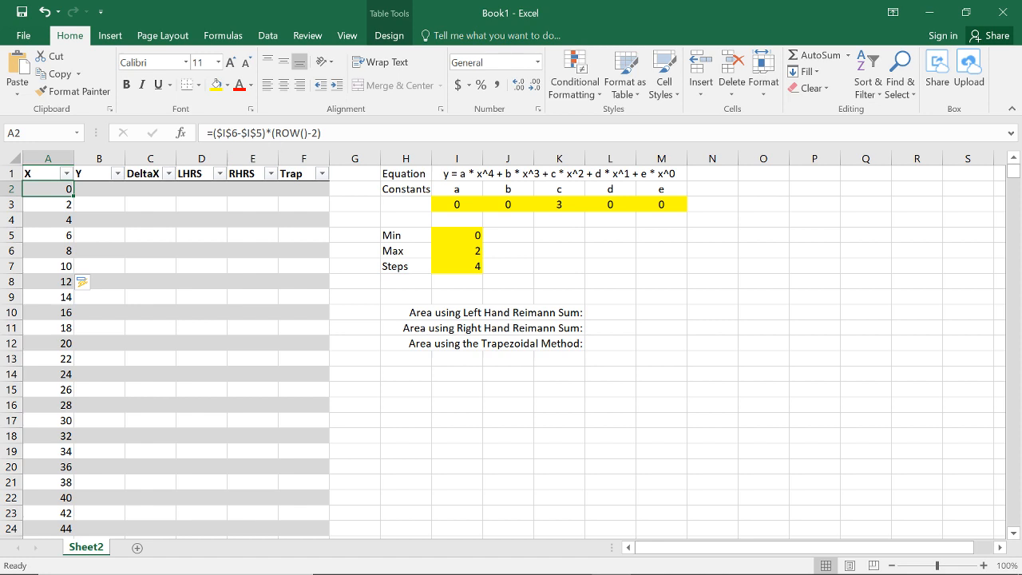
left_click(319, 133)
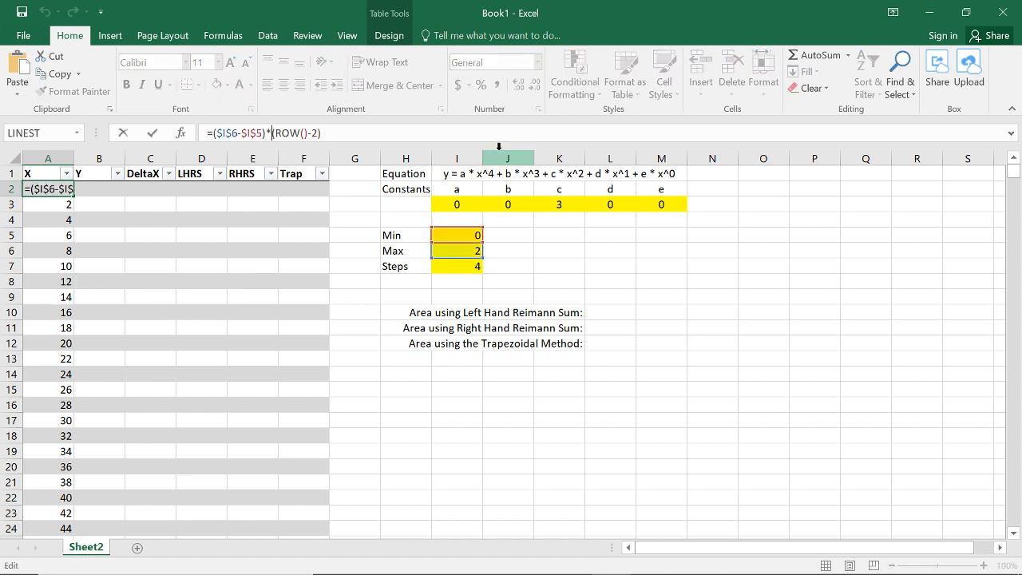
type("(")
type("/")
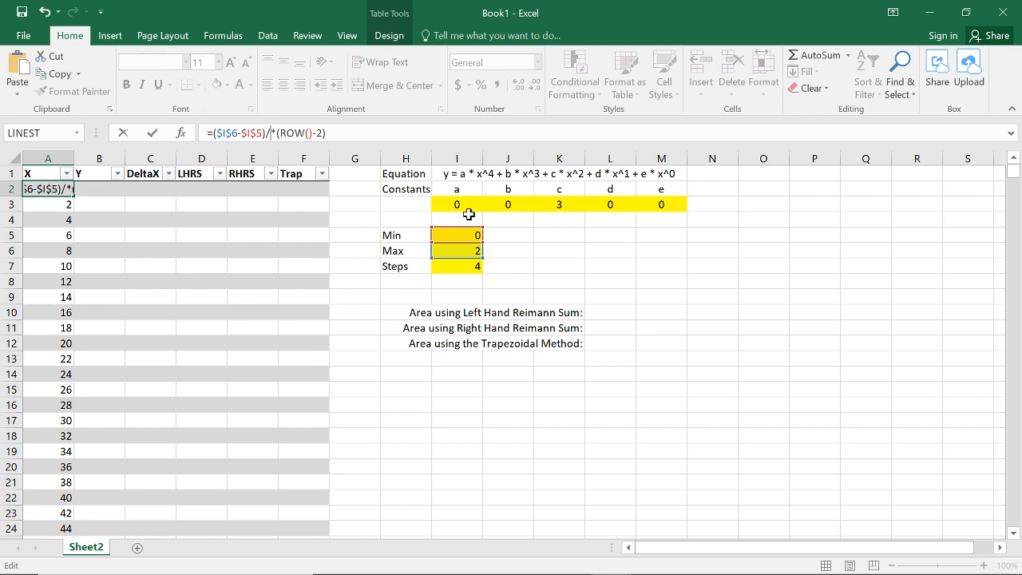
left_click(466, 267)
key("F4")
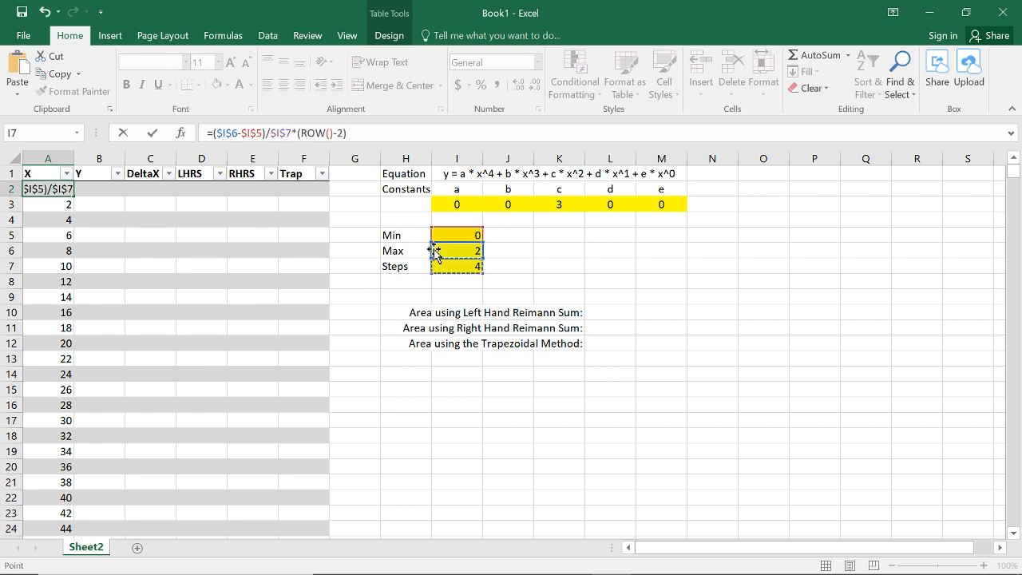
type(")")
left_click(213, 133)
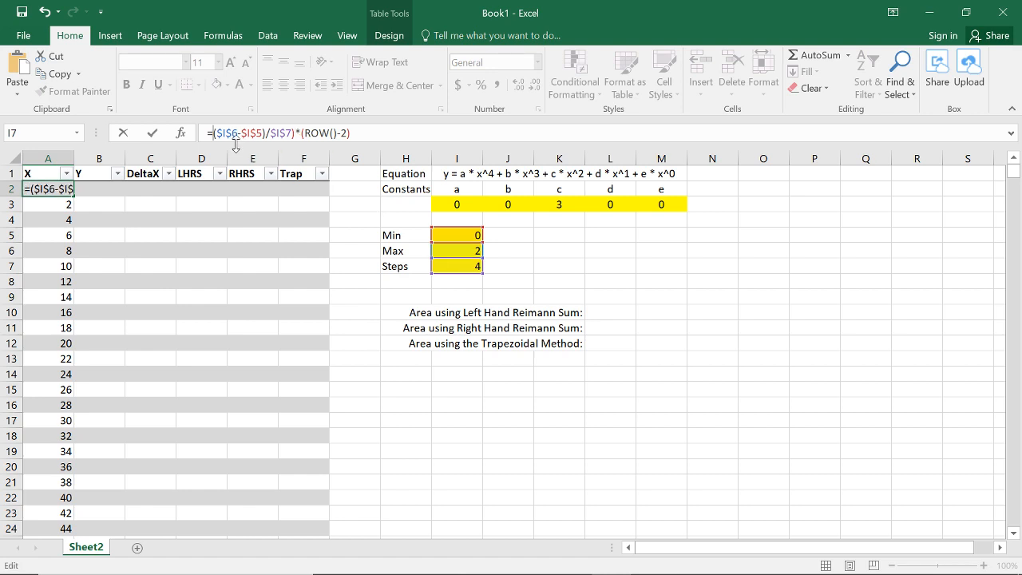
type("(")
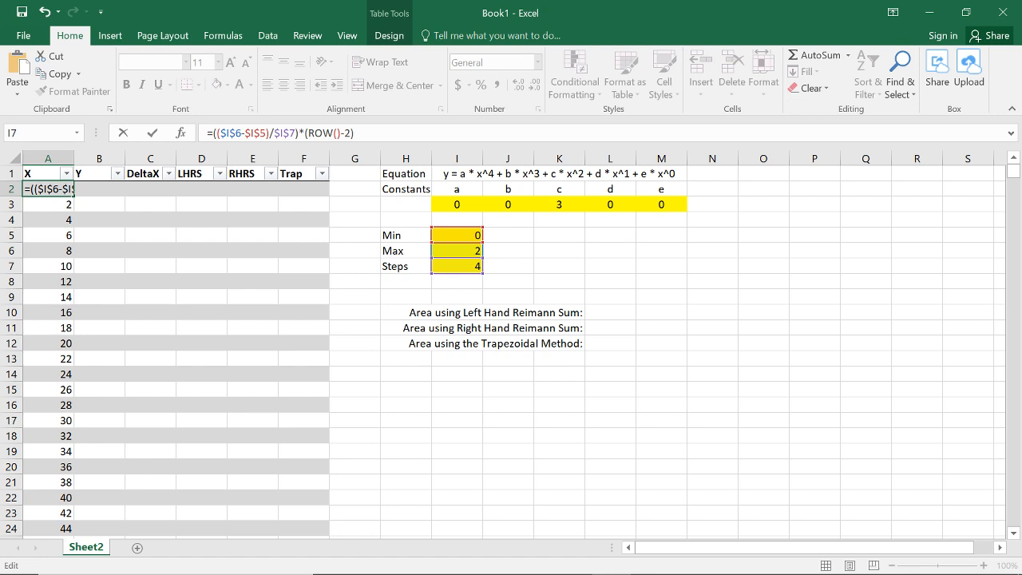
key("Return")
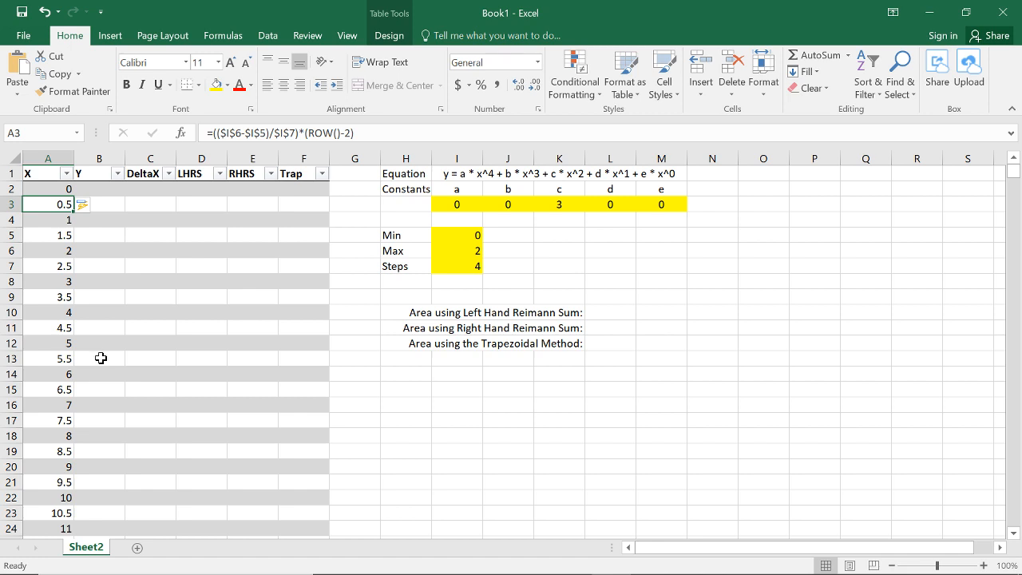
left_click(205, 255)
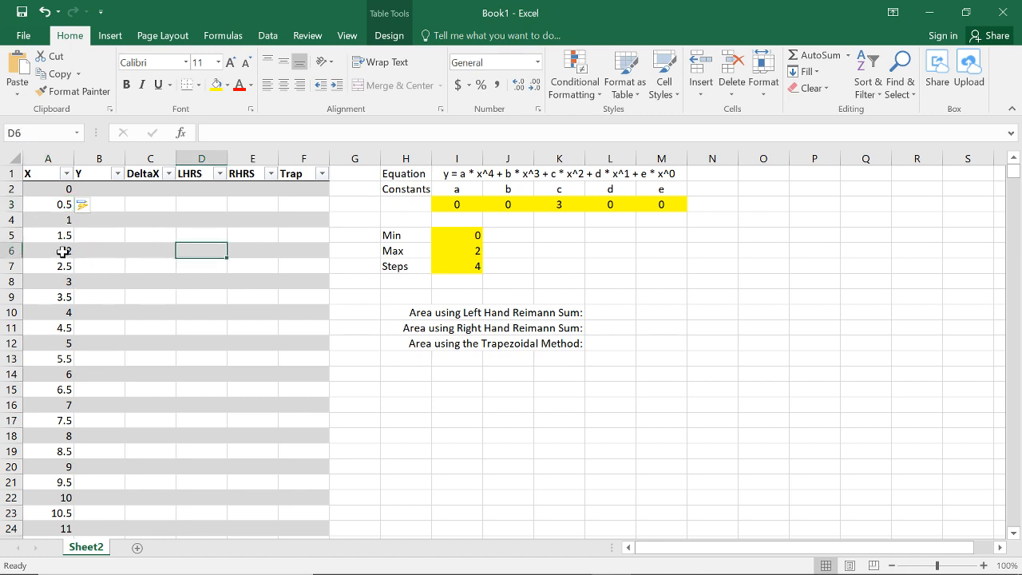
Step: Rewrite the X column formula as =IF((($I$6-$I$5)/$I$7)*(ROW()-2)>2,"",(($I$6-$I$5)/$I$7)*(ROW()-2))
left_click(64, 252)
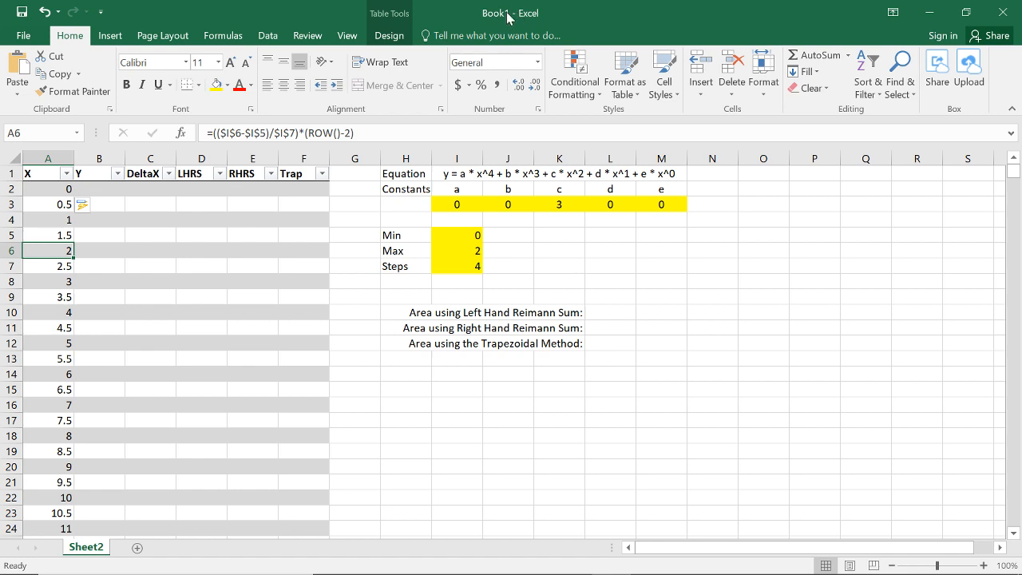
key("F2")
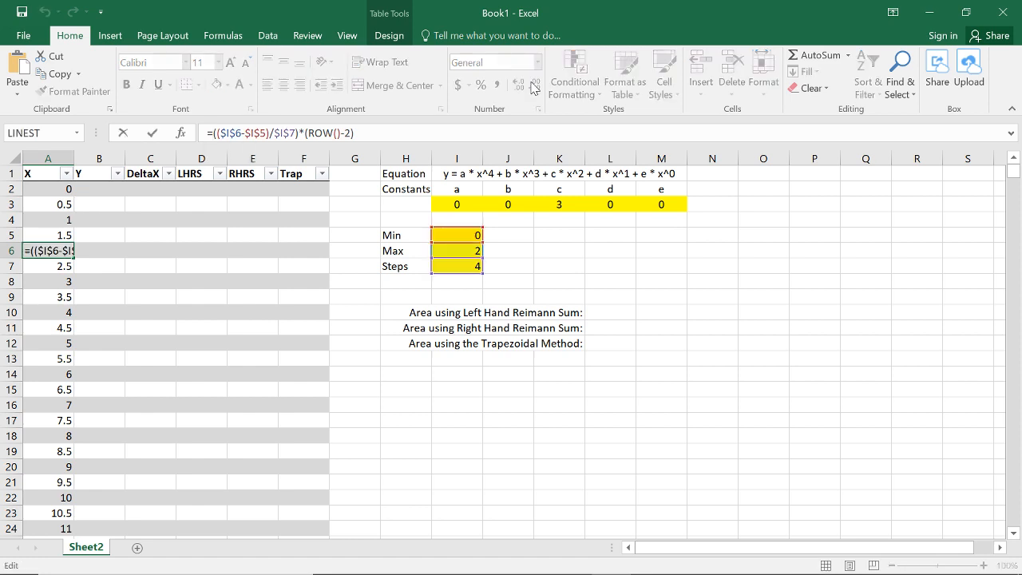
key("Right")
key("shift+End")
key("ctrl+c")
key("BackSpace")
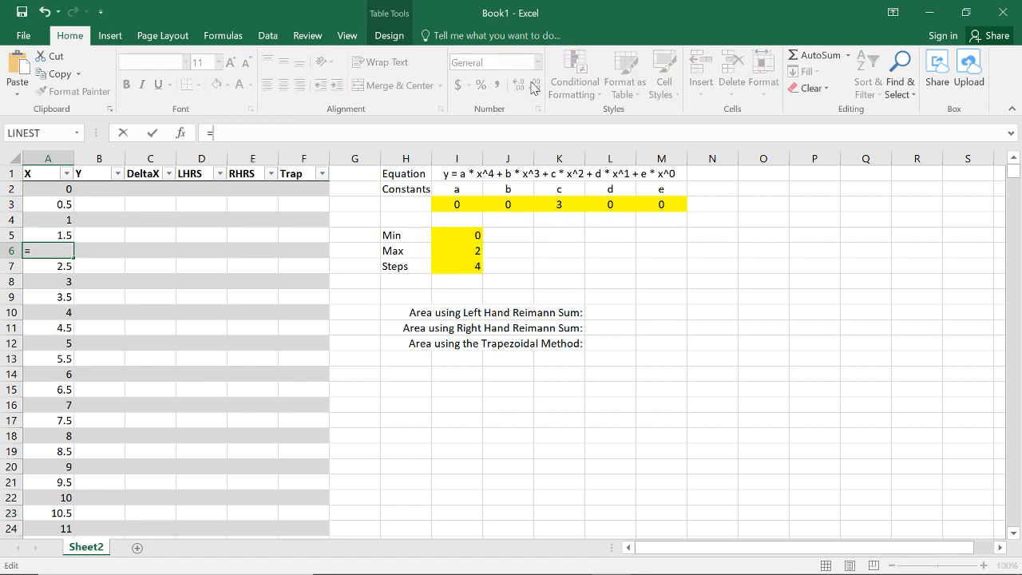
type("f")
key("BackSpace")
type("IF(")
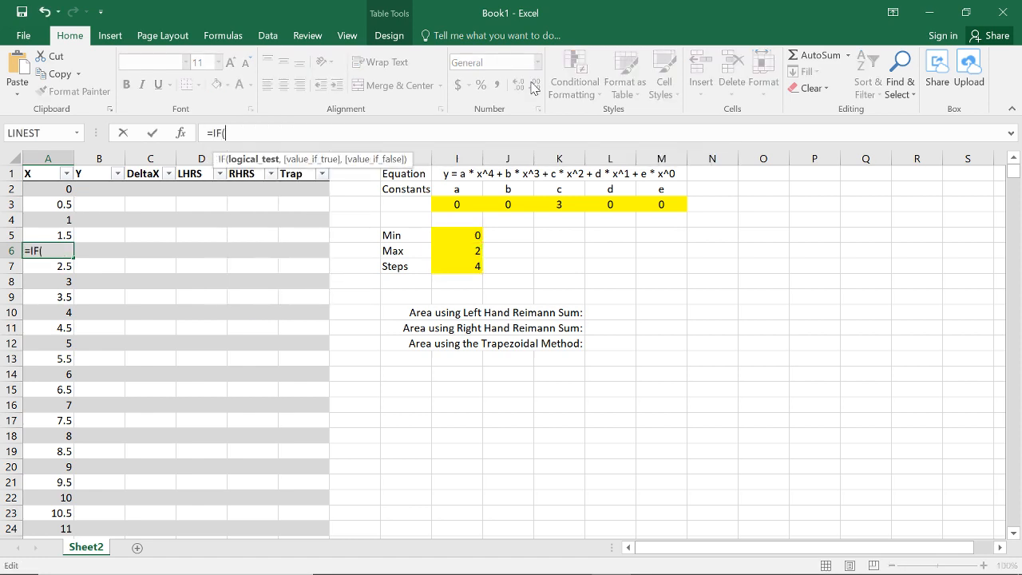
key("ctrl+v")
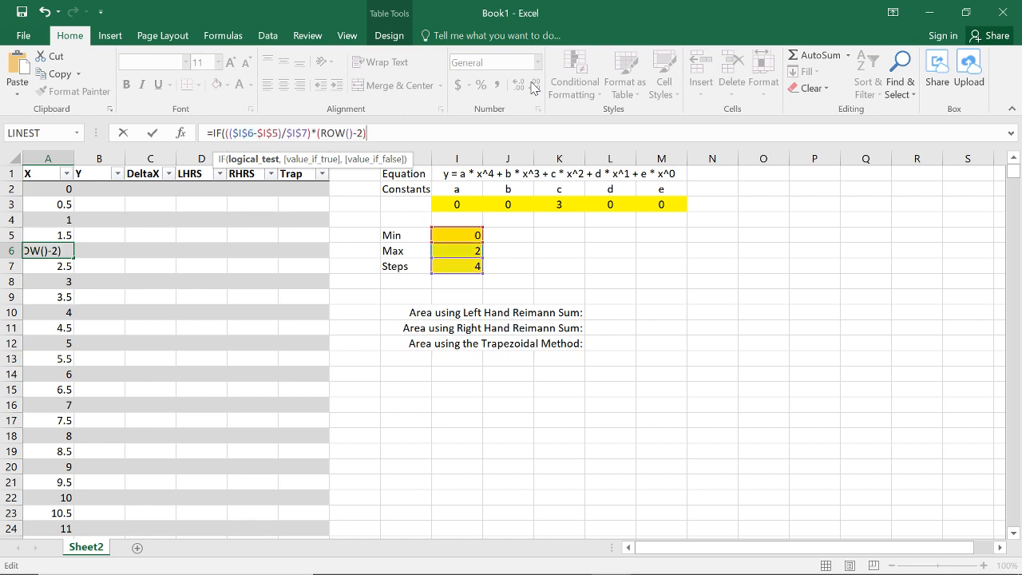
type(">2,")
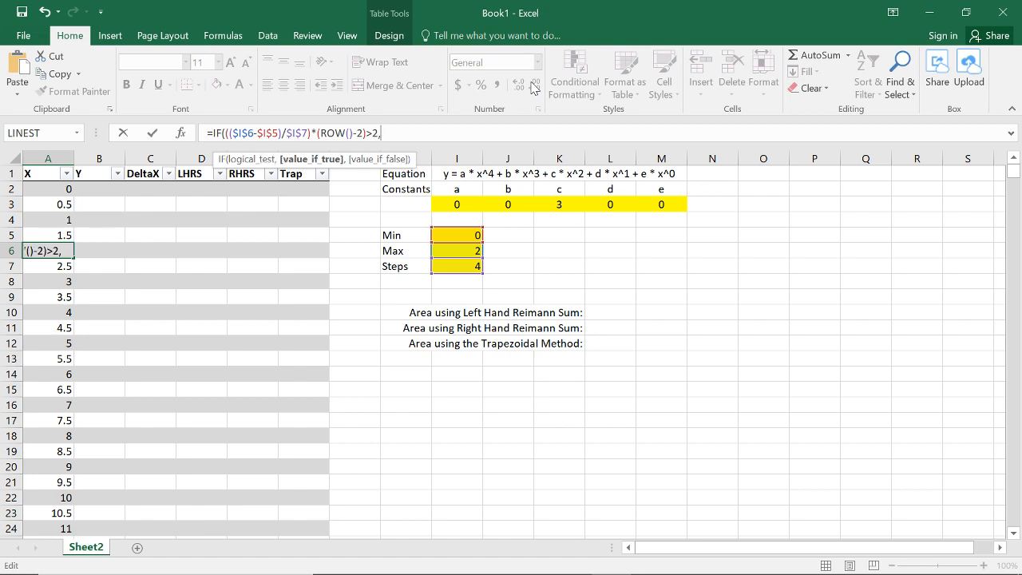
type("\"\",")
key("ctrl+v")
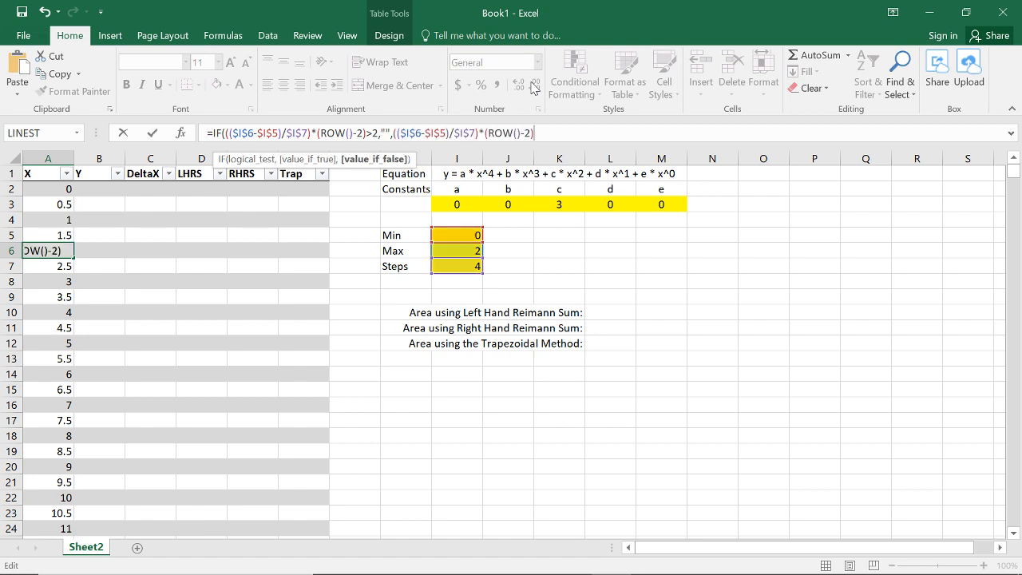
type(")")
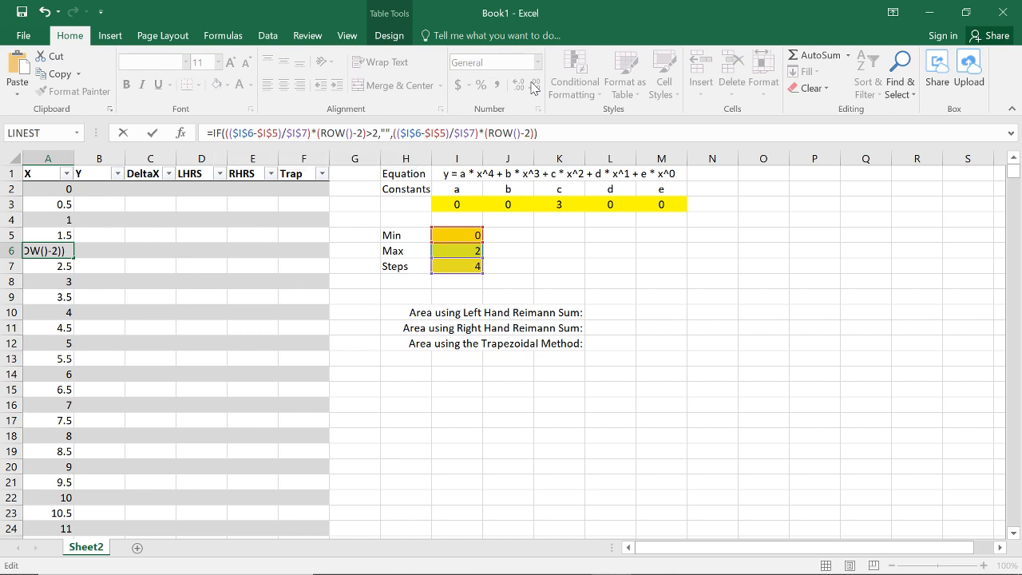
key("Return")
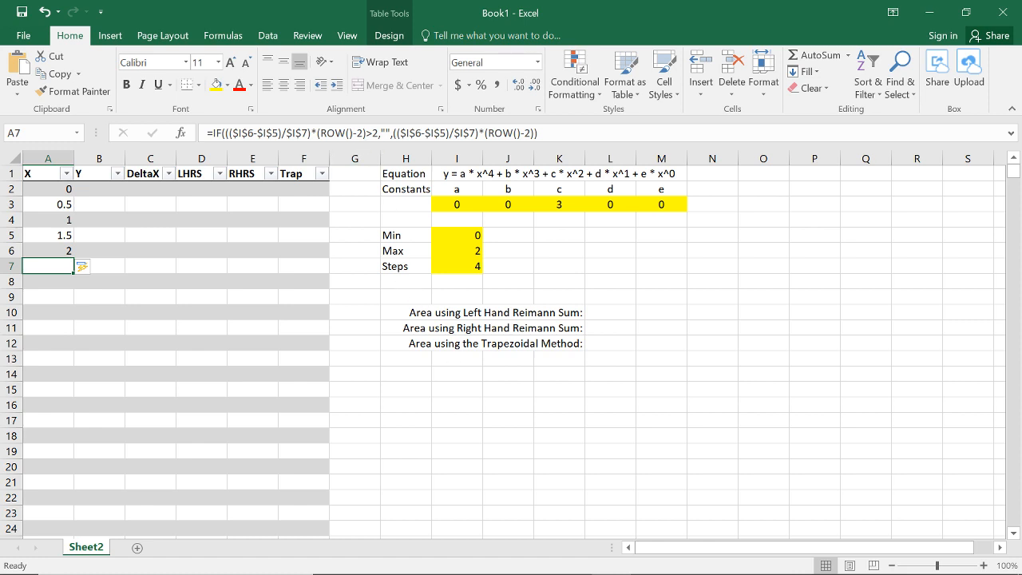
Step: Replace the constant 2 in the X column formula's IF test with the absolute Max cell reference $I$6
left_click(389, 133)
key("Left")
key("Left")
key("Left")
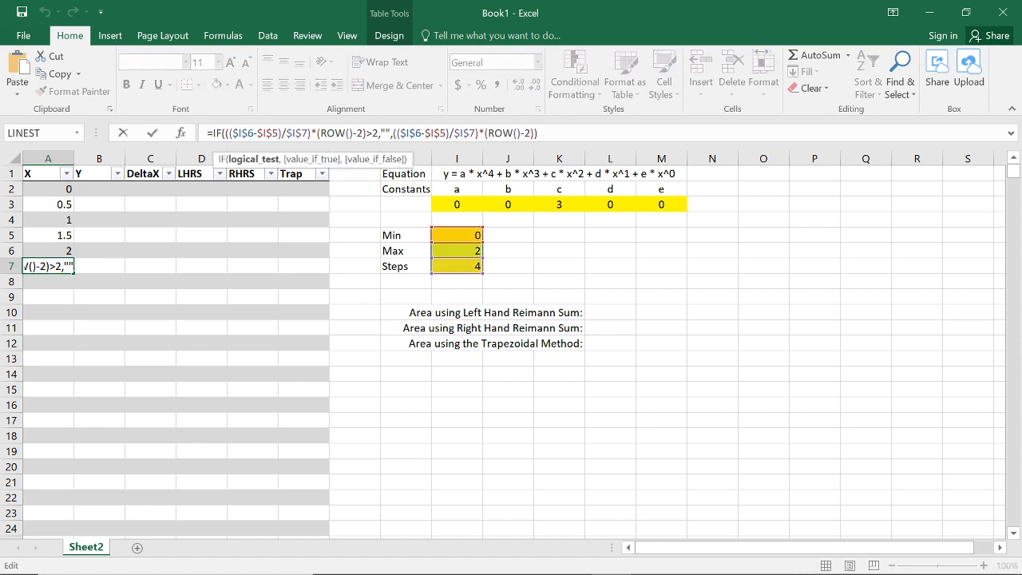
key("shift+Left")
left_click(473, 250)
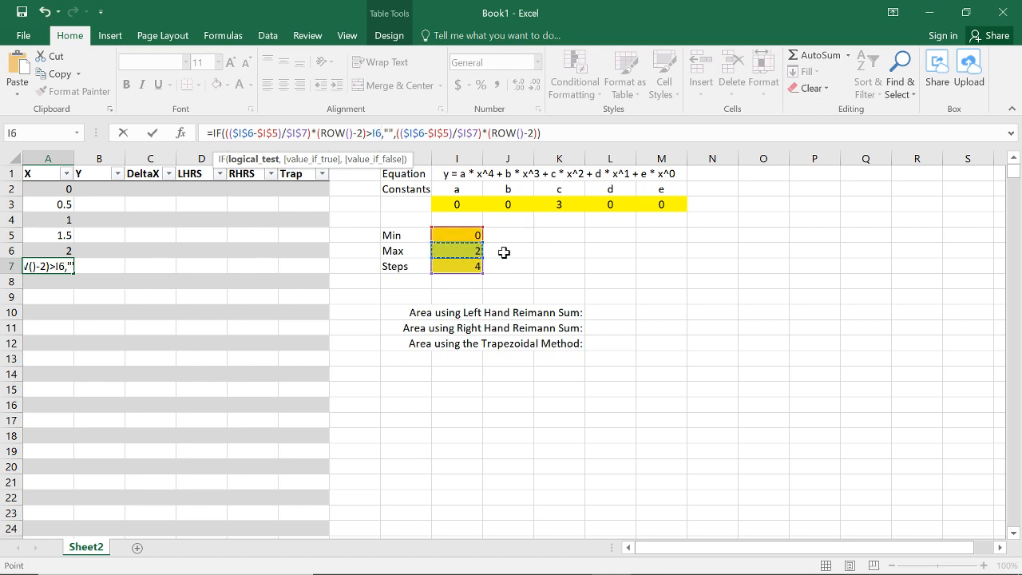
key("F4")
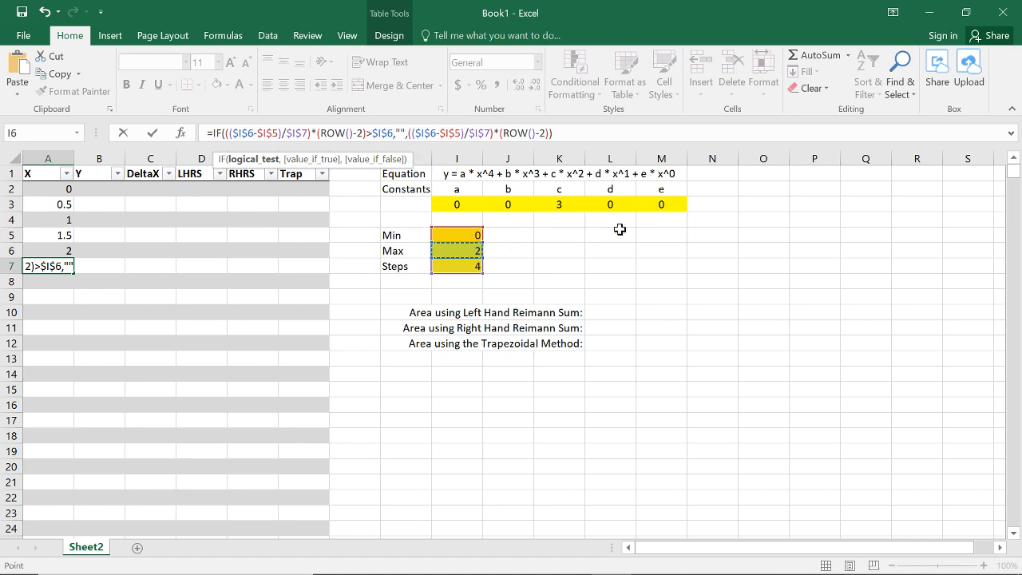
key("Return")
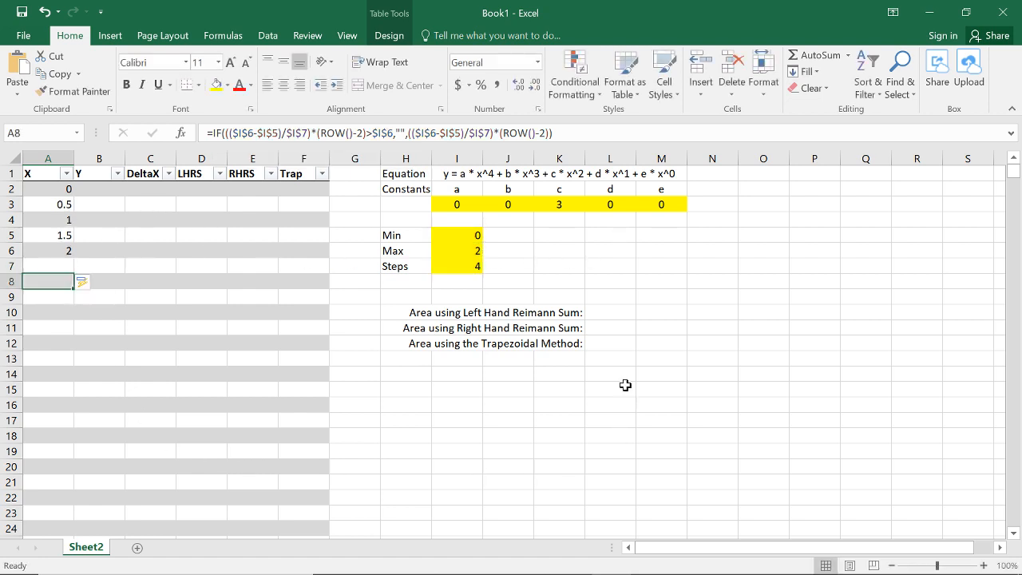
Step: Test the generated X values by trying 3 and 4 in the Max cell
left_click(463, 237)
left_click(464, 250)
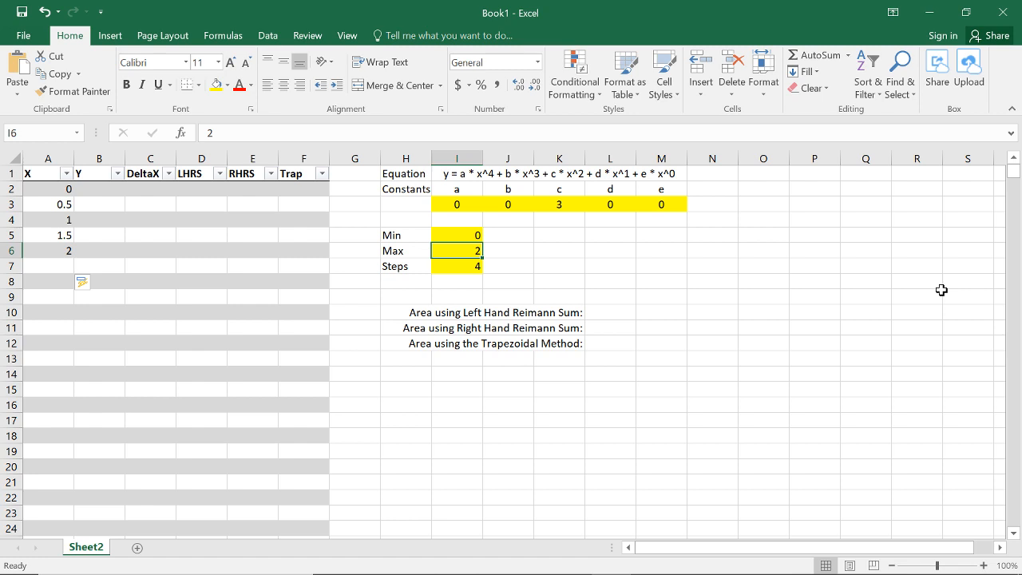
type("3")
key("Return")
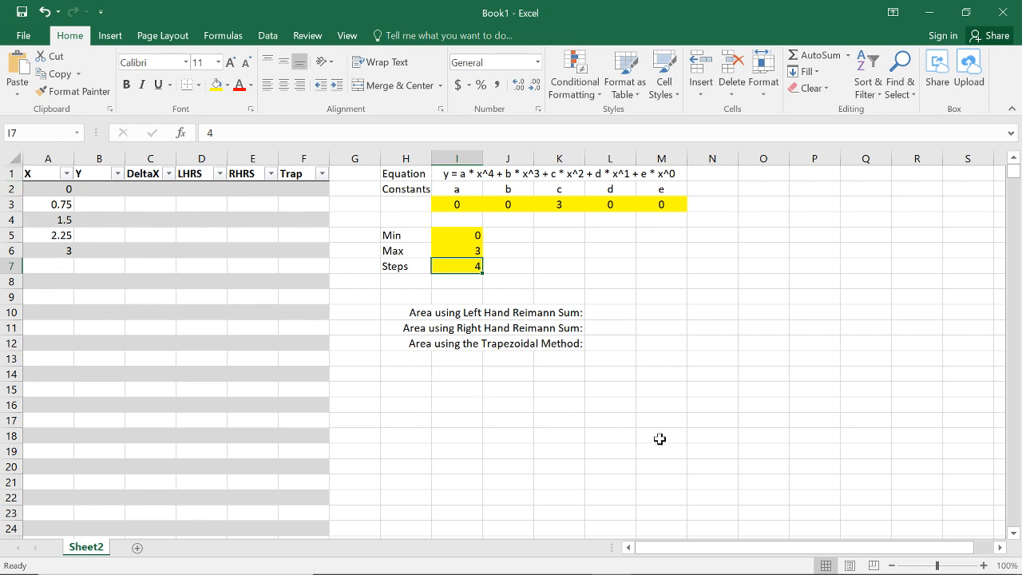
key("Up")
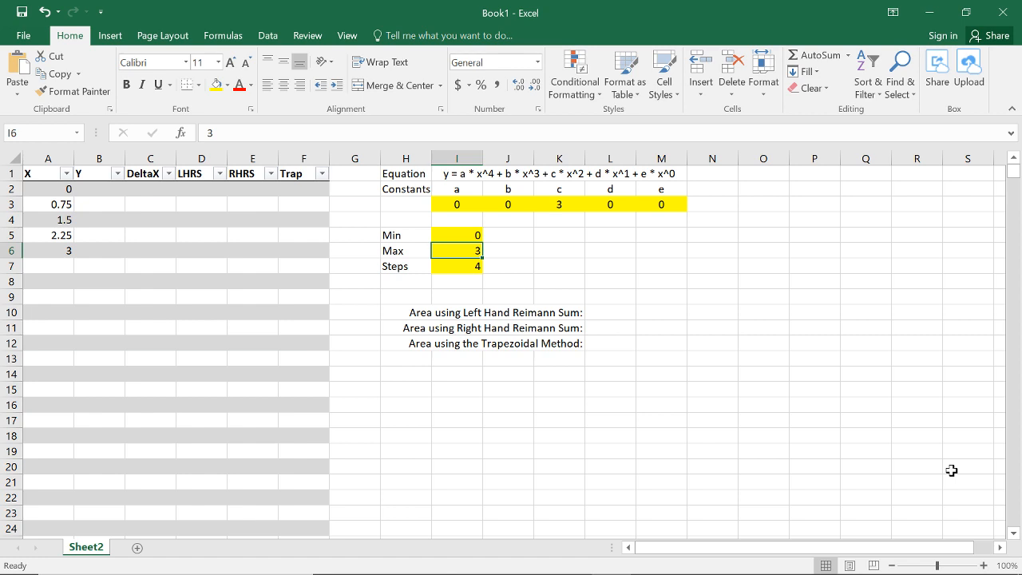
type("4")
key("Return")
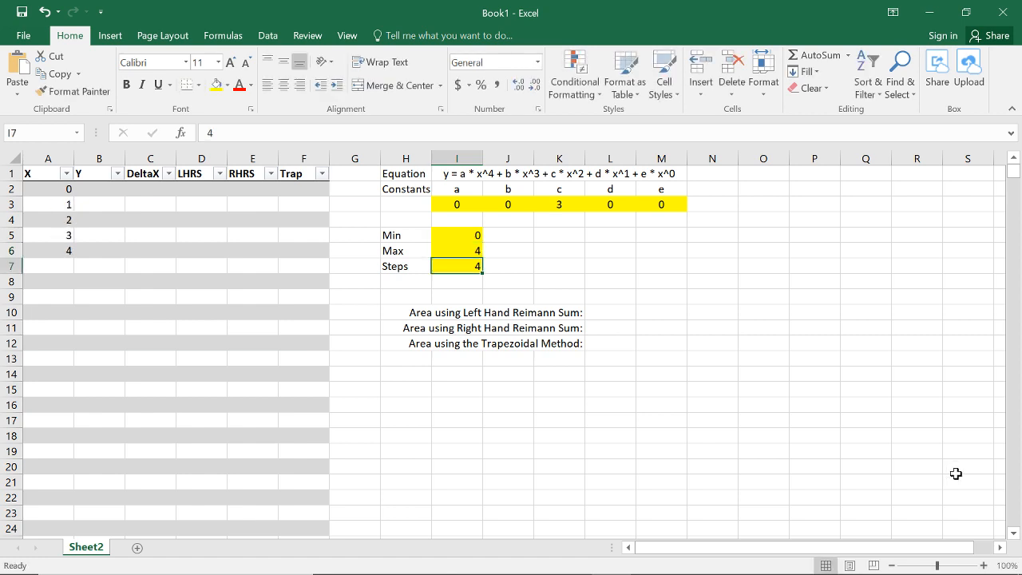
Step: Set the Max cell to 5 and the Steps cell to 8
key("Up")
type("5")
key("Return")
type("8")
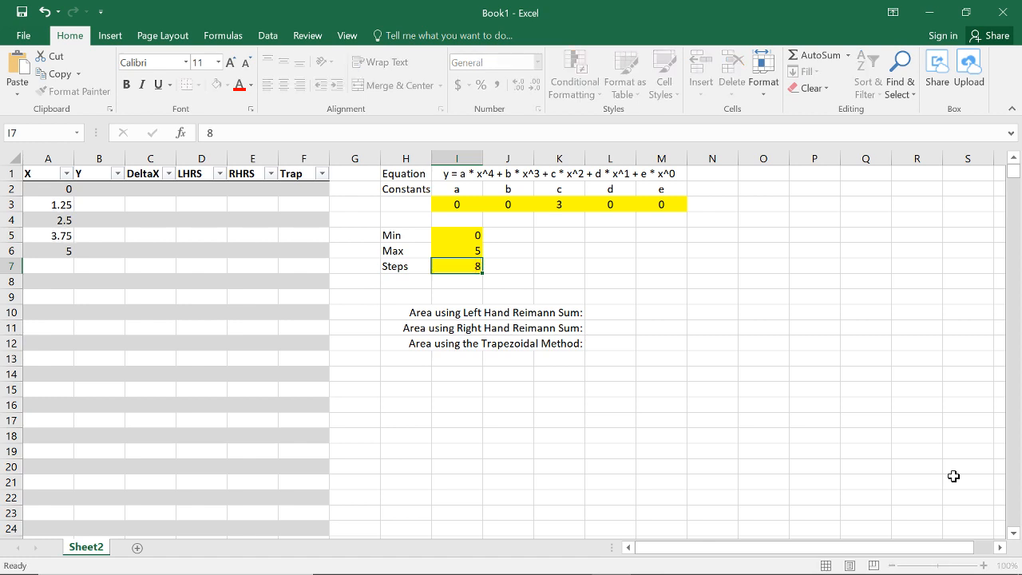
key("Return")
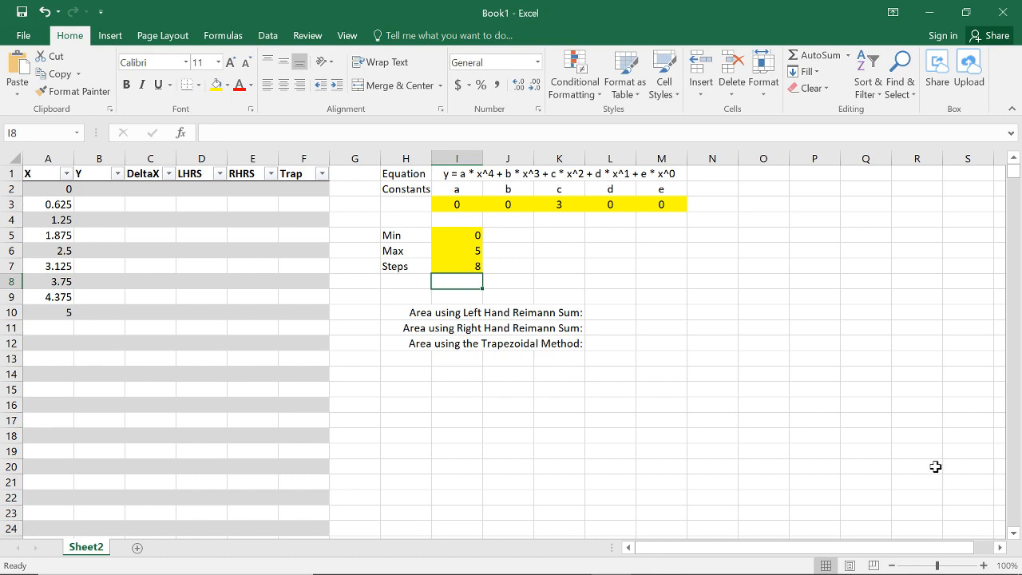
Step: Test the generated X values by trying 12 and 9005 in the Steps cell
left_click(475, 267)
type("12")
key("Return")
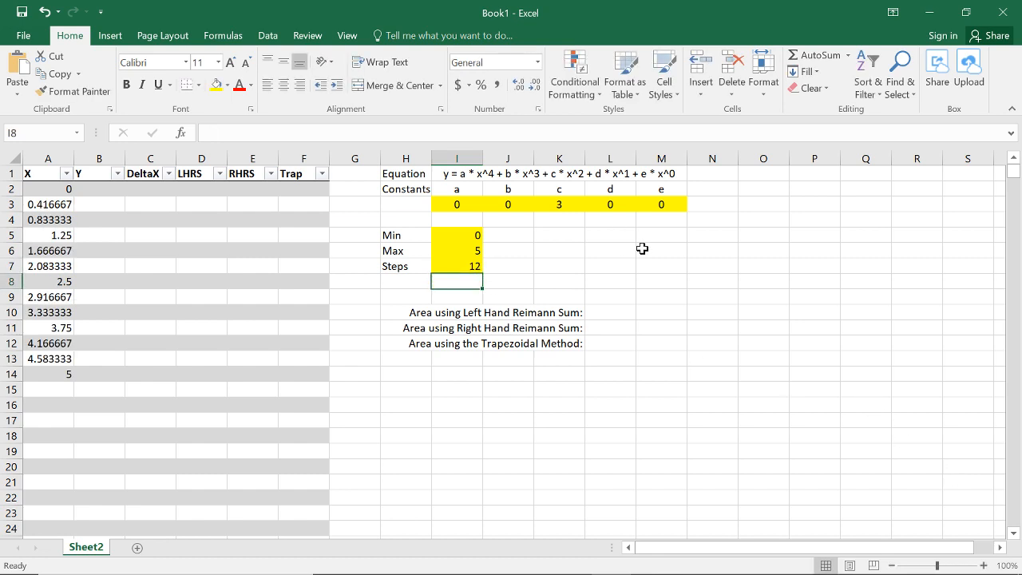
left_click(476, 264)
type("9005")
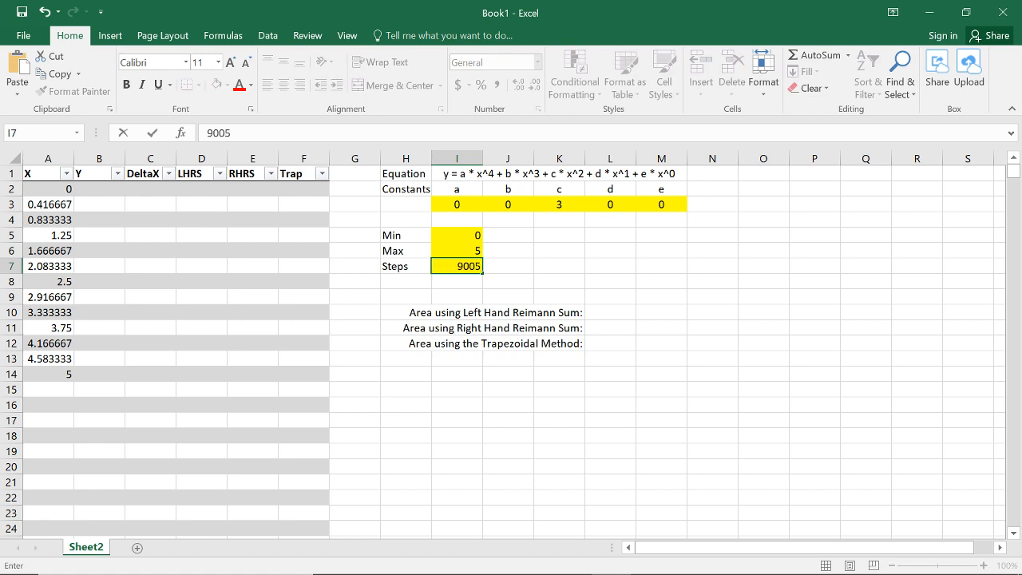
key("Return")
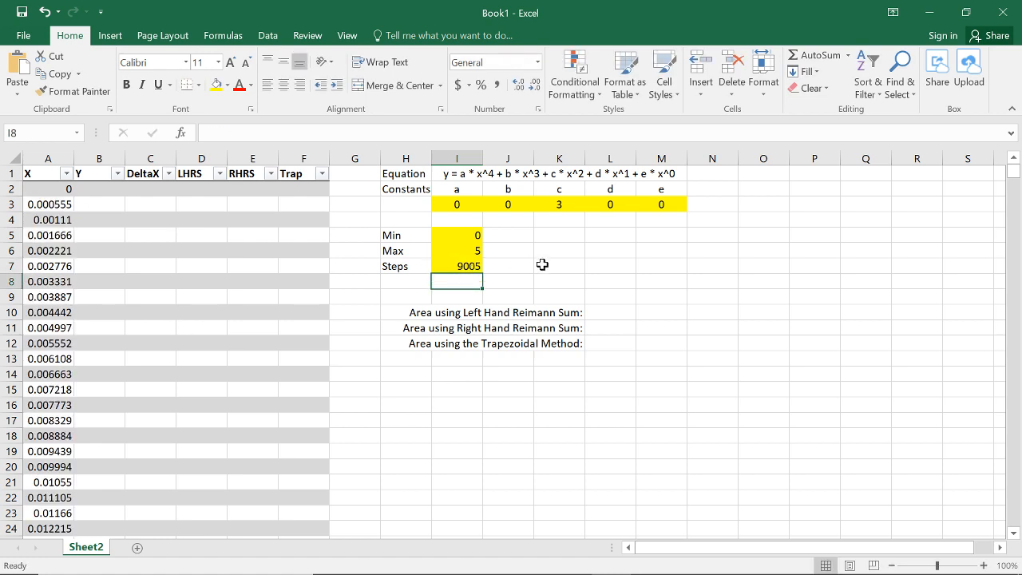
Step: Set the Steps cell to 5 and check the generated X values against the Max and Steps cells
left_click(468, 263)
type("5")
key("Return")
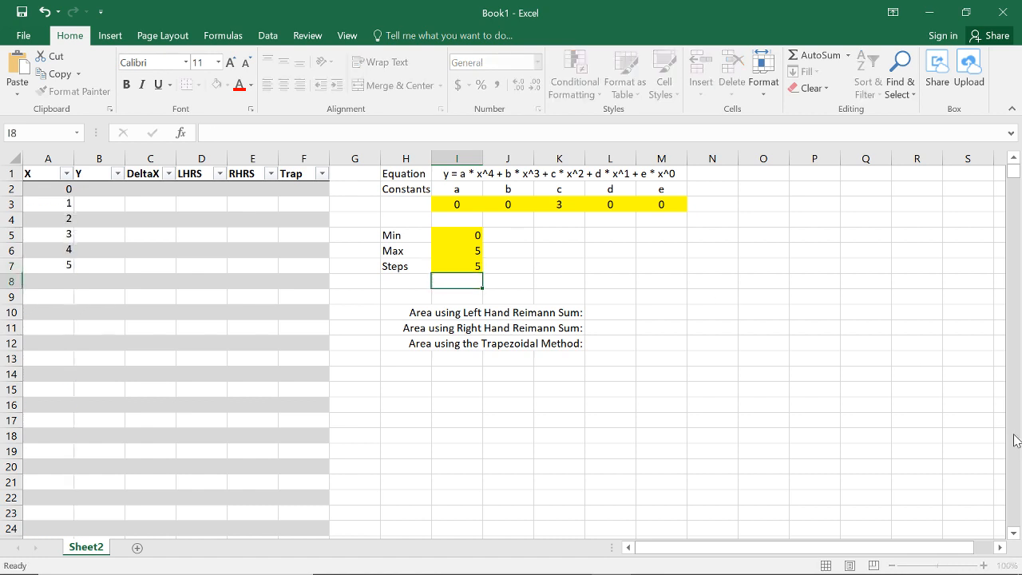
left_click(442, 248)
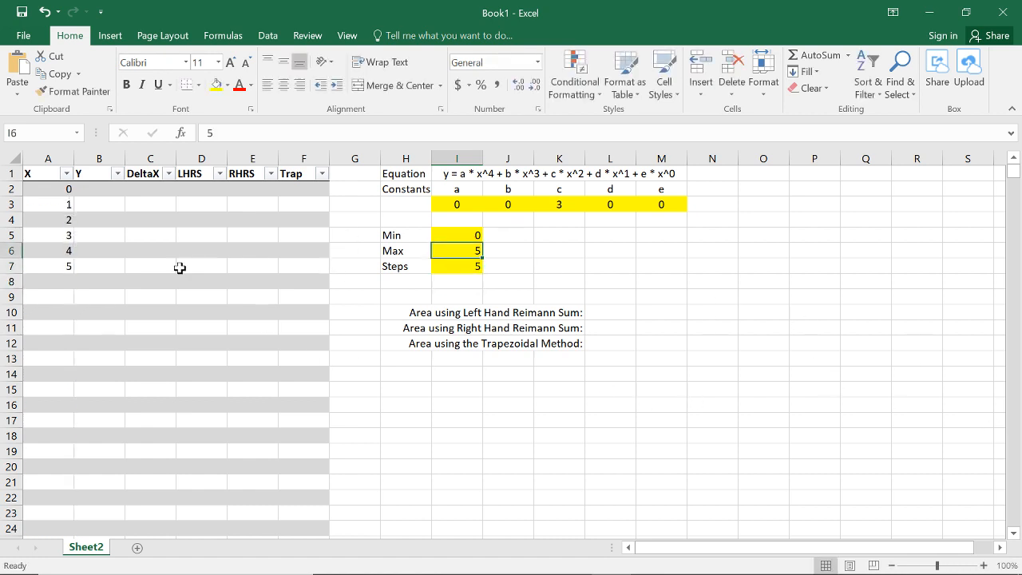
left_click_drag(37, 189, 37, 274)
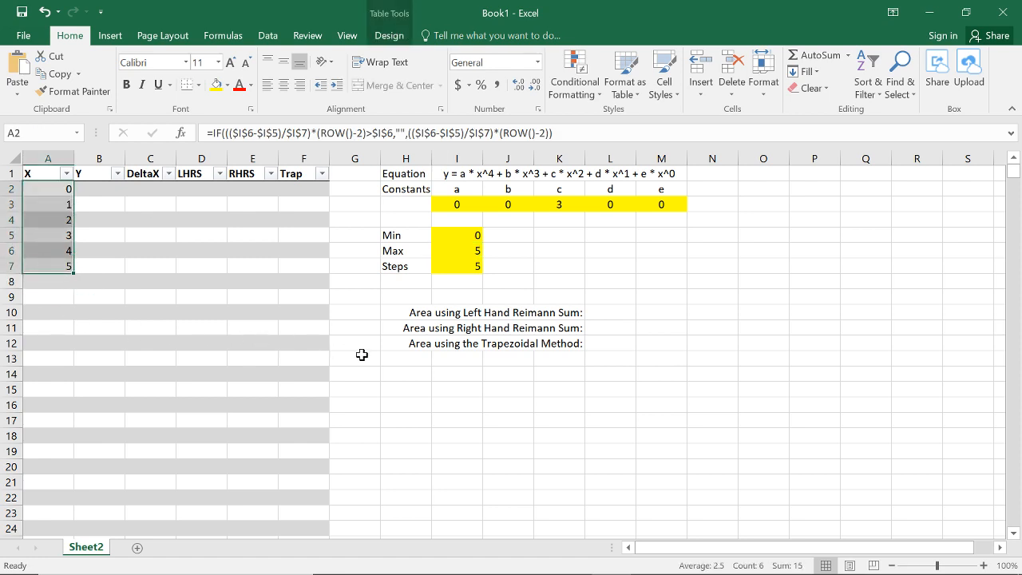
left_click(539, 224)
left_click(470, 266)
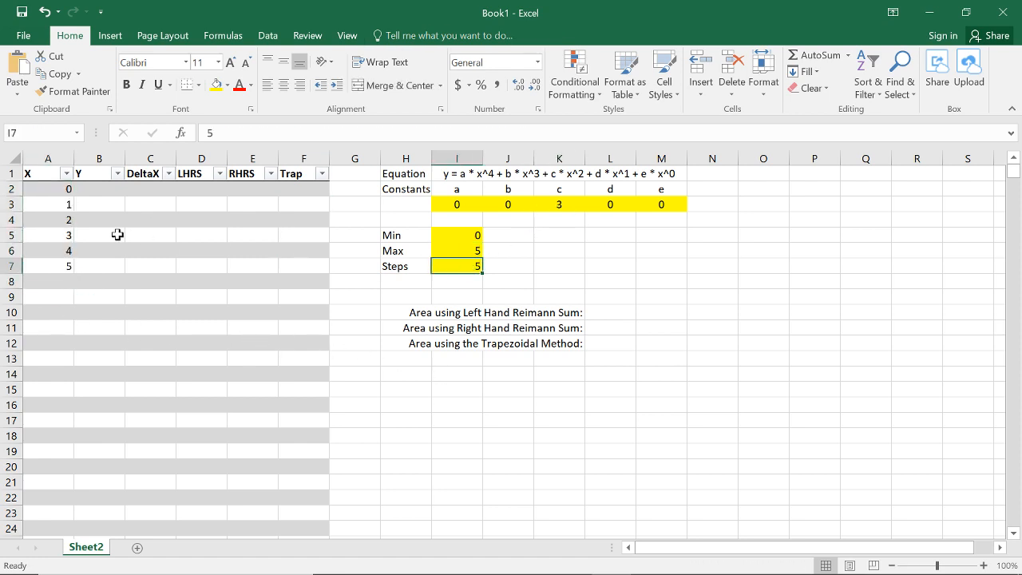
left_click_drag(68, 192, 71, 264)
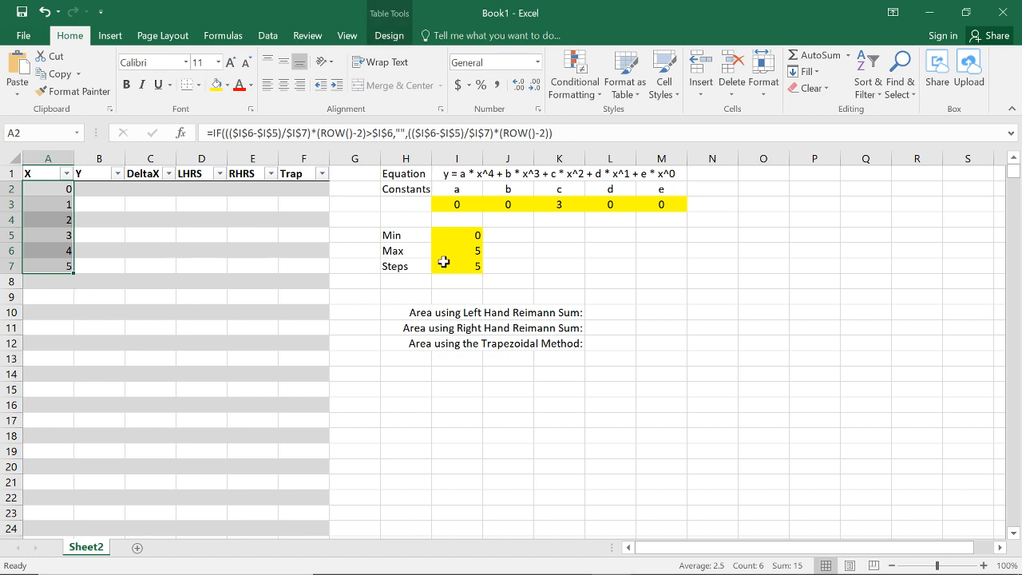
Step: Set the Min cell to 1 to test the X column with a nonzero start
left_click(459, 233)
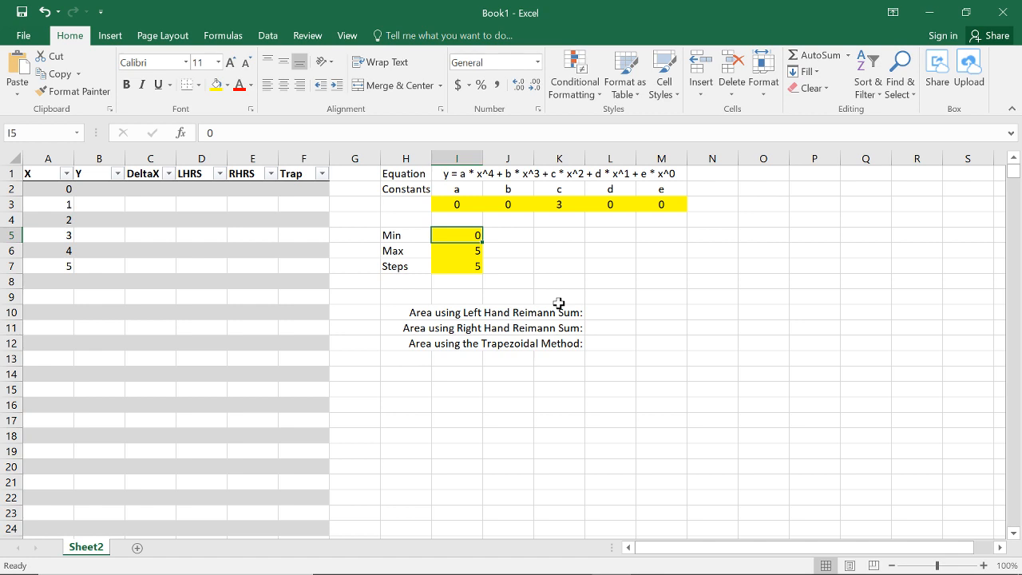
type("1")
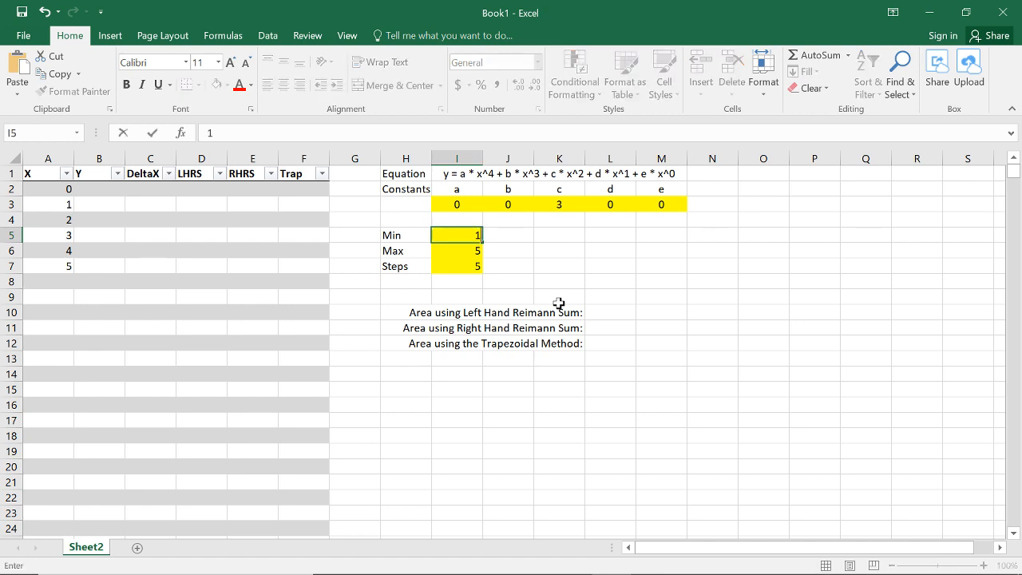
key("Return")
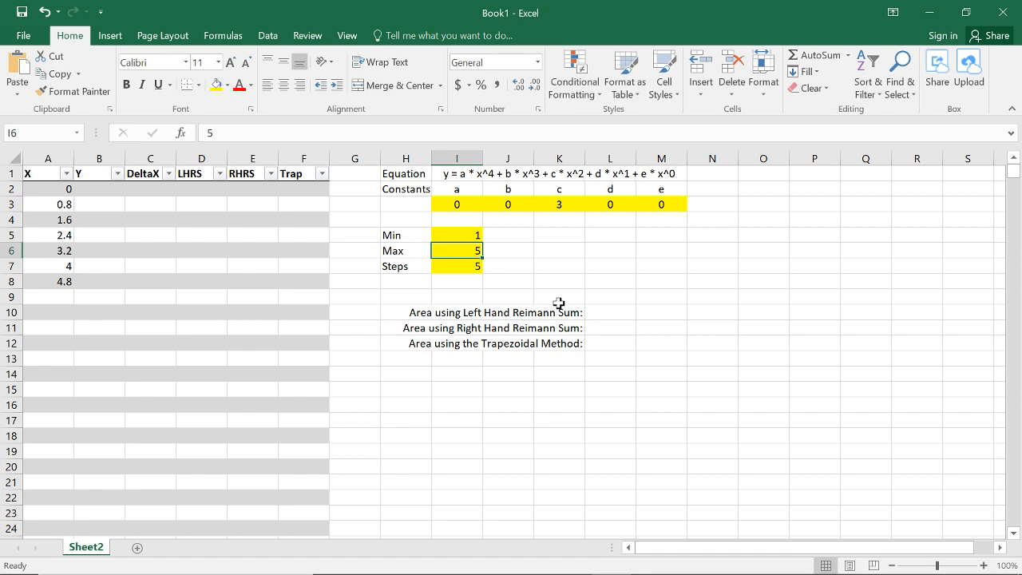
Step: Replace the IF formula in cell A2 with the bare expression =(($I$6-$I$5)/$I$7)*(ROW()-2)
left_click(50, 190)
key("F2")
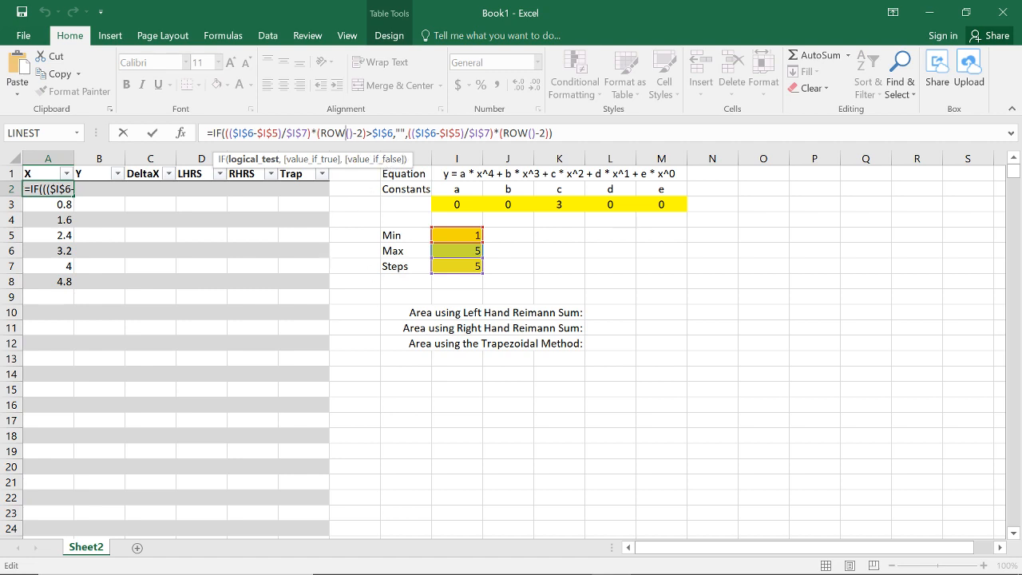
left_click_drag(407, 132, 549, 133)
key("ctrl+c")
key("Delete")
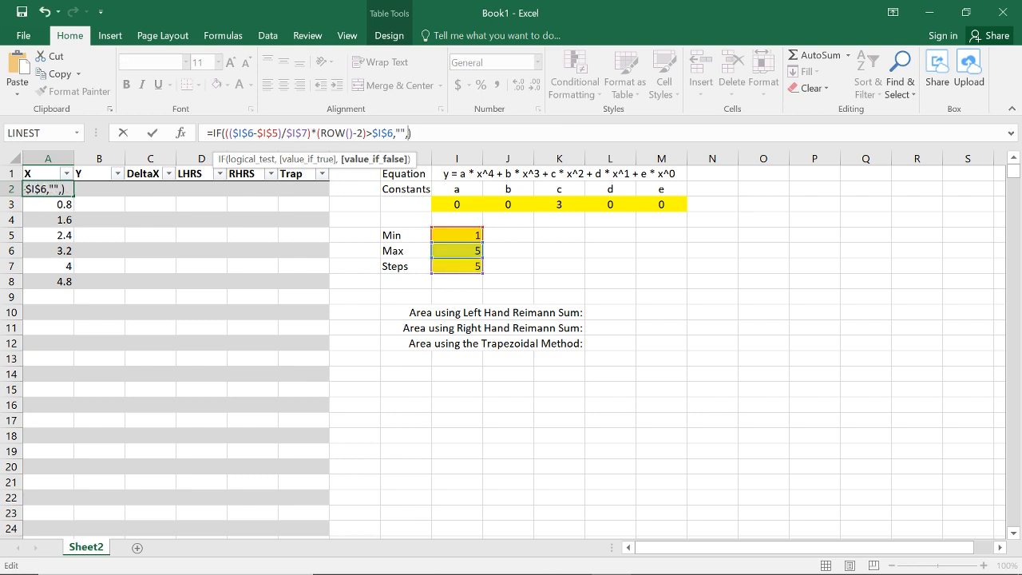
key("shift+Home")
type("=")
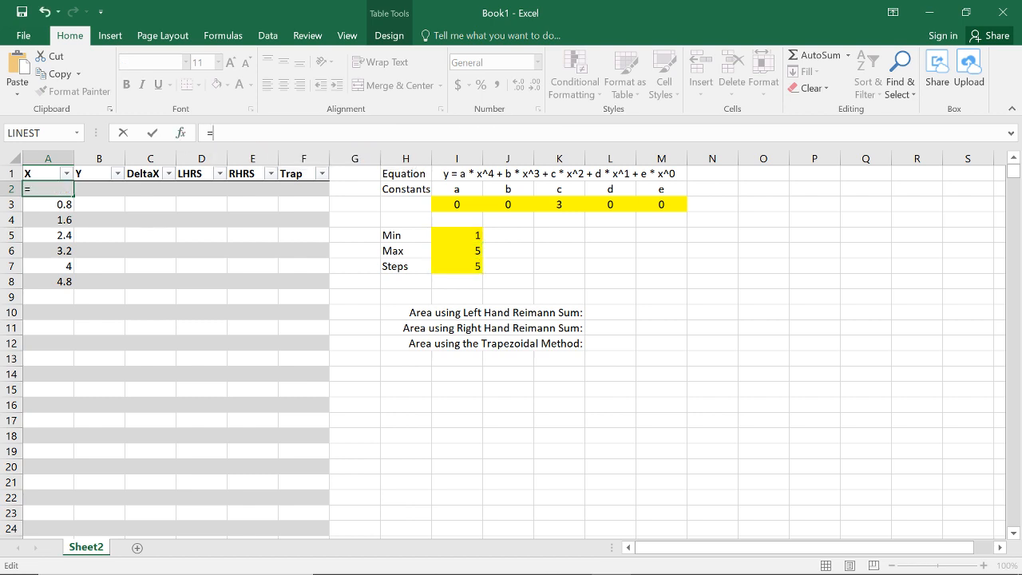
key("ctrl+v")
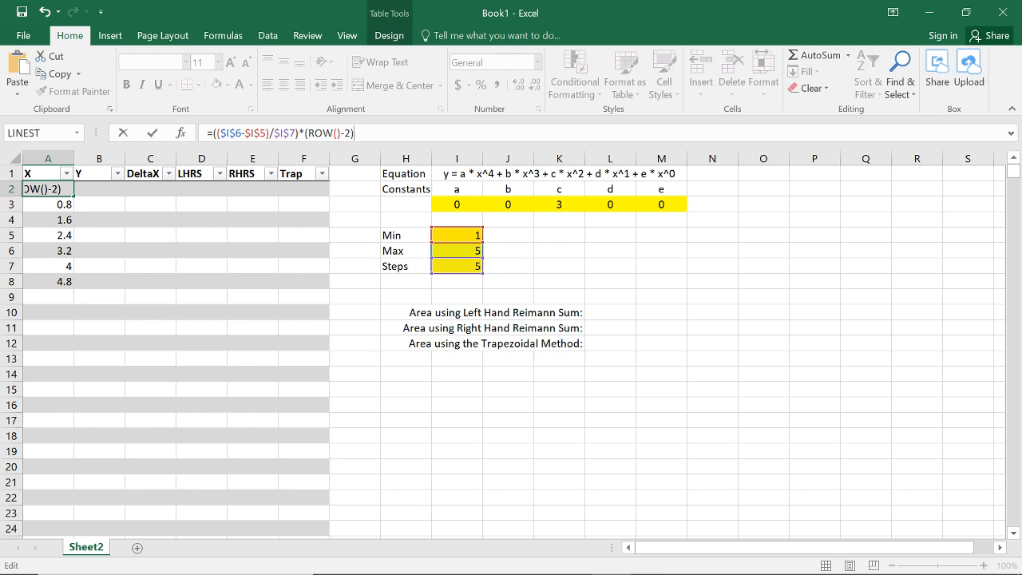
Step: Append +$I$5 to the A2 formula so the X values start from the Min cell
type("+")
left_click(471, 233)
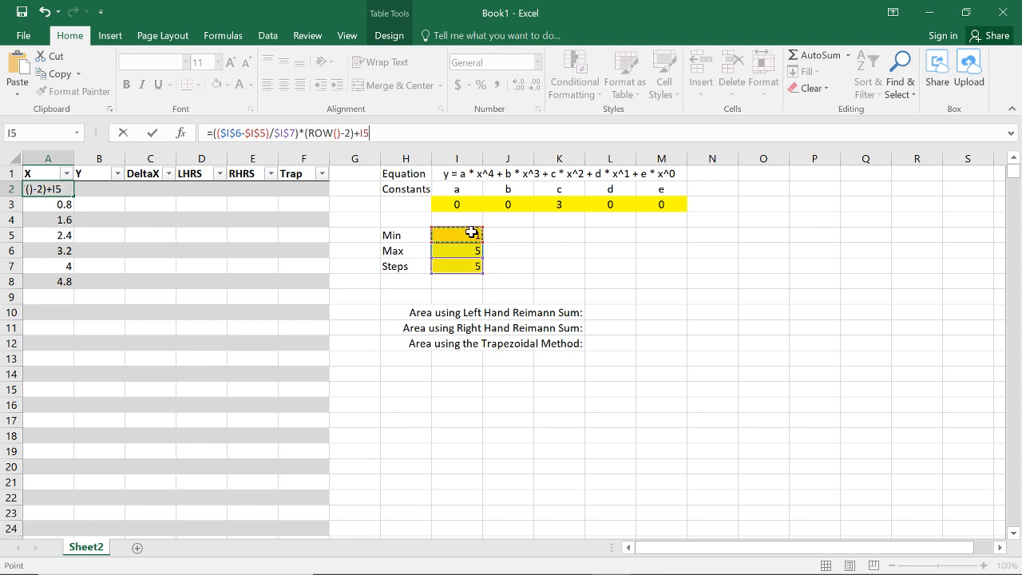
key("F4")
type("\\")
key("Return")
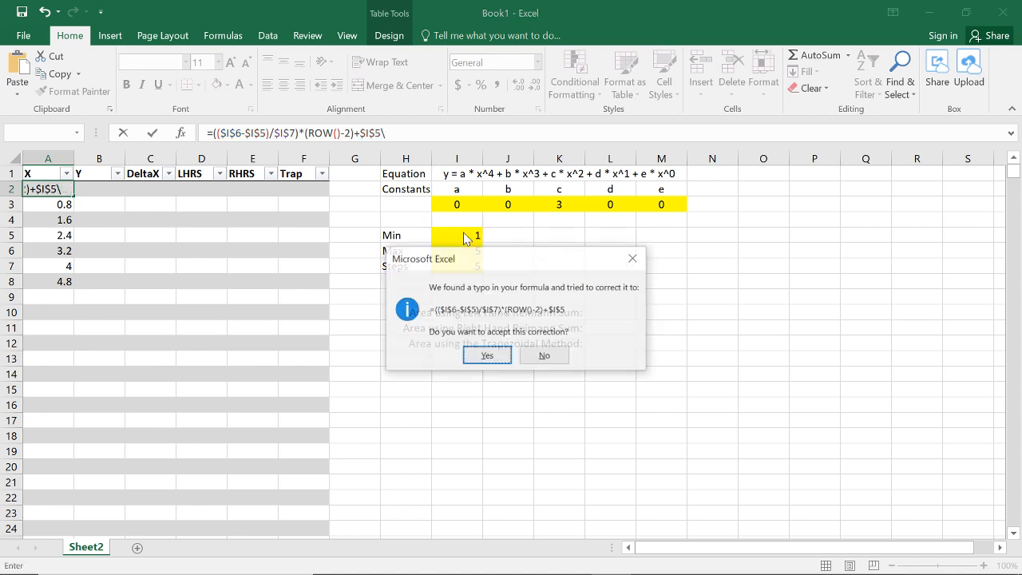
left_click(542, 355)
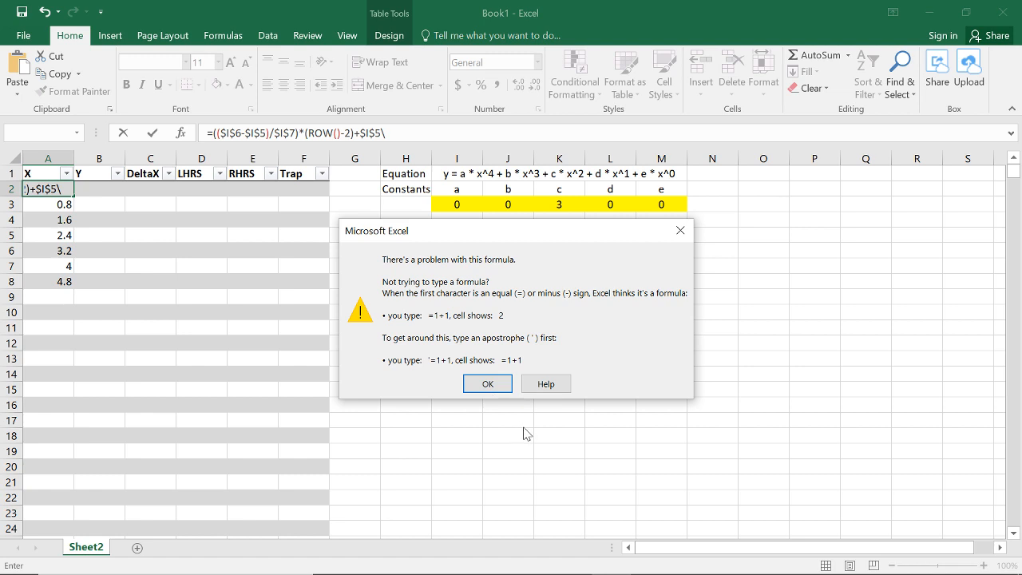
left_click(503, 383)
key("BackSpace")
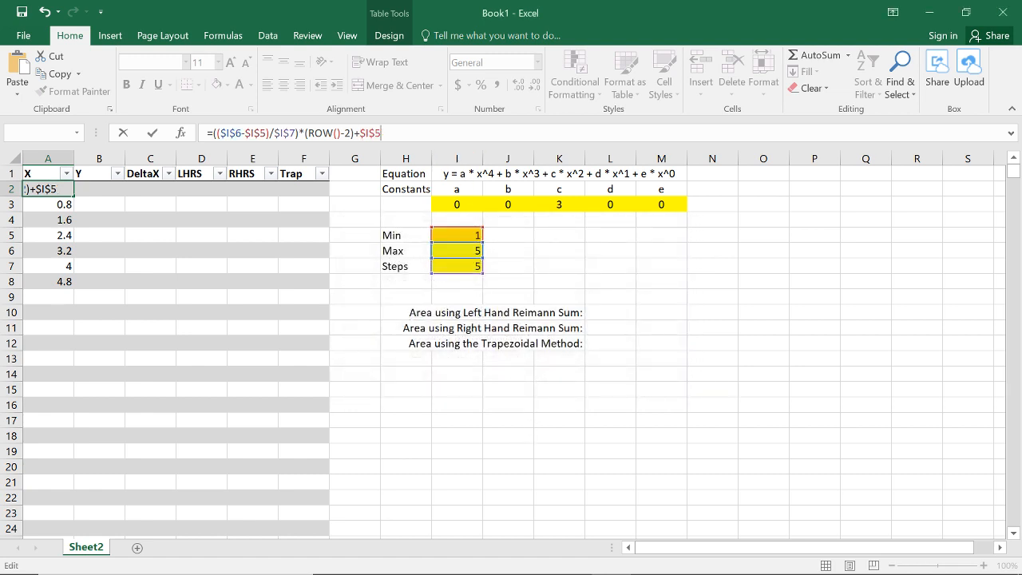
key("Return")
Step: Rewrite the A2 formula as an IF whose test begins with (($I$6-$I$5)/$I$7)*(ROW()-2)+$I$5>
left_click(57, 188)
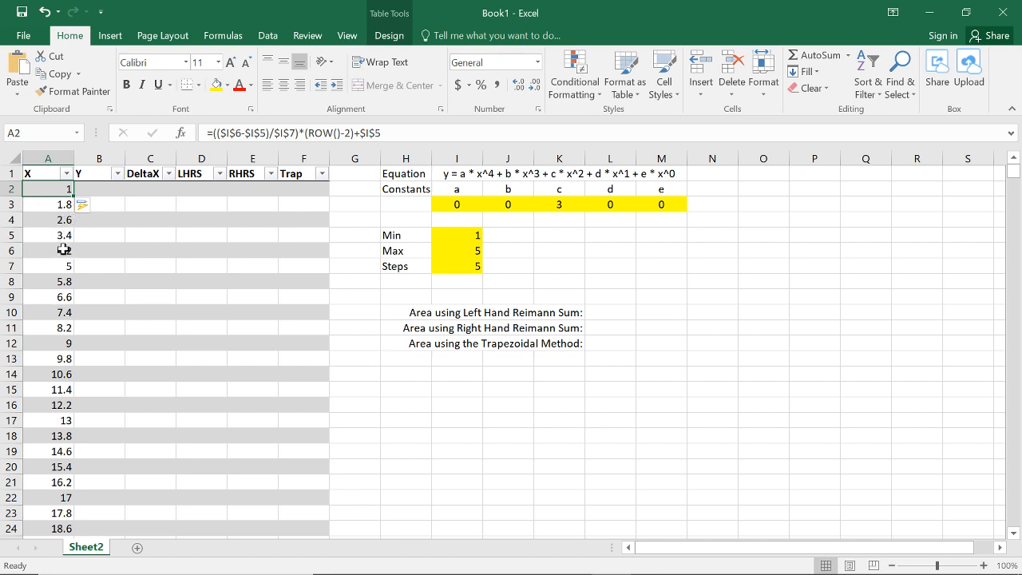
key("F2")
left_click_drag(384, 133, 214, 134)
key("BackSpace")
type("IF(")
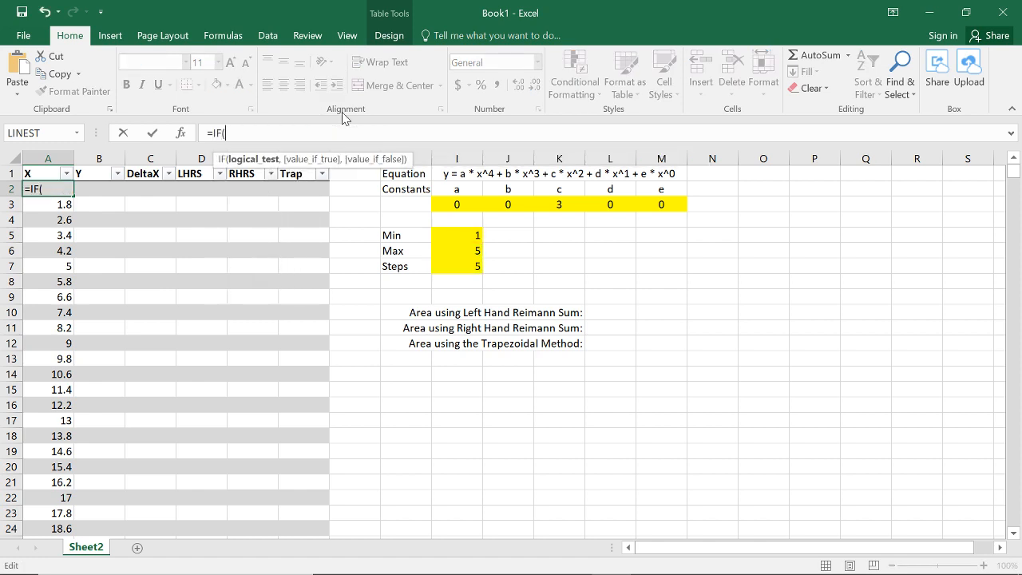
key("ctrl+v")
type(">")
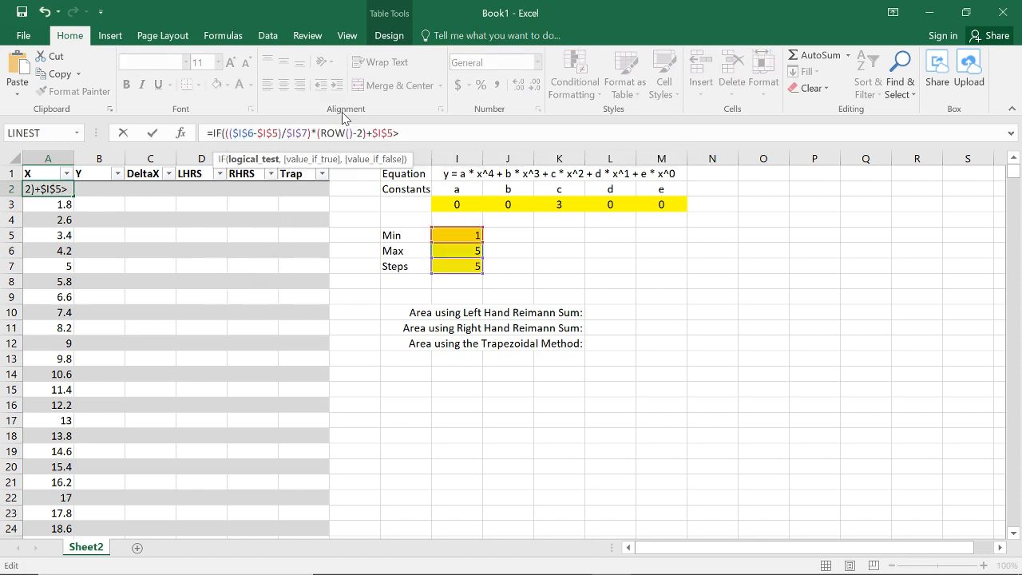
left_click(465, 234)
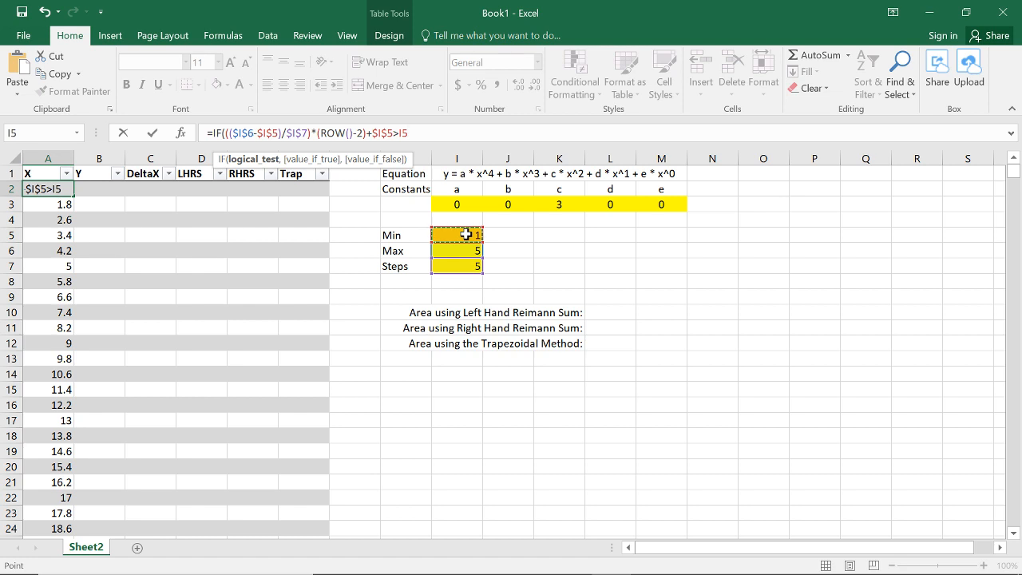
key("F4")
key("BackSpace")
key("BackSpace")
key("BackSpace")
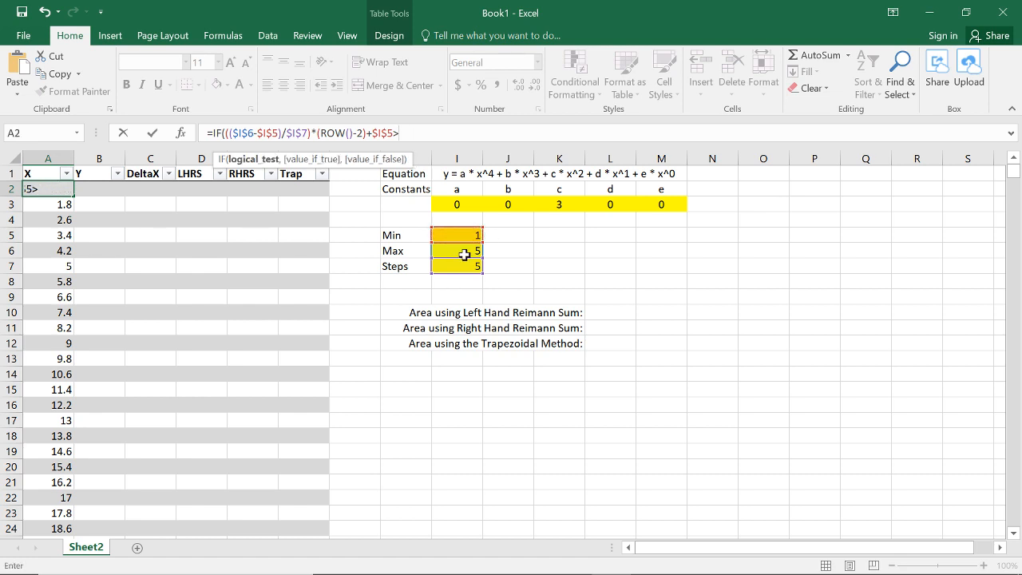
Step: Complete the IF in A2 by comparing against $I$6, returning "" if exceeded and otherwise (($I$6-$I$5)/$I$7)*(ROW()-2)+$I$5
left_click(468, 251)
type(",\"\",")
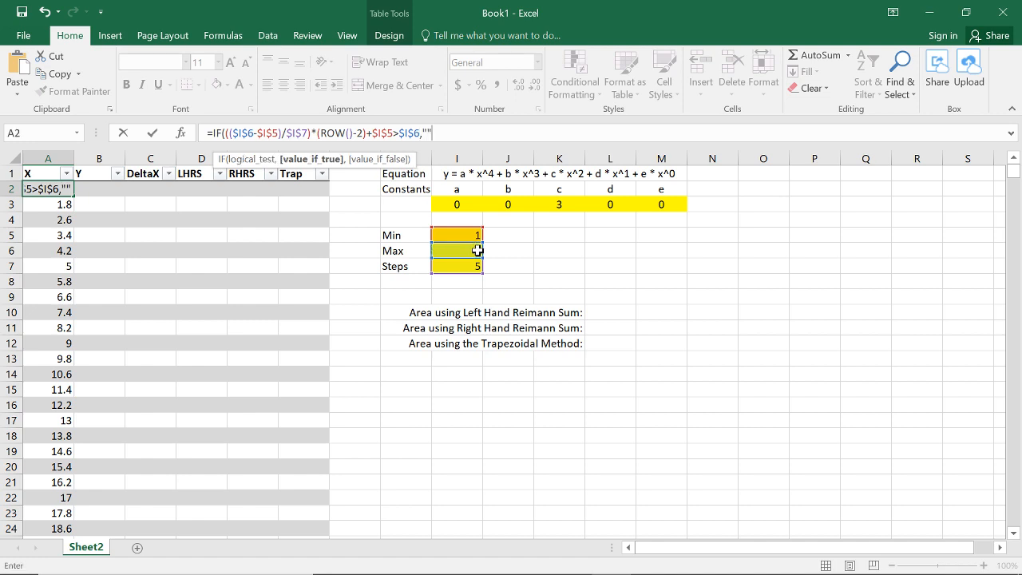
key("ctrl+v")
type(")")
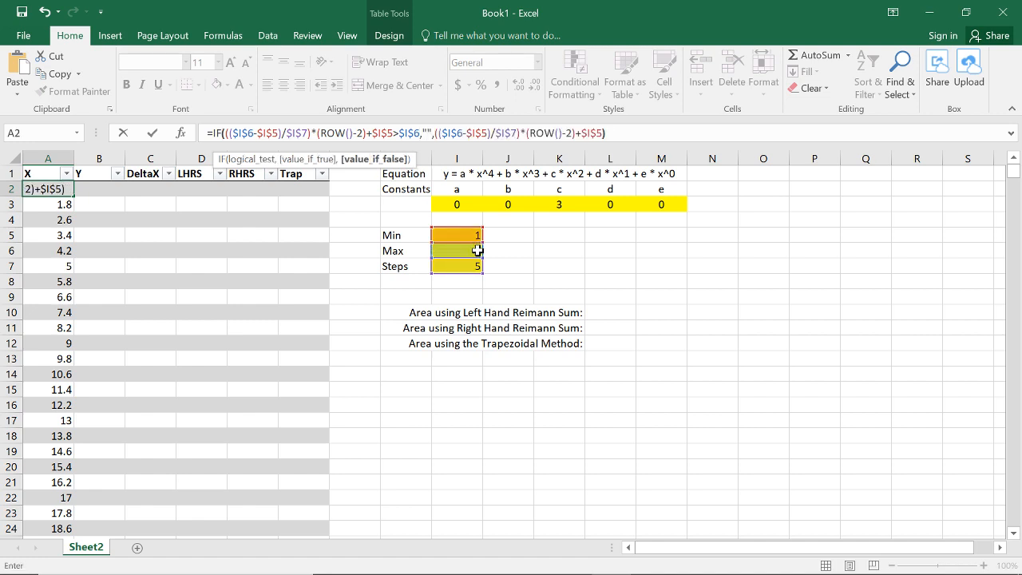
key("Return")
left_click(351, 369)
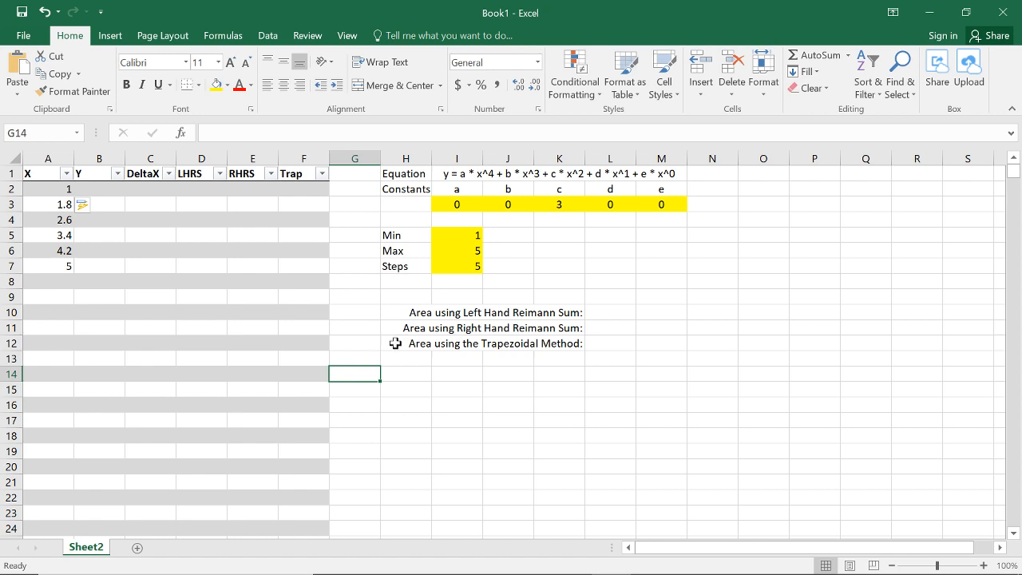
Step: Test the generated X values by setting the Min cell to 2
left_click(457, 235)
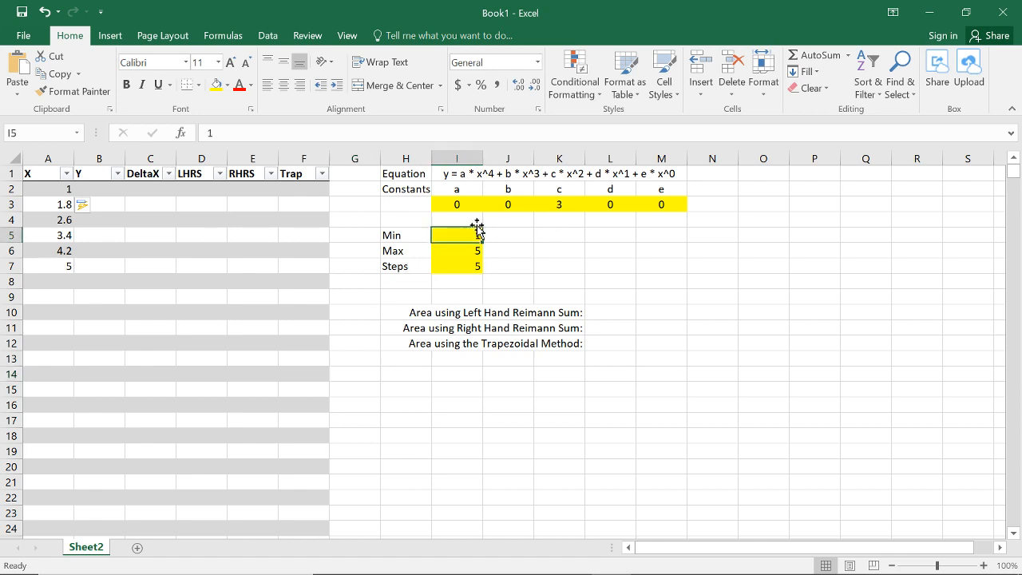
type("2")
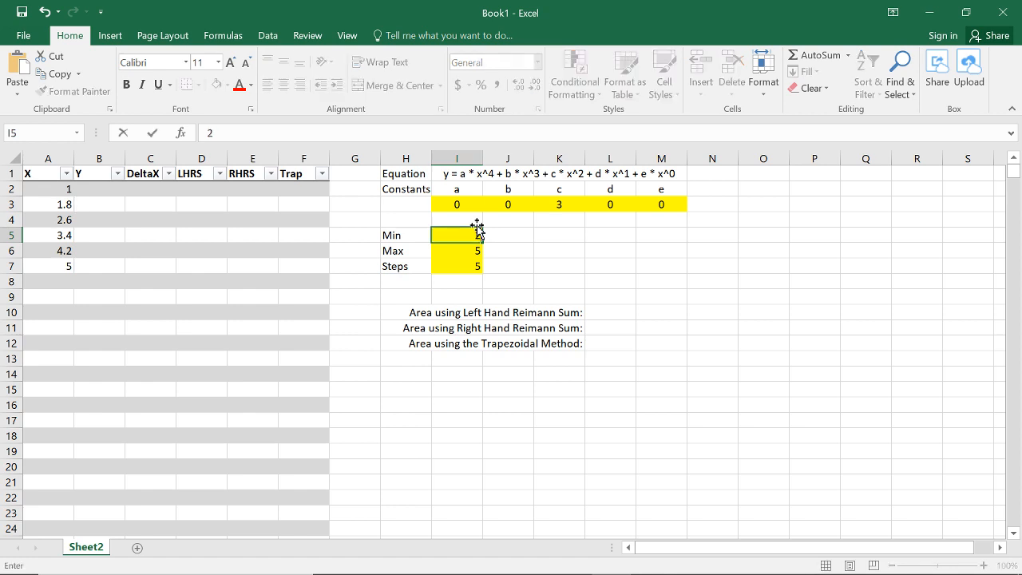
key("Return")
Step: Set the Steps cell to 4, the Max cell to 6 and the Min cell to 3 to test the X column
key("Return")
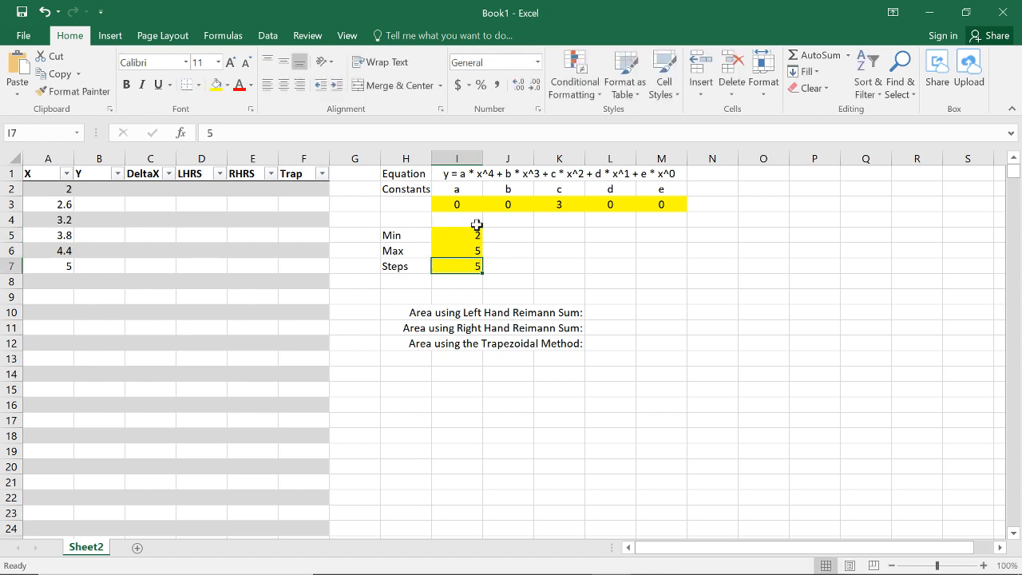
type("4")
key("Return")
key("Up")
key("Up")
type("6")
key("Return")
key("Up")
key("Up")
type("3")
key("Return")
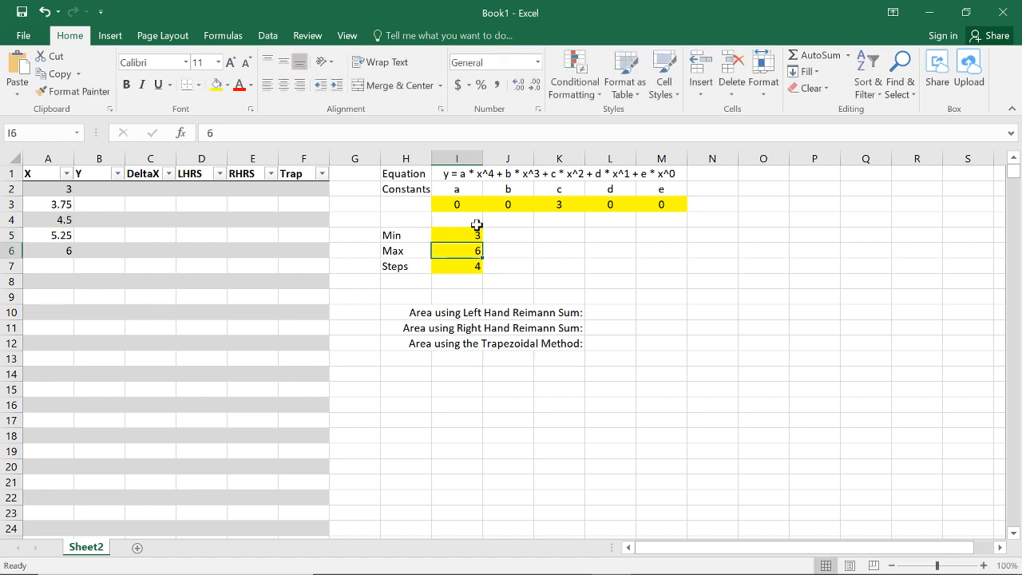
Step: Check the generated X values in A2:A6 against the Min, Max and Steps cells
key("Up")
key("Down")
key("Down")
key("Up")
key("Up")
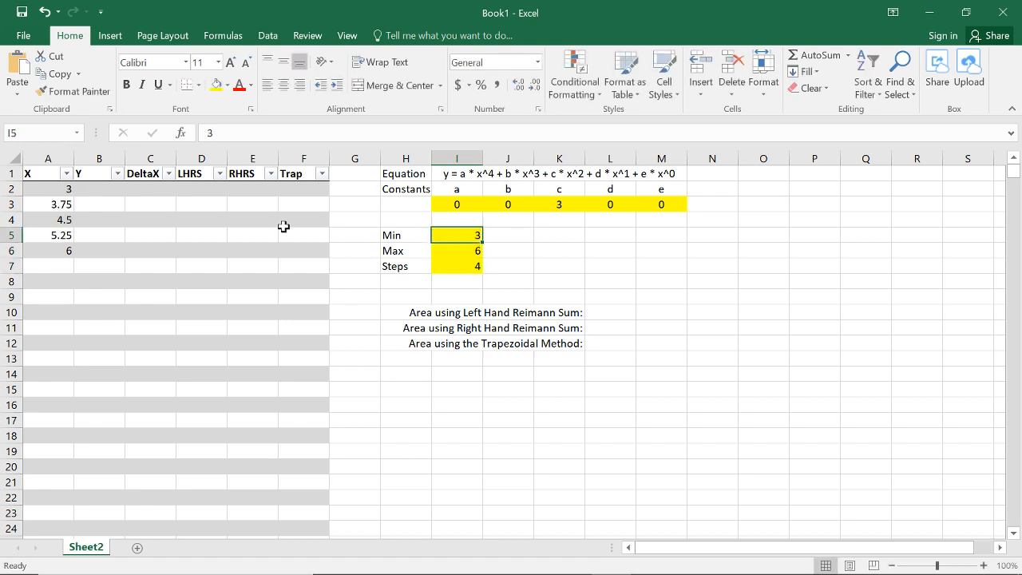
left_click_drag(56, 189, 64, 250)
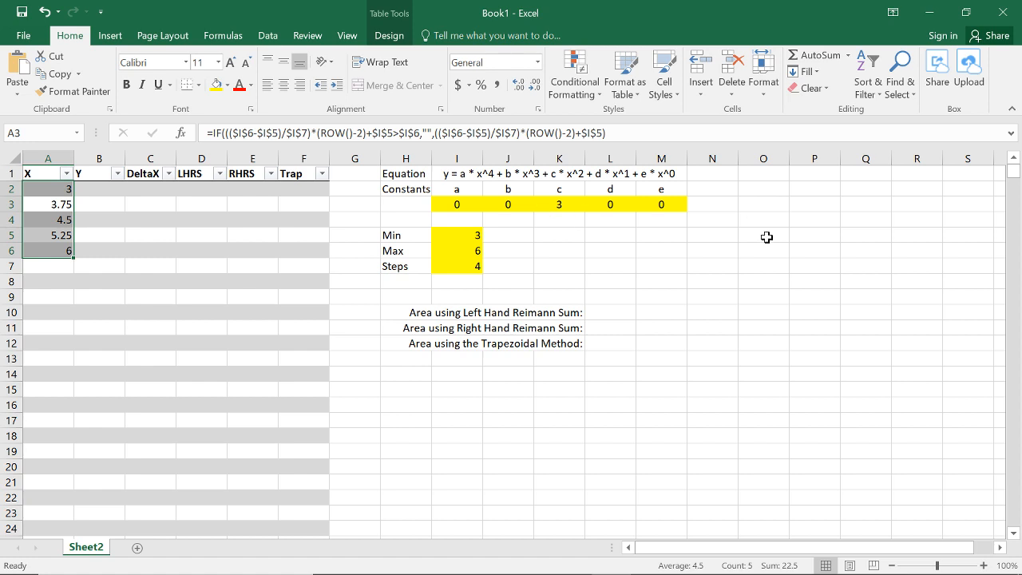
Step: Enter a trial reference to K5 in cell L5 and make it absolute as =$K$5
left_click(609, 235)
type("=")
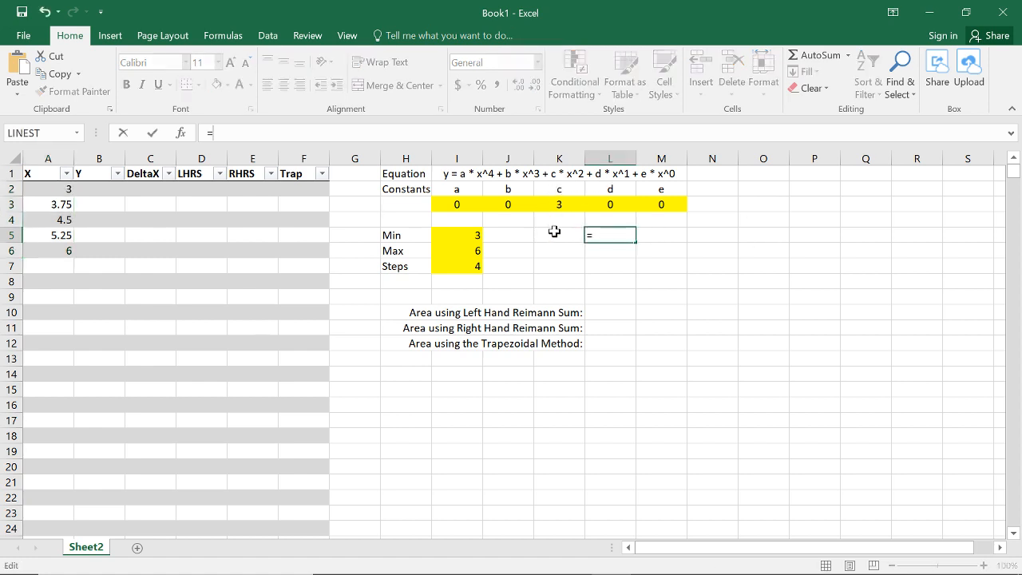
left_click(552, 232)
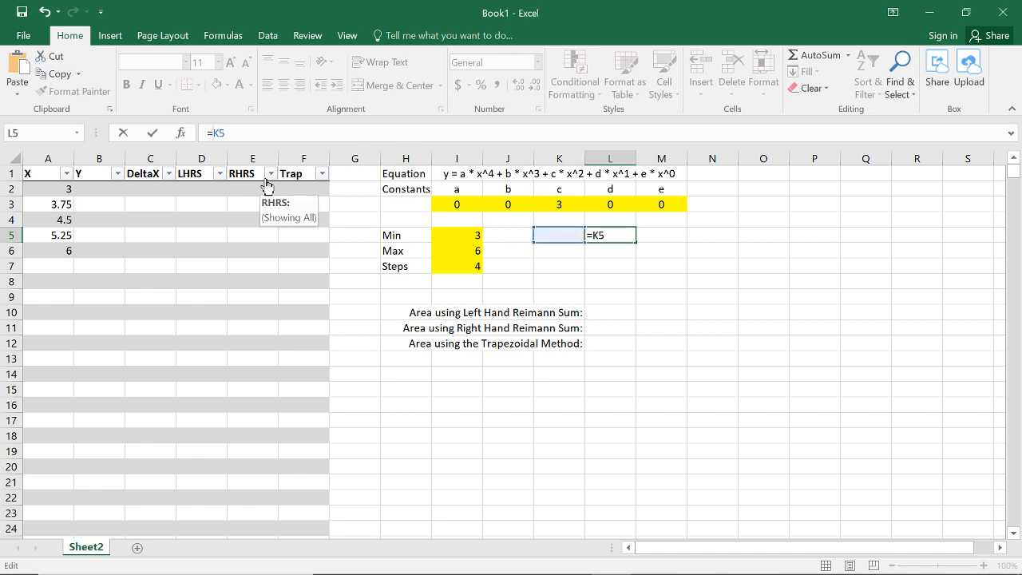
left_click(213, 133)
type("$")
left_click(226, 136)
type("$")
Step: Restore the trial reference in L5 to relative, cycle it through the absolute and mixed forms, and discard the entry
left_click(221, 136)
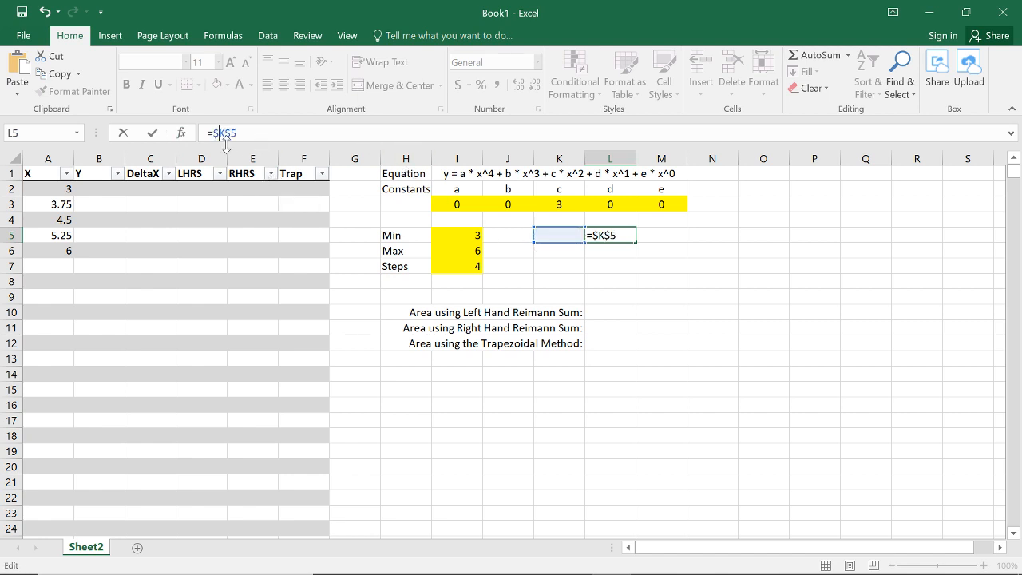
key("BackSpace")
left_click(226, 136)
key("BackSpace")
left_click(220, 135)
key("F4")
key("F4")
key("F4")
key("F4")
key("Escape")
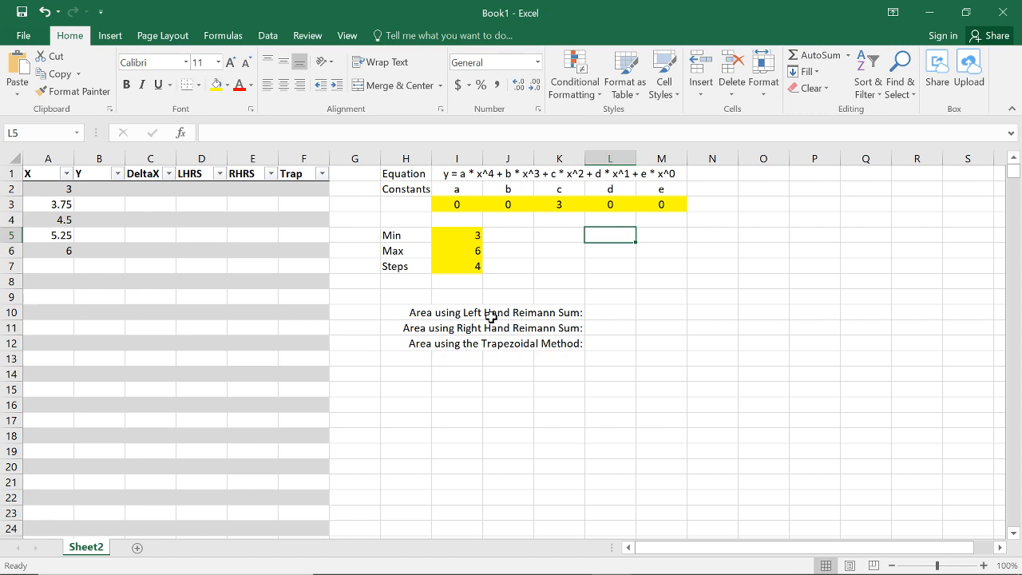
Step: Define the name max for the Max cell I6
left_click(53, 190)
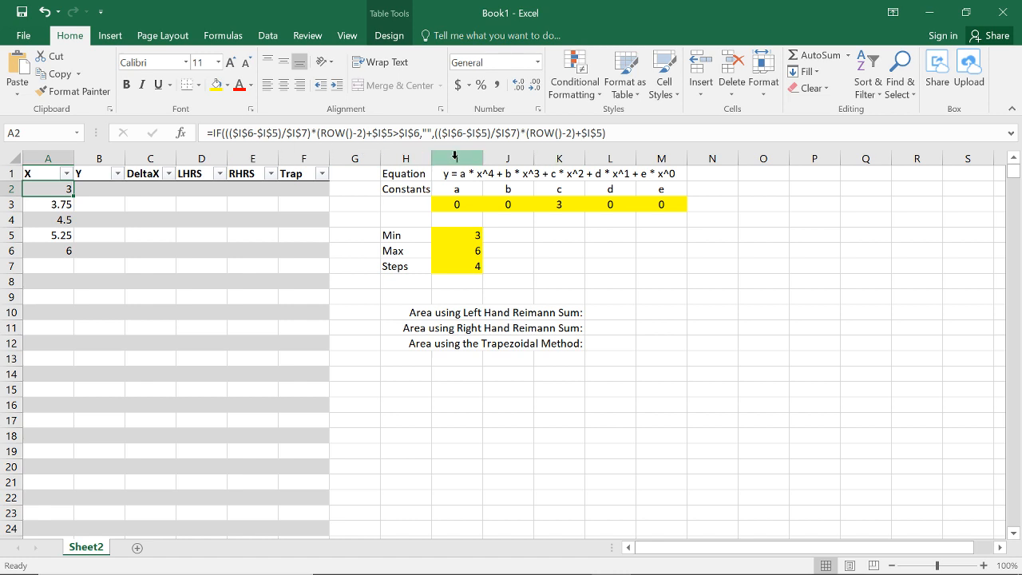
left_click(476, 252)
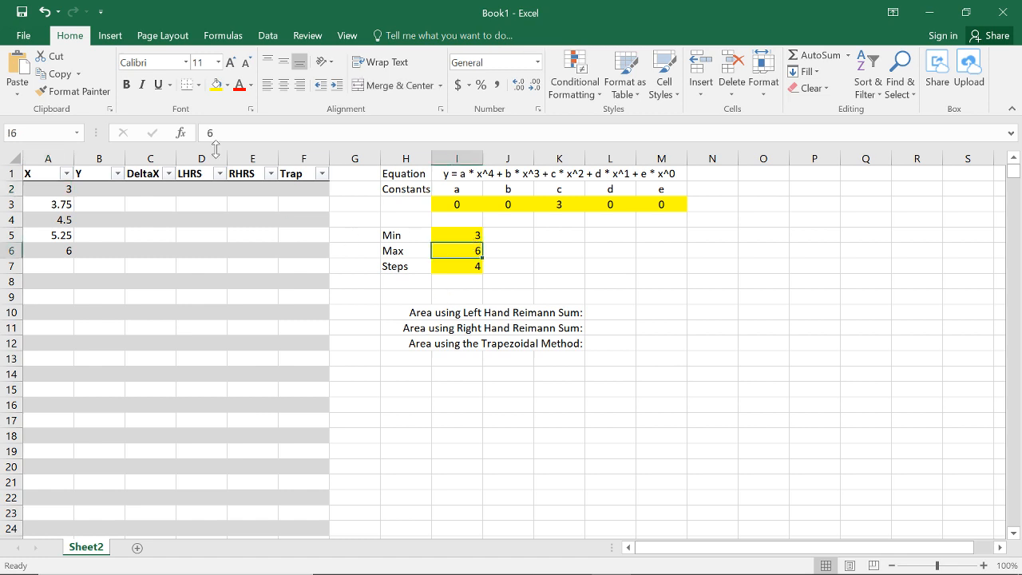
left_click(32, 133)
type("max")
key("Return")
Step: Define the name min for the Min cell I5 and steps for the Steps cell I7
left_click(458, 235)
left_click(13, 133)
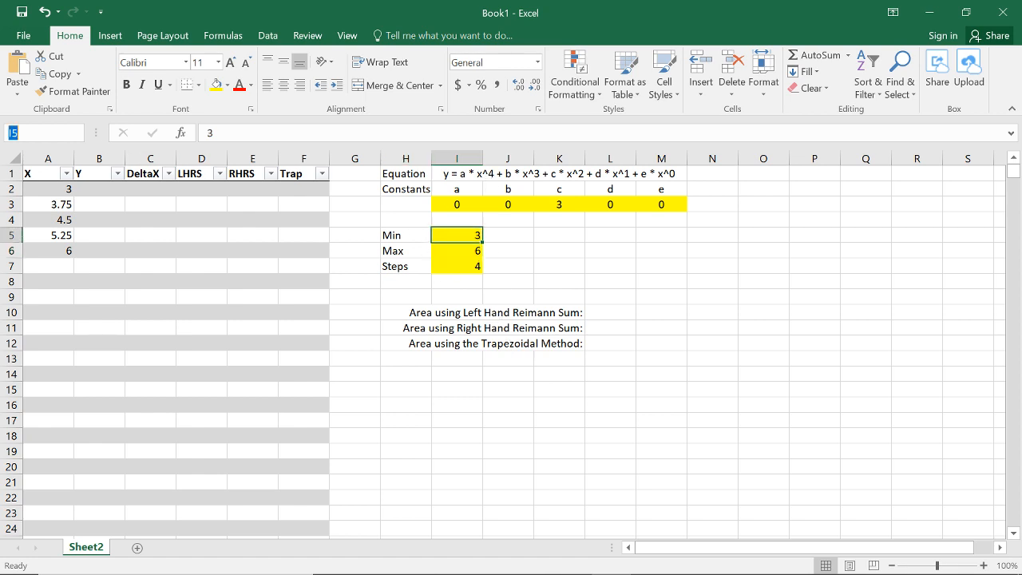
type("min")
key("Return")
left_click(452, 267)
left_click(40, 132)
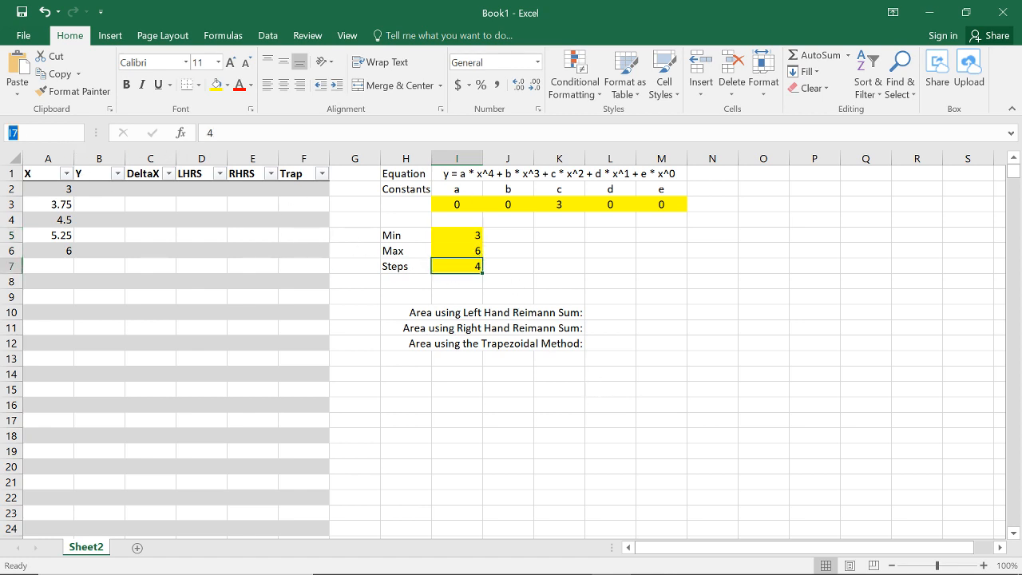
type("steps")
key("Return")
Step: Replace the first $I$6, $I$5 and $I$7 references in the A2 formula with max, min and setps
left_click(56, 187)
double_click(249, 133)
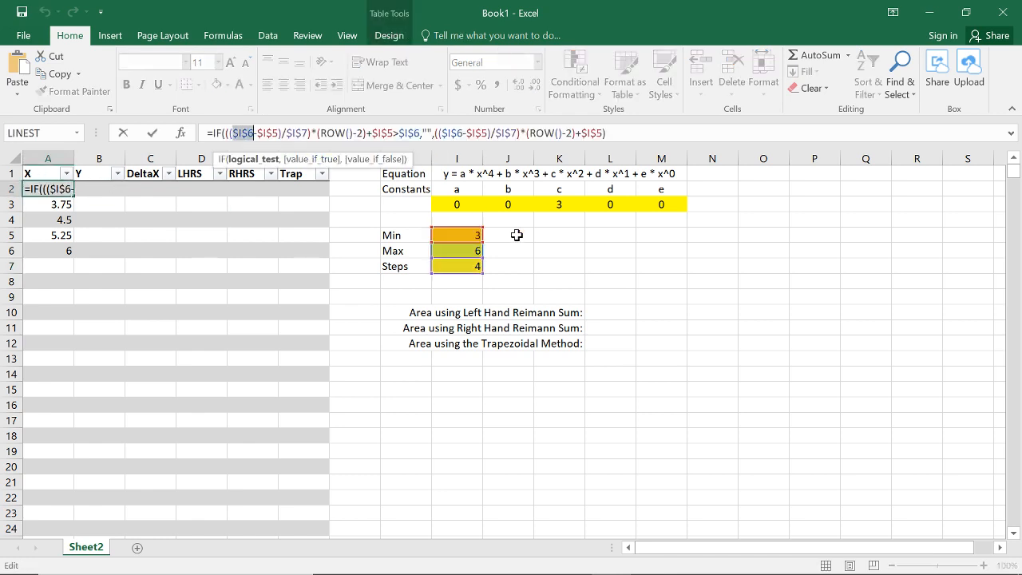
type("max")
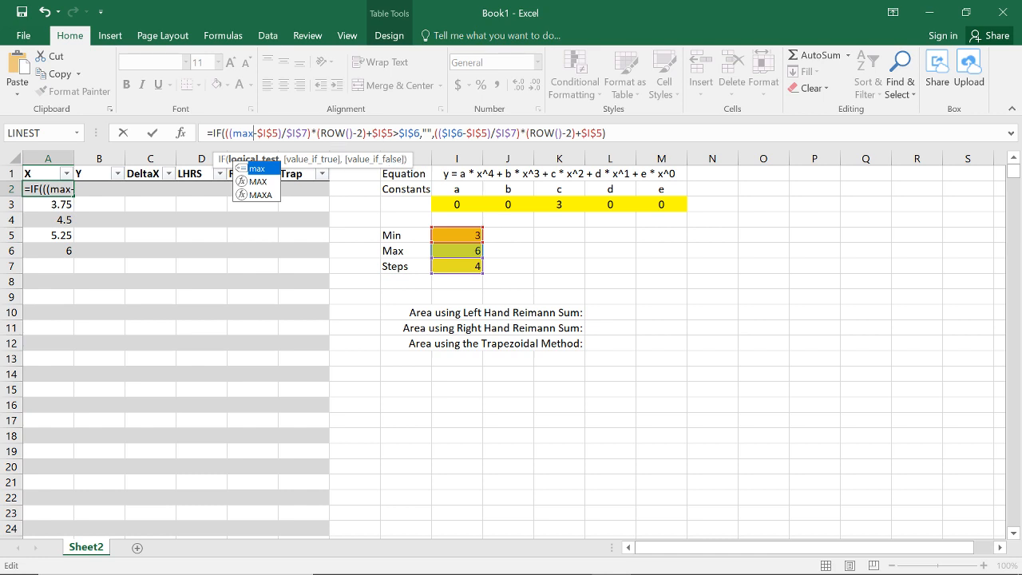
key("Escape")
left_click_drag(257, 133, 306, 134)
type("min")
left_click(285, 134)
type("setps")
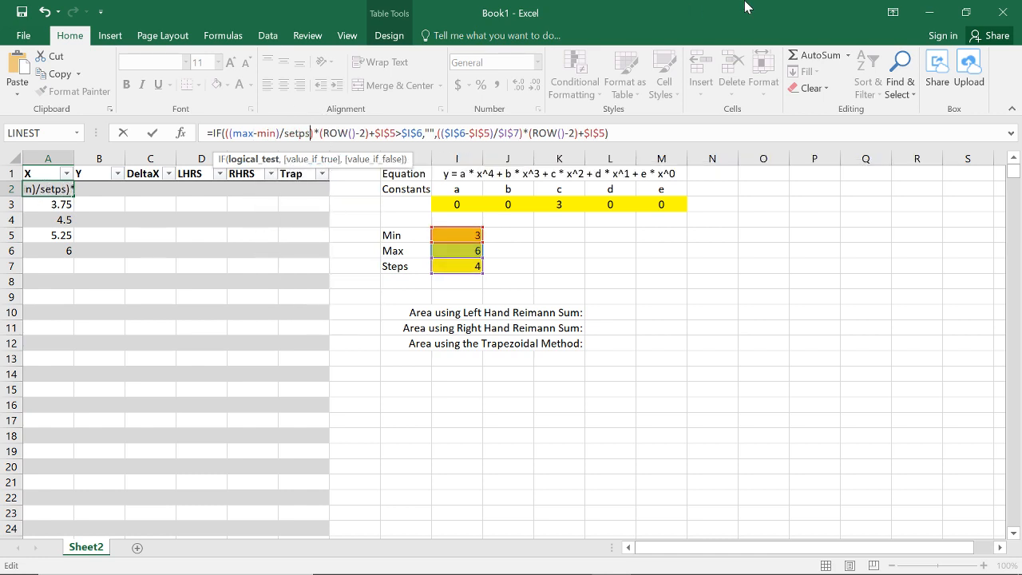
Step: Replace the remaining $I$5 and $I$6 references in the A2 formula's logical test with min and max
left_click_drag(375, 133, 422, 134)
type("min>")
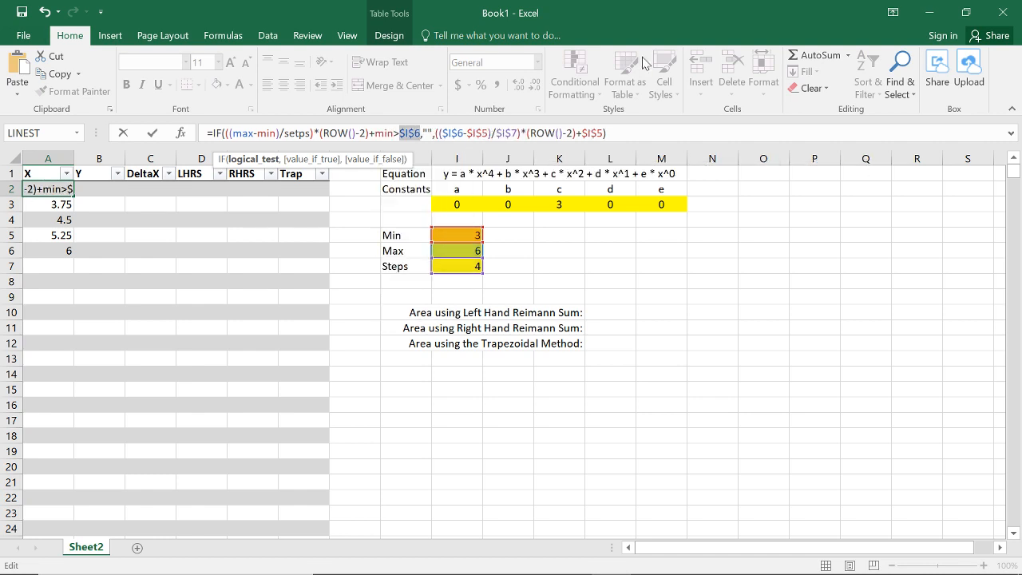
type("max")
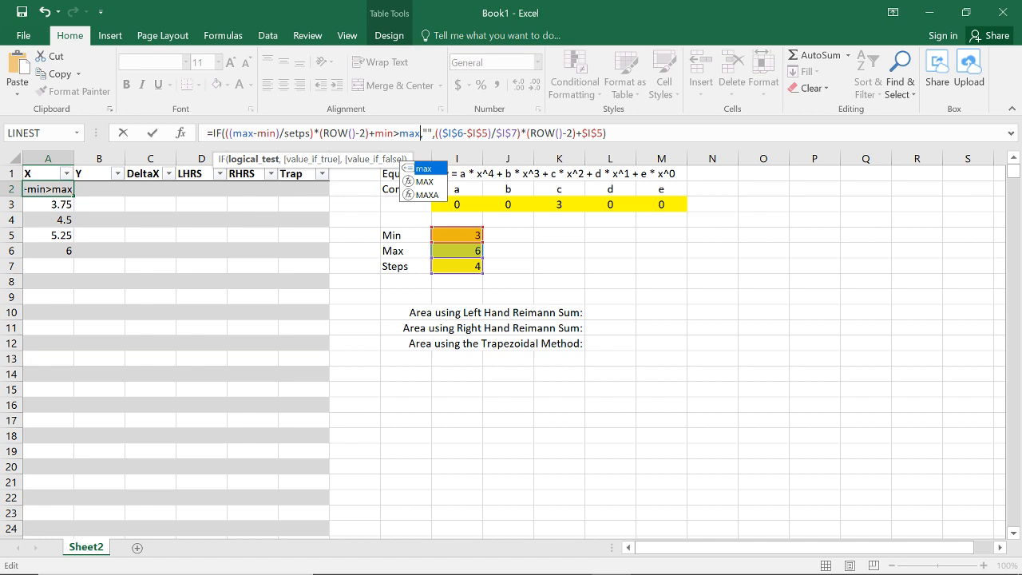
Step: Replace the value-if-false expression in the A2 formula with a copy of the logical test's (max-min)/setps)*(ROW()-2)+min expression
left_click_drag(230, 133, 395, 133)
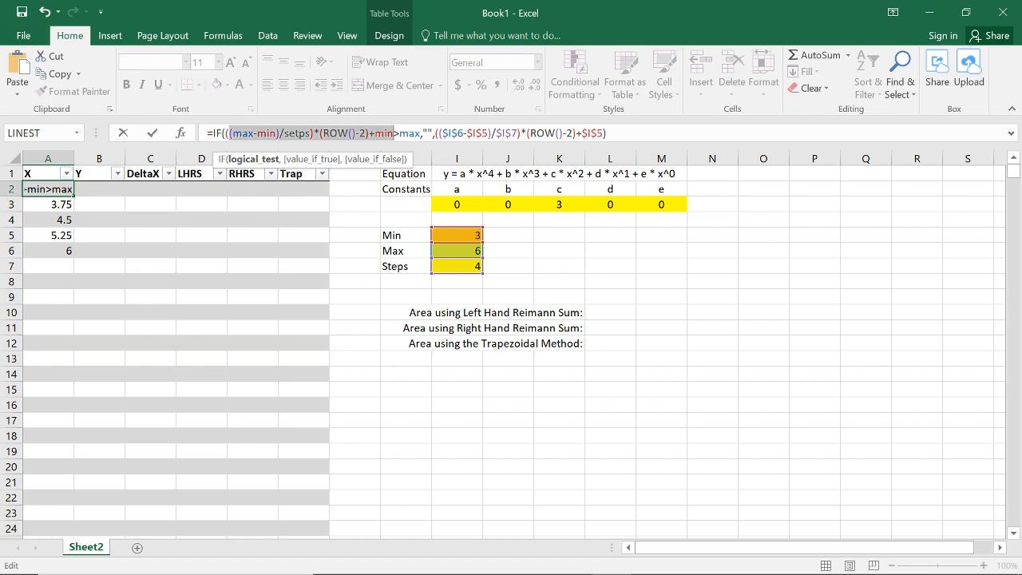
key("ctrl+c")
left_click_drag(434, 134, 604, 133)
key("ctrl+v")
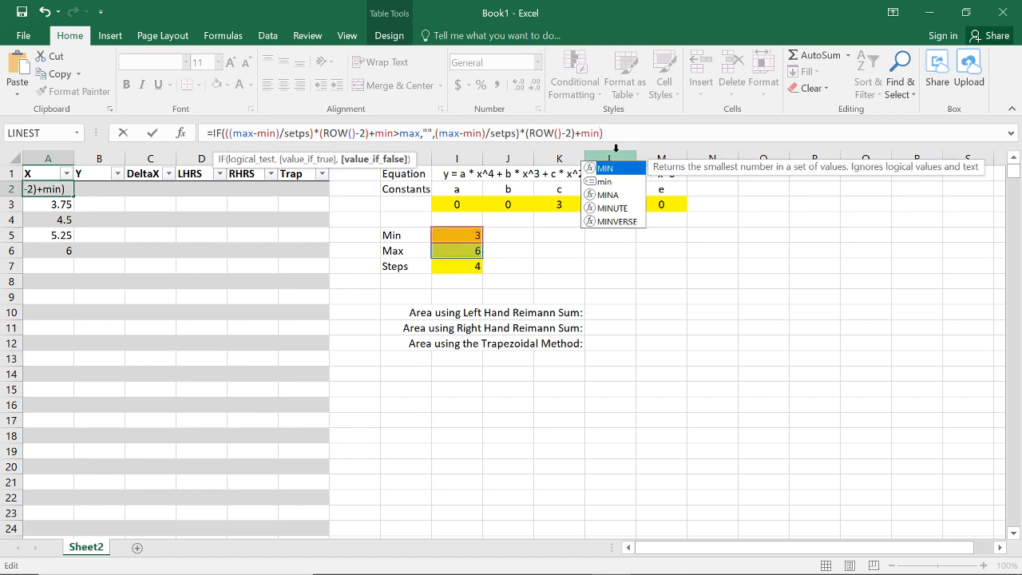
left_click(636, 134)
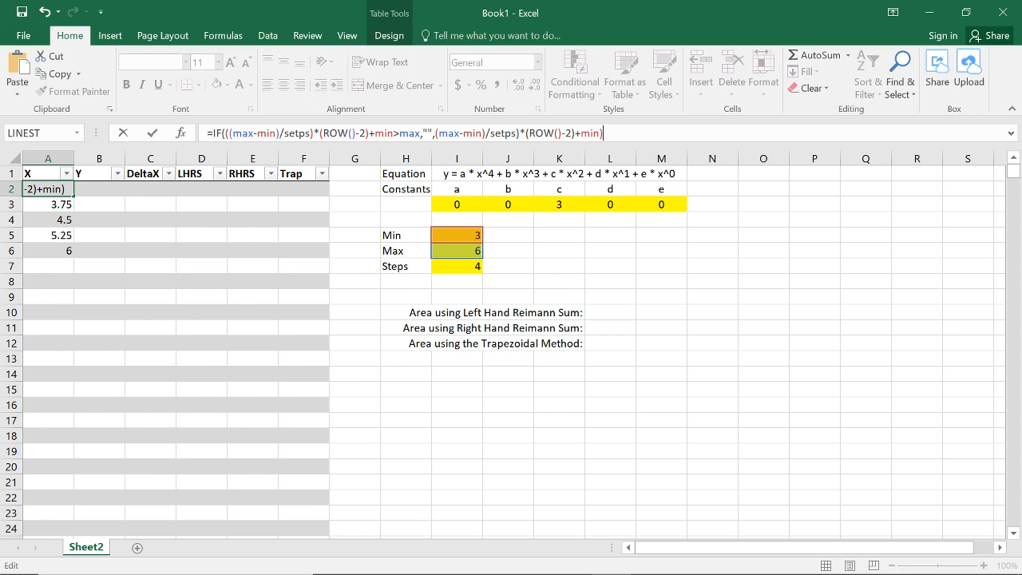
Step: Balance the parentheses in the A2 formula by adding an opening one before (max-min) in the value-if-false part, and enter it
key("Return")
key("Return")
key("Return")
key("Return")
key("End")
key("Return")
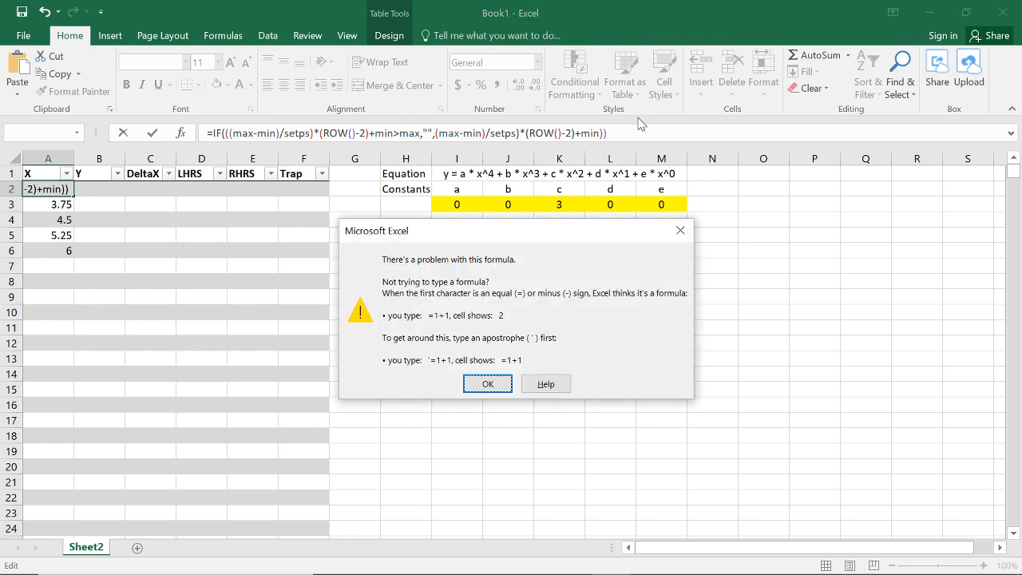
key("Return")
left_click(438, 133)
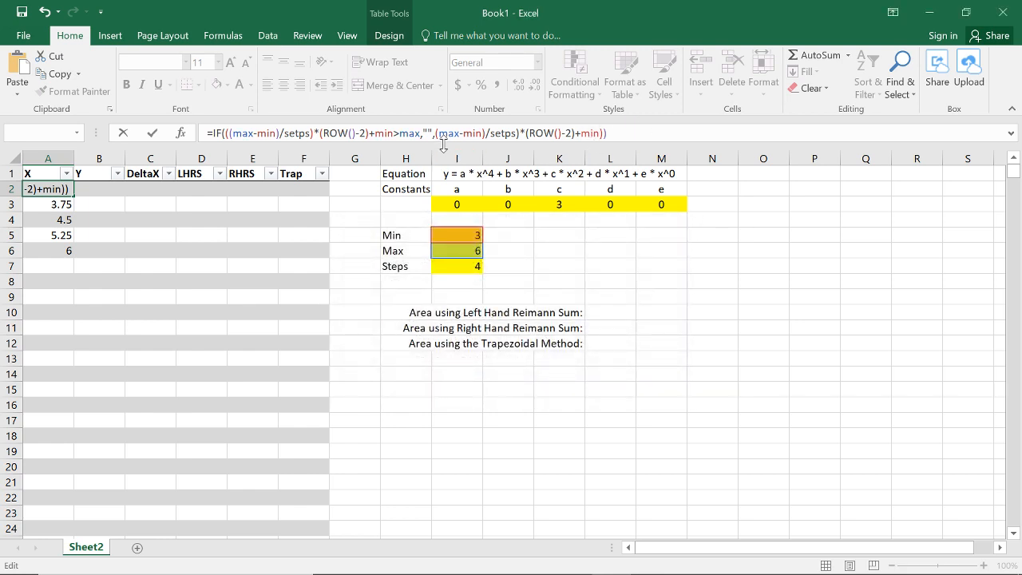
type("(")
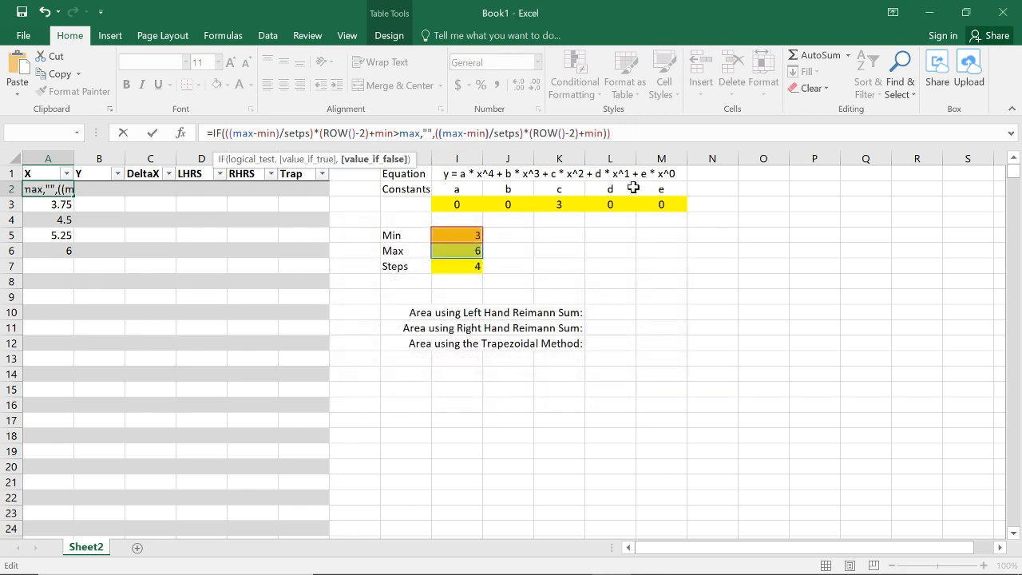
key("End")
key("BackSpace")
key("Return")
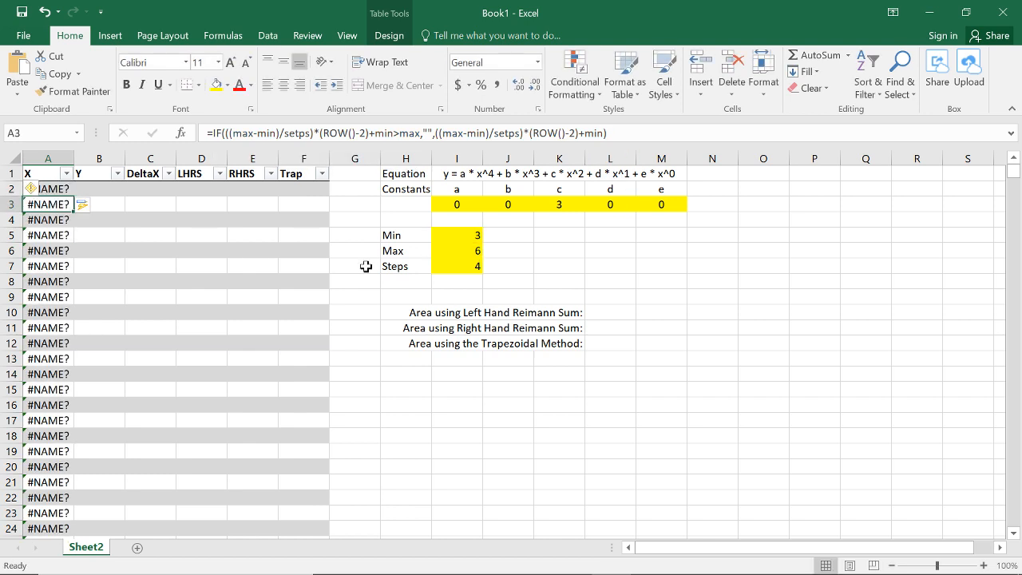
Step: Correct the misspelled setps to steps in both parts of the X column formula
left_click(67, 190)
left_click(519, 133)
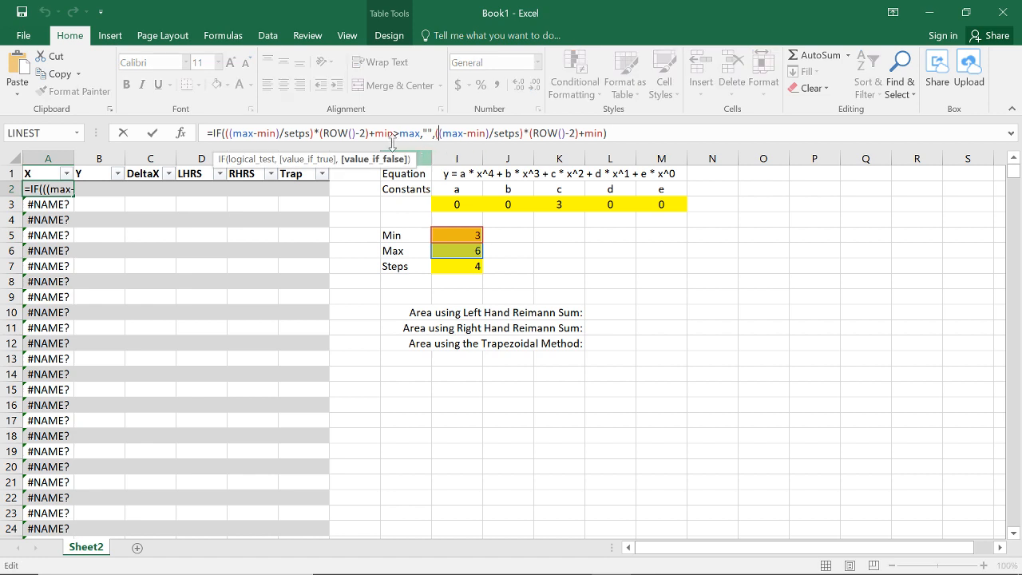
key("BackSpace")
key("BackSpace")
key("BackSpace")
key("BackSpace")
key("BackSpace")
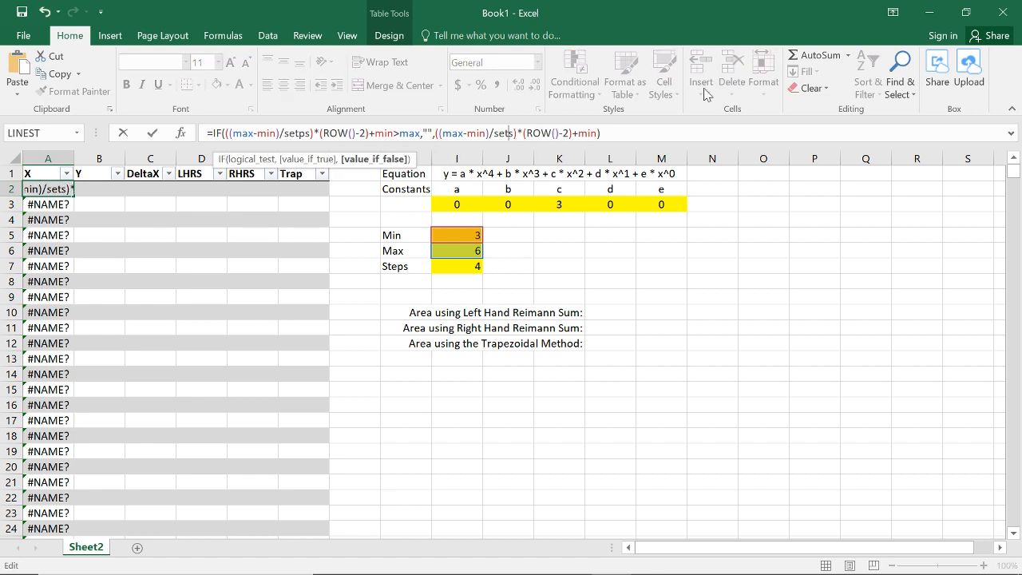
type("steps")
key("Return")
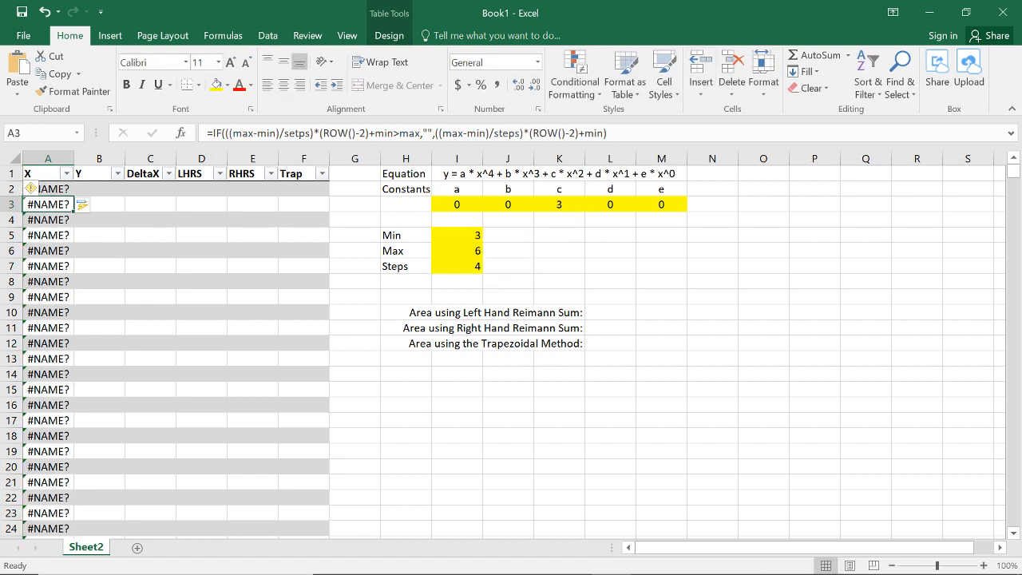
double_click(297, 133)
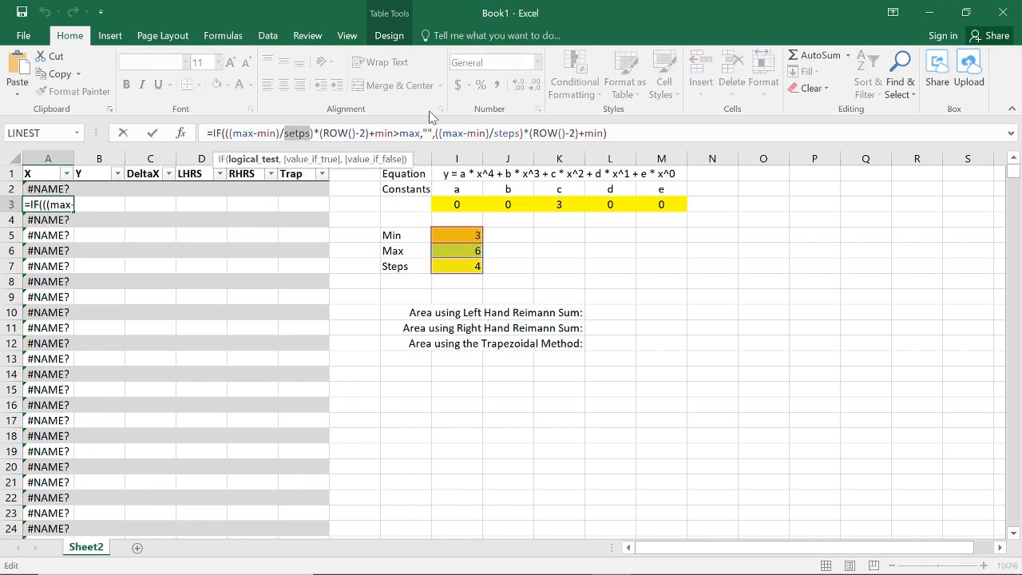
type("steps")
key("Return")
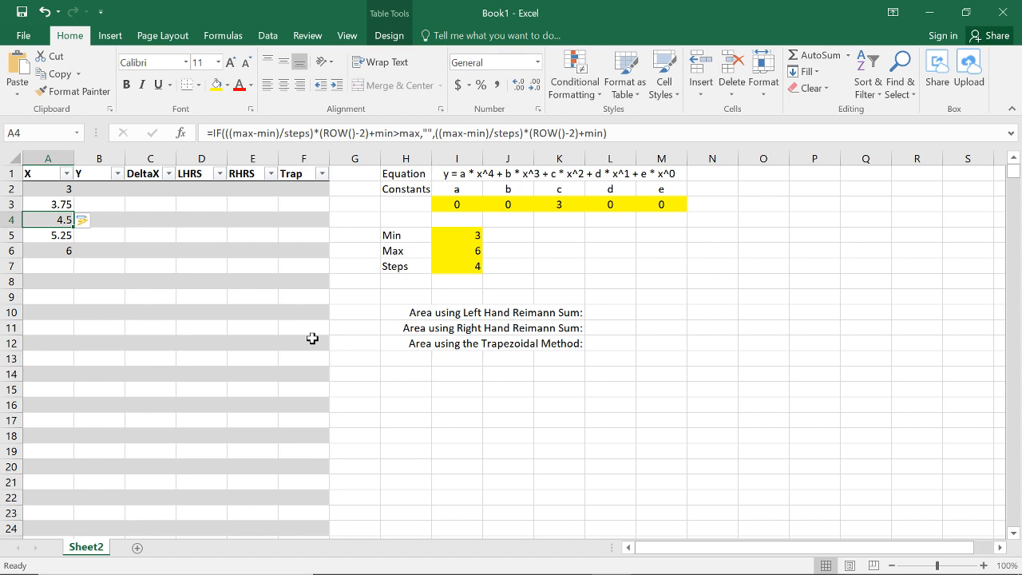
key("Right")
key("Up")
key("Up")
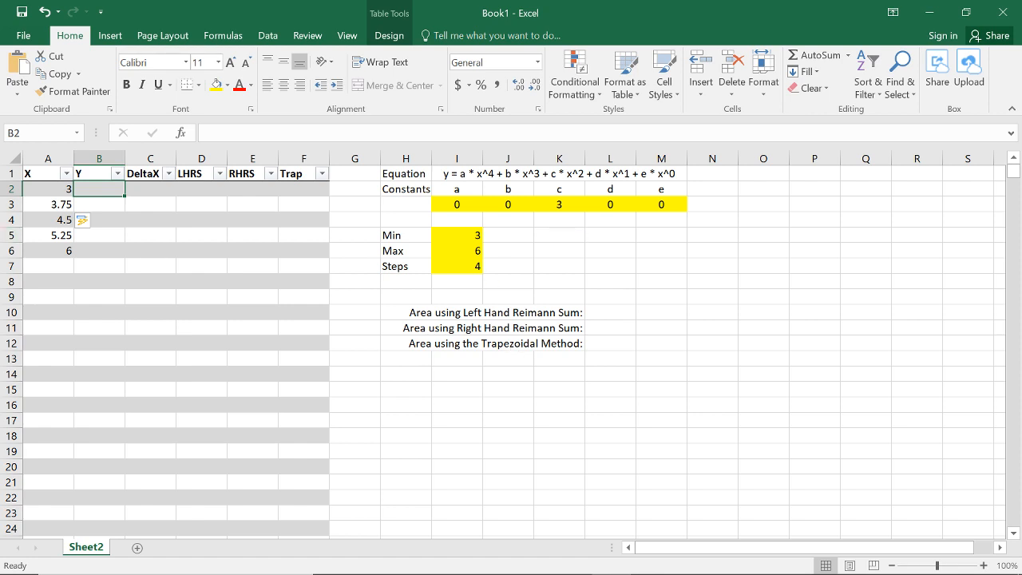
type("=")
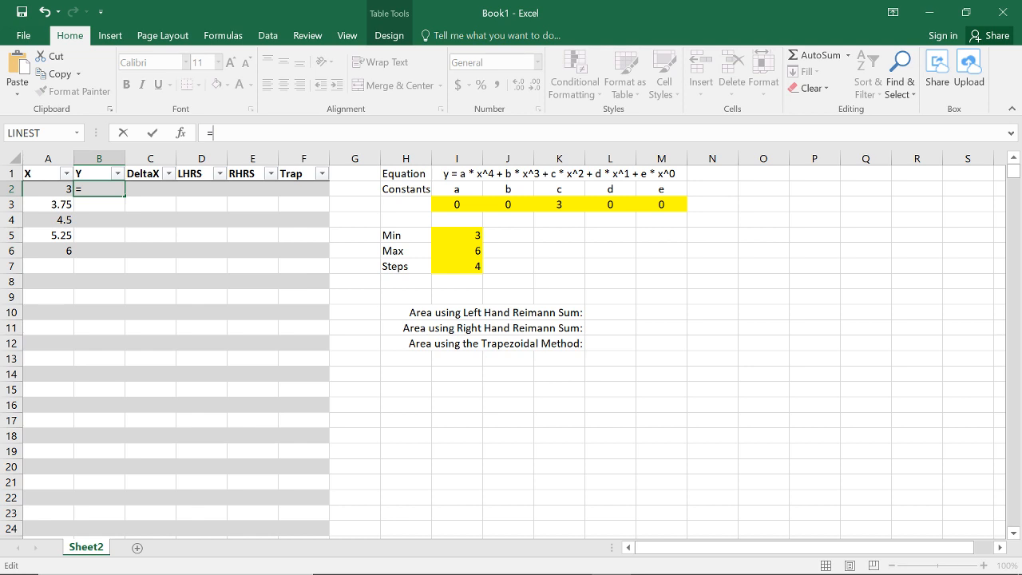
left_click(445, 205)
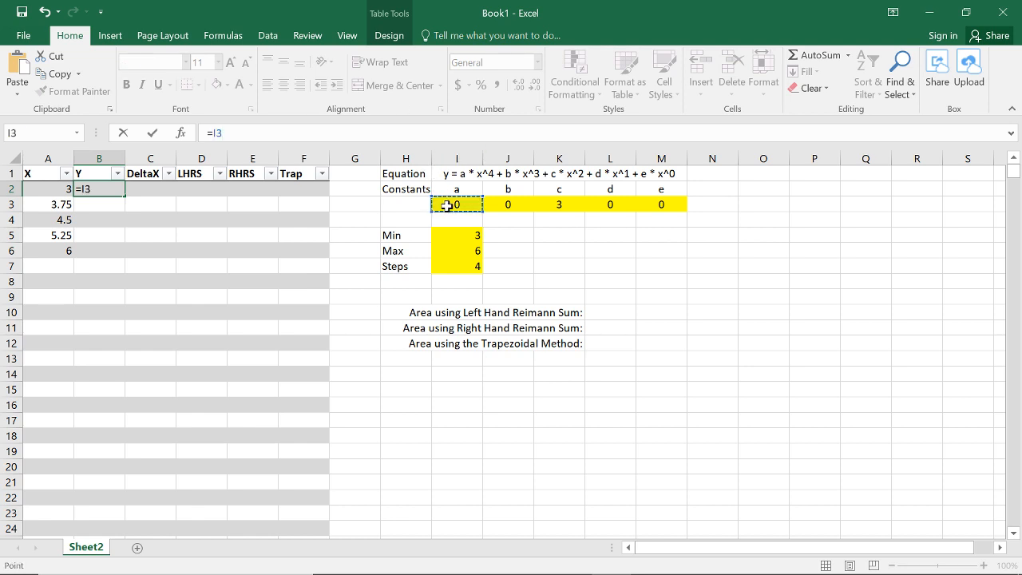
type("*")
left_click(64, 186)
type("^3")
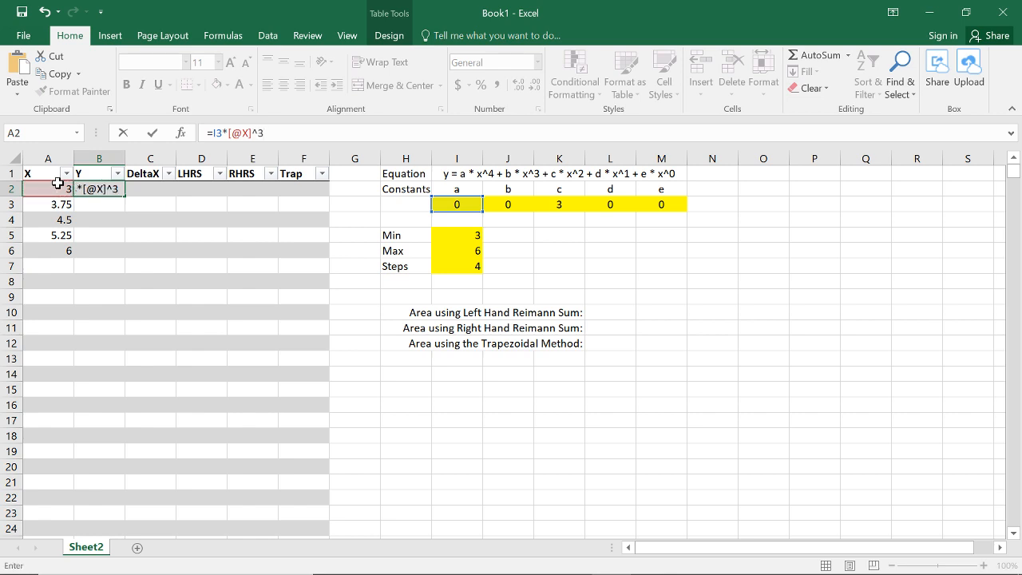
key("BackSpace")
type("4+")
left_click(503, 201)
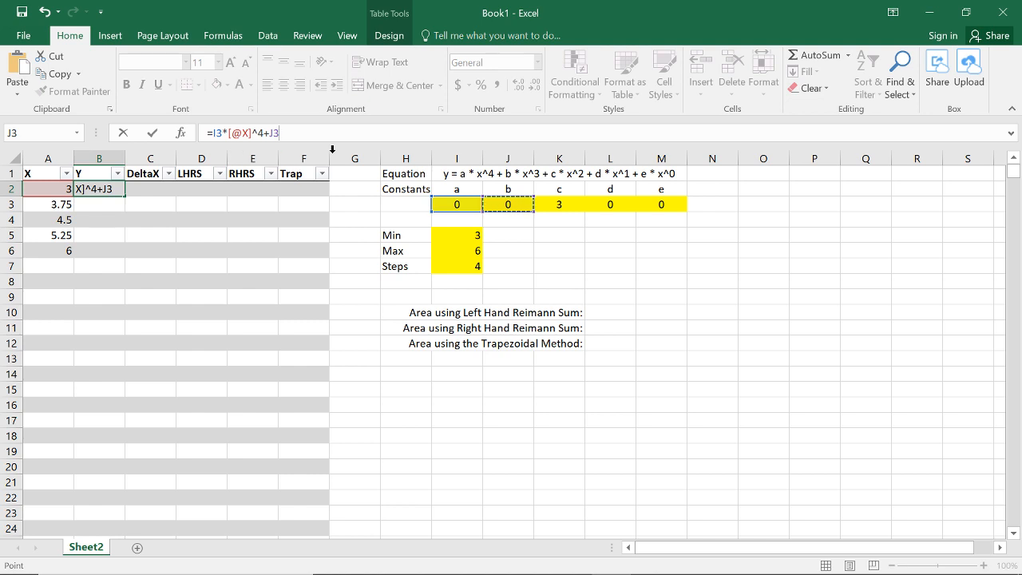
key("Escape")
Step: Define the name a for constant cell I3 and the name b for constant cell J3
left_click(463, 201)
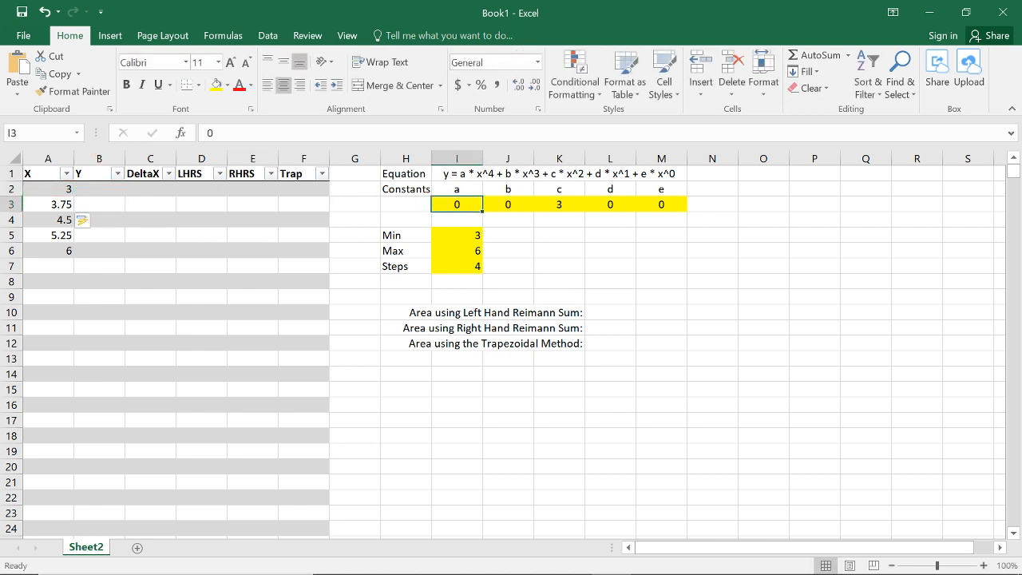
left_click(47, 133)
key("Escape")
key("Up")
key("Right")
key("Down")
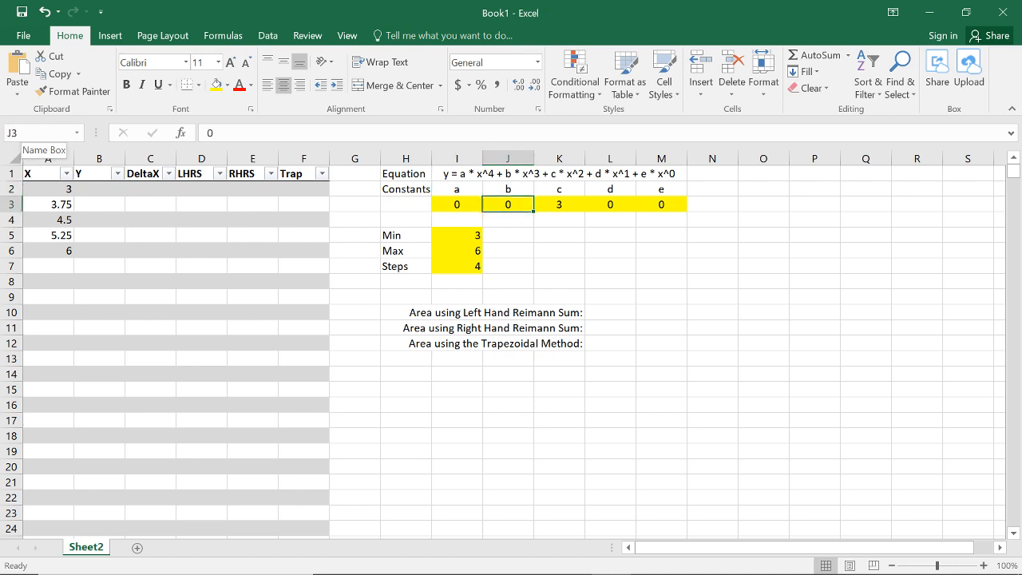
left_click(40, 133)
key("Escape")
key("Up")
key("Right")
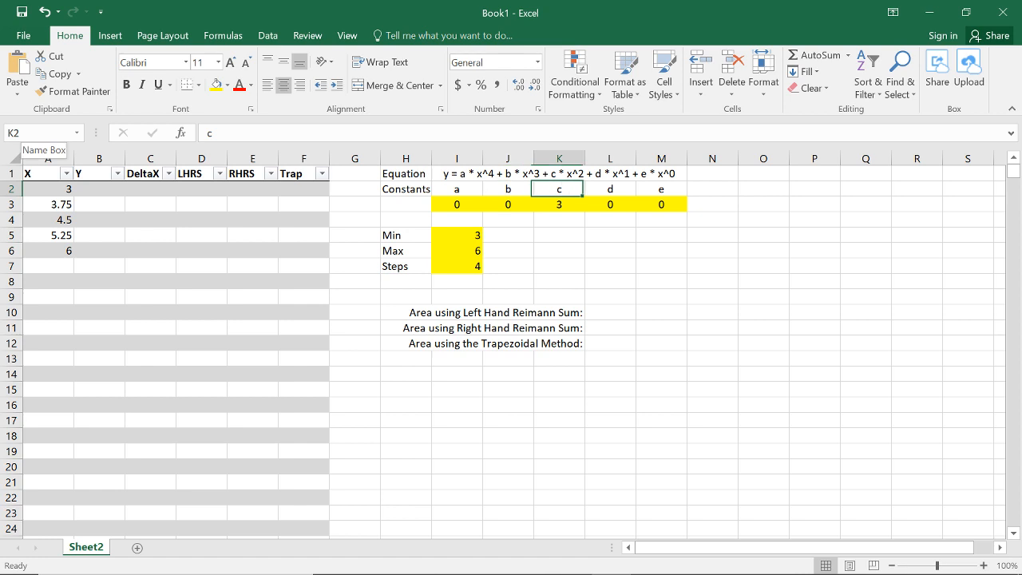
Step: Try to define the name c for constant cell K3
key("Down")
left_click(40, 134)
type("c")
key("Return")
key("Down")
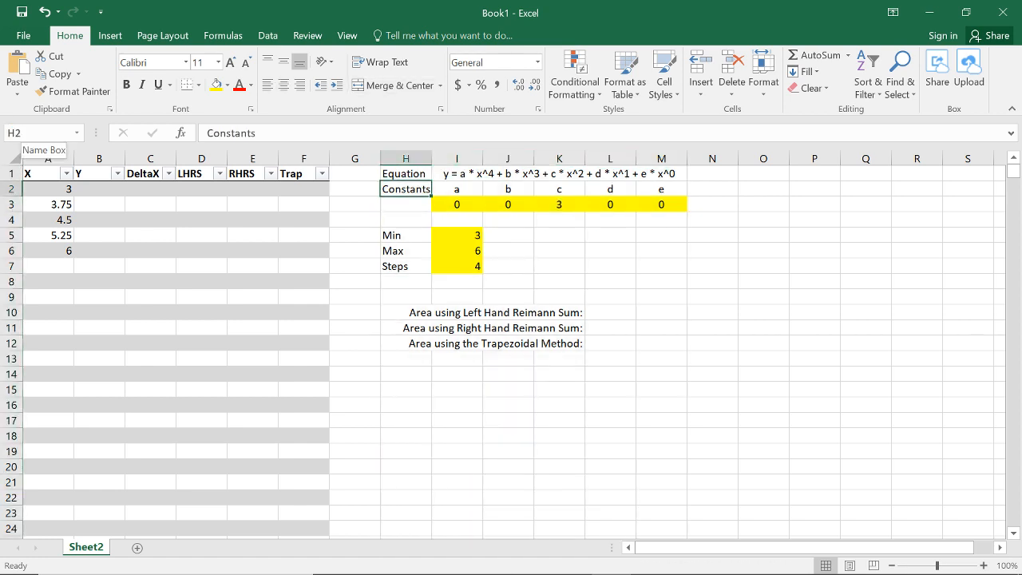
left_click(545, 205)
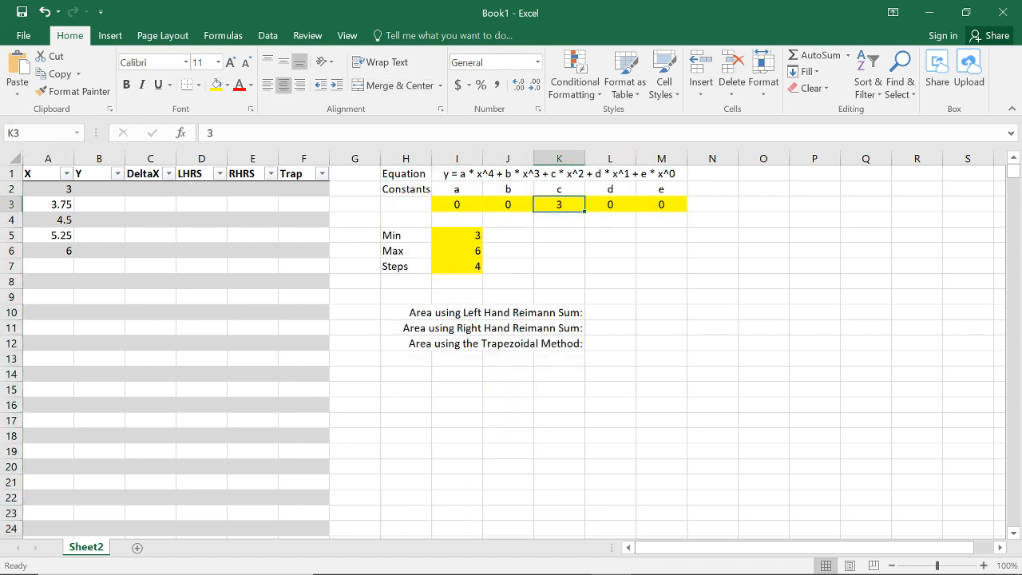
left_click(40, 133)
type("c")
key("Return")
key("Down")
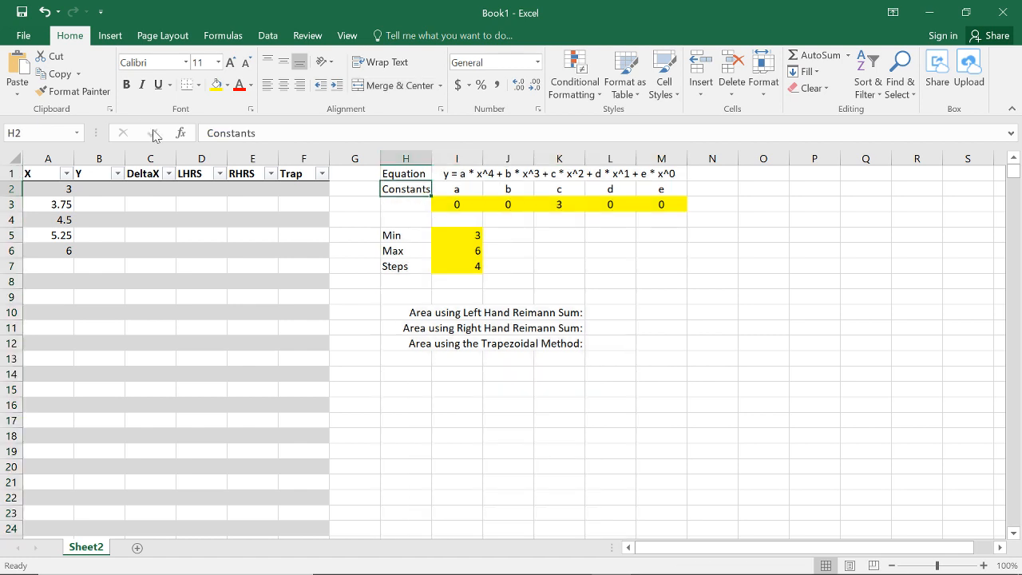
Step: Define the name see for constant cell K3 and the name d for constant cell L3
left_click(560, 206)
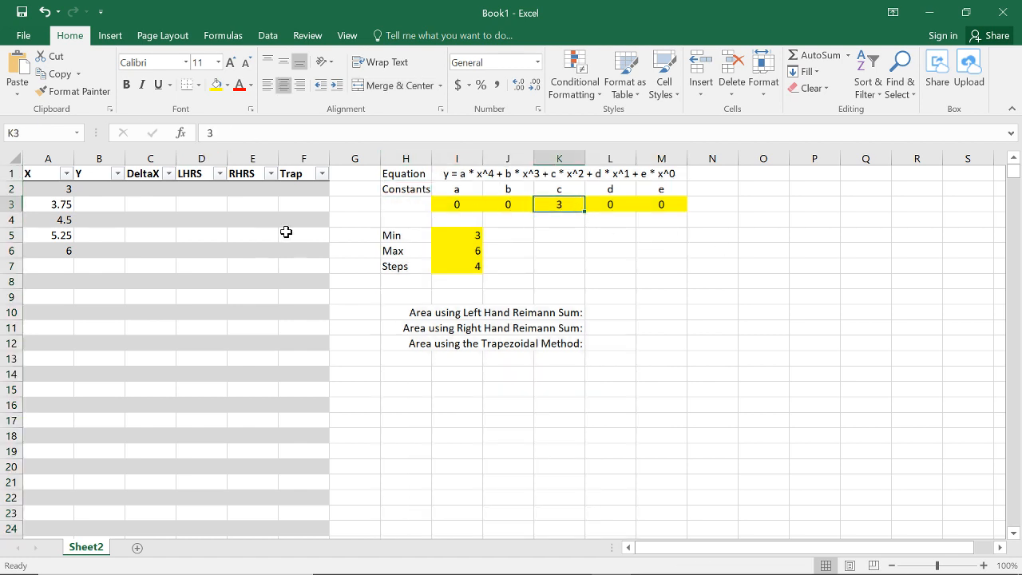
left_click(40, 134)
left_click(627, 206)
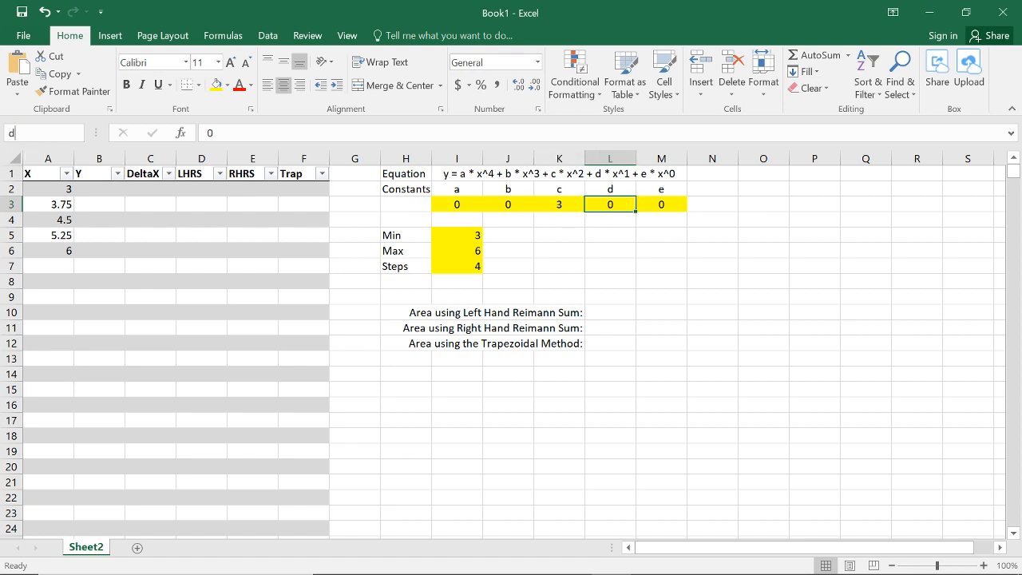
left_click(32, 133)
type("d")
Step: Define the name e for constant cell M3
left_click(662, 202)
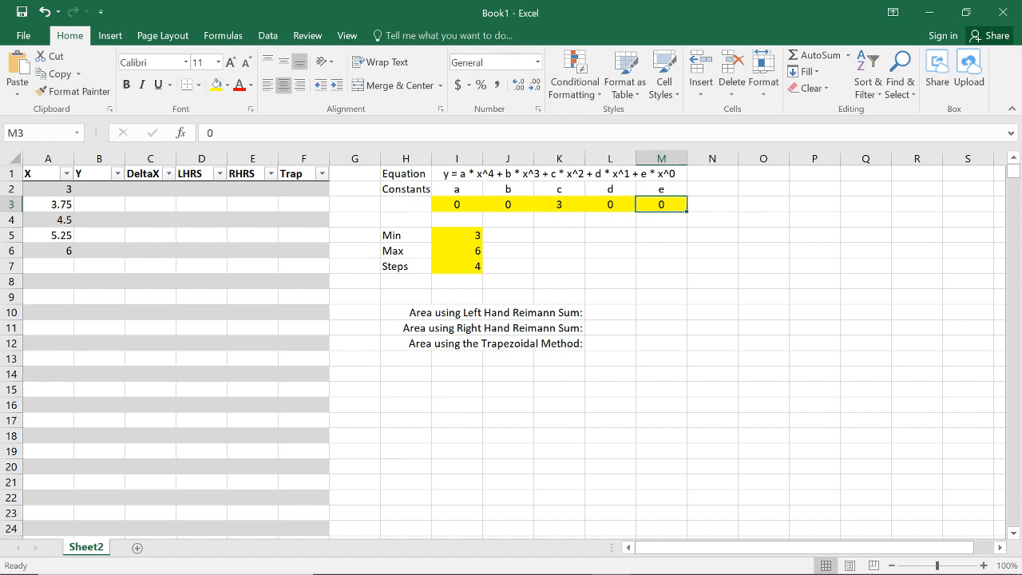
left_click(40, 134)
type("e")
key("Return")
Step: Check the defined names of the constant cells from I3 through M3
key("Left")
key("Left")
key("Left")
key("Left")
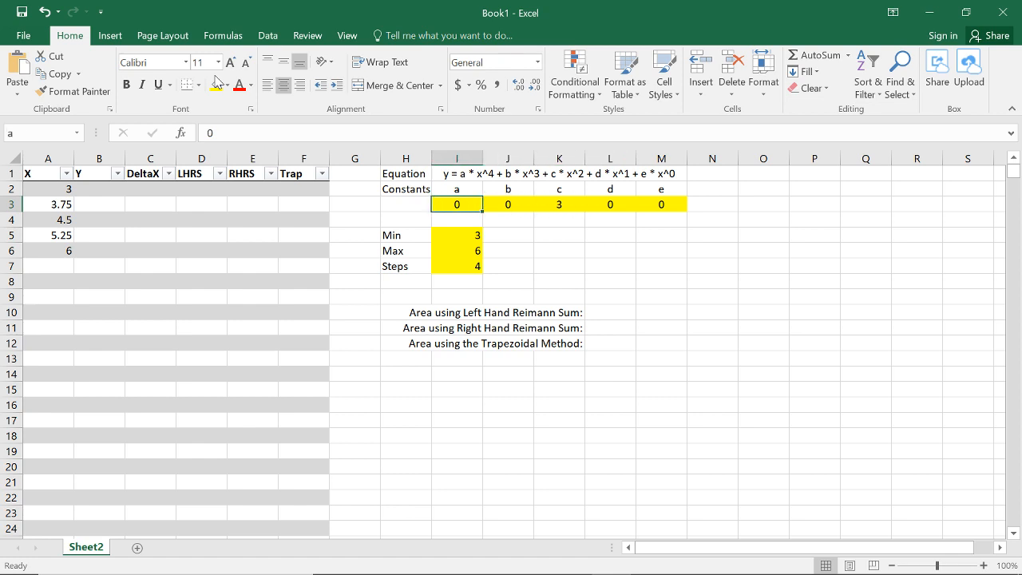
key("Right")
key("Right")
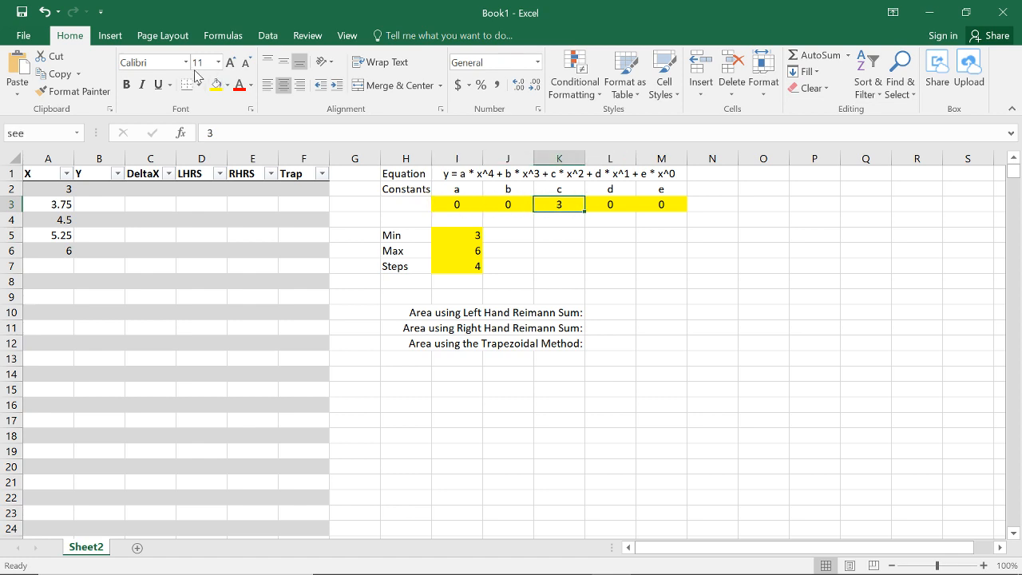
key("Right")
key("Right")
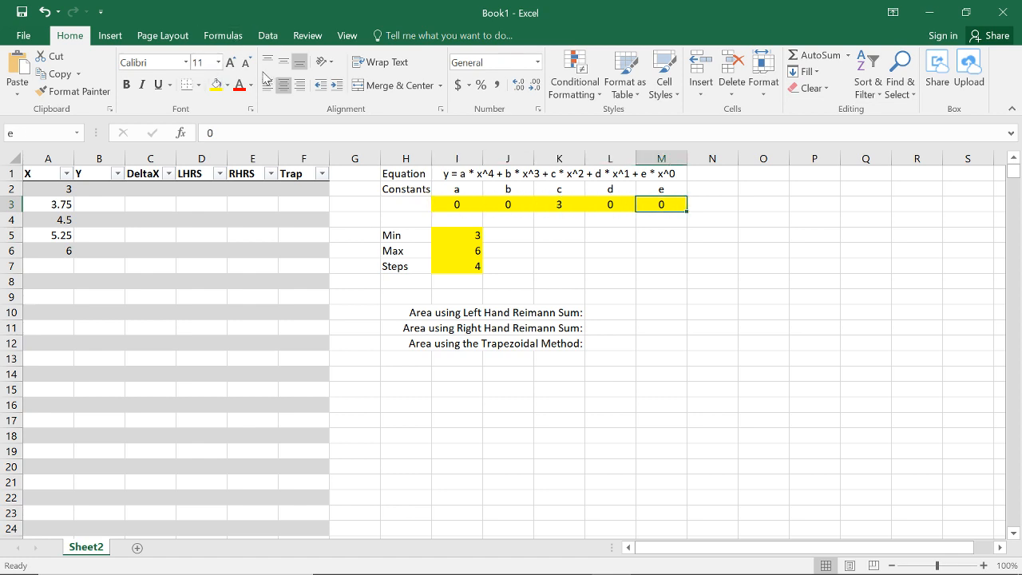
Step: Begin the Y column formula in cell B2 with the quartic and cubic terms, =a*[@X]^4+b*[@X]^3+
left_click(102, 186)
left_click(209, 132)
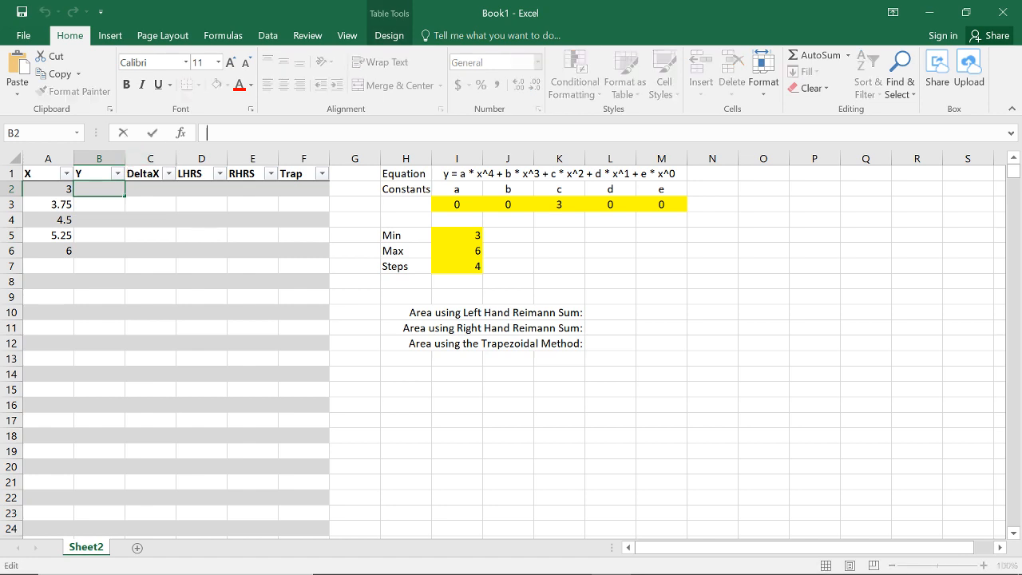
type("=a*")
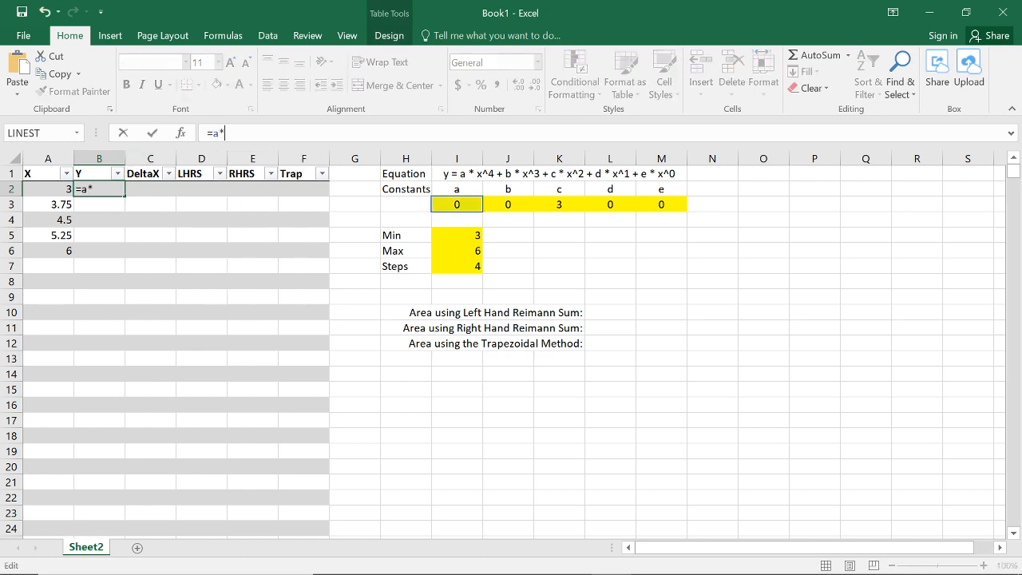
left_click(36, 187)
type("^")
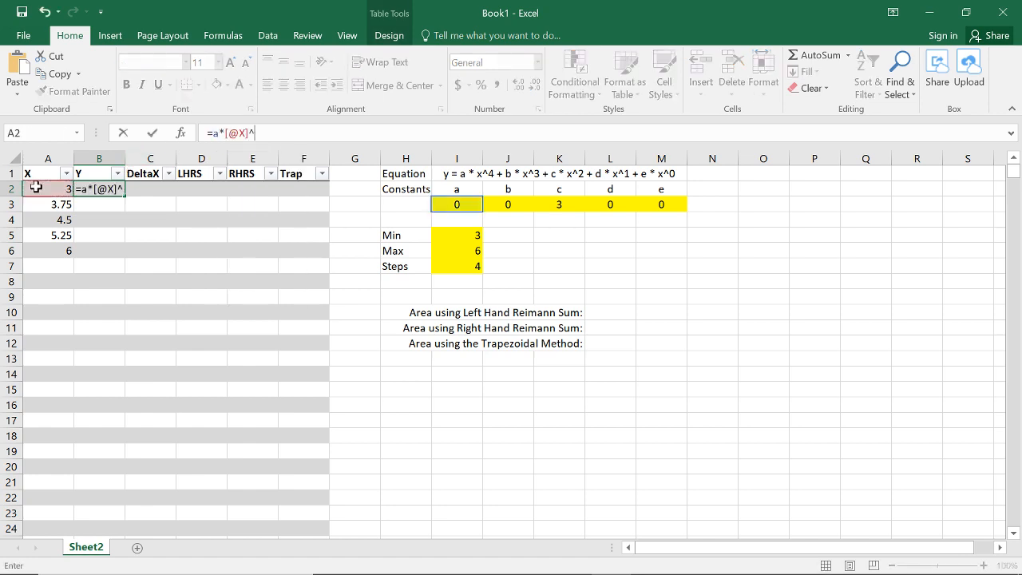
type("4+b*")
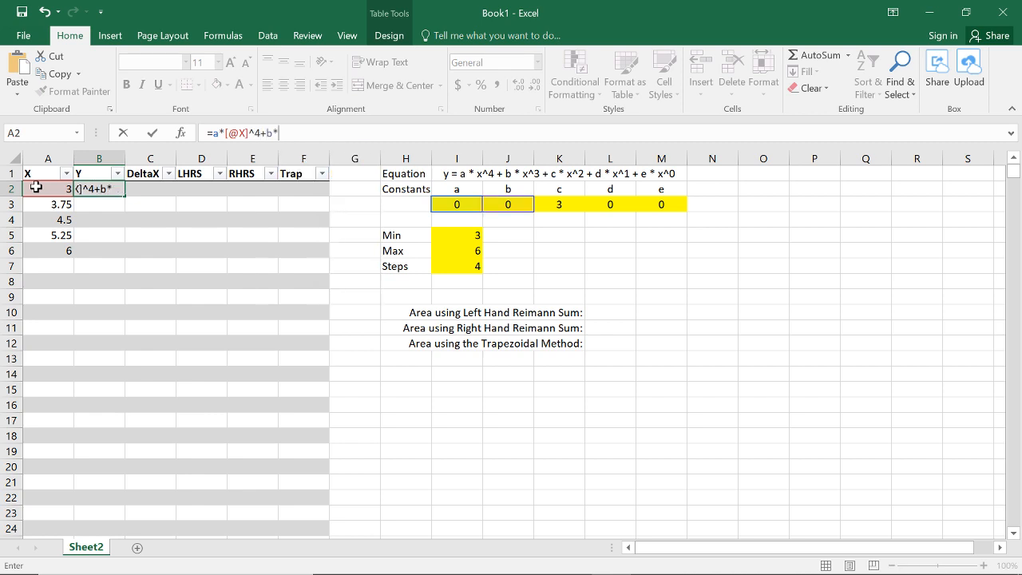
left_click(52, 189)
type("^3+")
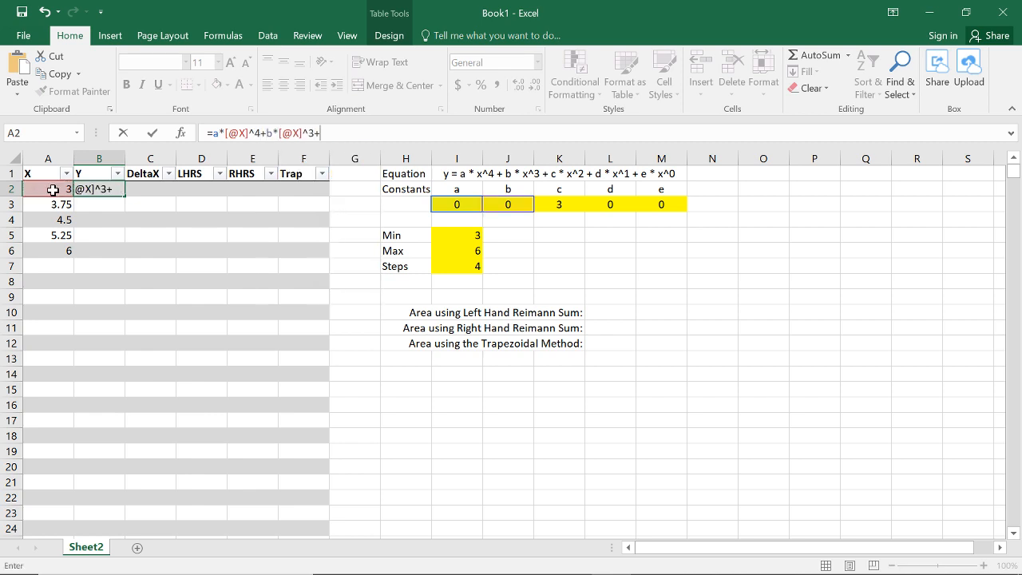
left_click(56, 190)
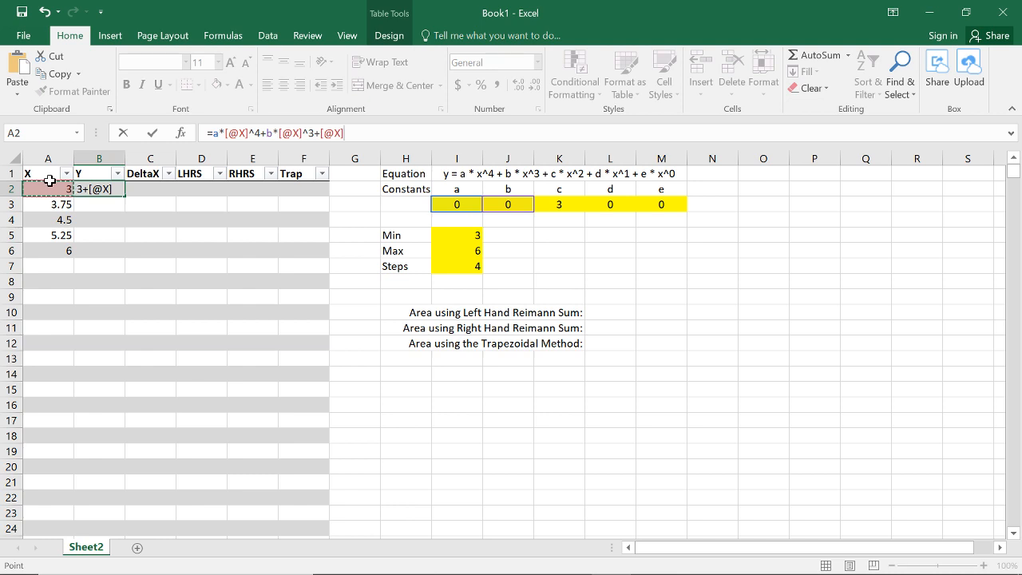
key("BackSpace")
key("BackSpace")
key("BackSpace")
key("BackSpace")
Step: Extend the Y formula in B2 with the remaining terms see*[@X]^2+d*[@X]^1+e*[@X]
type("see*")
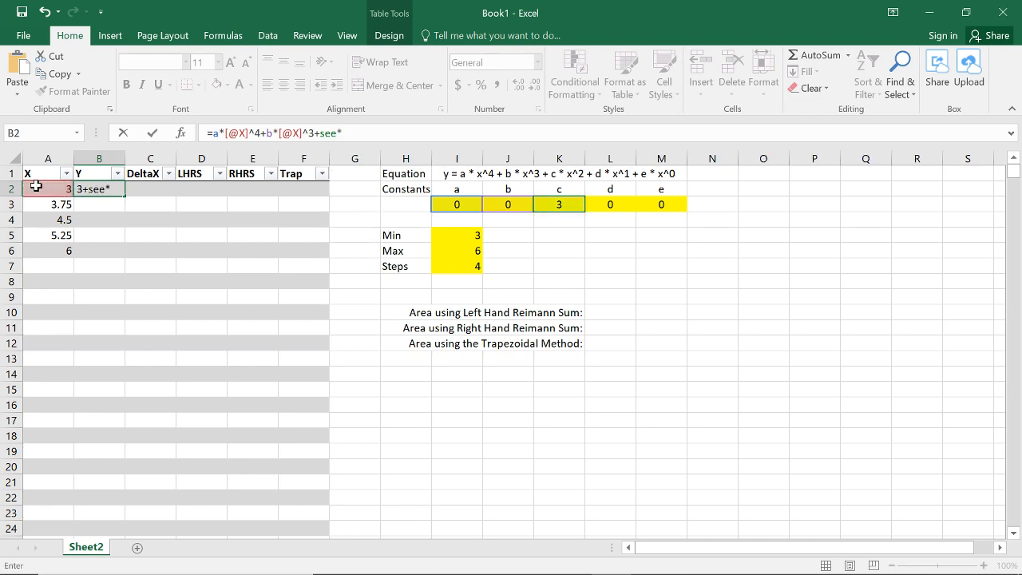
left_click(41, 188)
type("^2+d*")
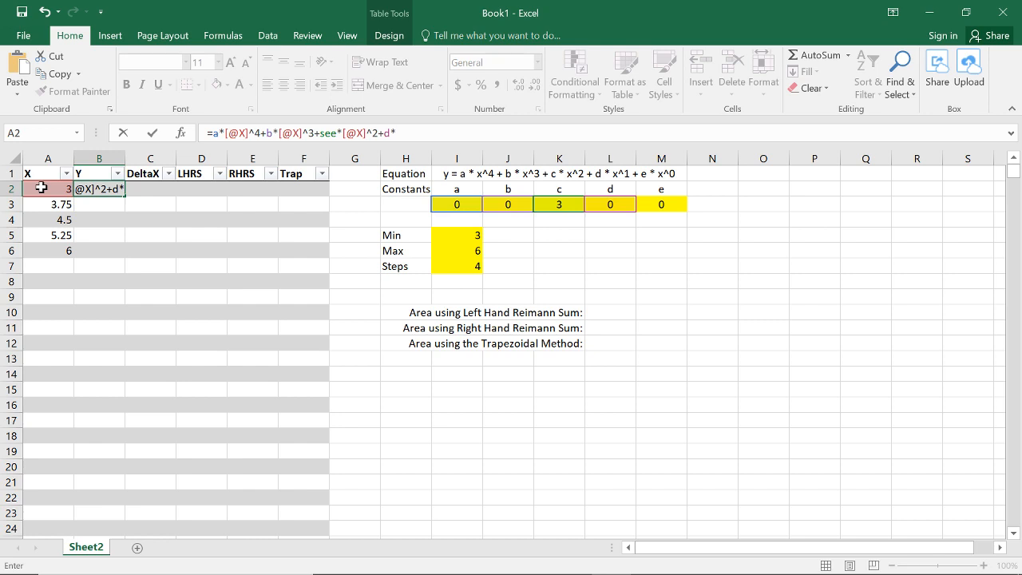
left_click(42, 188)
type("^1+e*")
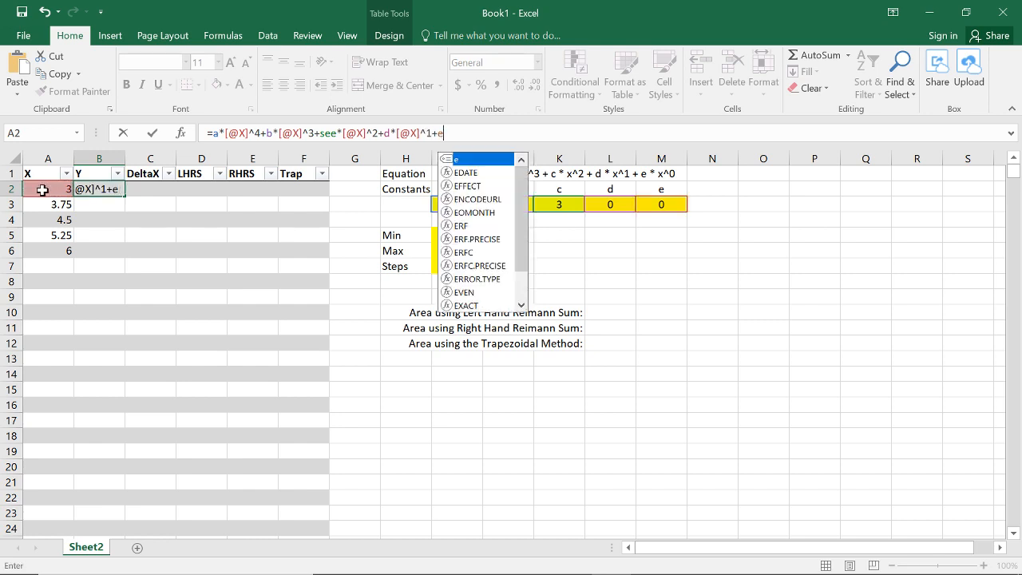
left_click(42, 189)
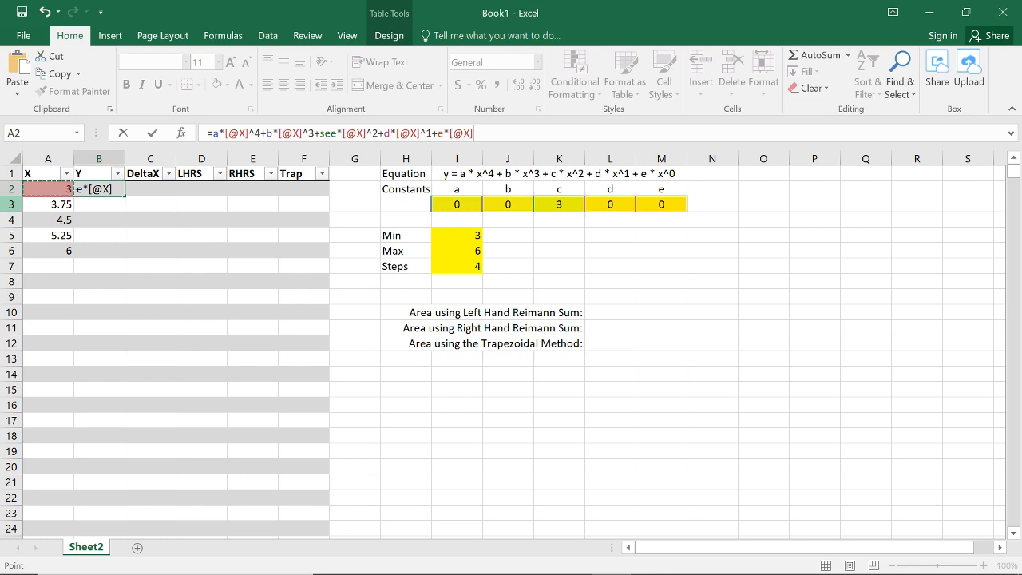
Step: Commit the quartic formula to the Y column and check the Y cells from B2 down to B6
key("Return")
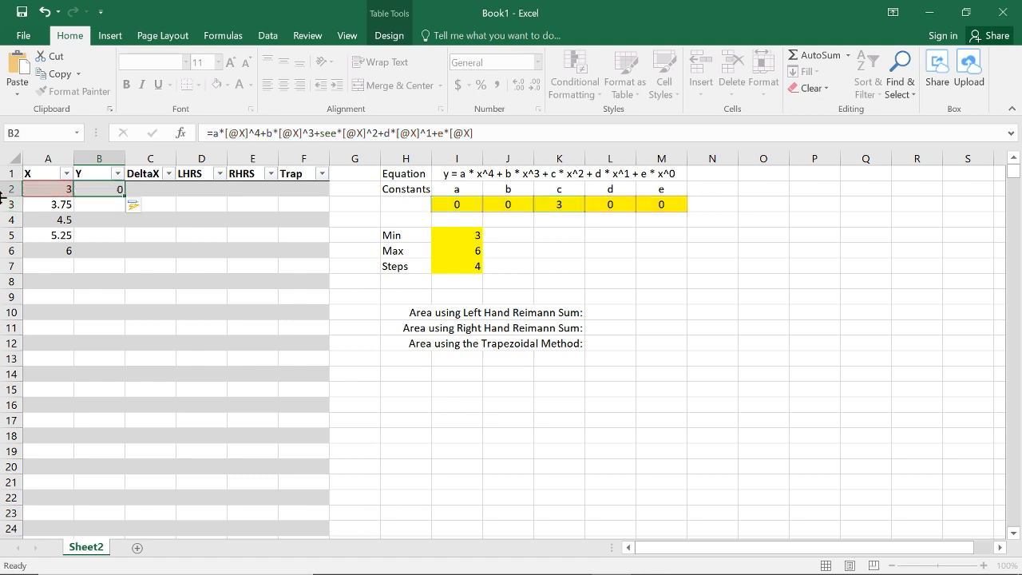
key("Up")
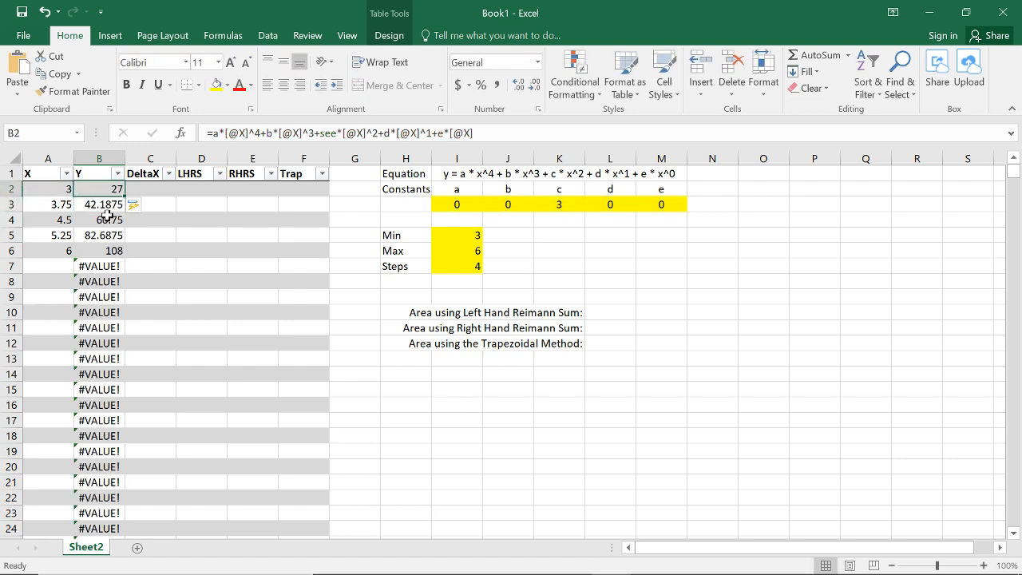
left_click(107, 205)
left_click(106, 222)
left_click(104, 235)
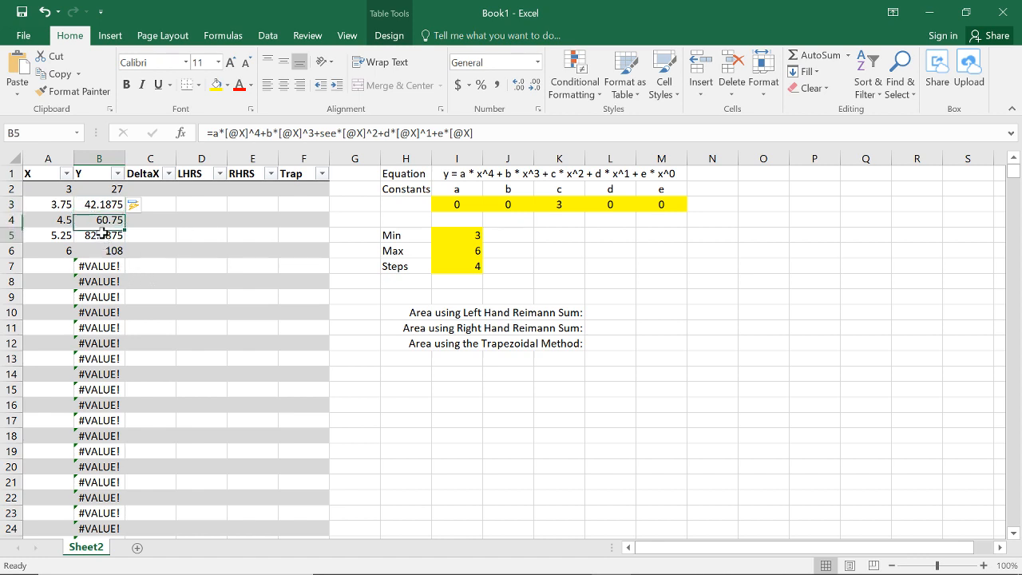
left_click(104, 250)
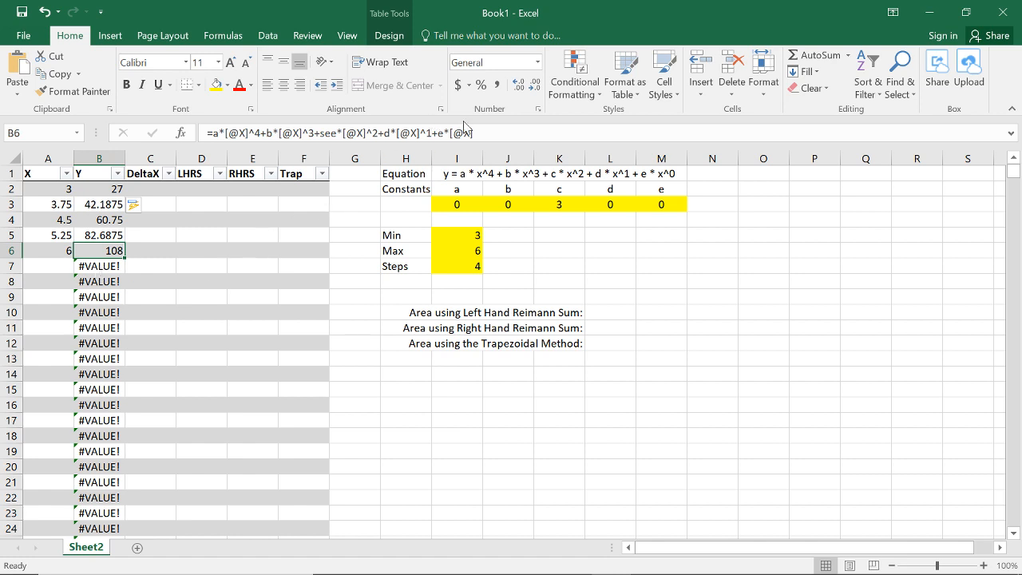
Step: Wrap the Y column's polynomial in an IF in B6, testing [@X]<>"" and returning "" when X is blank
left_click_drag(471, 133, 212, 133)
key("BackSpace")
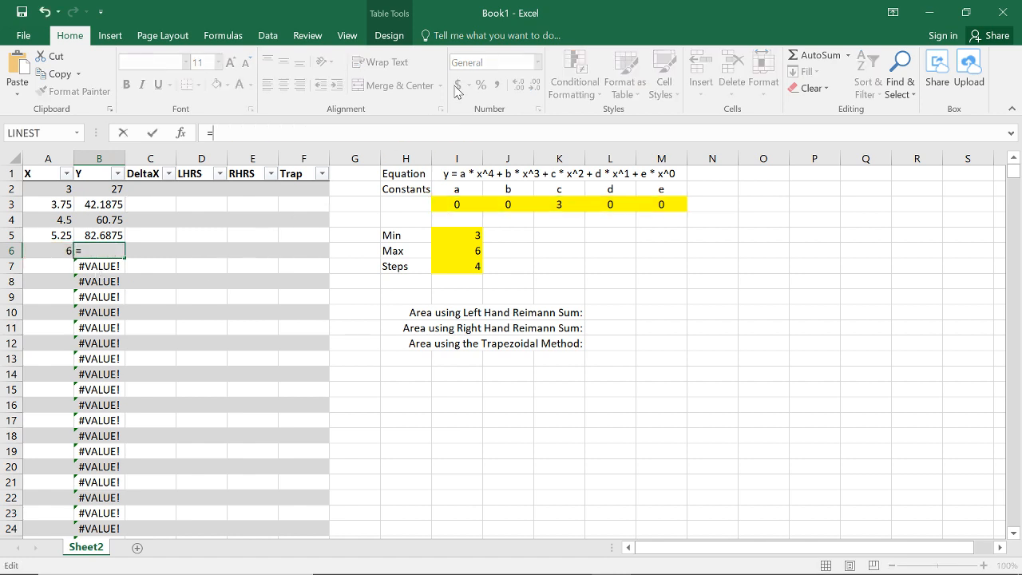
type("IF(")
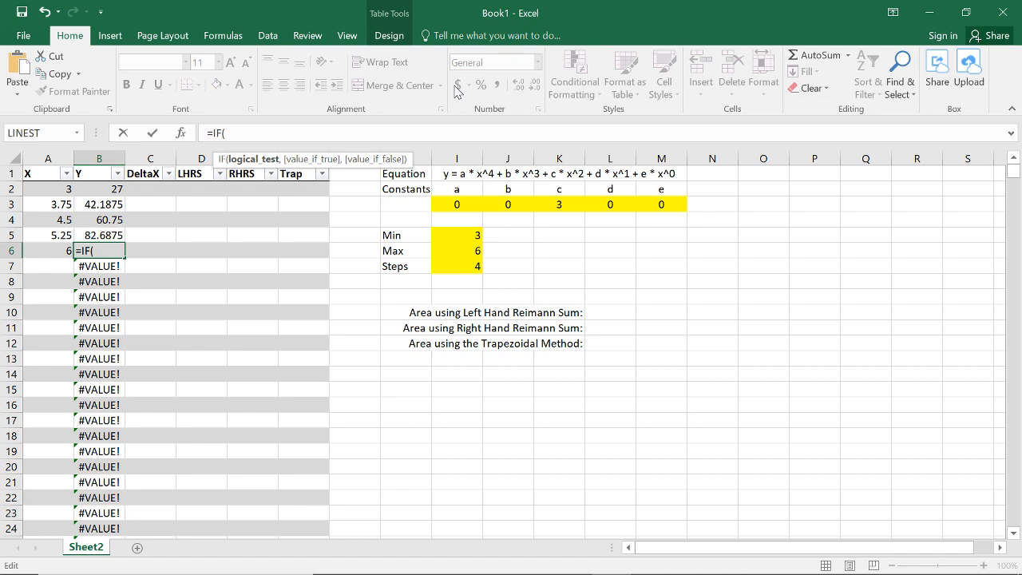
left_click(49, 254)
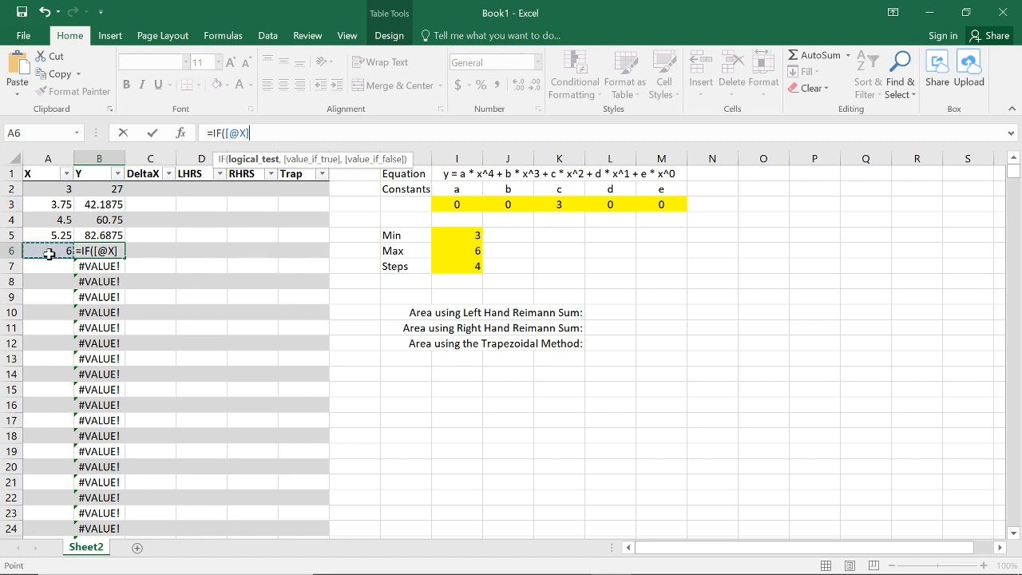
type("<>\"\"")
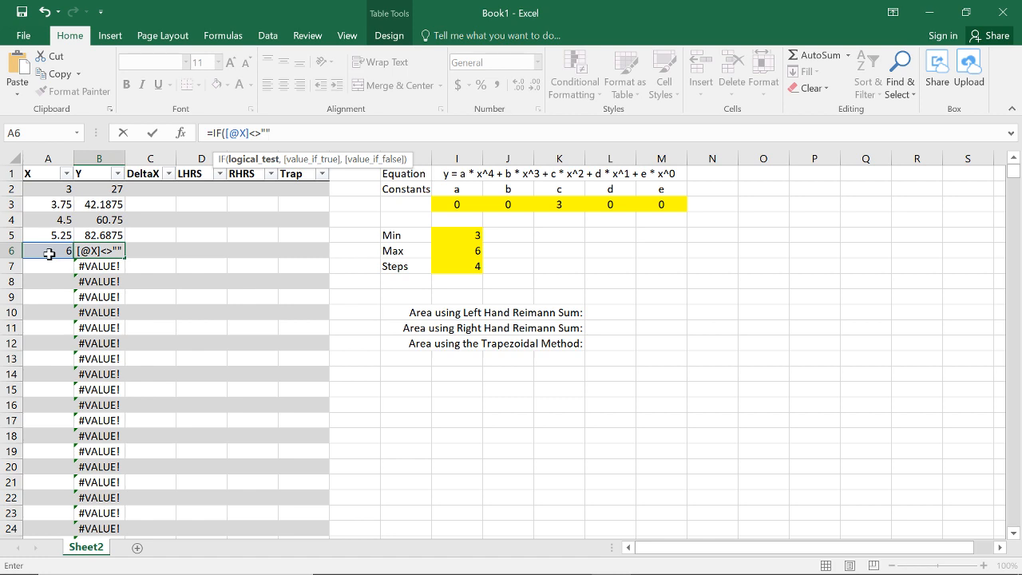
type(",")
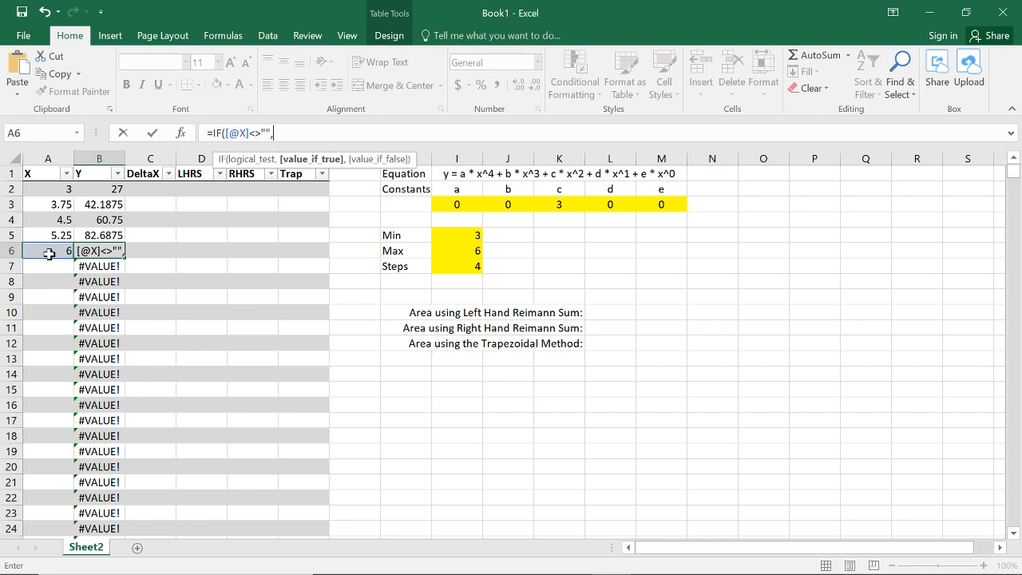
key("ctrl+v")
type(",\"\"")
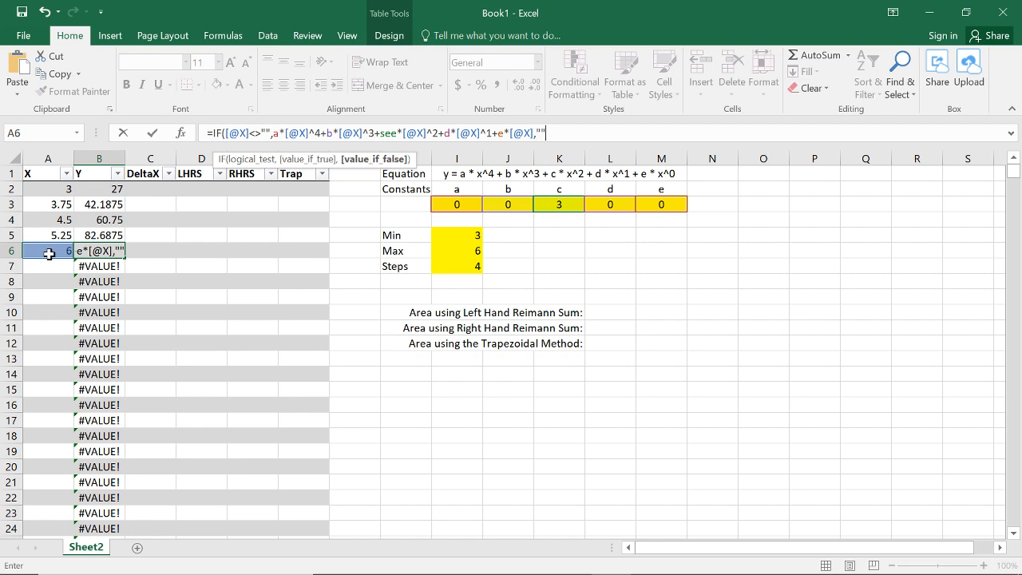
type(")")
key("Return")
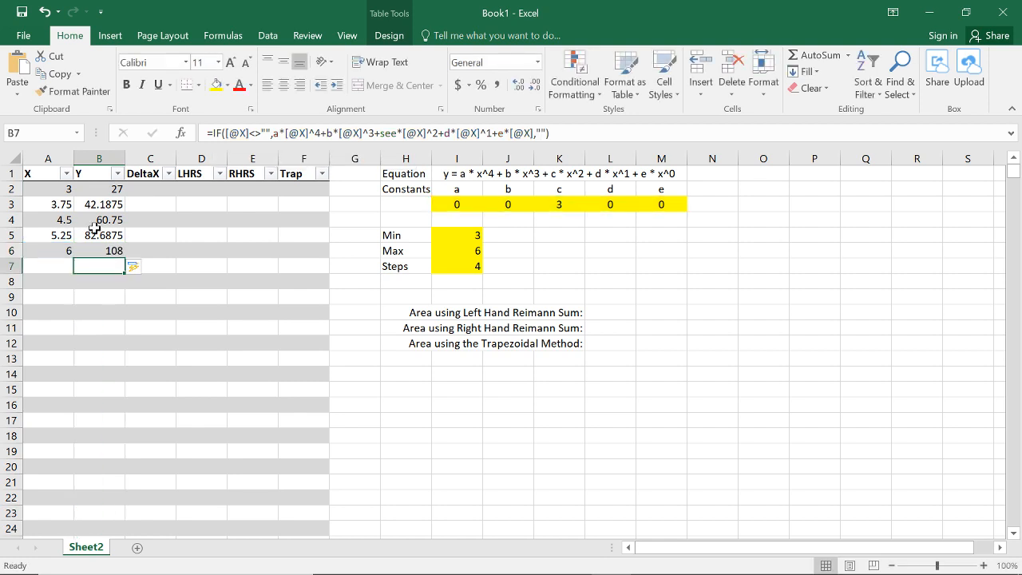
Step: Set the Min value to 0 and the Max value to 2
left_click(441, 235)
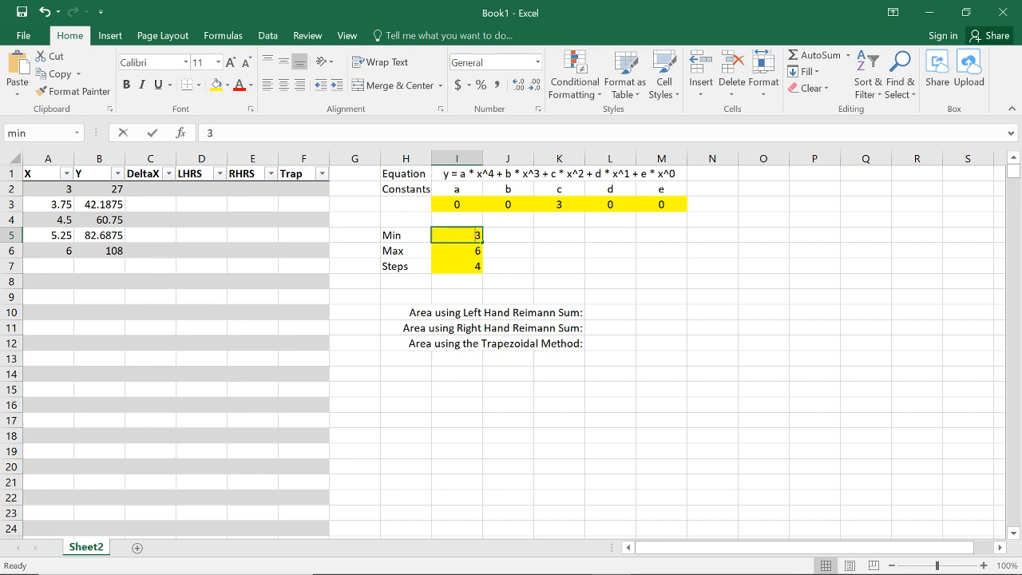
type("0")
key("Return")
type("2")
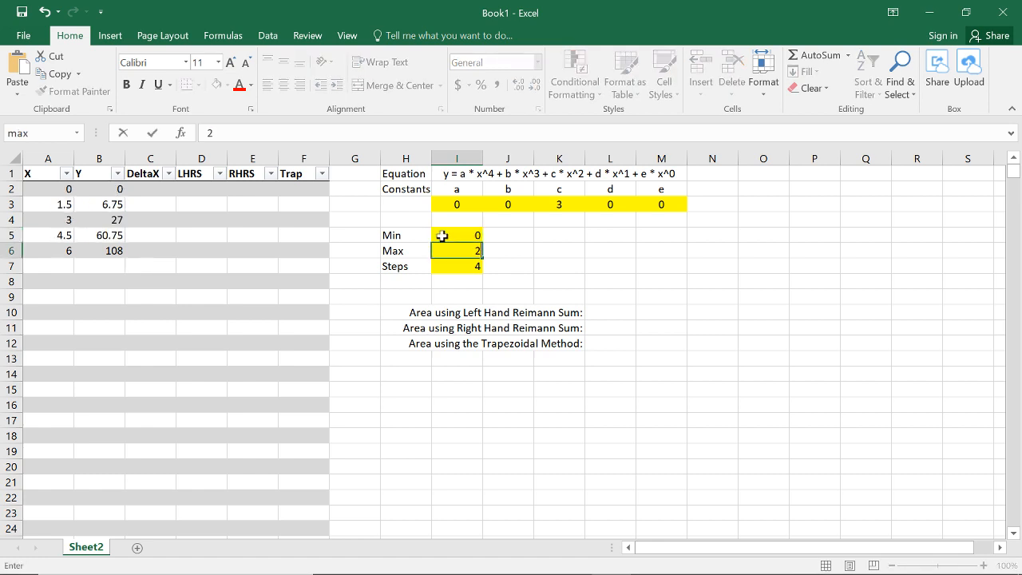
key("Return")
key("Left")
Step: Remove *[@X] from the e term of the Y formula so it ends in +e,""), and check it in B2
left_click(86, 198)
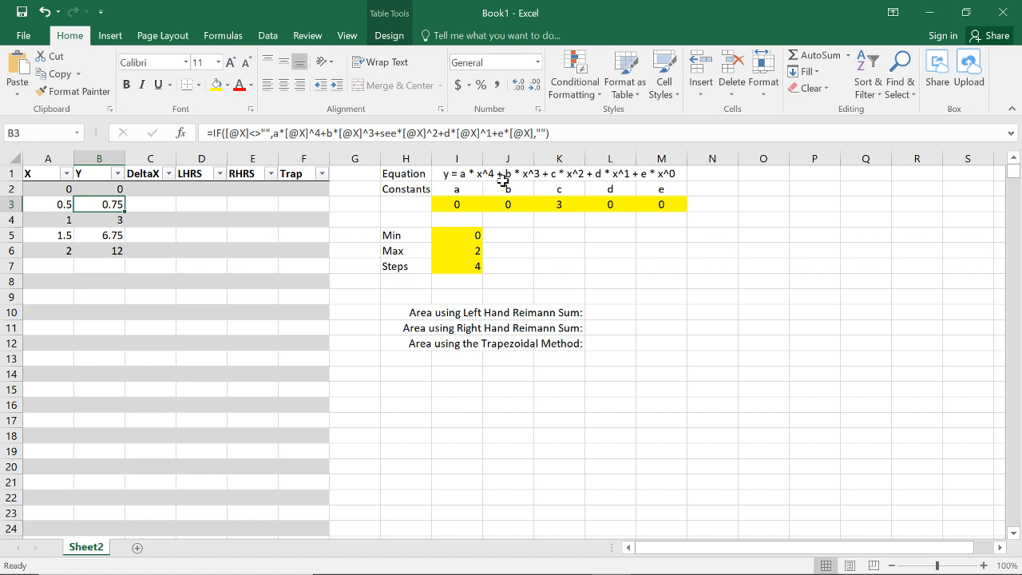
left_click_drag(503, 134, 532, 133)
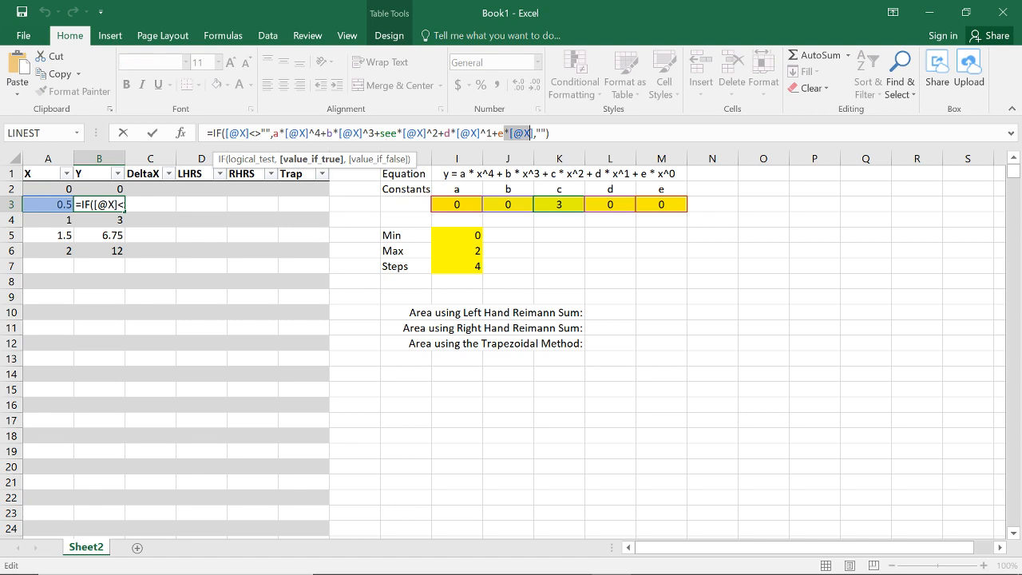
key("BackSpace")
key("ctrl+Return")
key("Up")
key("Up")
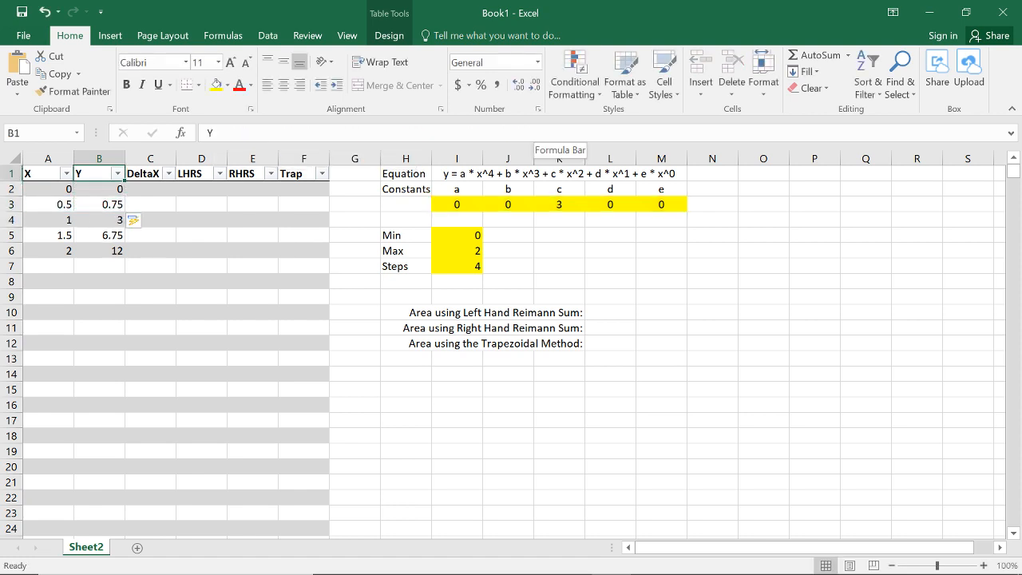
key("Down")
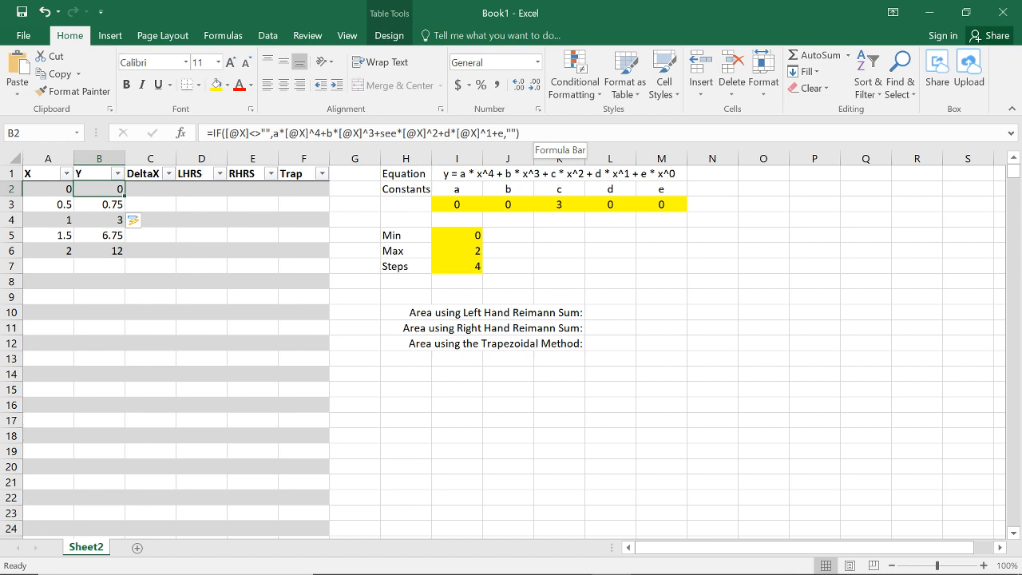
Step: Examine the X column formula and the DeltaX cells from C2 to C7 to decide which rows need an interval width
key("Right")
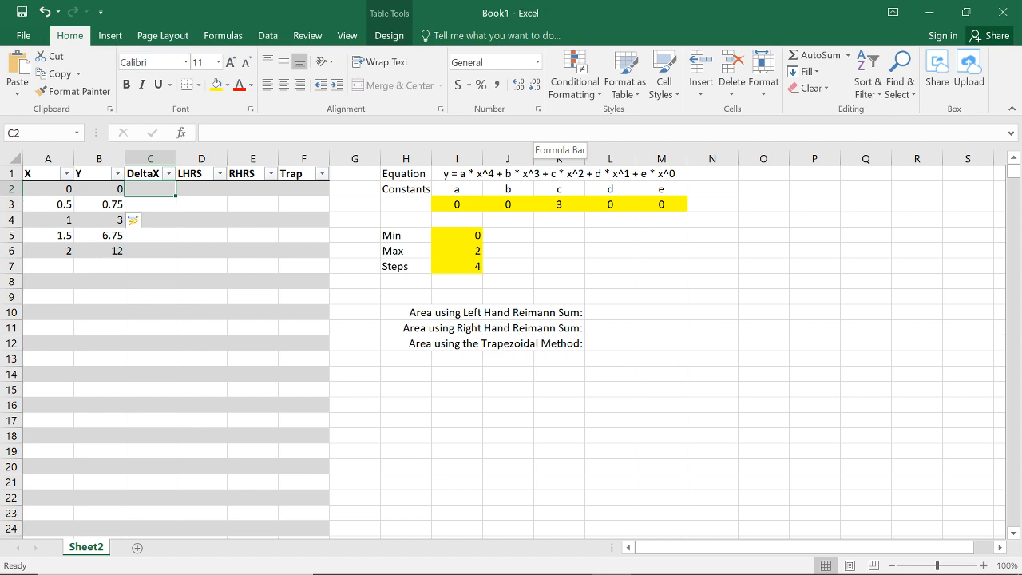
key("Down")
key("Left")
key("Left")
key("Up")
key("Up")
key("Down")
key("Down")
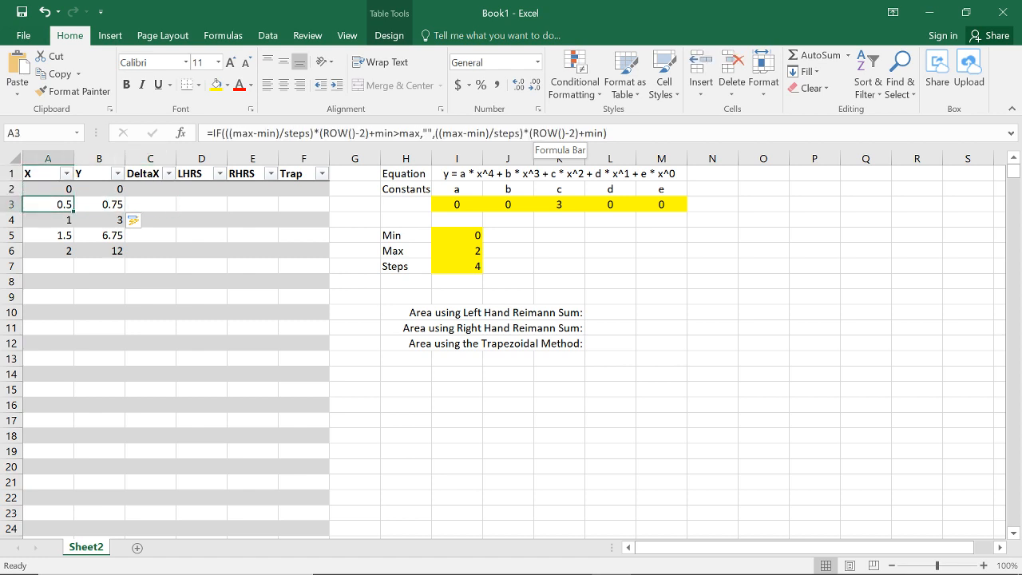
key("Right")
key("Right")
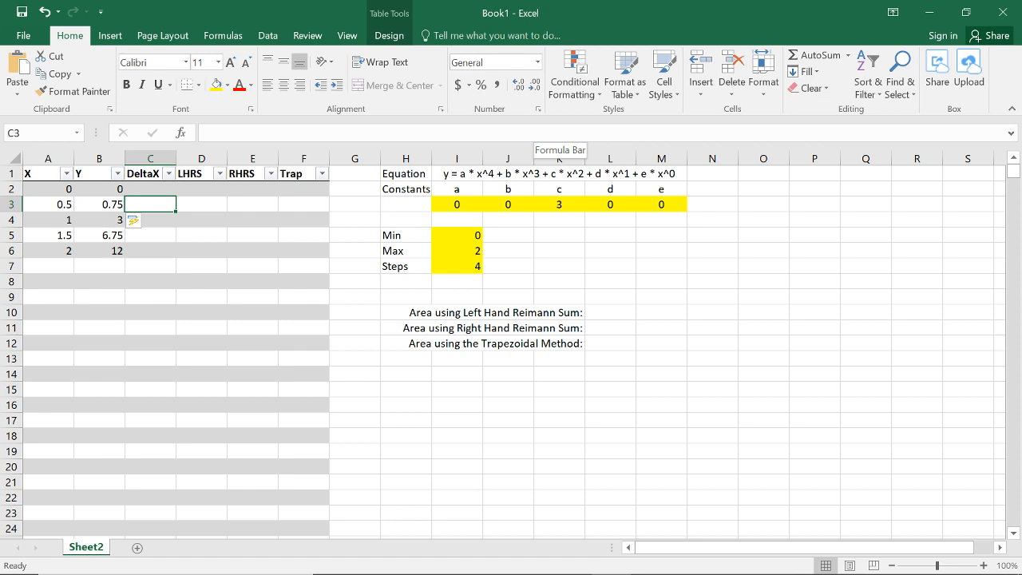
key("Down")
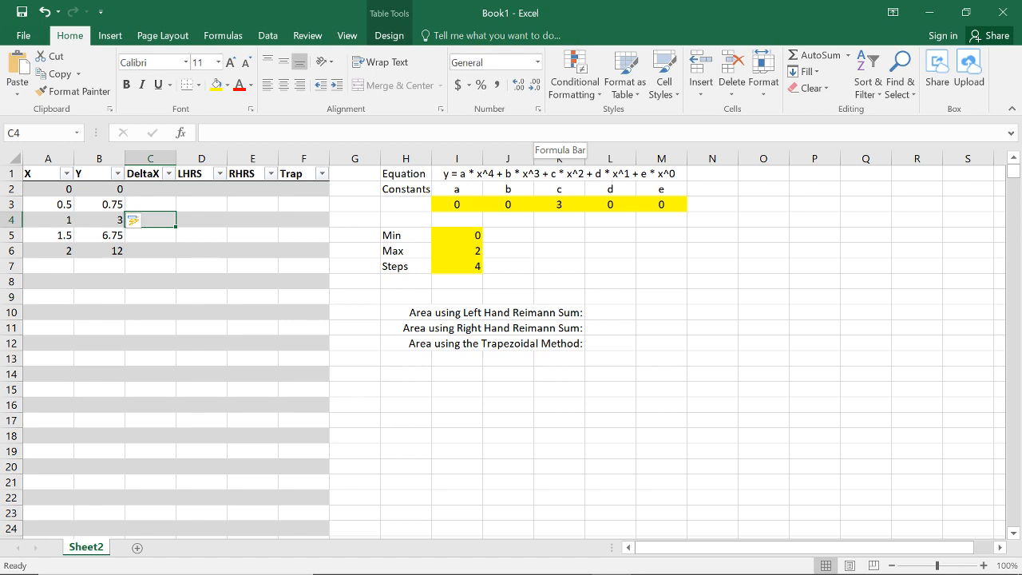
key("Down")
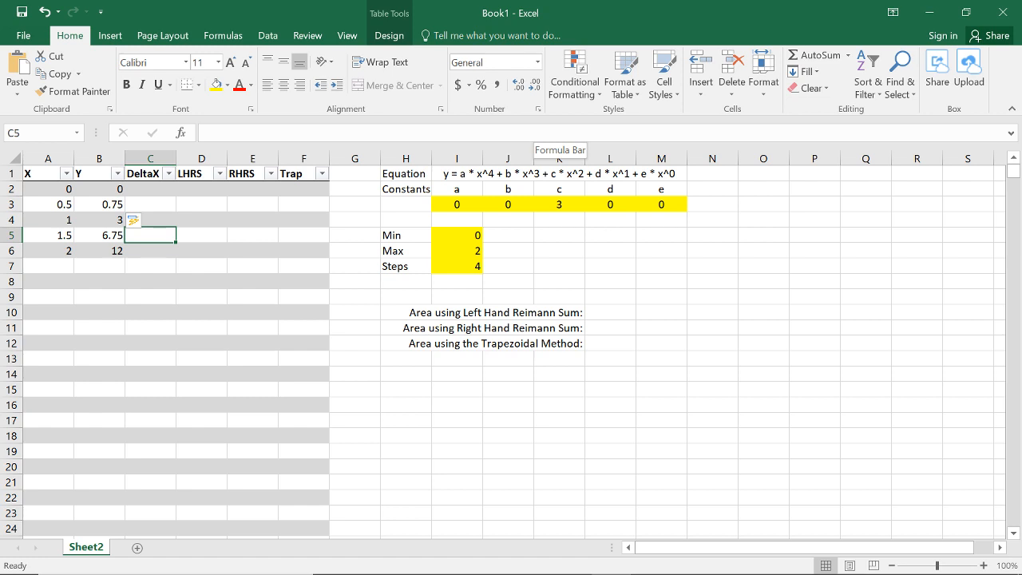
key("Down")
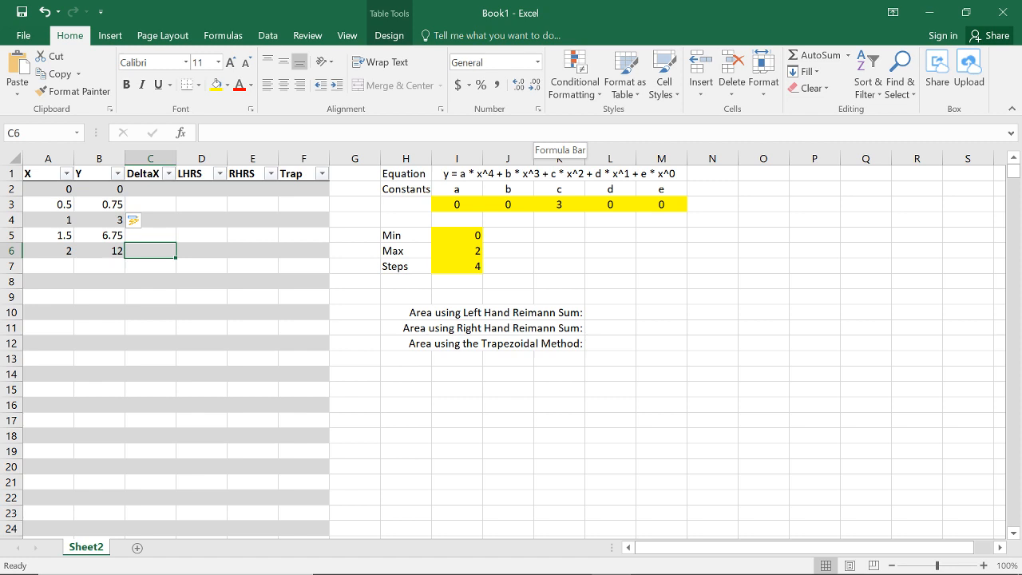
key("Up")
key("Up")
key("Up")
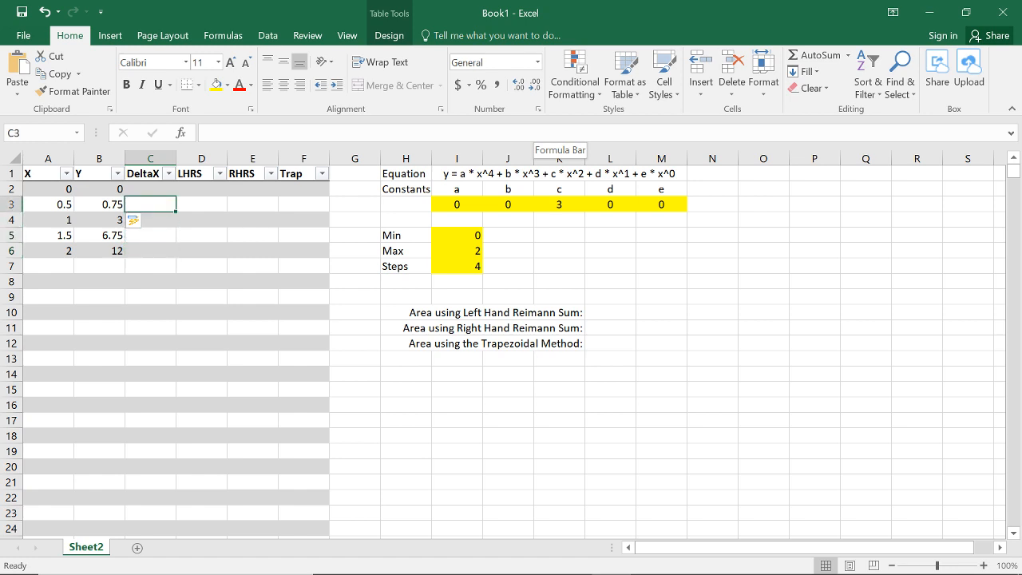
key("Down")
key("Down")
key("Down")
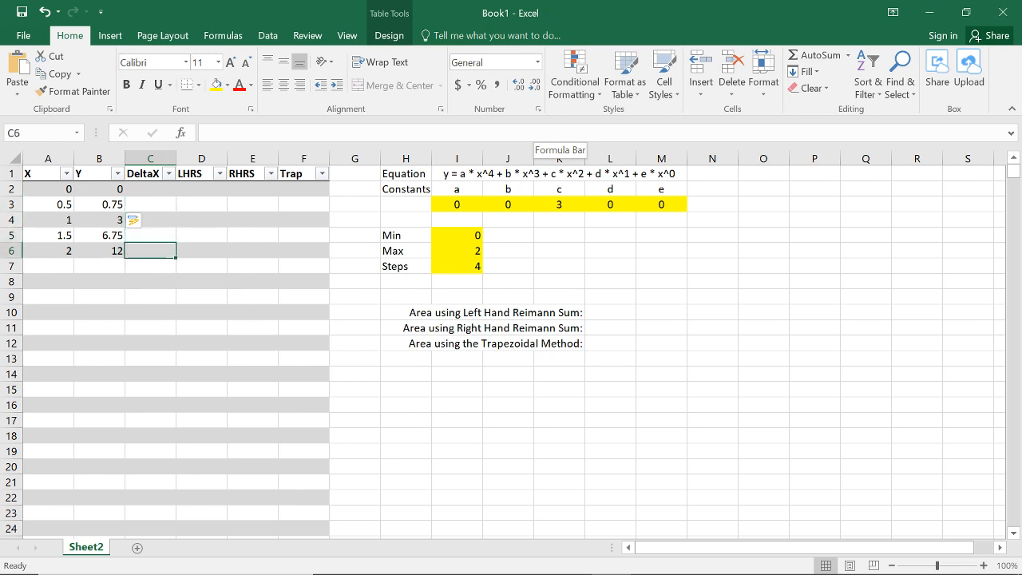
key("Up")
key("Up")
key("Up")
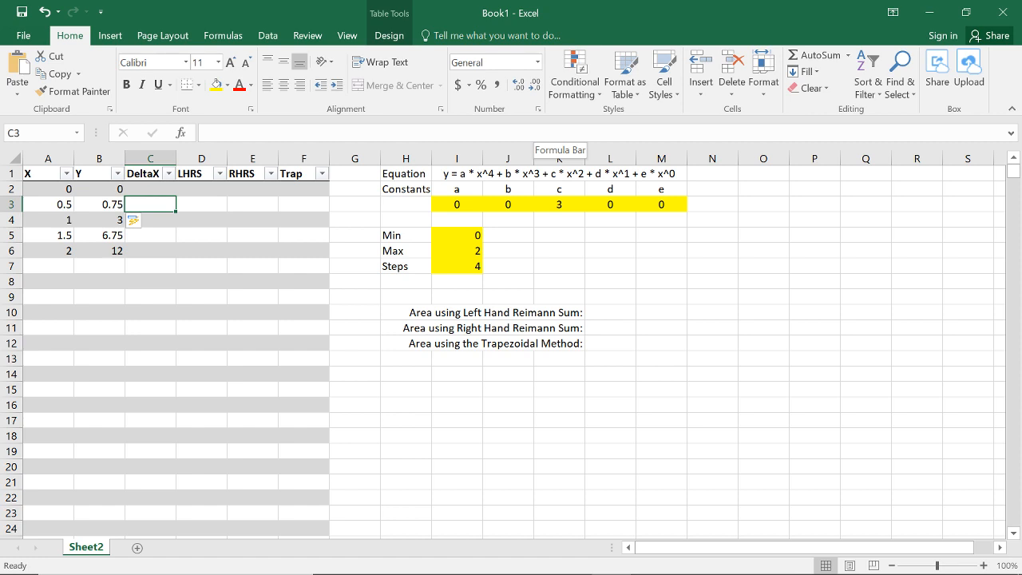
key("Up")
key("Down")
key("Down")
key("Down")
key("Down")
key("Down")
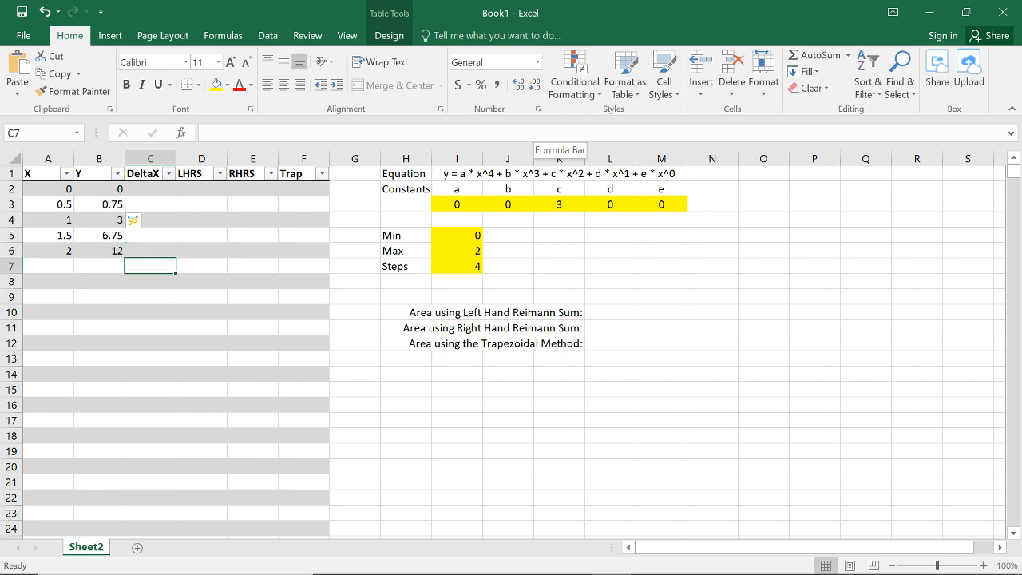
Step: Start the DeltaX formula in cell C2 with =IF(AND(
left_click(150, 191)
left_click(244, 139)
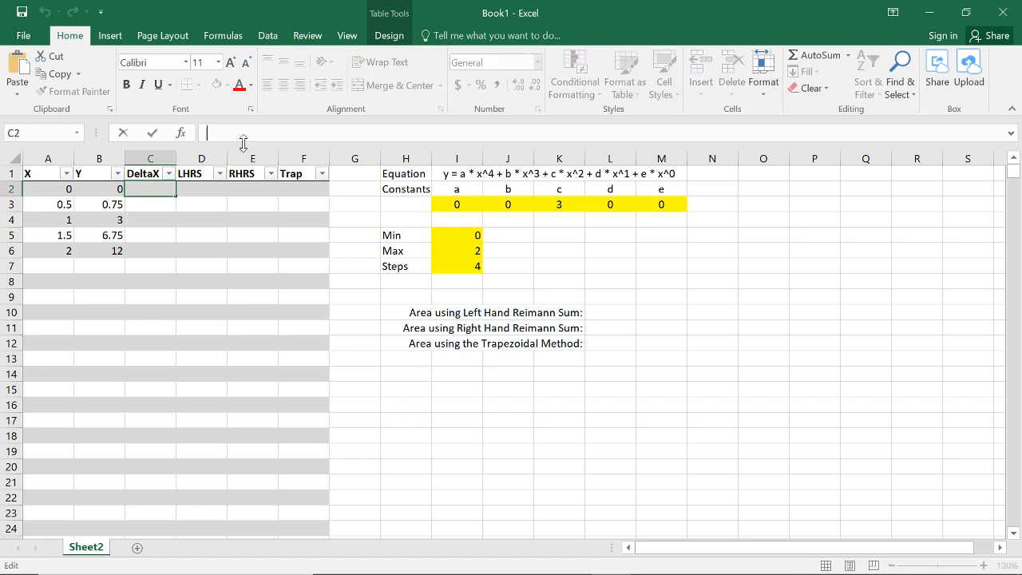
type("=IF(")
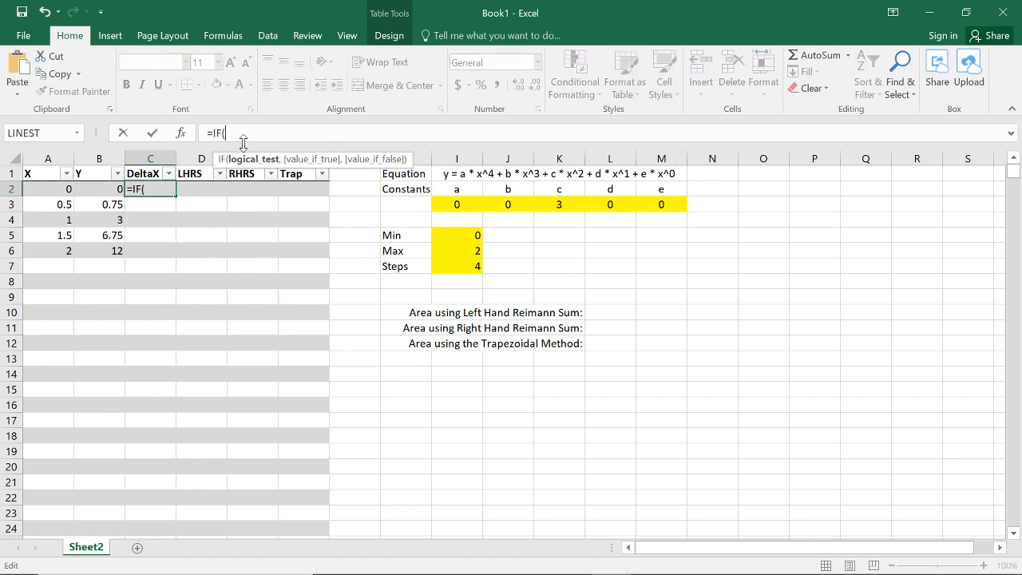
type("AND(")
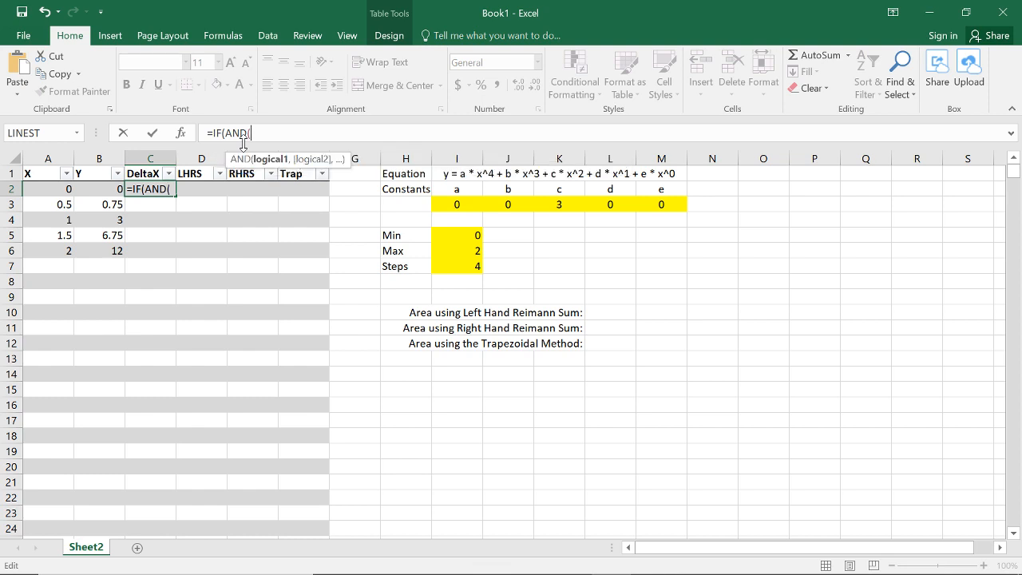
type("R")
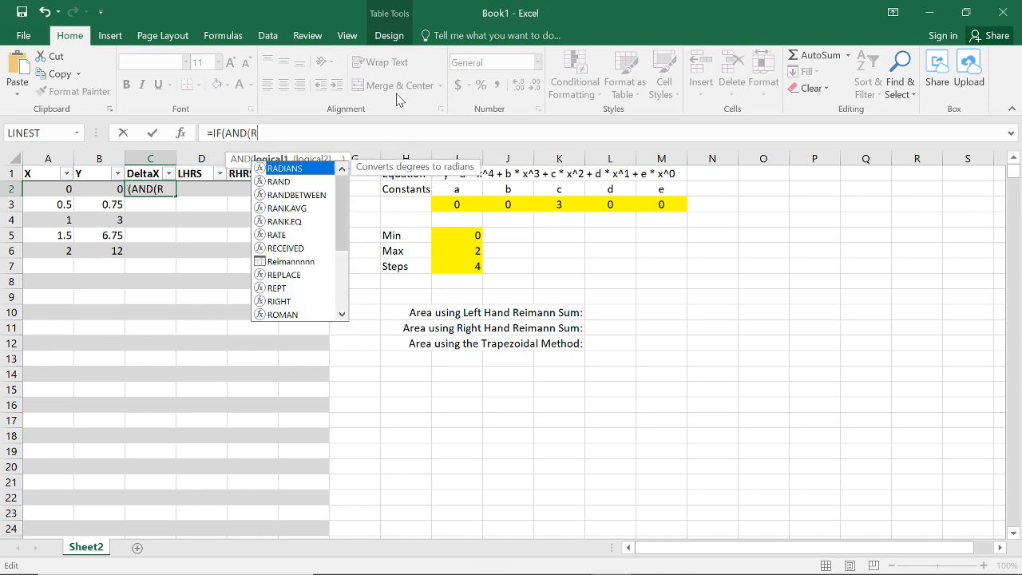
type("OW()>2")
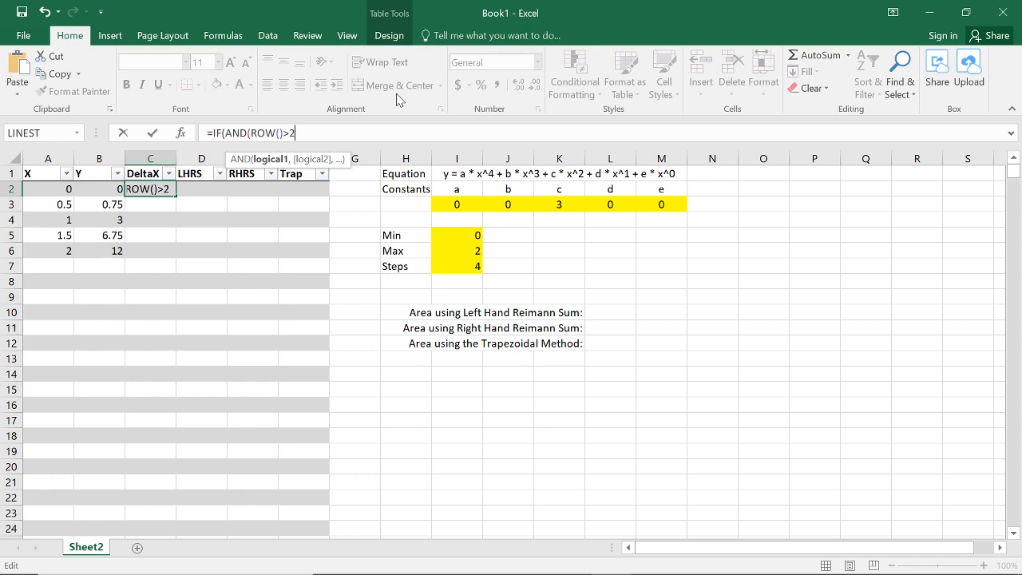
type(",")
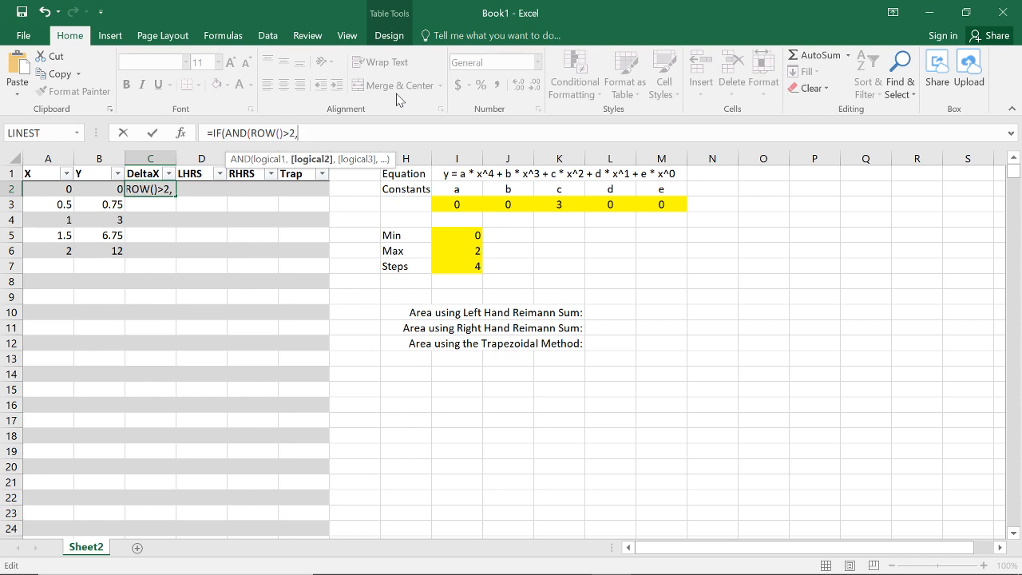
Step: Complete the AND test in the DeltaX formula with the conditions ROW()>2 and [@X]<>""
left_click(63, 186)
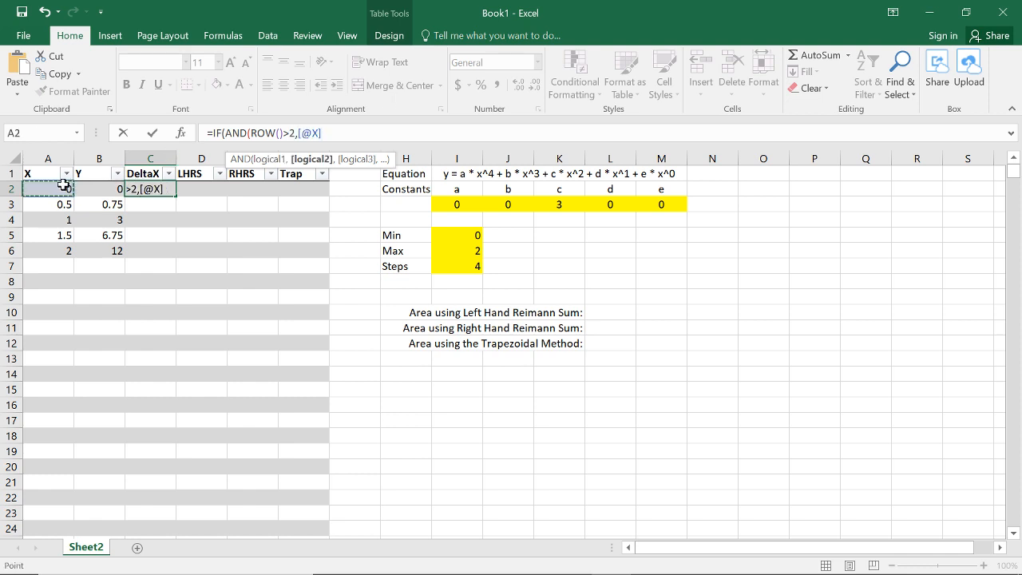
type("<>\"\")")
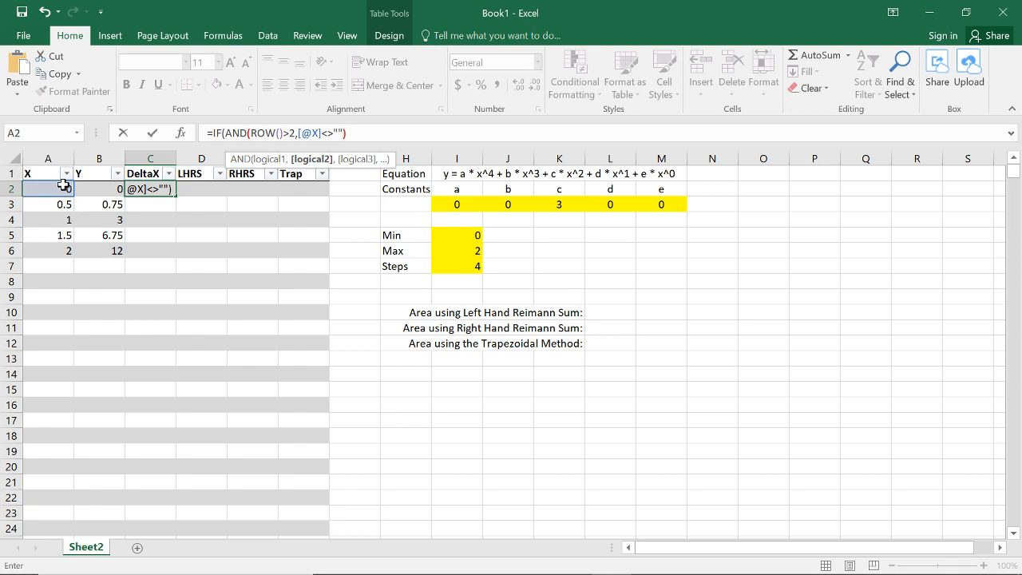
type(",")
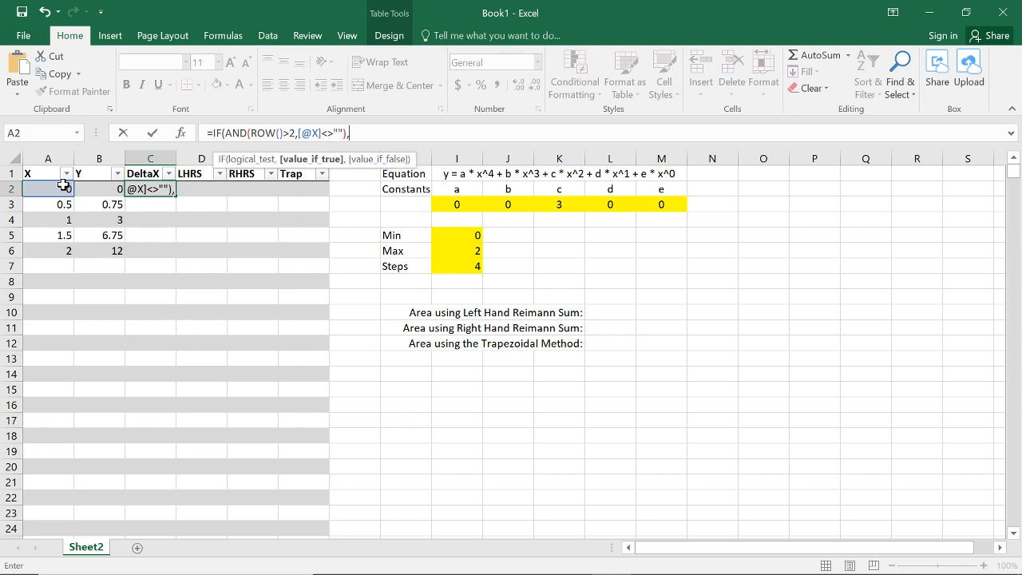
type("\"Something\",\"Don't\"")
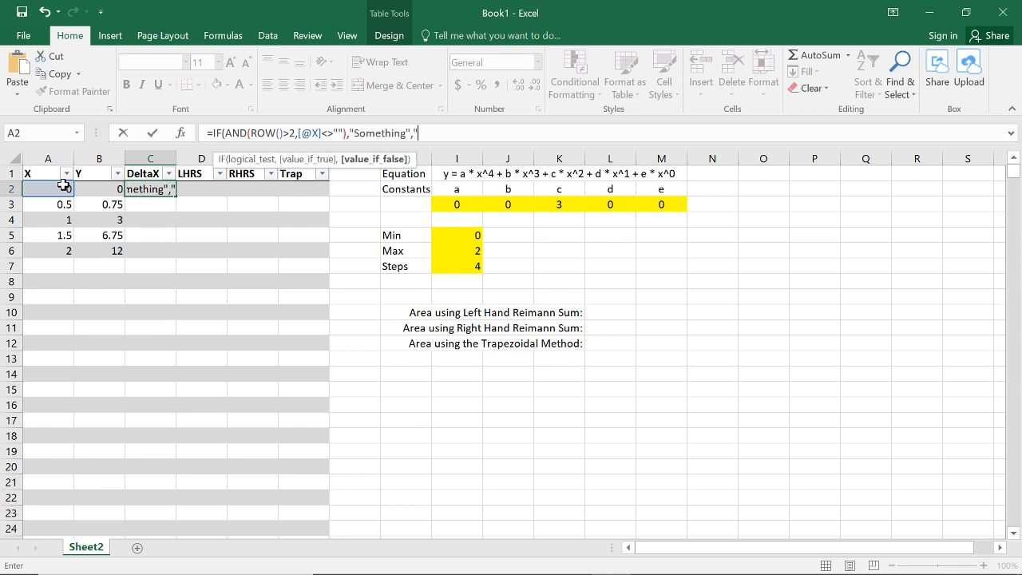
type(")")
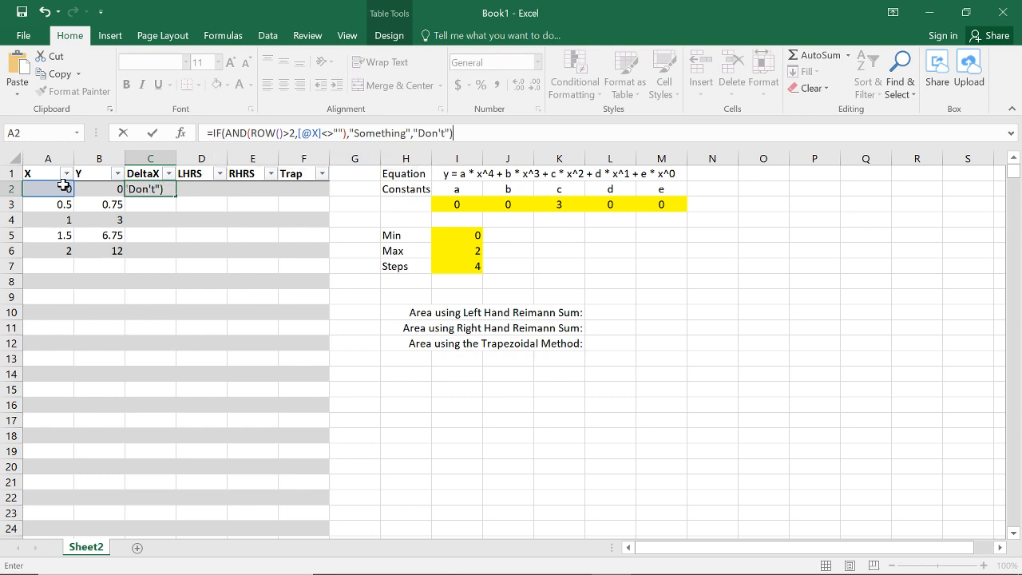
Step: Finish the DeltaX formula with the placeholder results "Something" if true and "Don't" if false, and check it down to C6
key("Return")
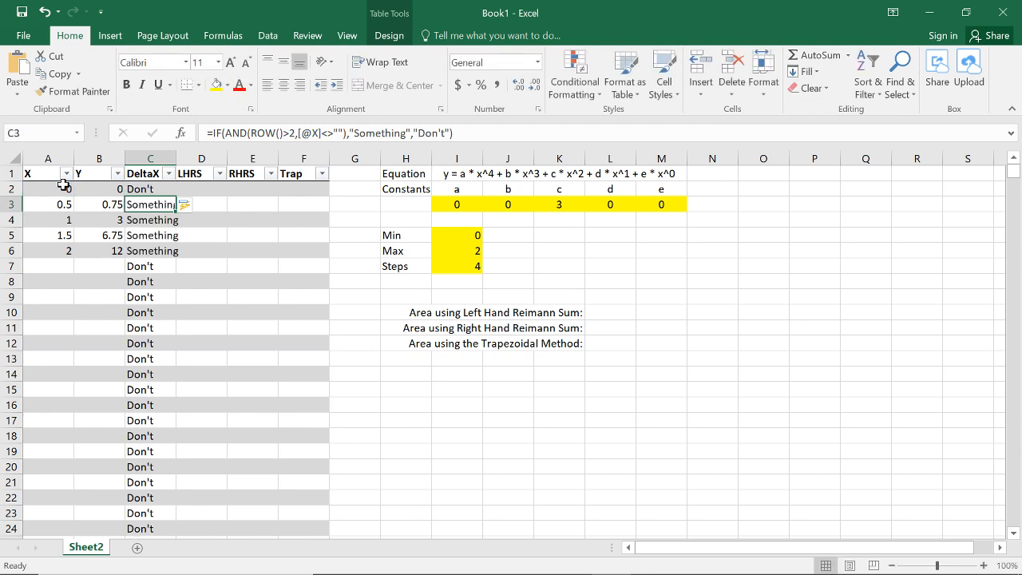
key("Down")
key("Down")
key("Down")
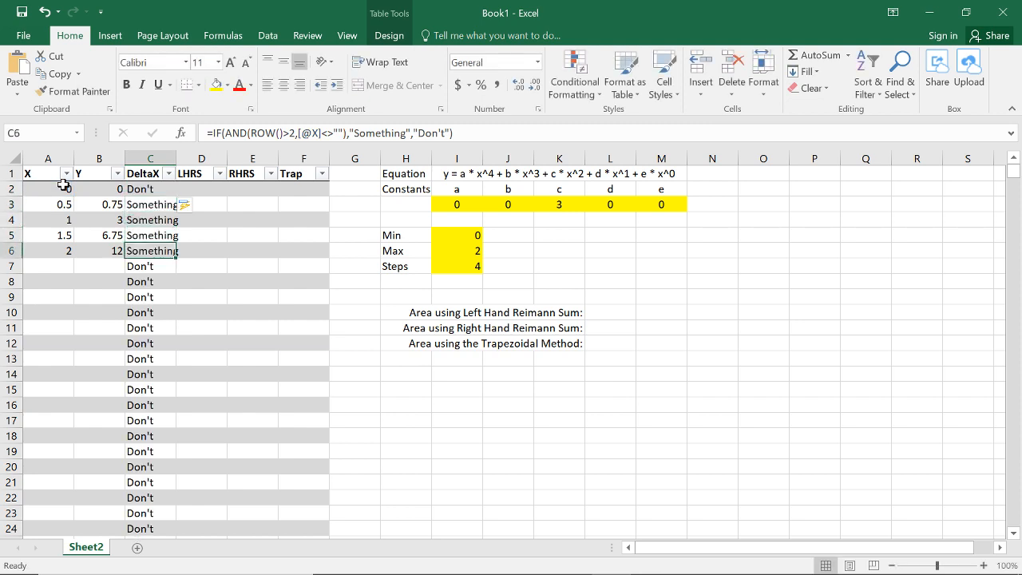
Step: Replace "Don't" in the DeltaX formula of cell C2 with an empty string ""
key("Up")
key("Up")
key("Up")
key("Up")
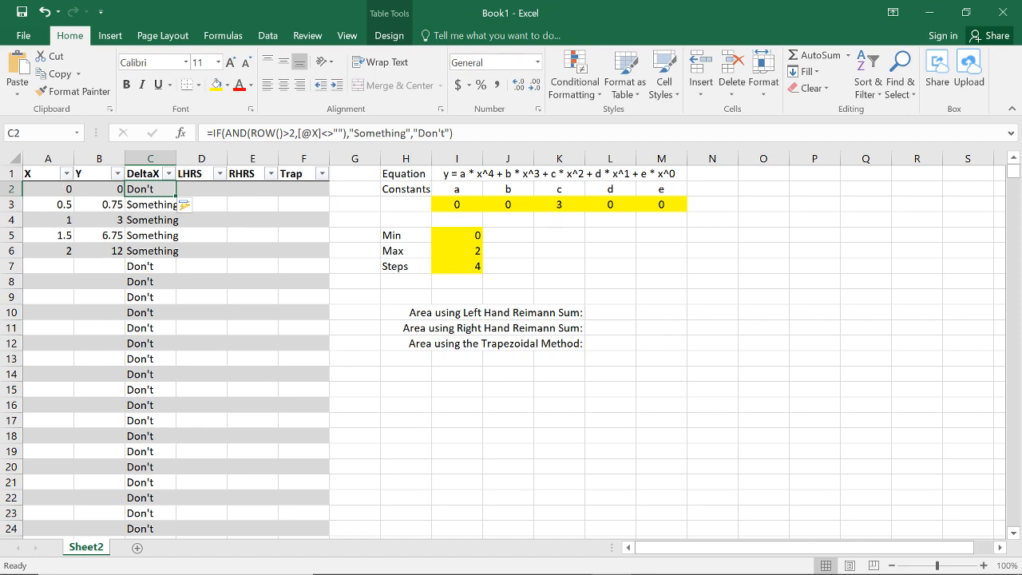
key("F2")
left_click(446, 132)
key("BackSpace")
key("BackSpace")
key("BackSpace")
key("BackSpace")
key("BackSpace")
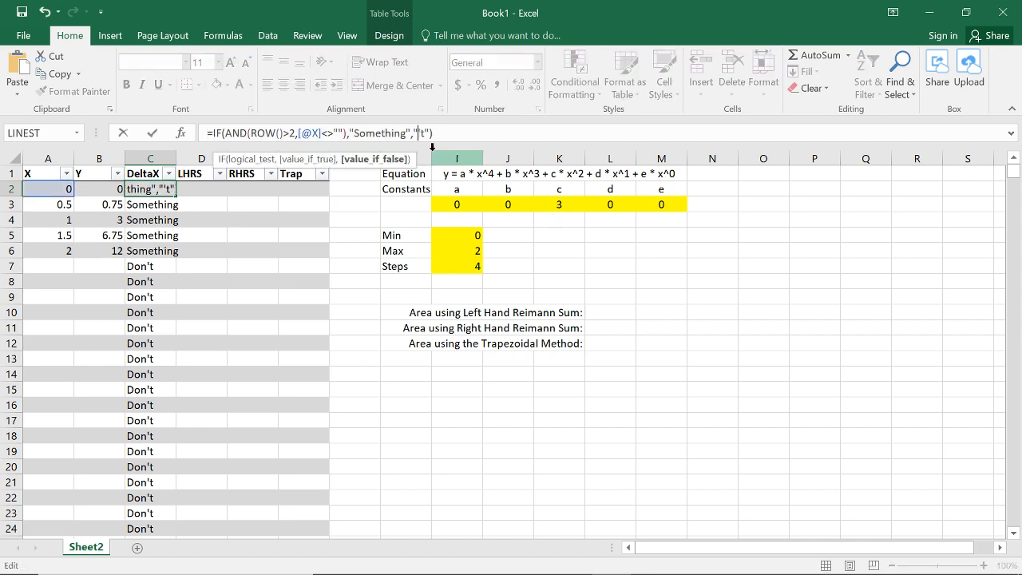
key("Return")
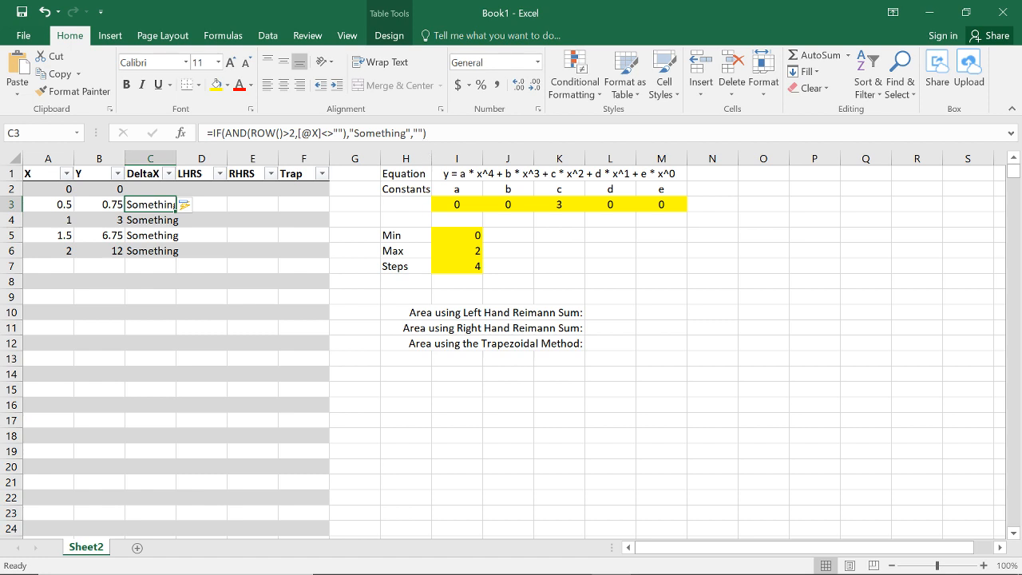
Step: Replace the "Something" placeholder in the DeltaX formula of C3 with (max-min)/steps
key("F2")
key("BackSpace")
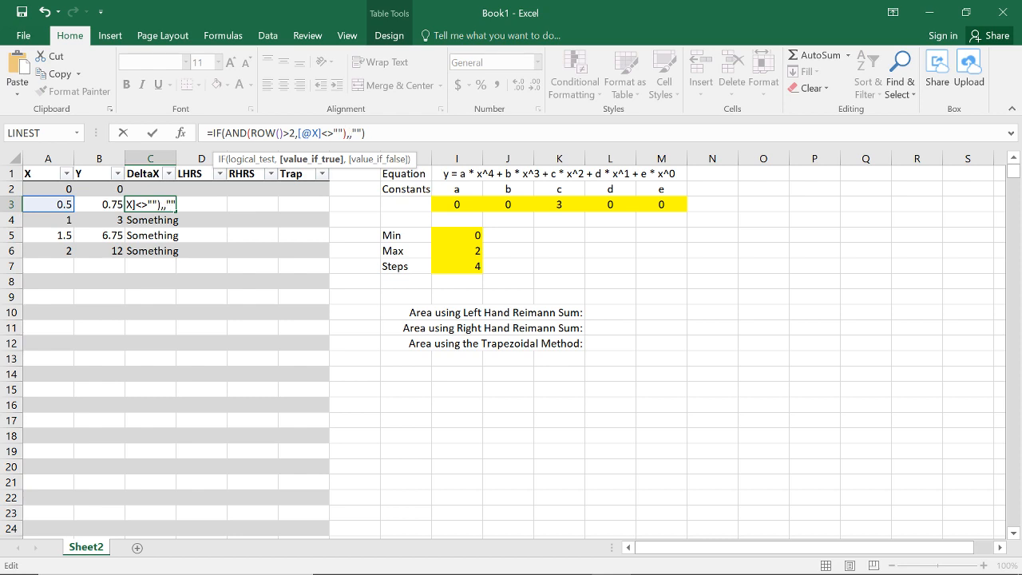
type("(max-min")
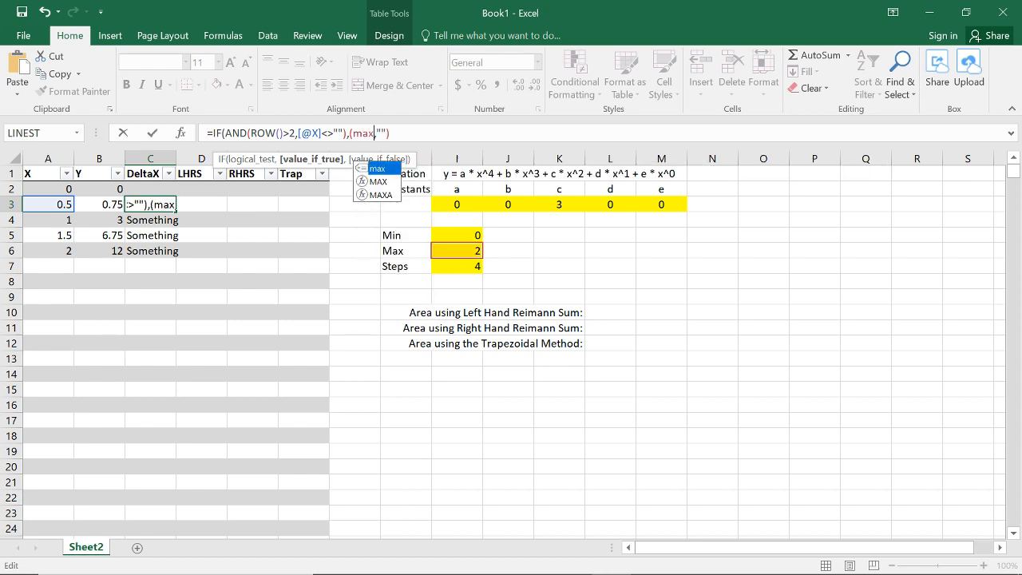
type(")/steps")
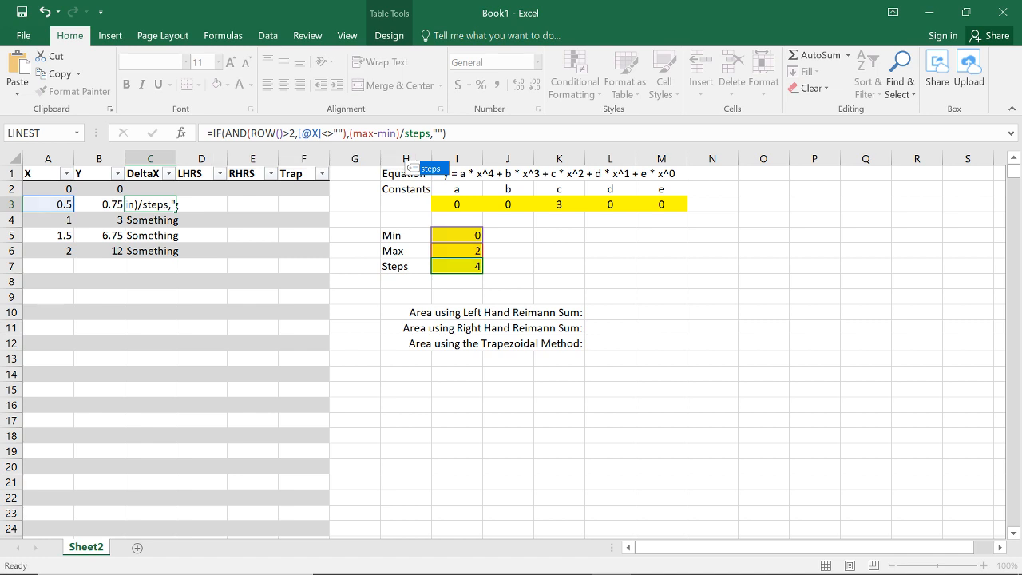
key("Return")
Step: Replace (max-min) in the DeltaX formula of C3 with [@X]-A2, the current X minus the previous row's X
left_click(155, 201)
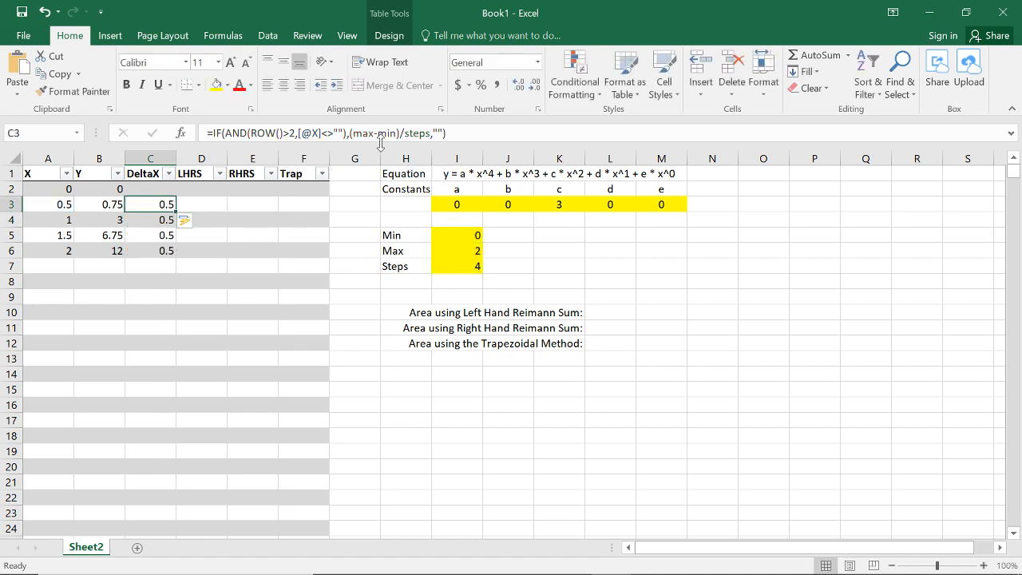
left_click_drag(348, 133, 399, 132)
key("BackSpace")
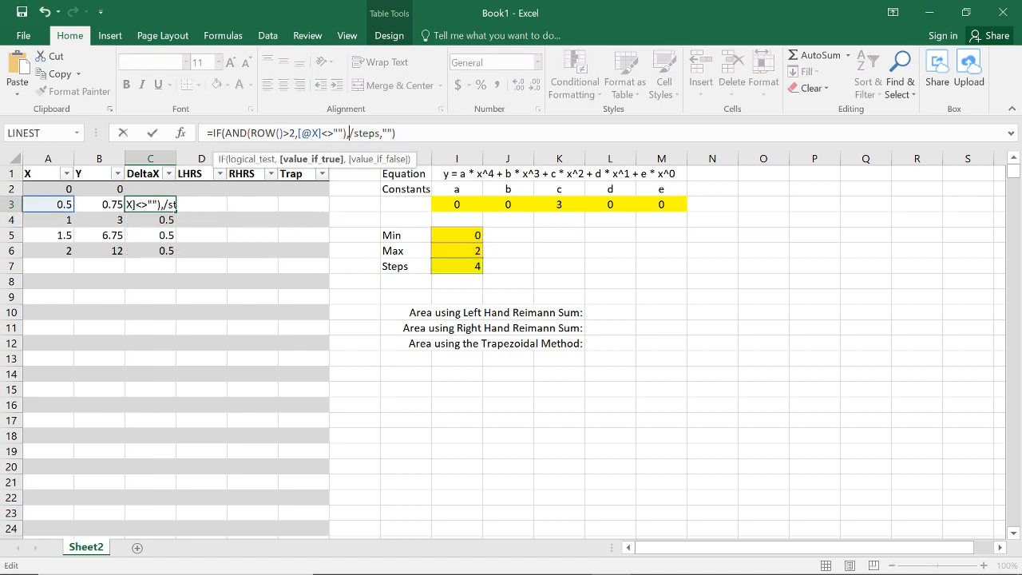
left_click(57, 202)
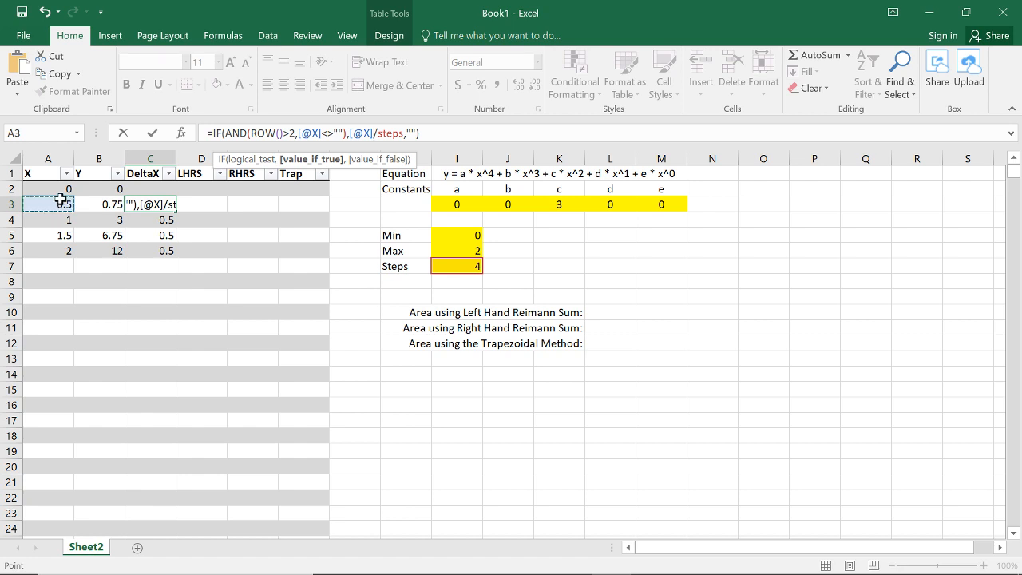
type("-")
left_click(63, 186)
key("Return")
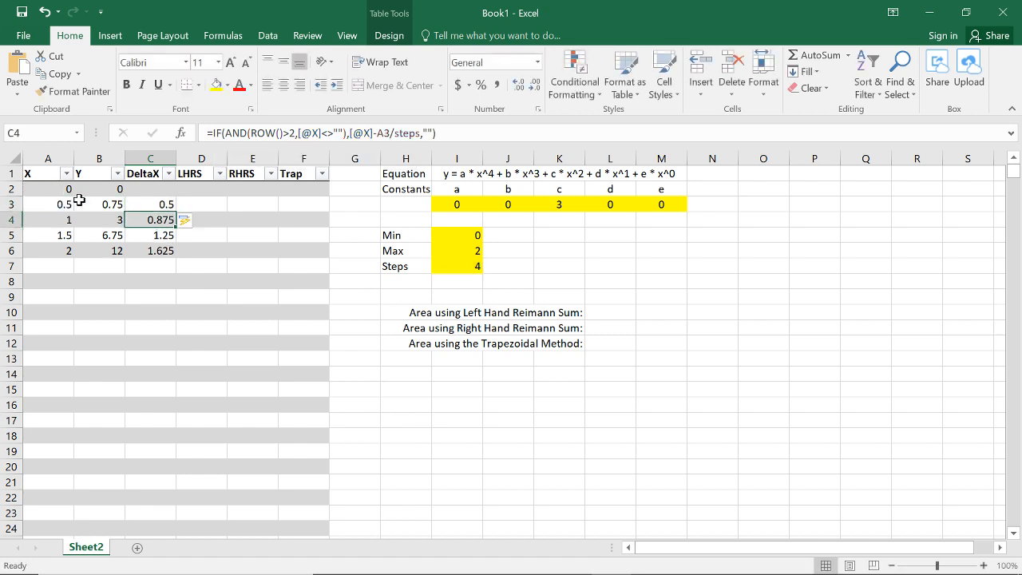
Step: Remove /steps from the DeltaX formula in C4 so the true result is only [@X]-A3
left_click(171, 202)
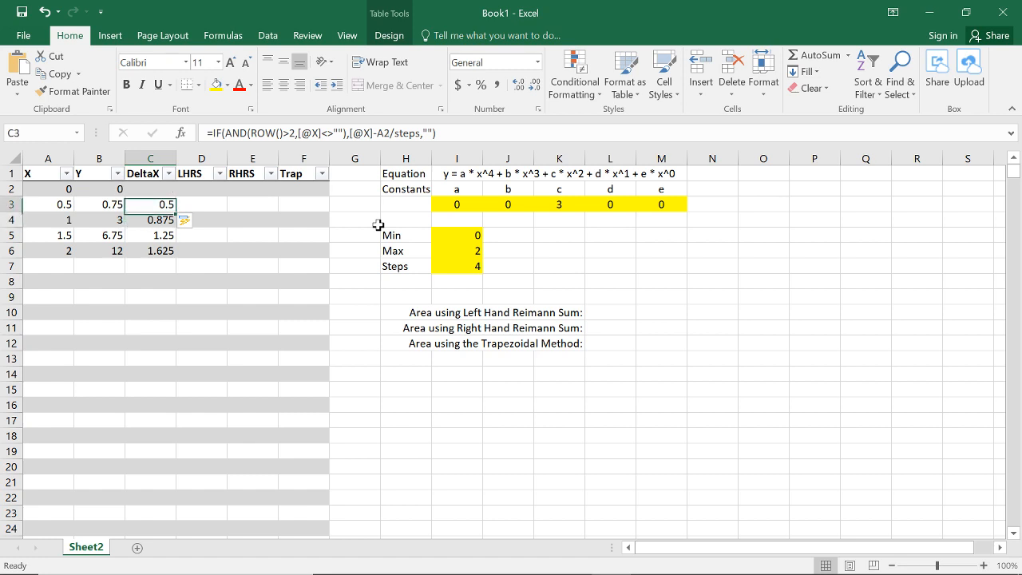
key("Down")
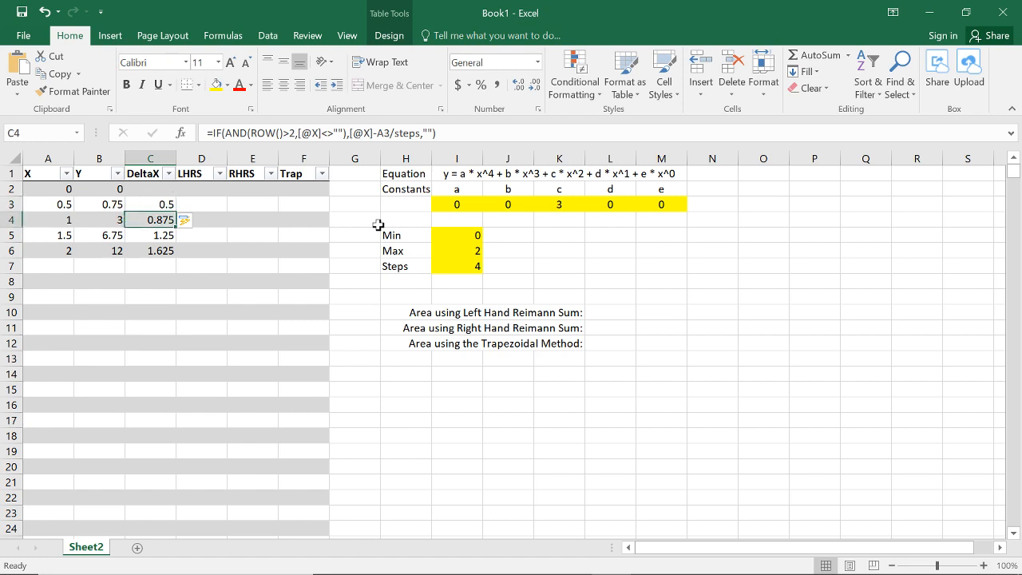
double_click(410, 133)
key("BackSpace")
key("BackSpace")
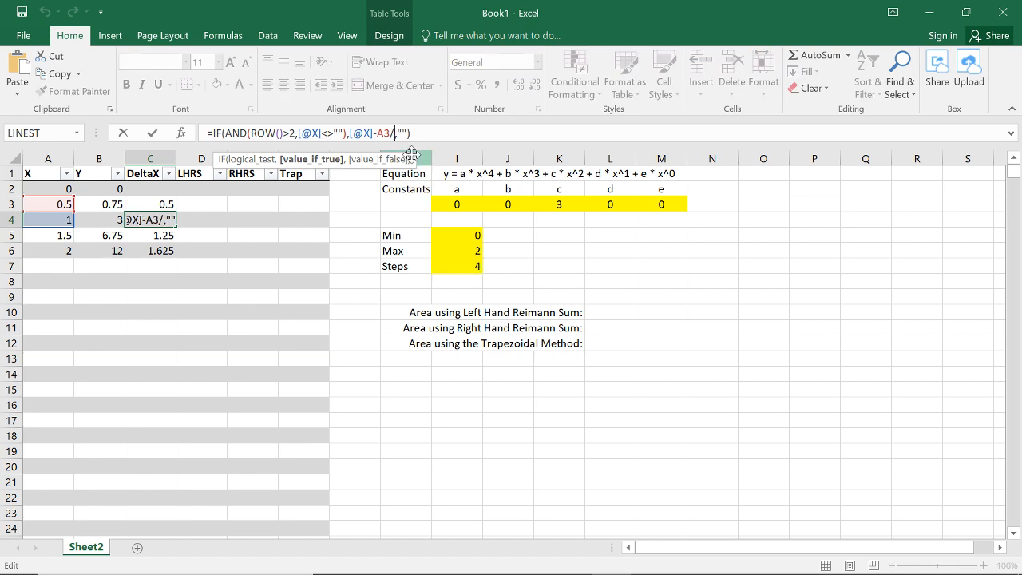
key("ctrl+Return")
Step: Examine the DeltaX formulas in the first rows to check that each subtracts the X value of the row above
key("Down")
key("Up")
key("Up")
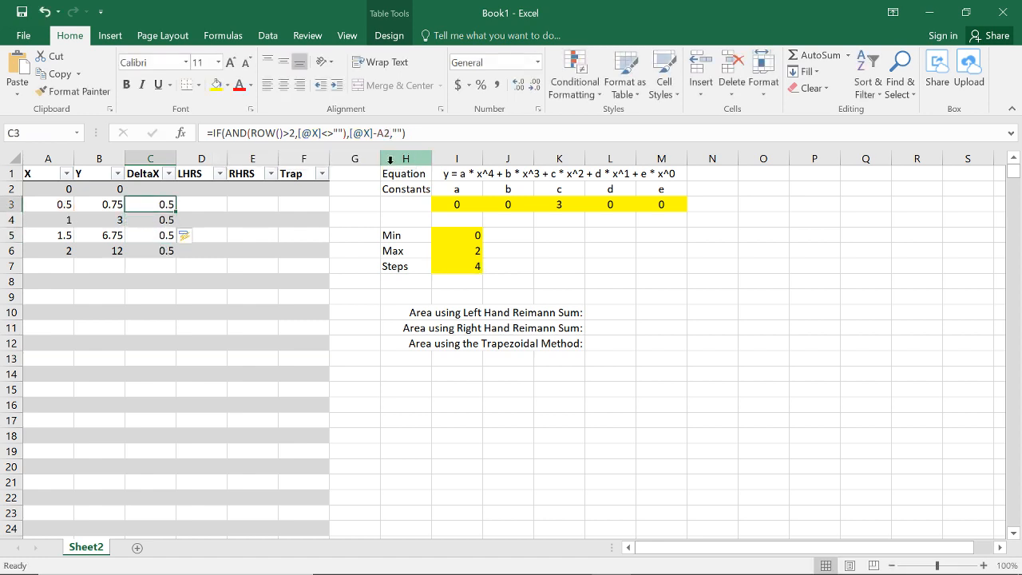
key("Down")
key("Down")
key("Up")
key("Up")
key("Up")
key("Down")
key("Down")
key("Down")
key("Up")
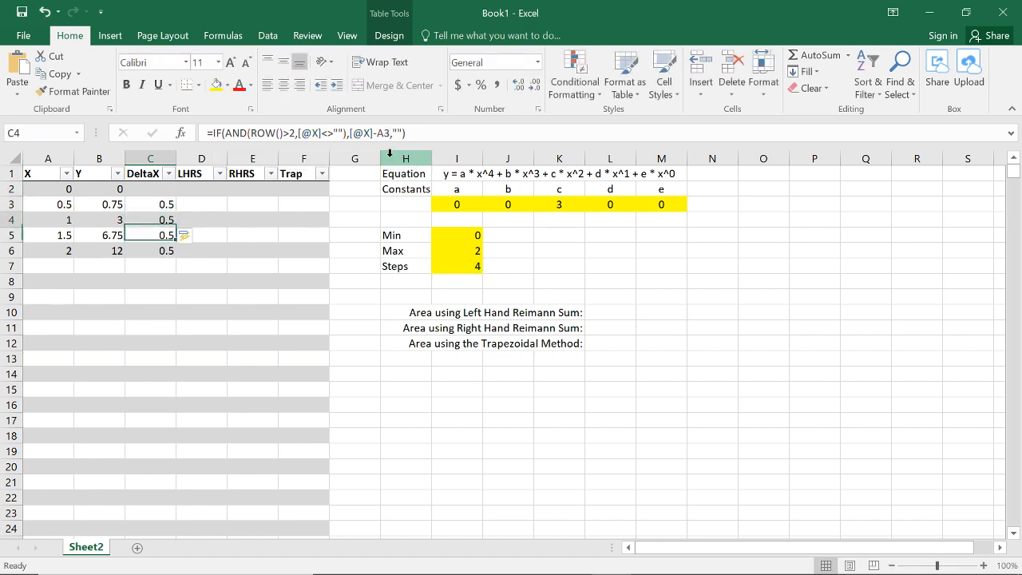
key("Up")
key("Up")
Step: Test the table with Steps set to 8, and restore Steps to 4
left_click(460, 252)
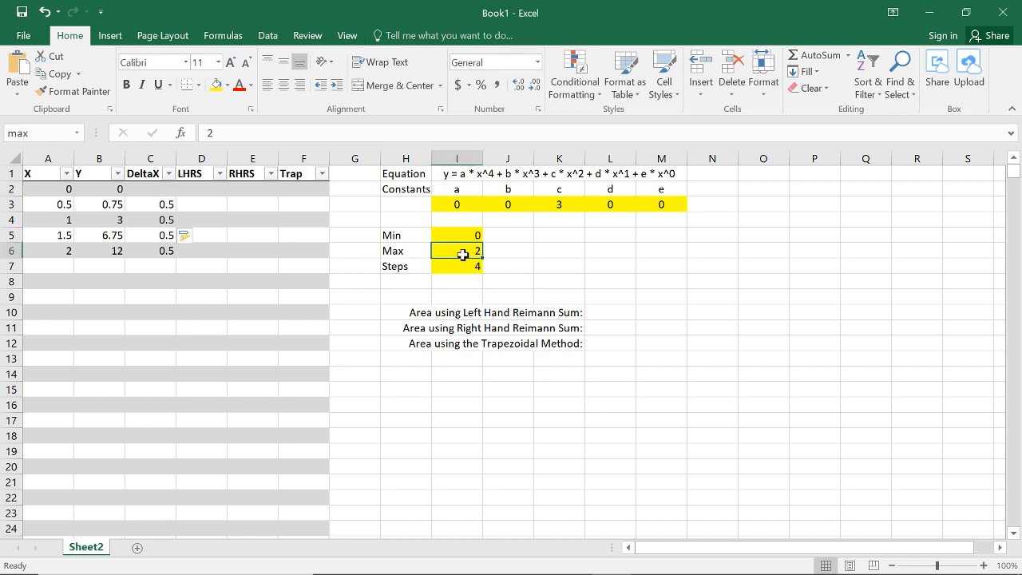
left_click(464, 266)
type("8")
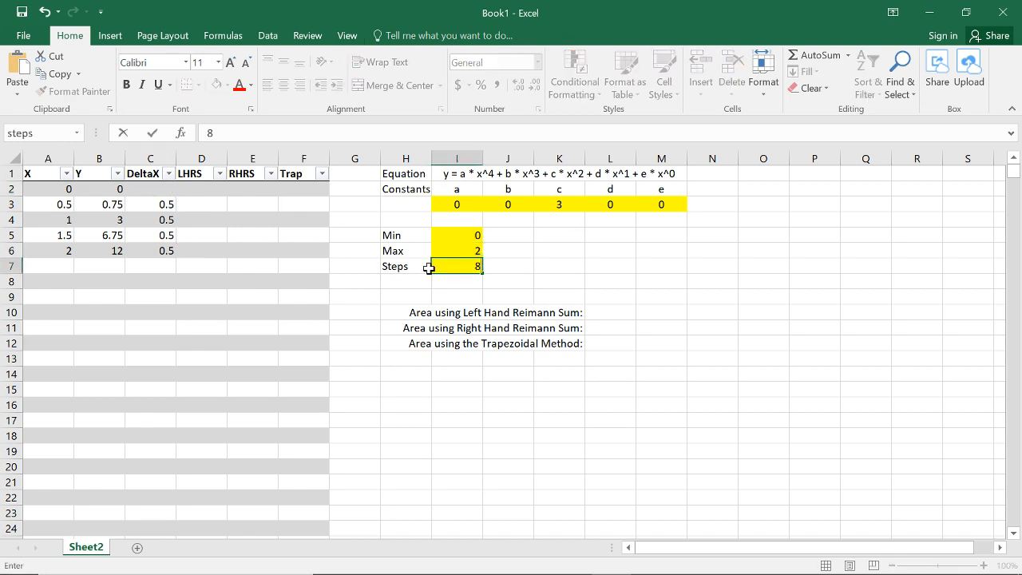
key("Return")
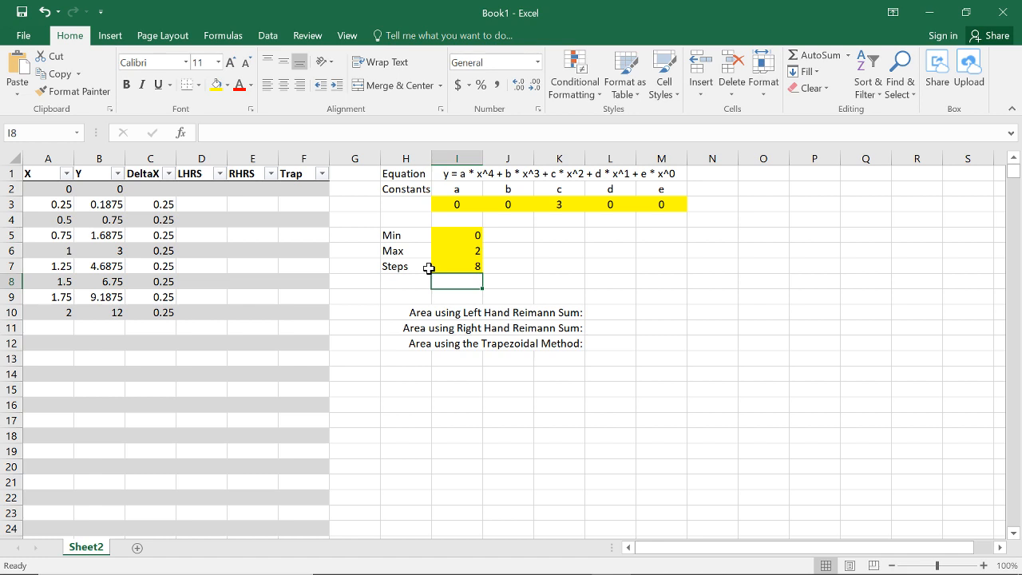
left_click(432, 267)
type("4")
key("Return")
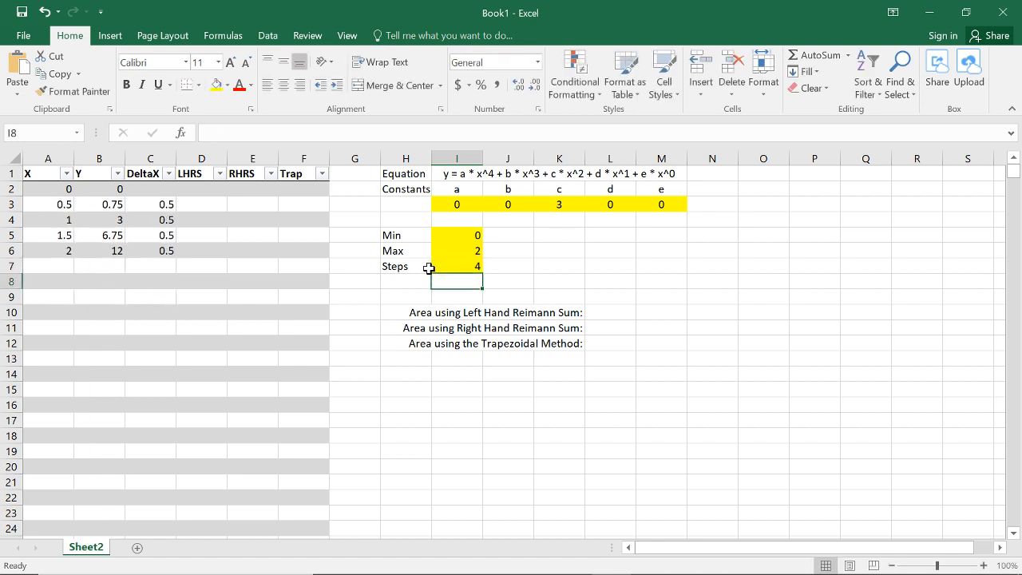
left_click(210, 206)
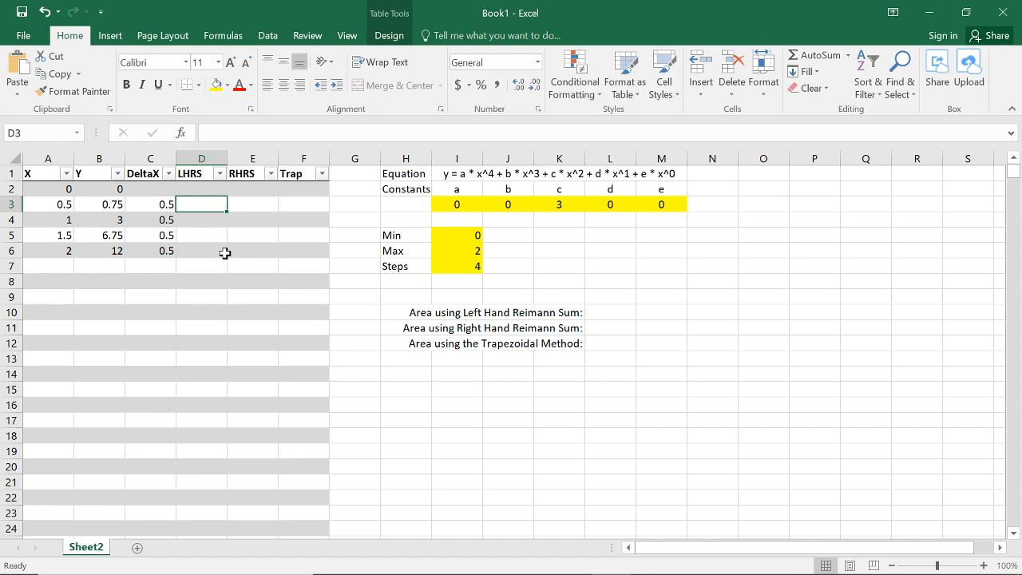
left_click(153, 205)
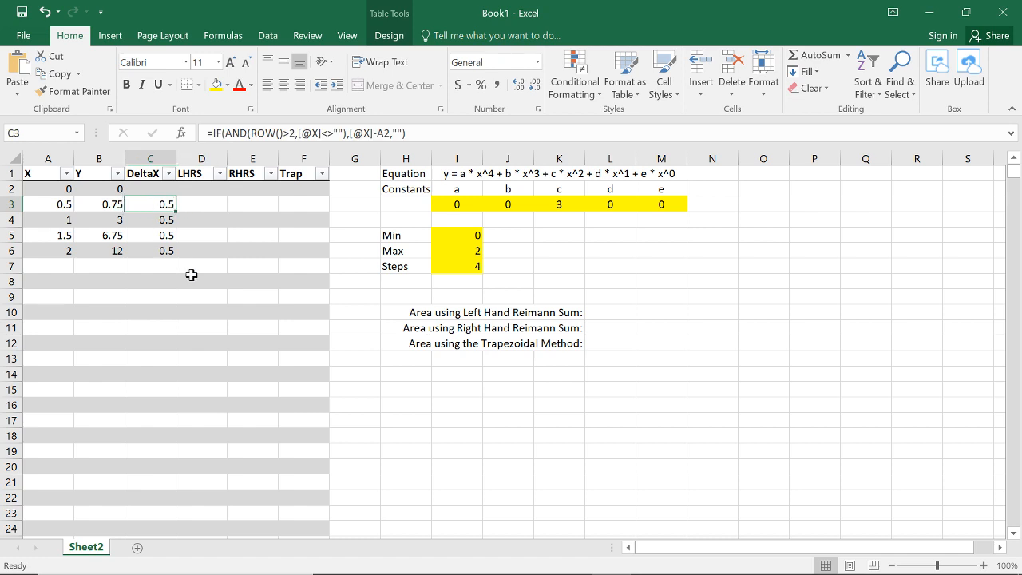
left_click(214, 204)
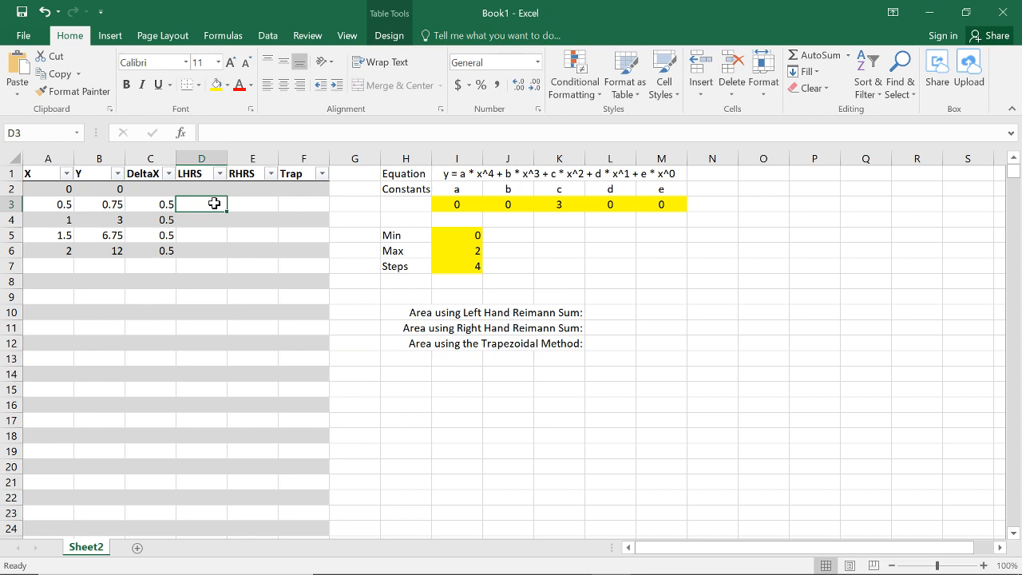
type("=")
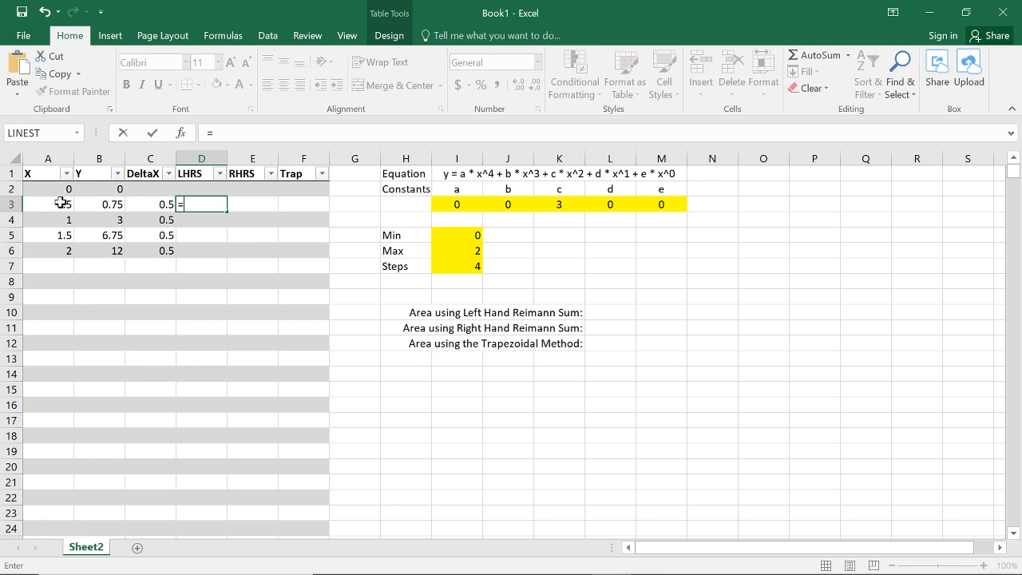
left_click(112, 193)
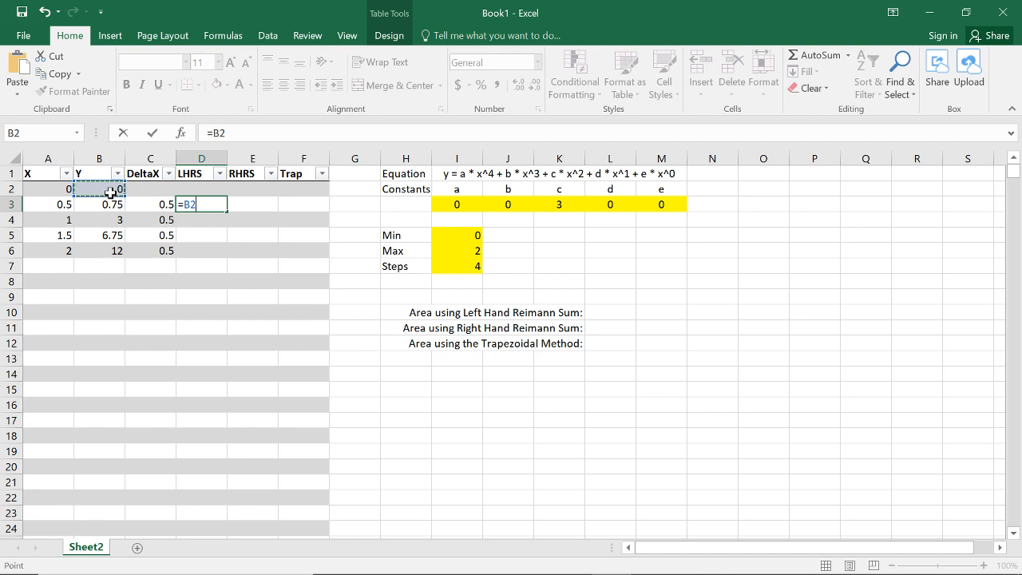
type("*")
left_click(149, 205)
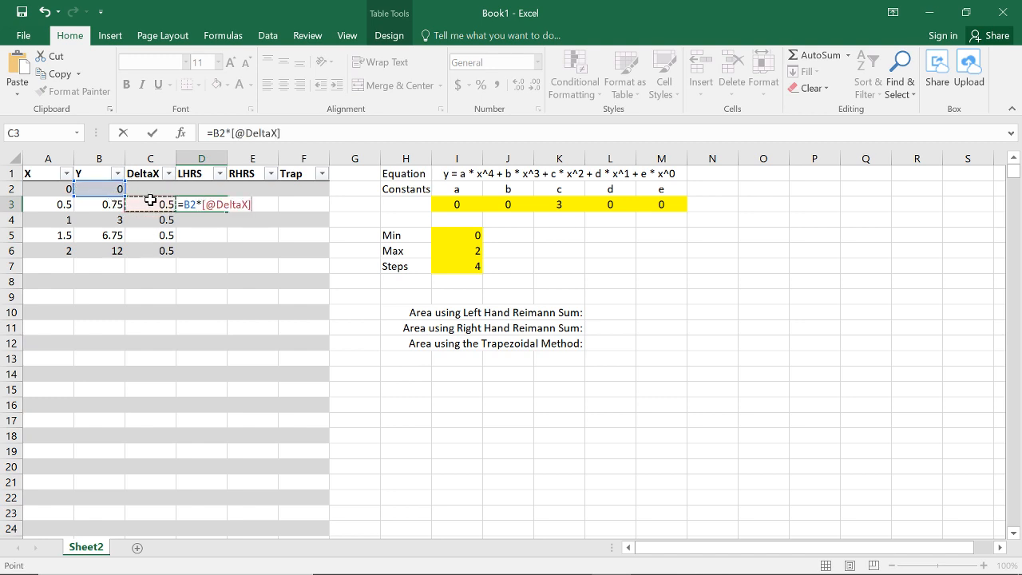
key("ctrl+Return")
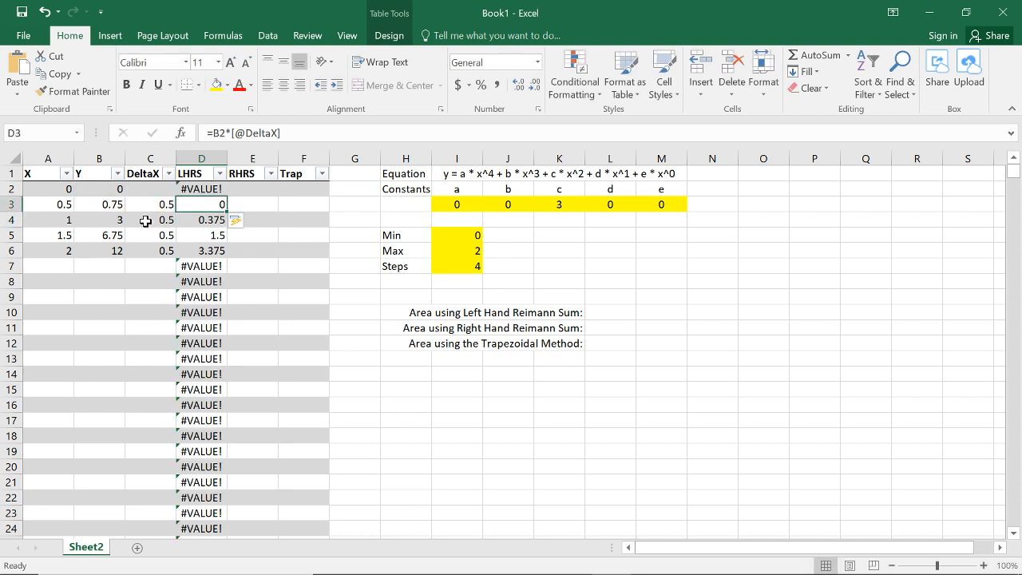
Step: Examine the LHRS formulas from D3 to D6 to check which Y value each row multiplies by DeltaX
left_click(214, 220)
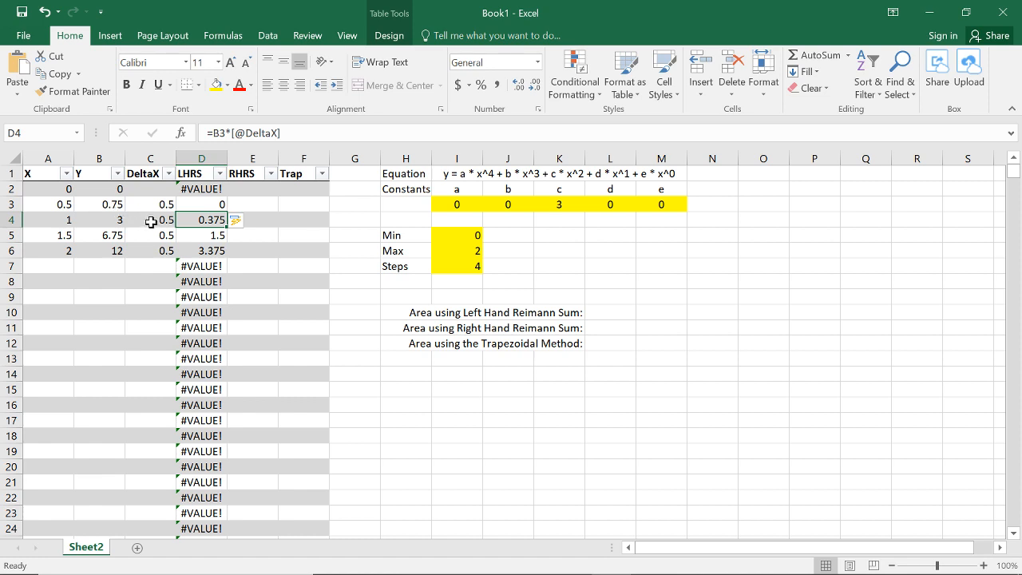
key("Down")
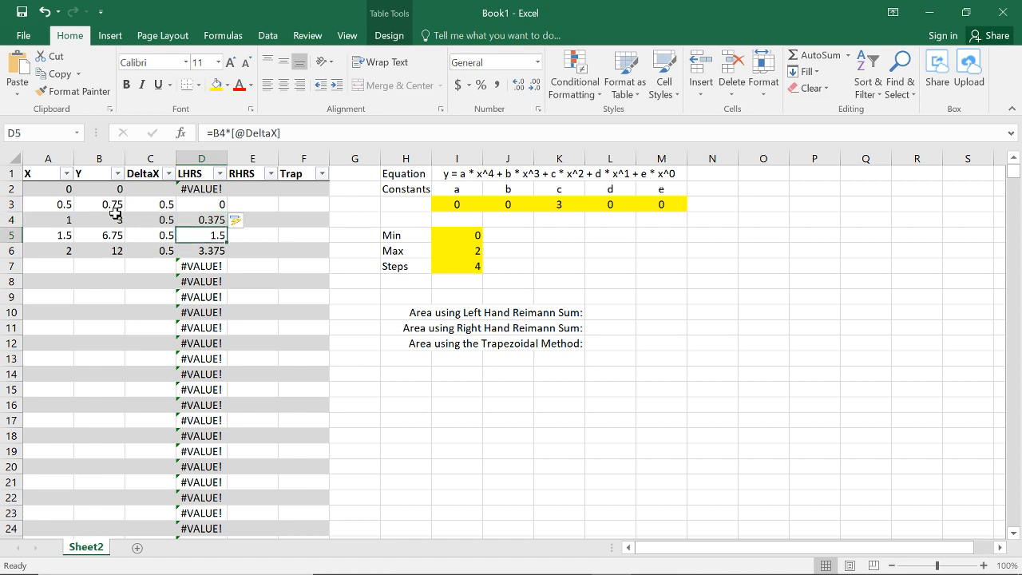
key("Down")
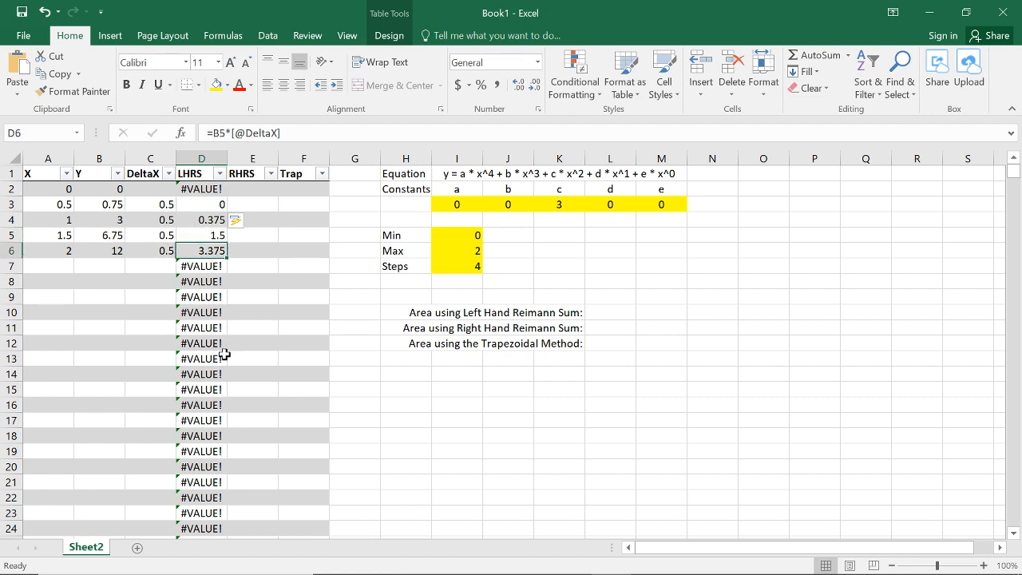
key("Up")
key("Up")
key("Up")
key("Down")
key("Down")
key("Down")
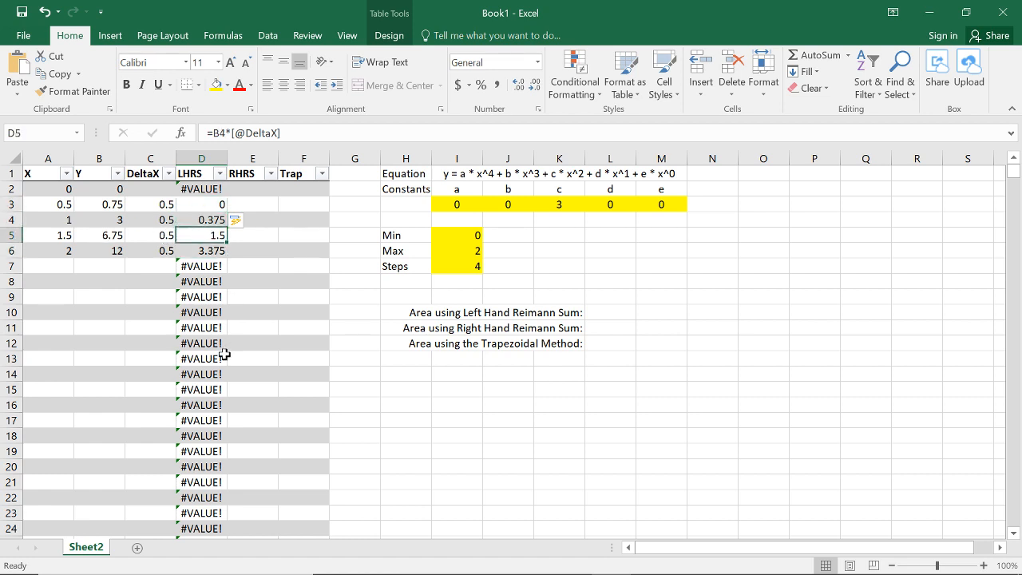
Step: Examine the LHRS formulas in D2 to D7 and the DeltaX formula in C2 to find the cause of the #VALUE! errors
key("Up")
key("Up")
key("Up")
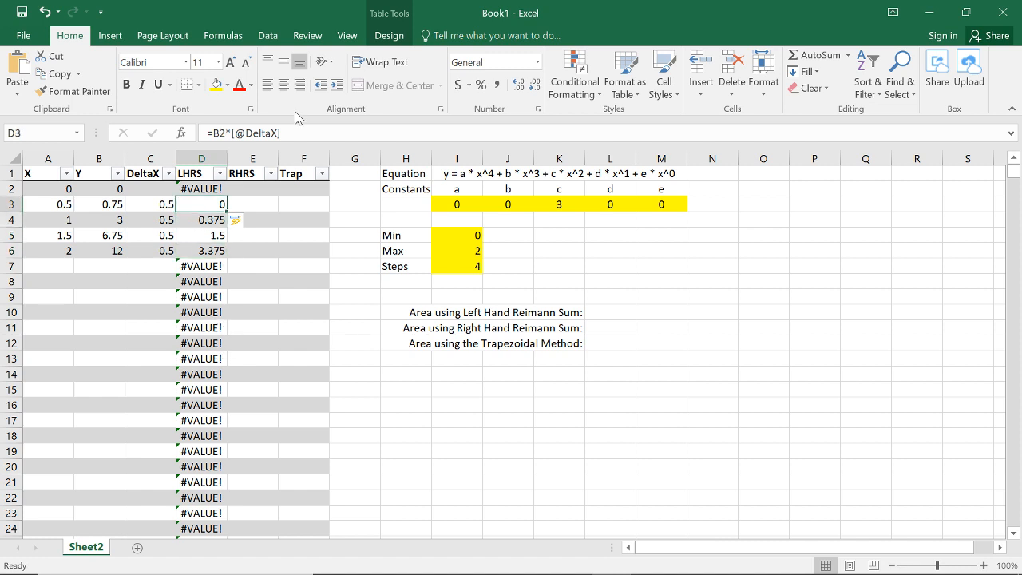
key("Up")
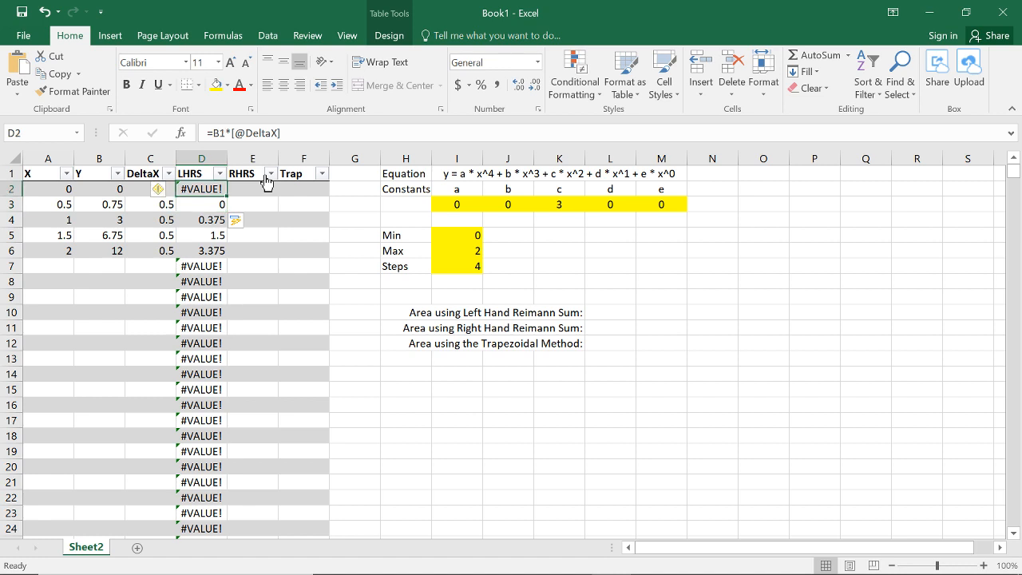
key("Down")
key("Up")
key("Down")
key("Down")
key("Down")
key("Down")
key("Down")
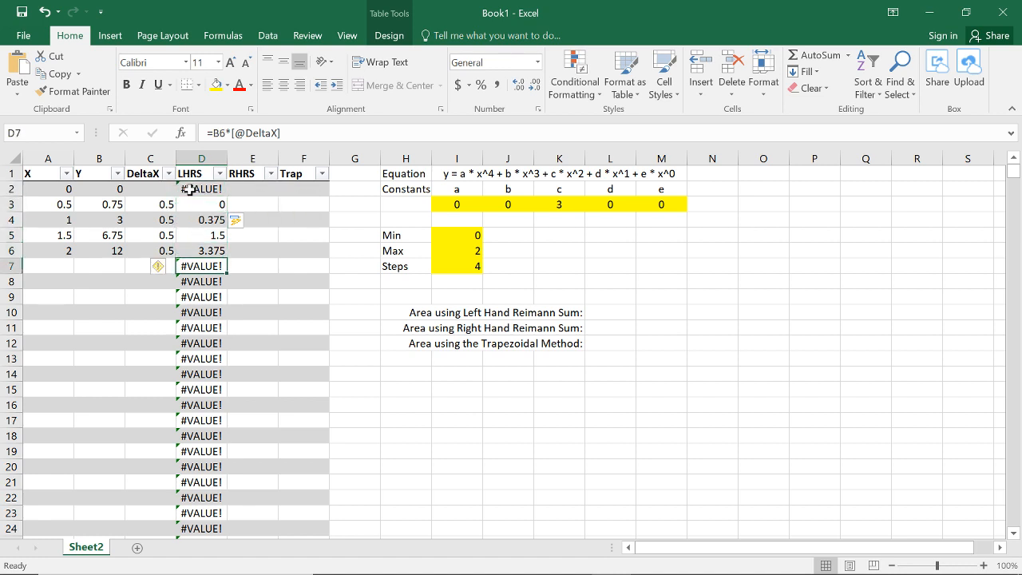
key("Up")
key("Up")
key("Up")
key("Up")
key("Up")
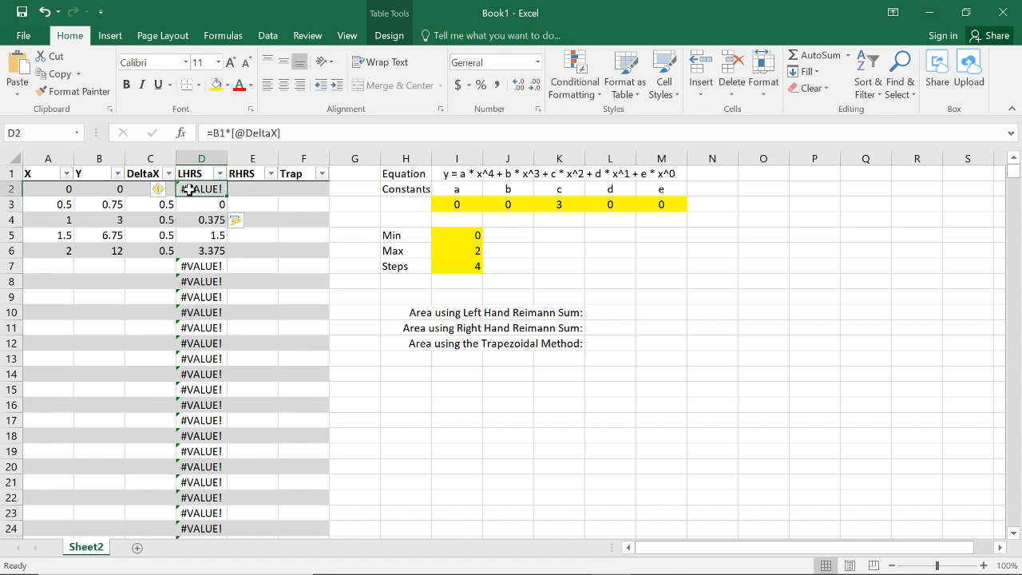
key("Down")
key("Down")
key("Down")
key("Down")
key("Down")
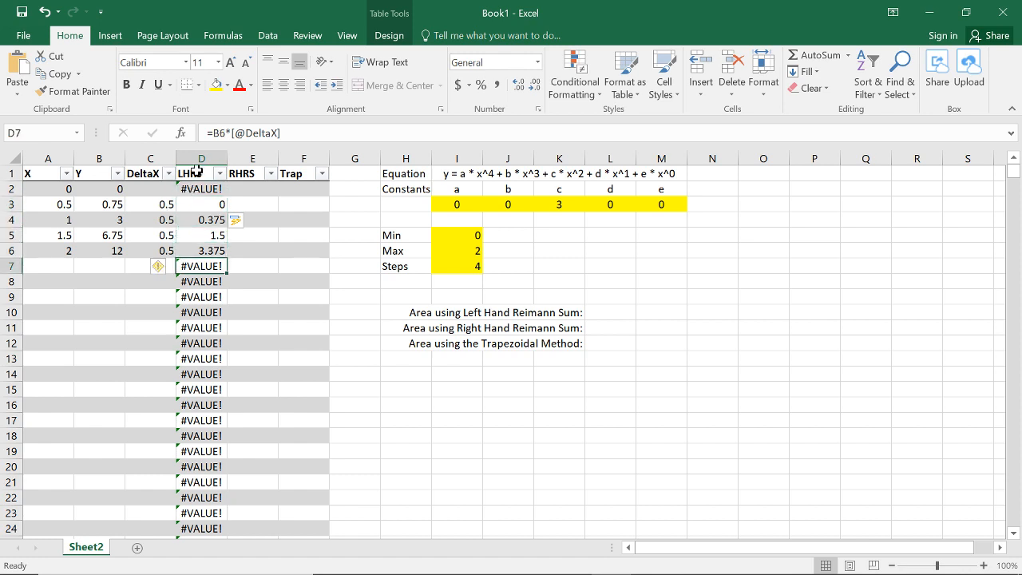
left_click(156, 190)
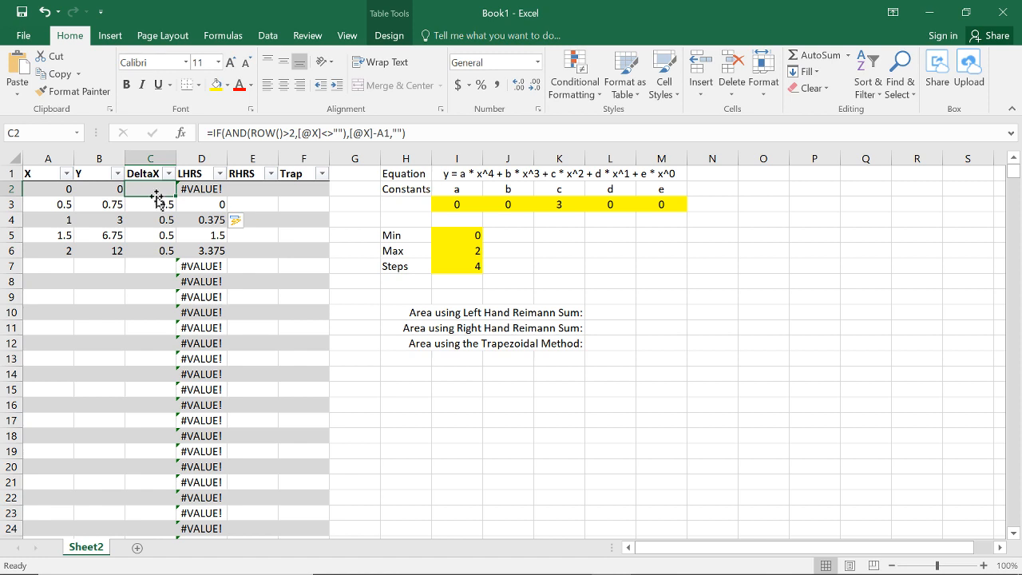
key("Right")
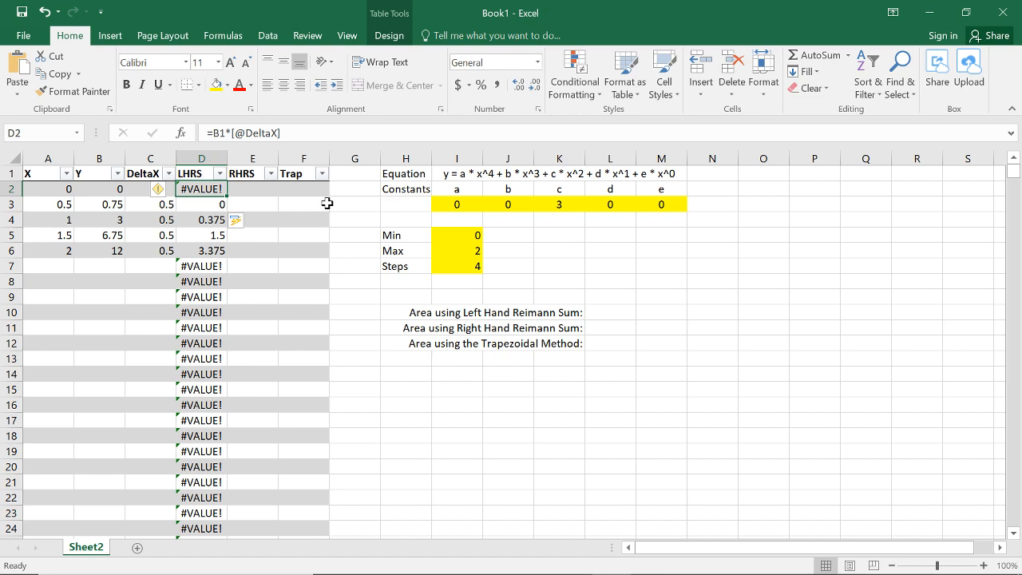
left_click(312, 134)
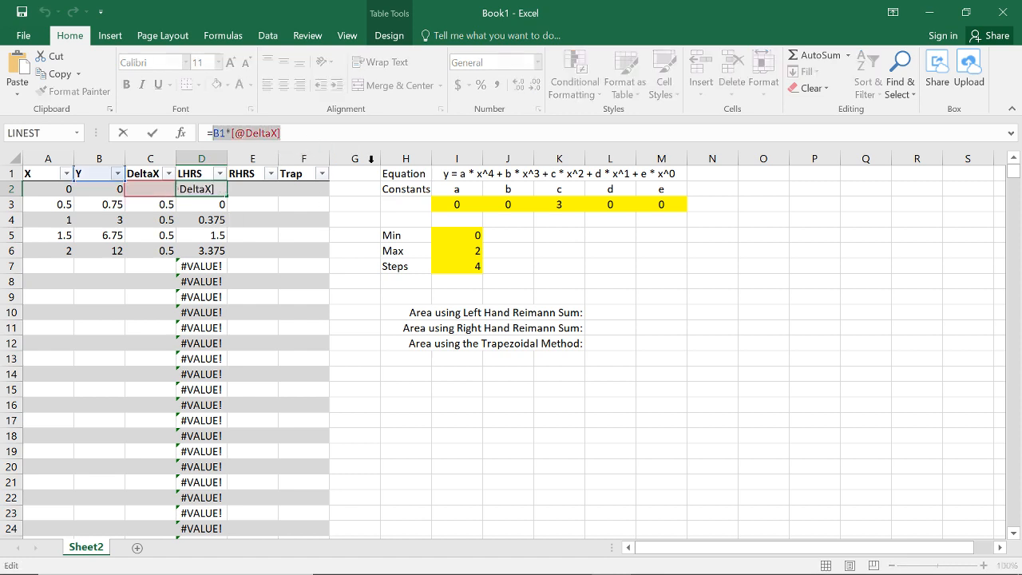
key("BackSpace")
type("if(")
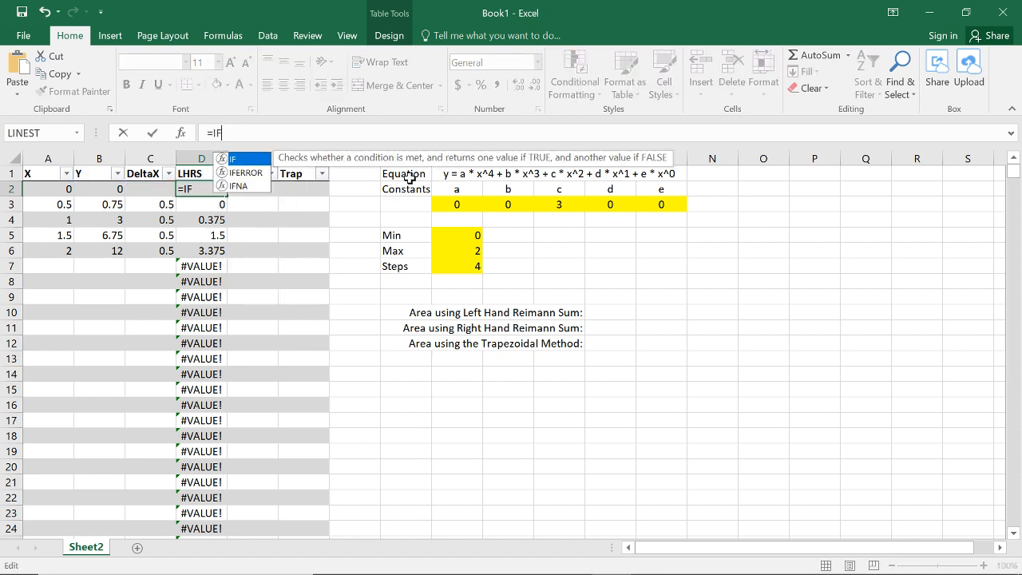
left_click(155, 194)
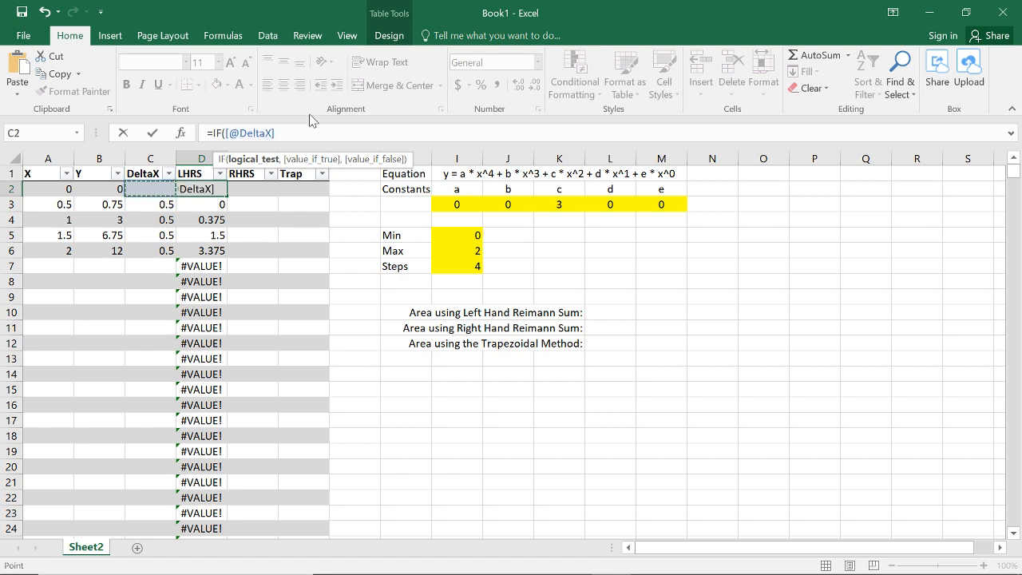
type("<>\"\",")
type("B1*[@DeltaX]")
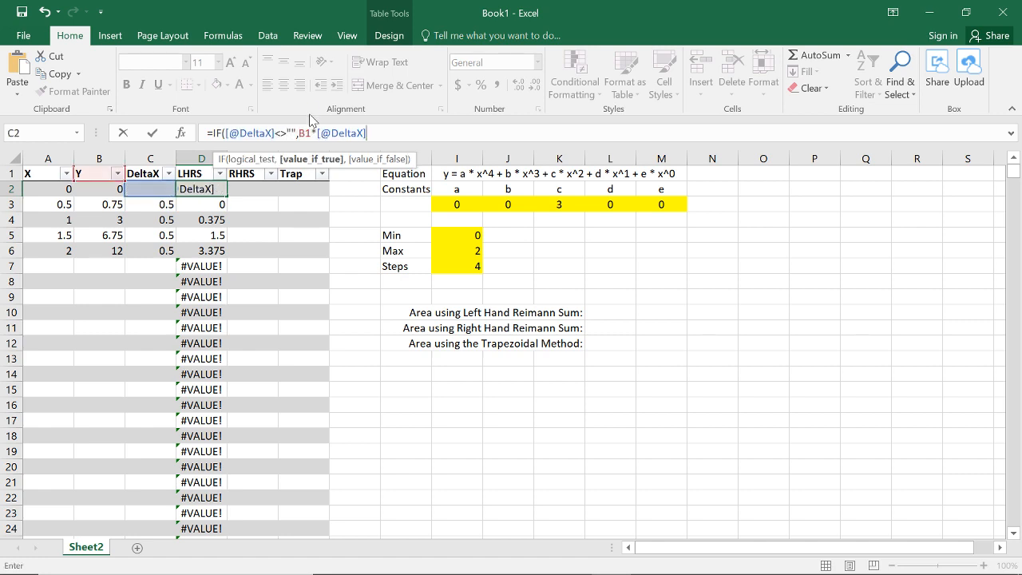
type(",\"\")")
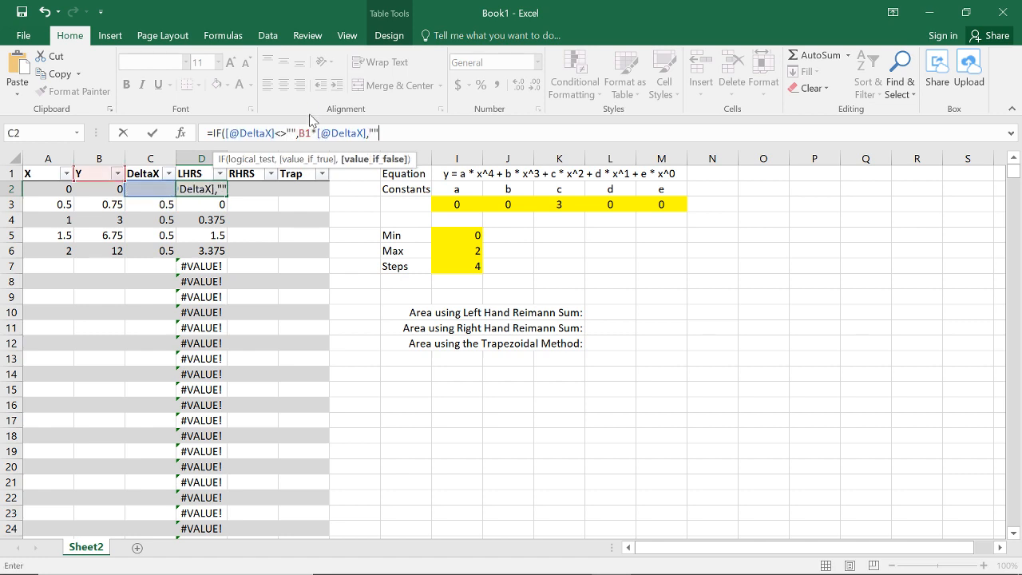
key("Return")
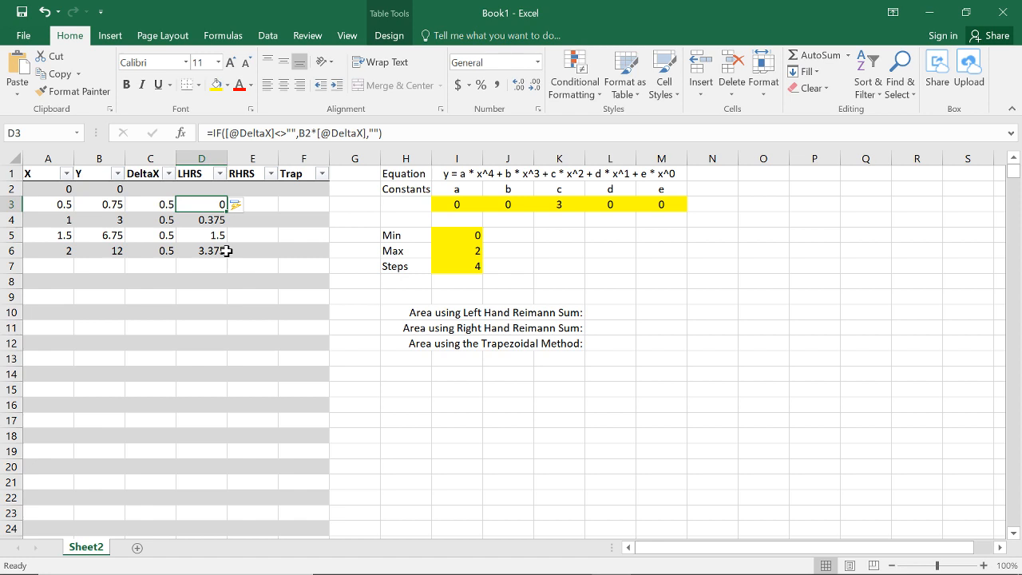
key("F2")
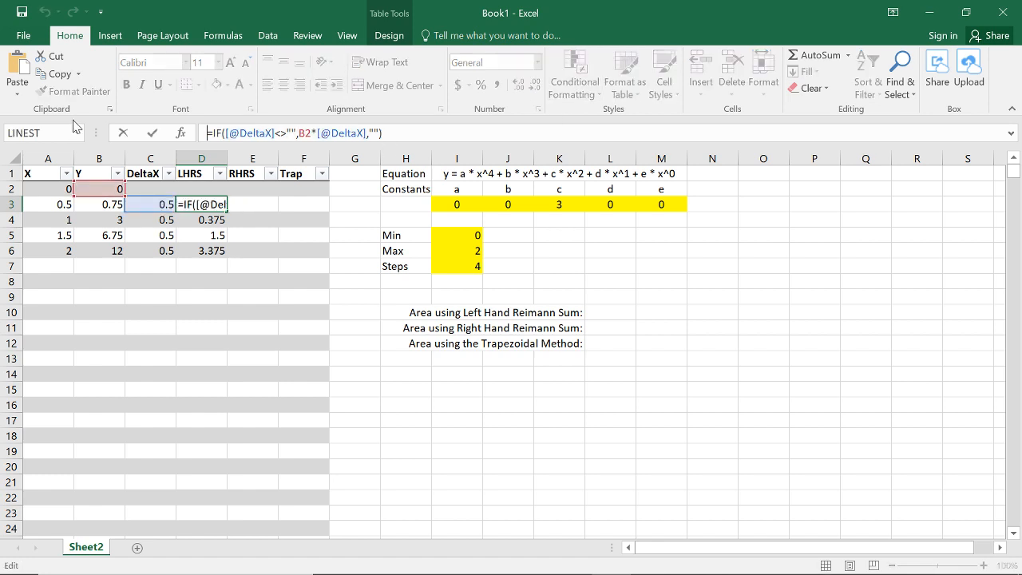
left_click_drag(383, 133, 173, 130)
key("ctrl+c")
left_click(248, 203)
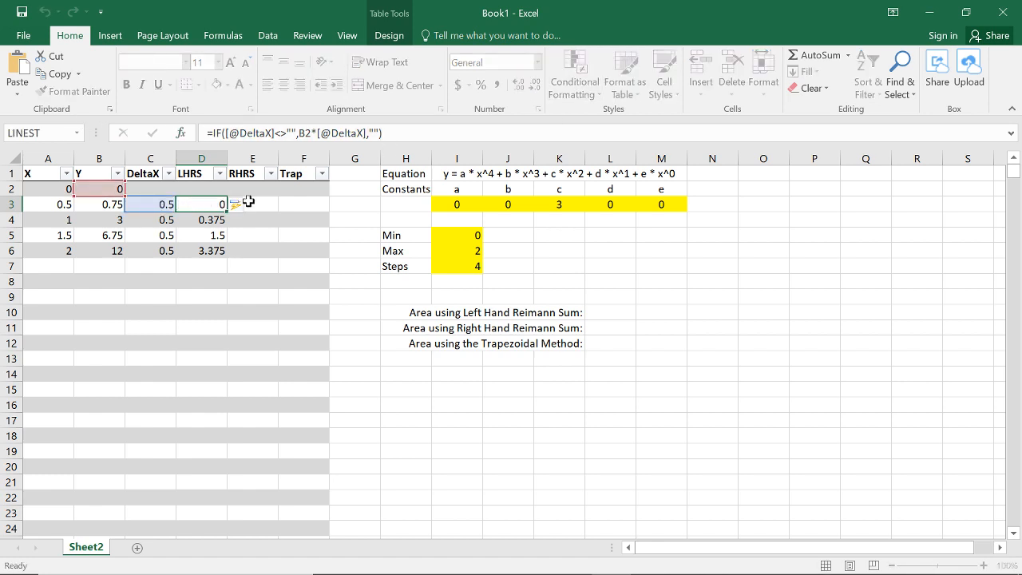
left_click(276, 134)
key("ctrl+v")
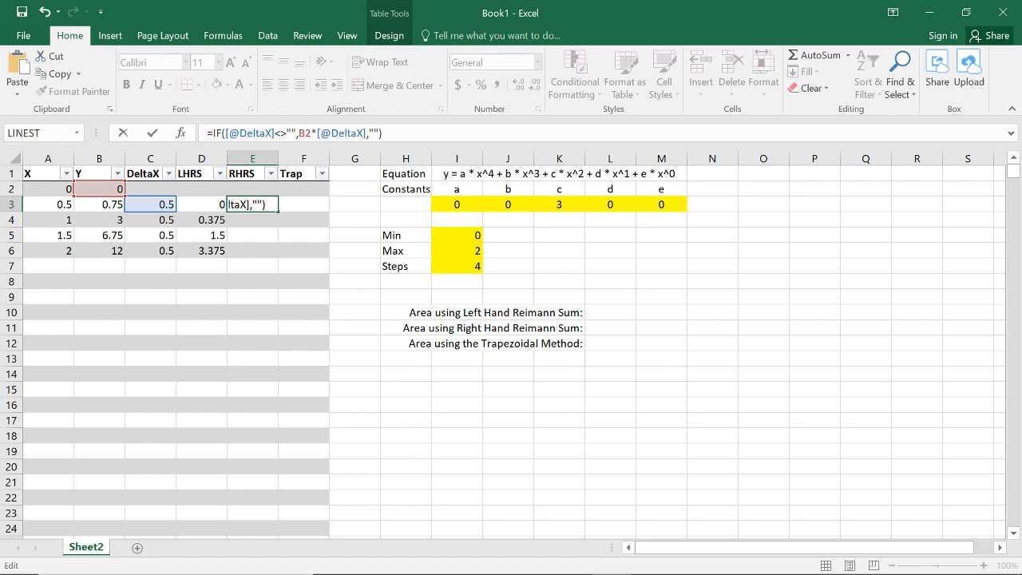
left_click(312, 133)
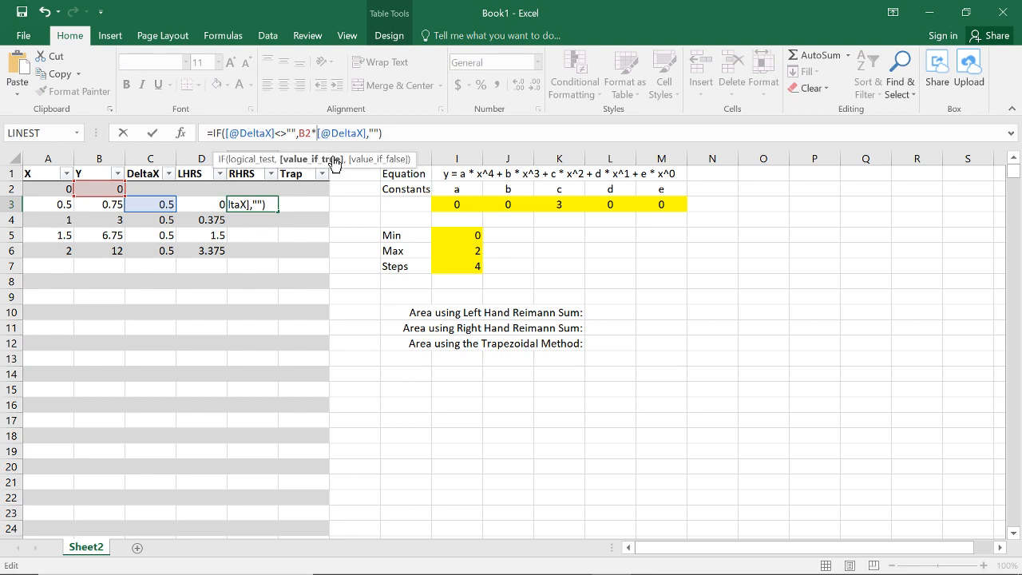
key("BackSpace")
key("BackSpace")
left_click(98, 203)
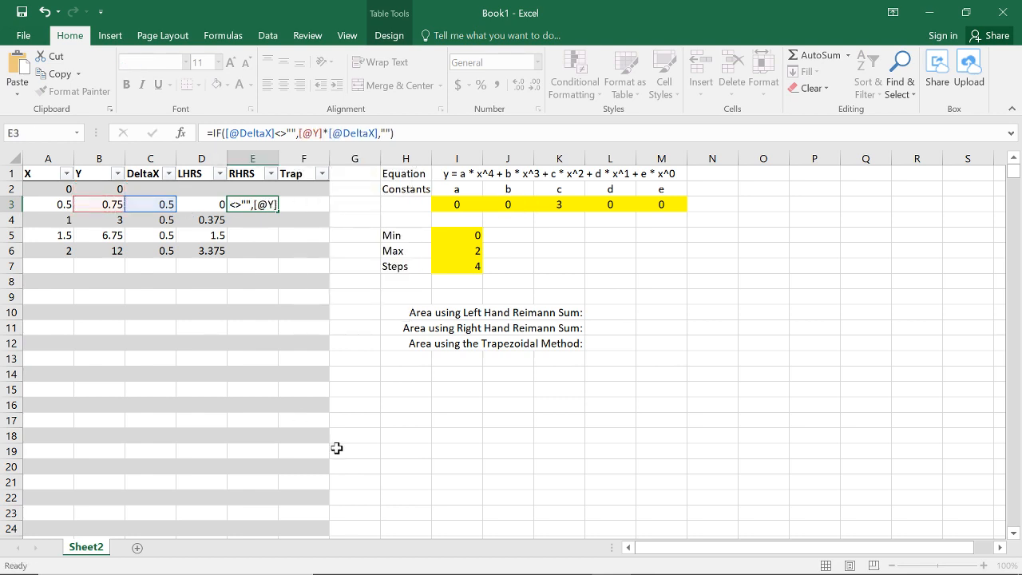
key("ctrl+Return")
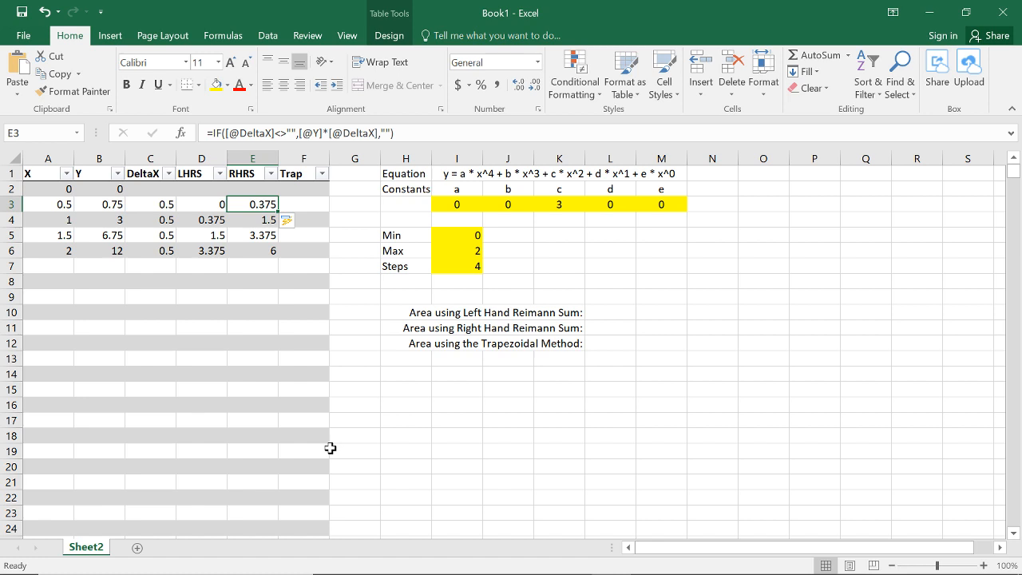
key("Right")
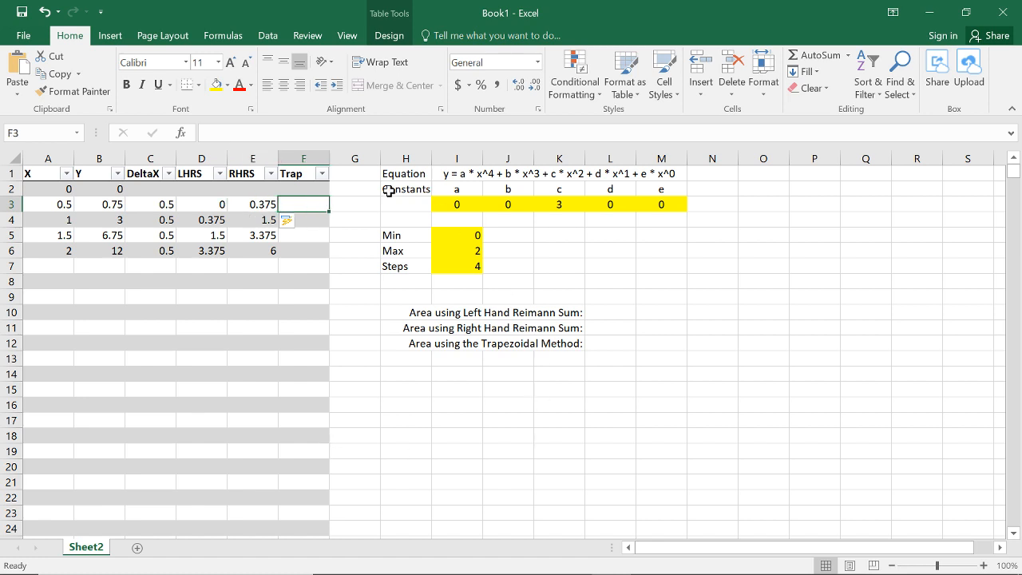
key("F2")
key("ctrl+v")
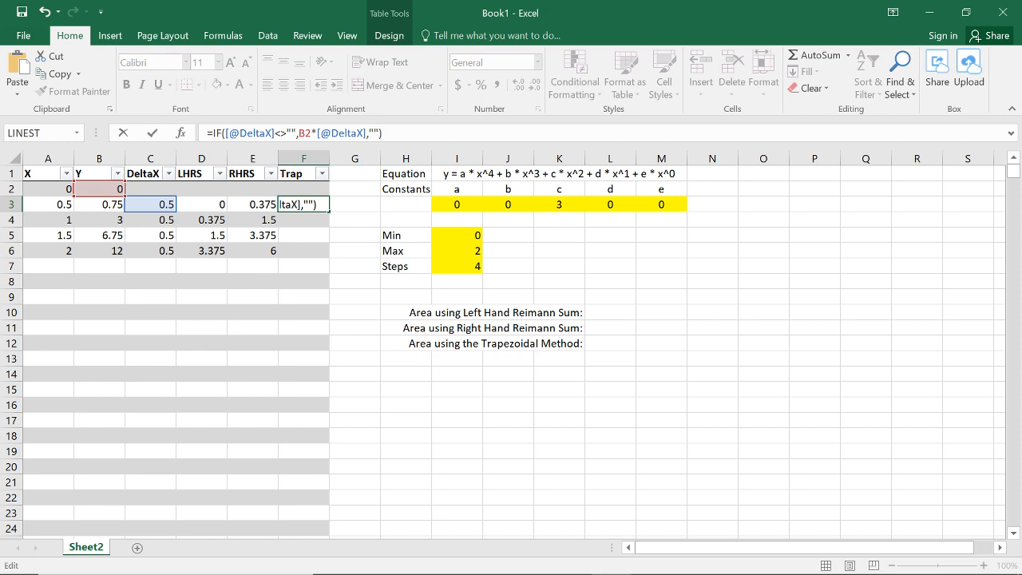
key("BackSpace")
key("BackSpace")
type("AV")
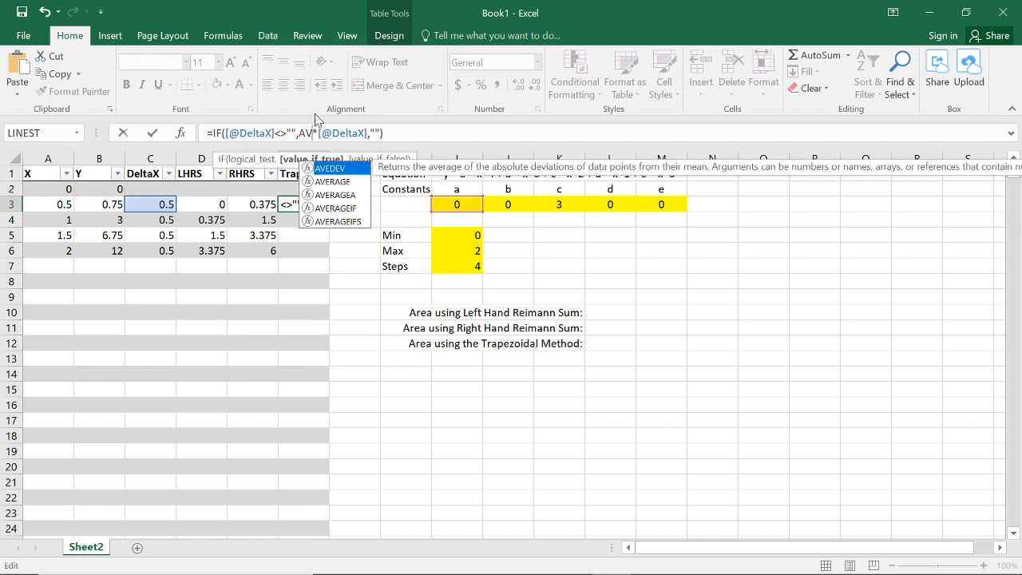
type("ERAGE(")
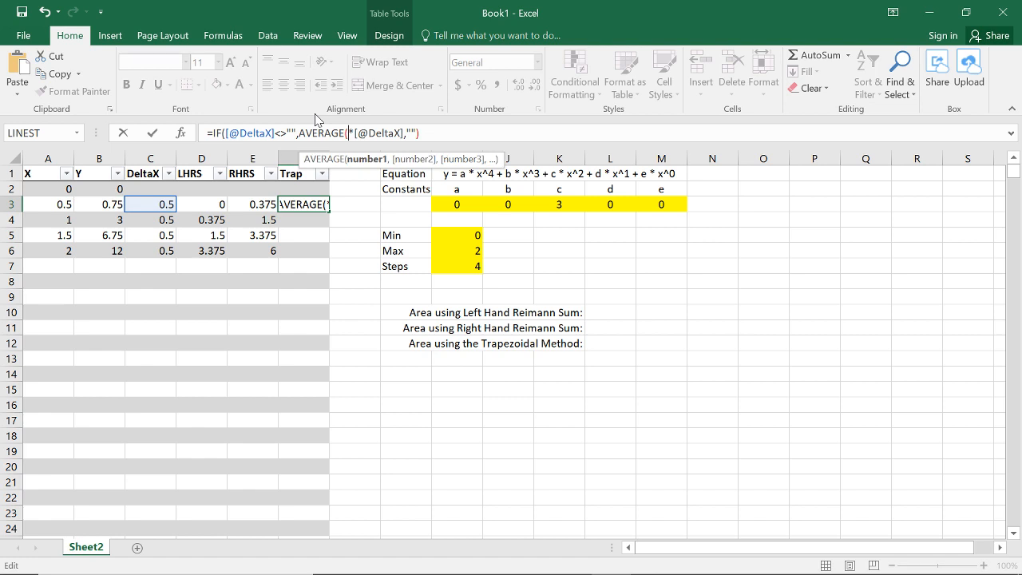
left_click(107, 189)
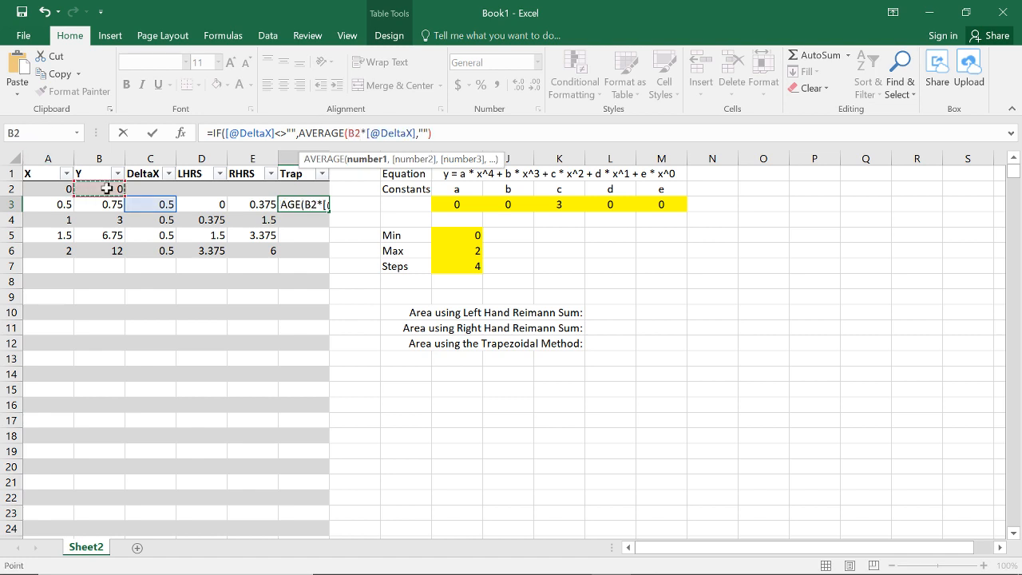
type("m")
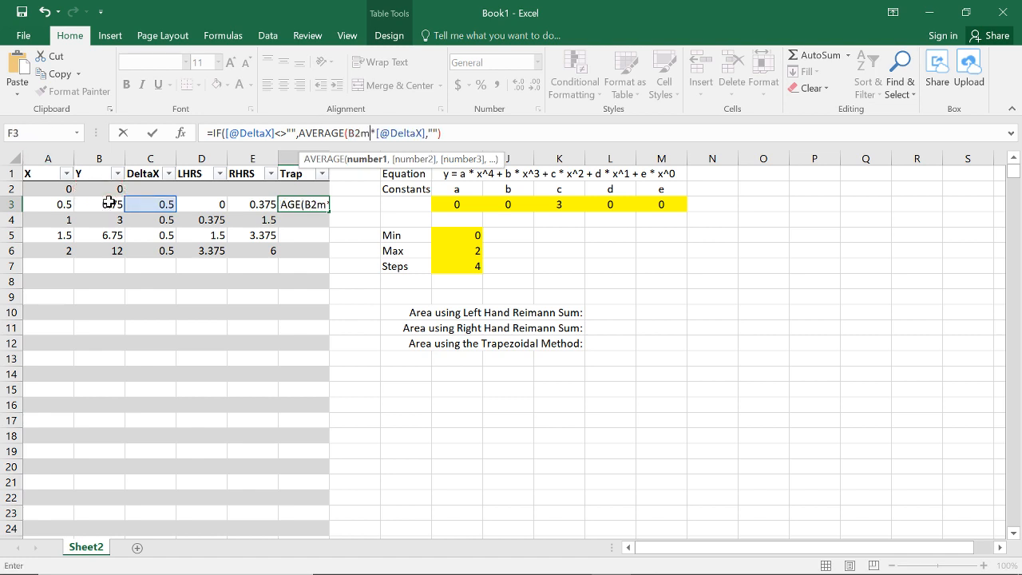
key("BackSpace")
type(",")
left_click(113, 203)
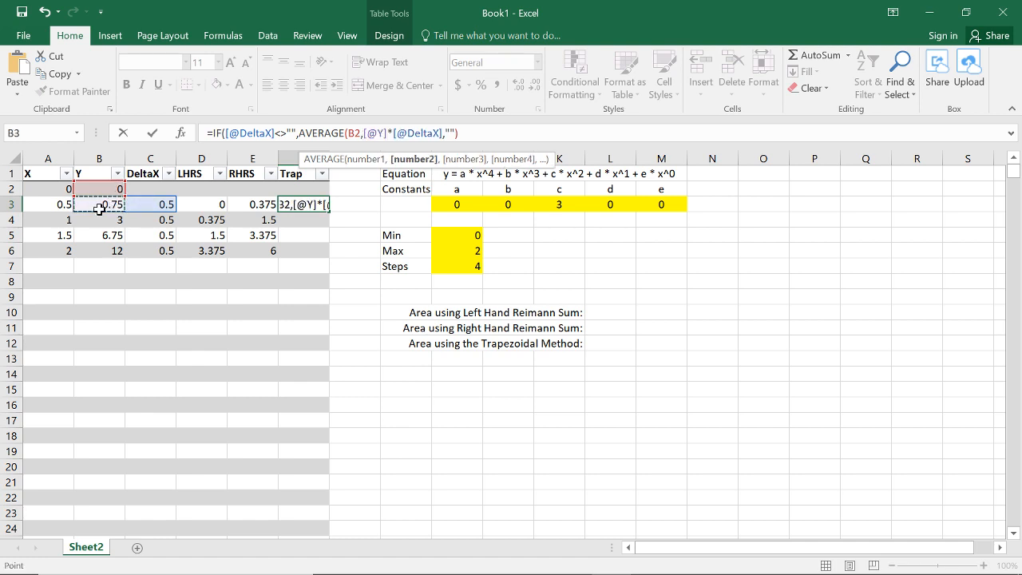
type(")")
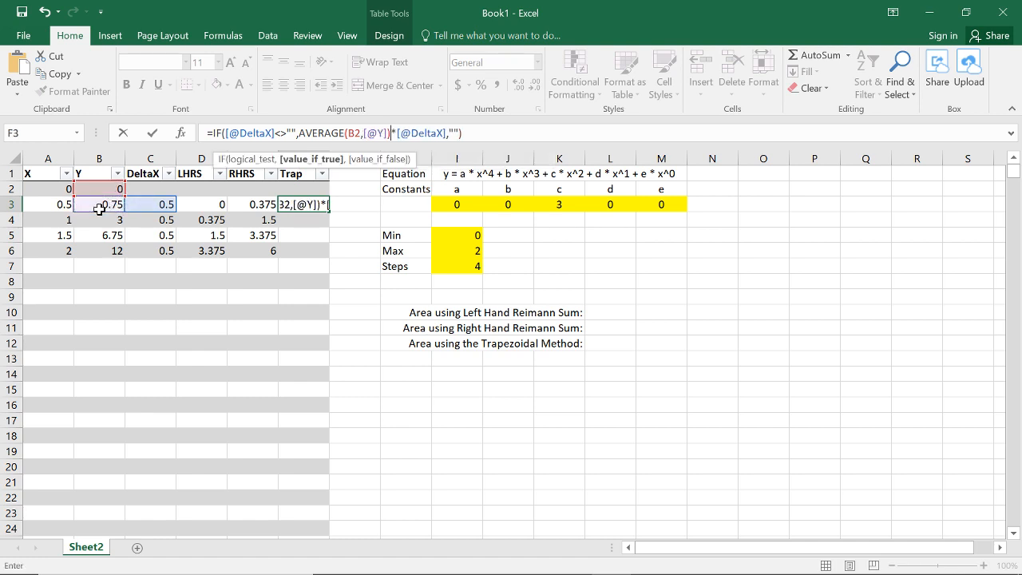
key("Return")
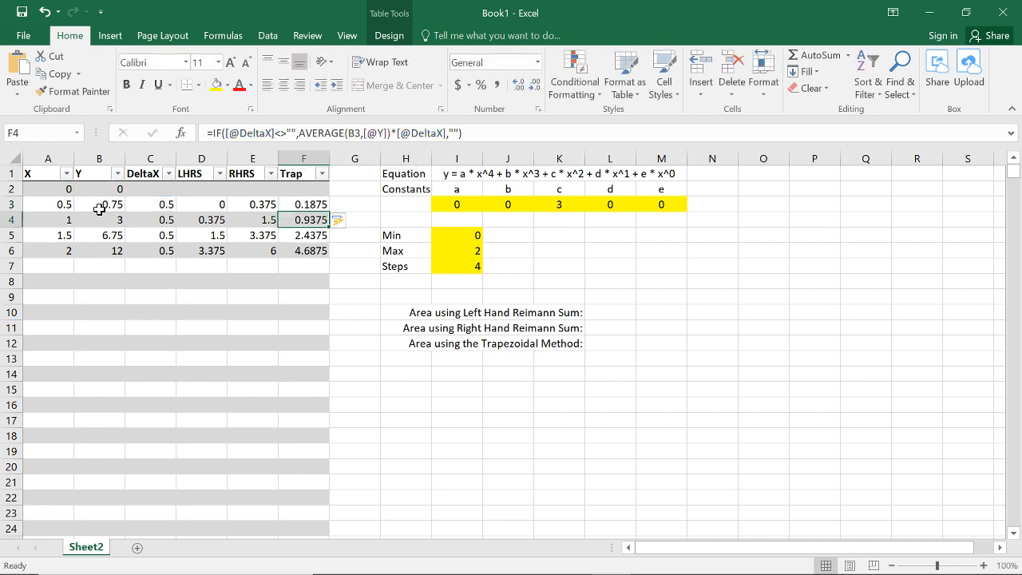
Step: Total the table's LHRS column in cell L10 for the Left Hand Reimann Sum area with =SUM(Reimannnnn[LHRS])
left_click(217, 204)
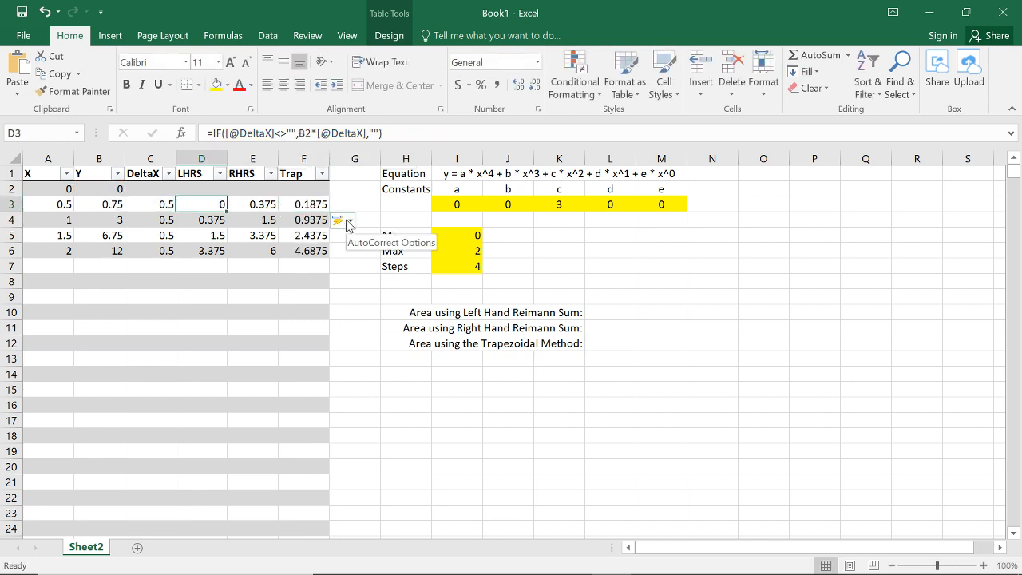
key("Right")
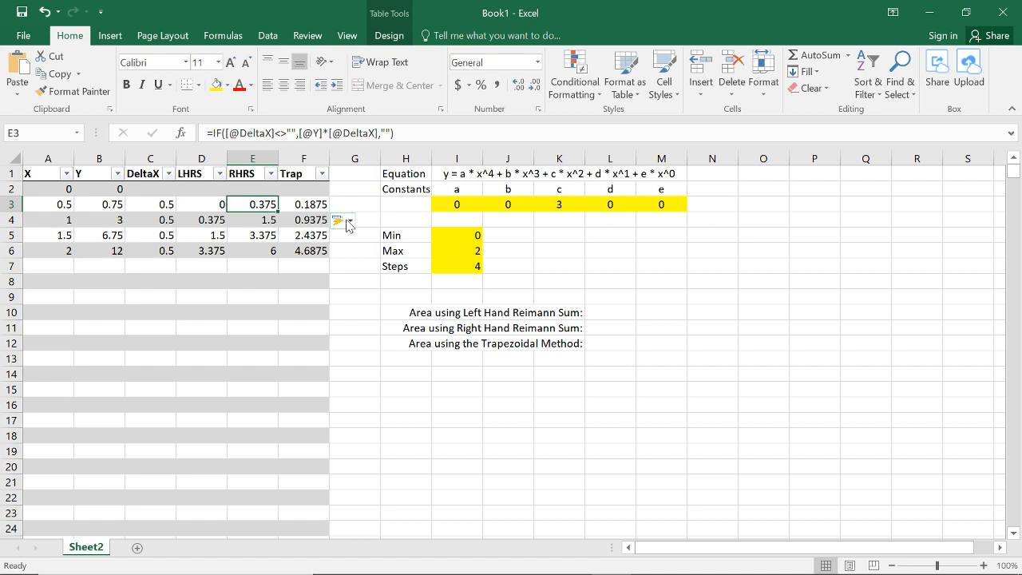
left_click(612, 313)
type("=")
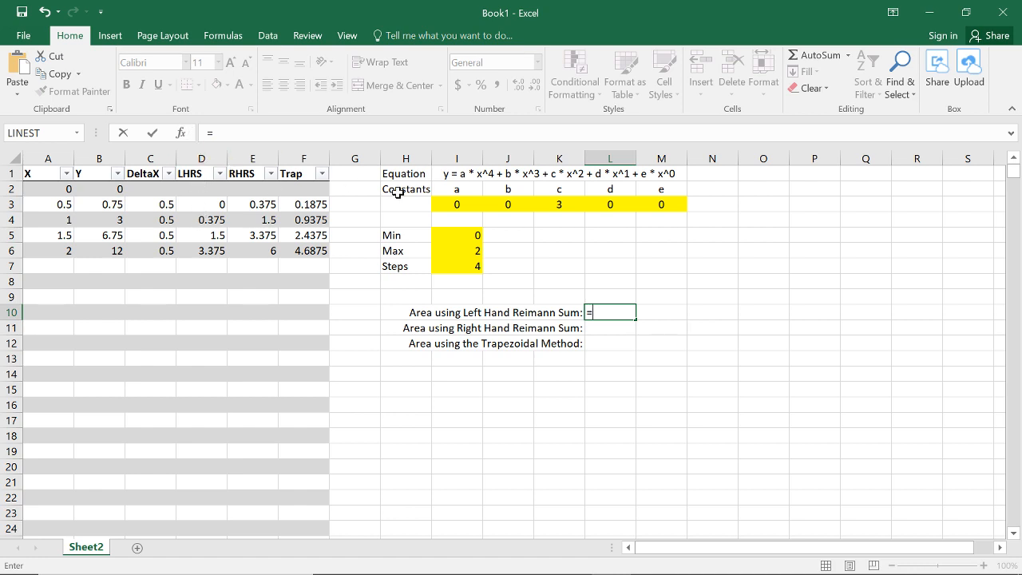
type("SUM(")
left_click(206, 162)
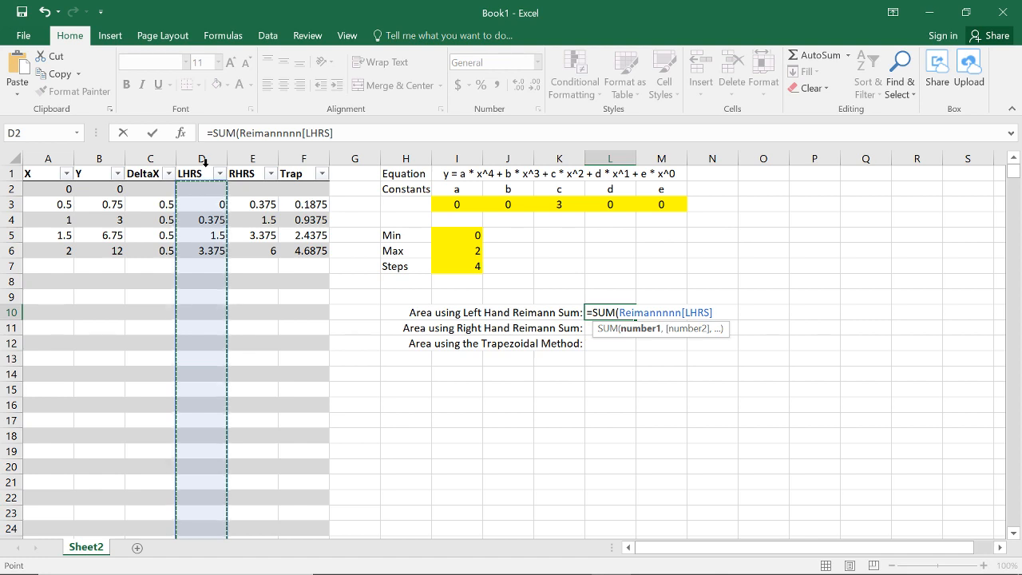
key("Return")
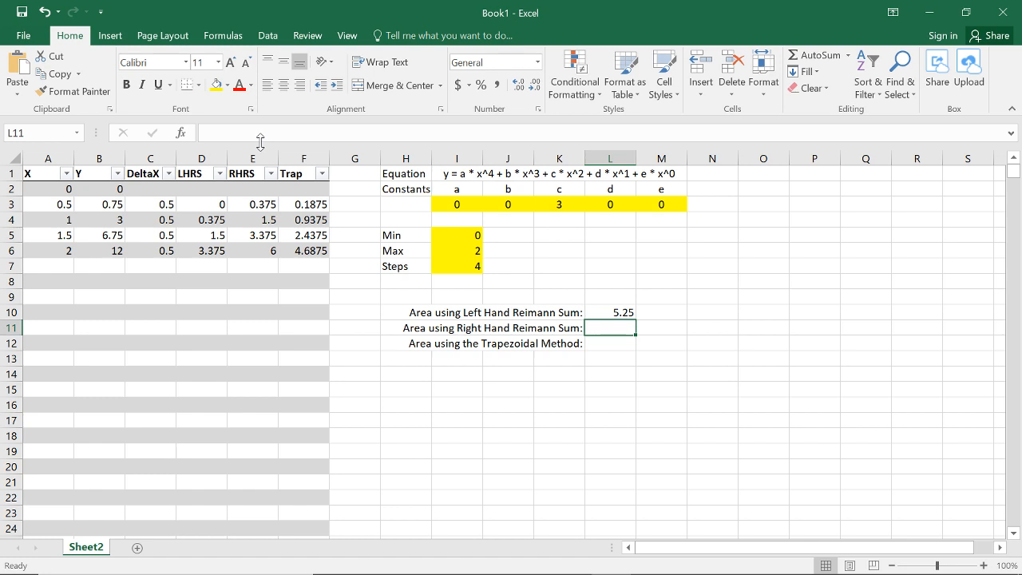
Step: Total the table's RHRS column in cell L11 for the Right Hand Reimann Sum area with =SUM(Reimannnnn[RHRS])
type("=A")
key("BackSpace")
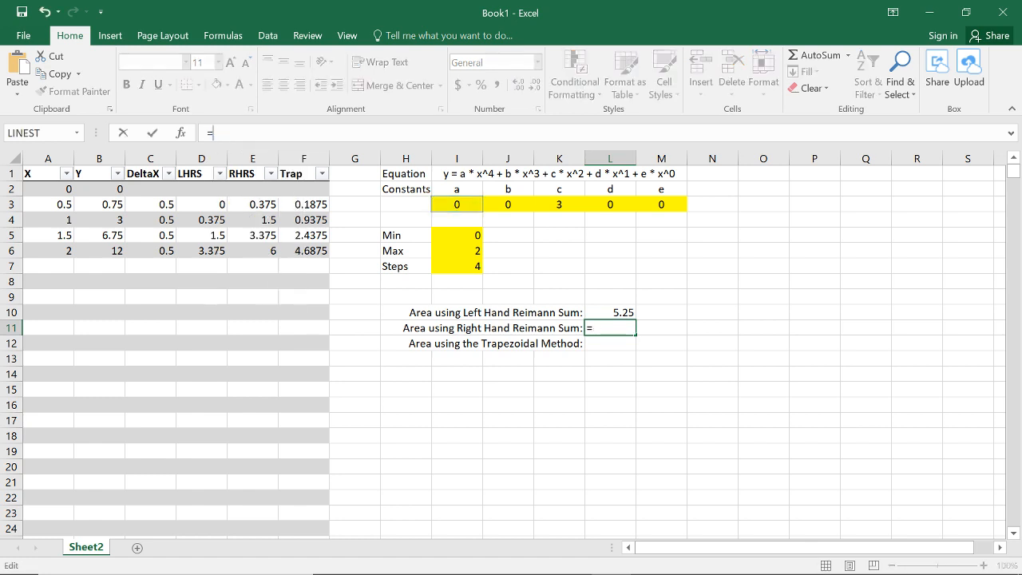
type("SUM(")
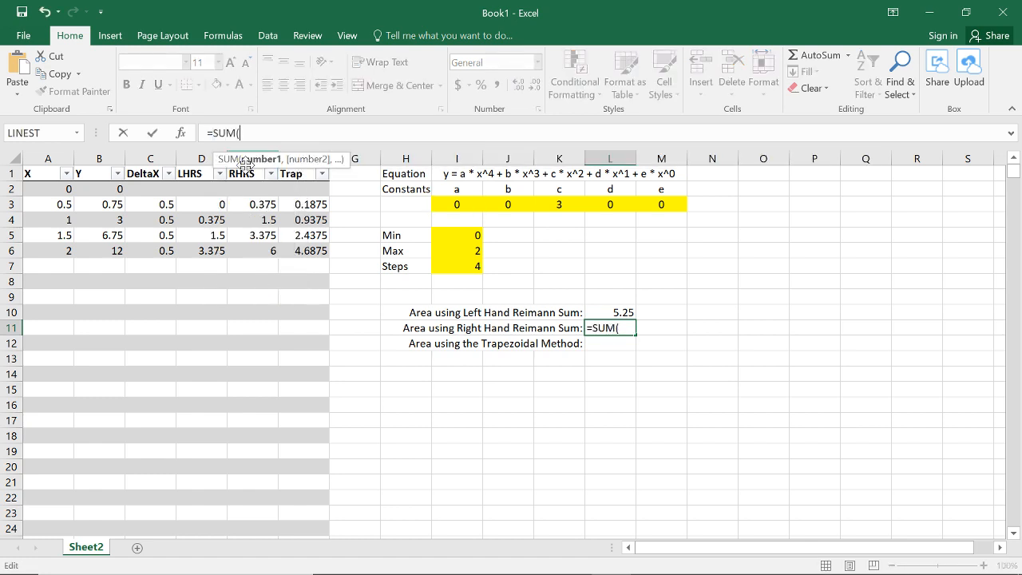
left_click(245, 166)
key("Return")
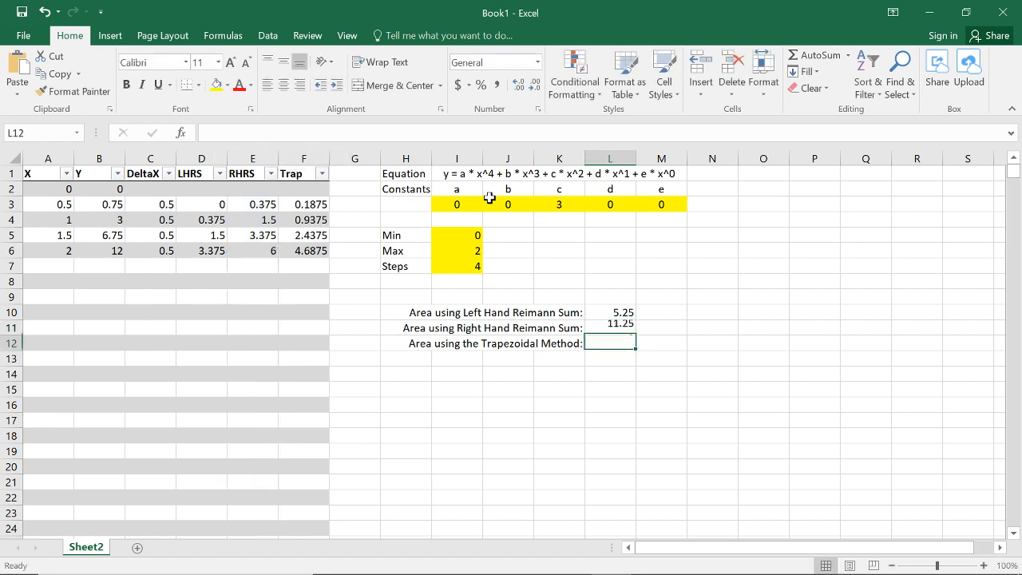
Step: Total the table's Trap column in cell L12 with =SUM(Reimannnnn[Trap]) and check the formulas of all three area totals
left_click(507, 133)
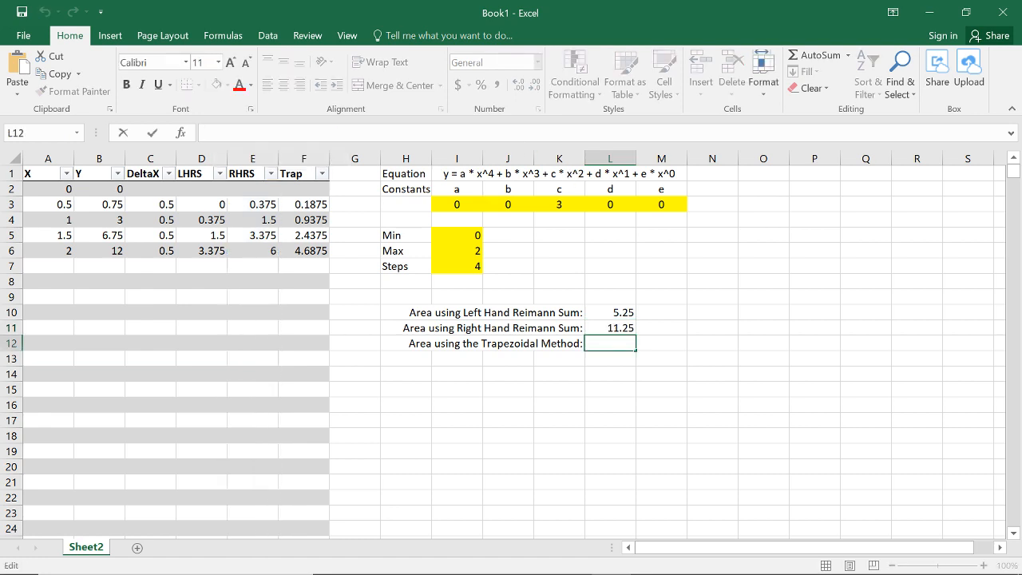
type("=SUM(")
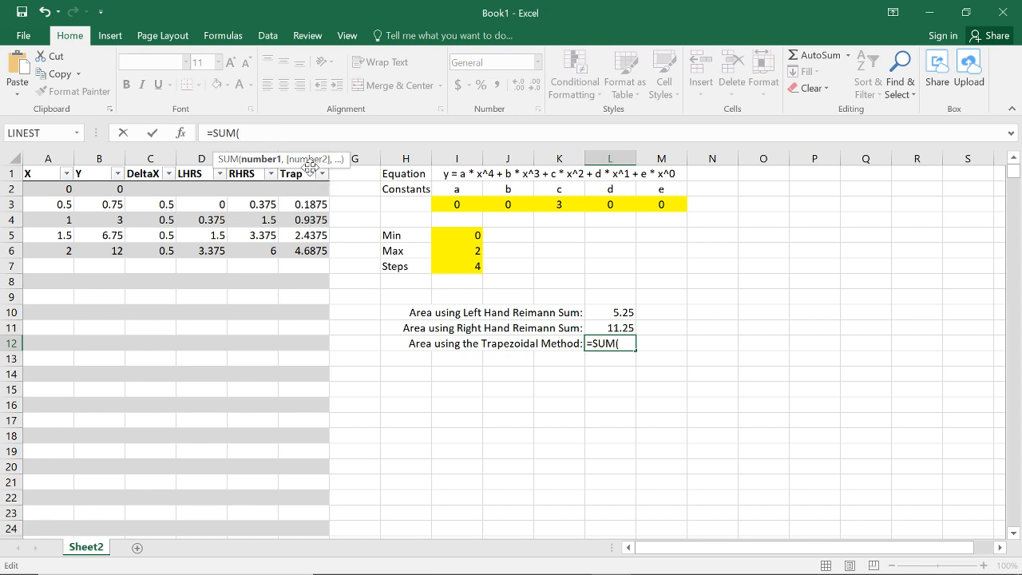
left_click(307, 168)
key("Return")
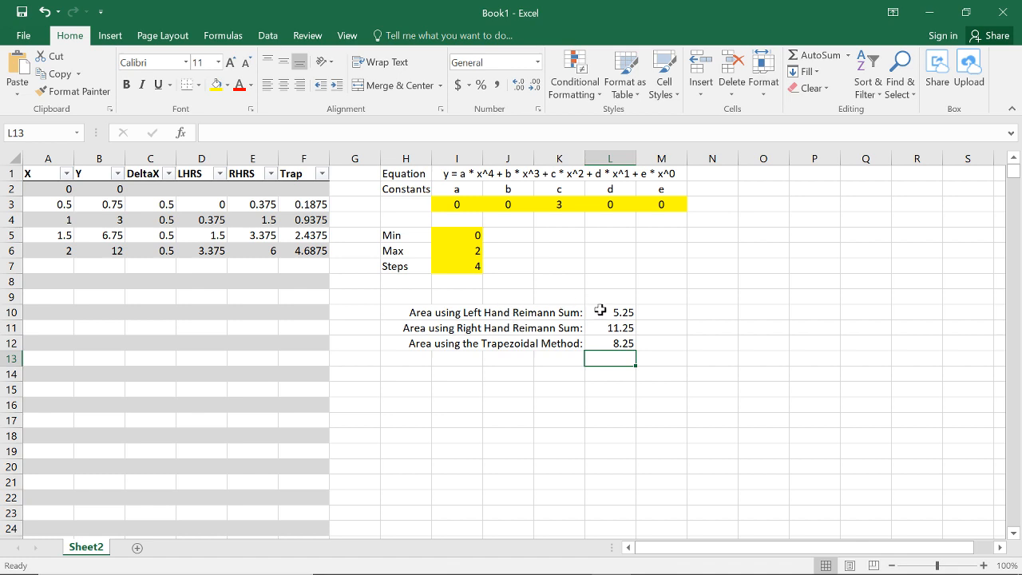
left_click(624, 312)
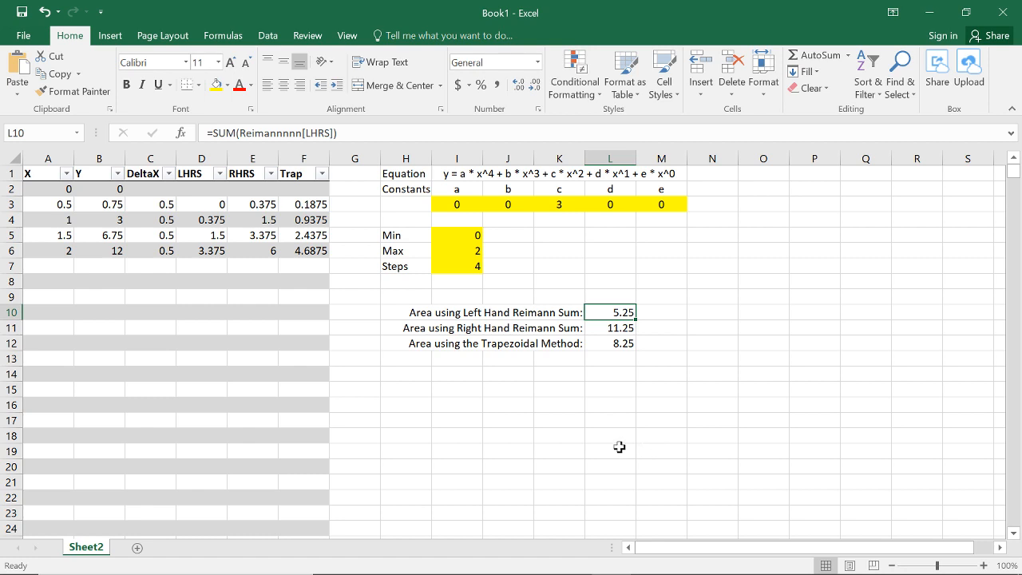
left_click(617, 331)
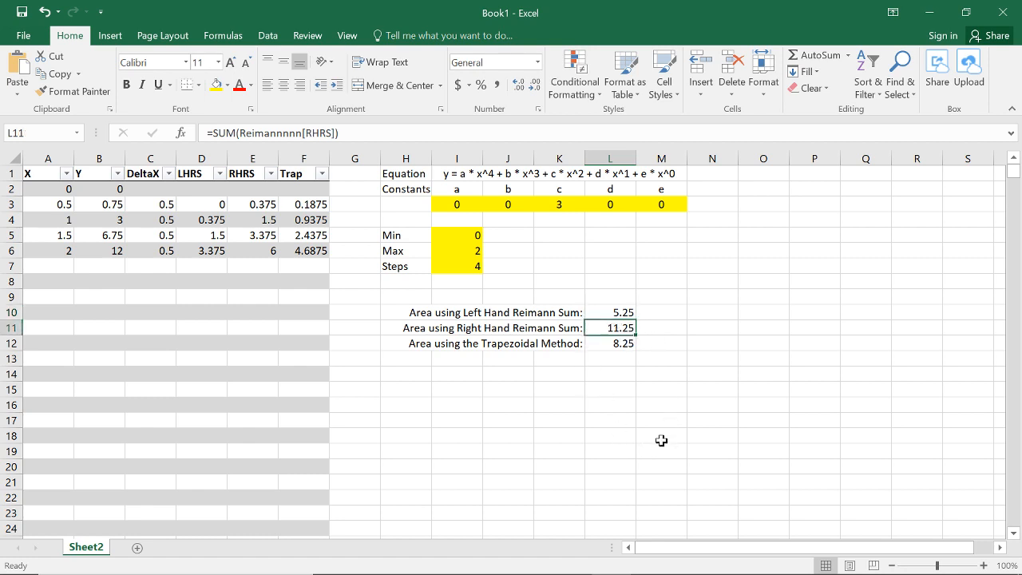
left_click(620, 345)
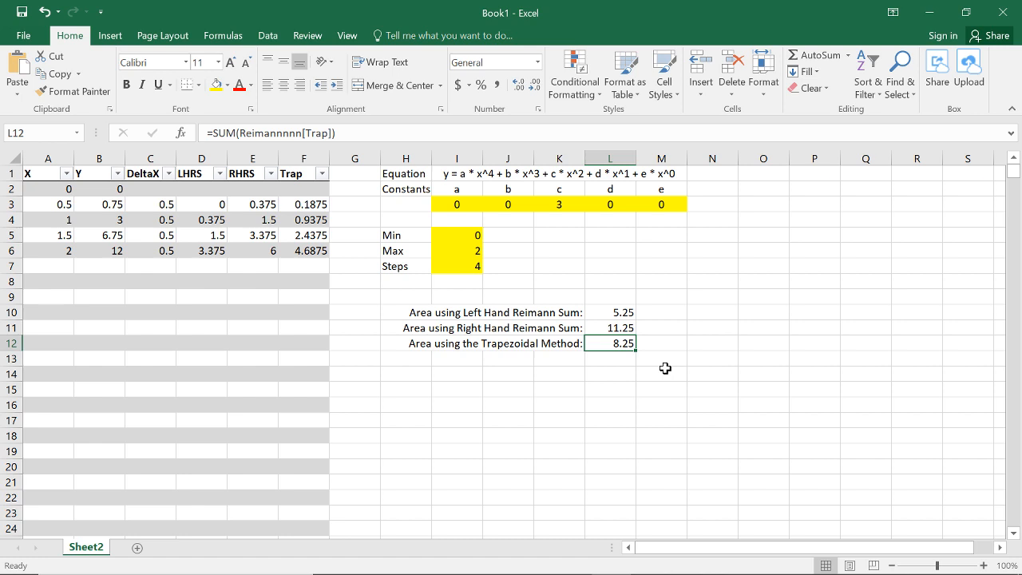
Step: Merge cells H9:K9 above the area labels and enter the right-aligned label "Exact Answer:"
left_click_drag(568, 296, 422, 293)
left_click(399, 86)
type("Ex")
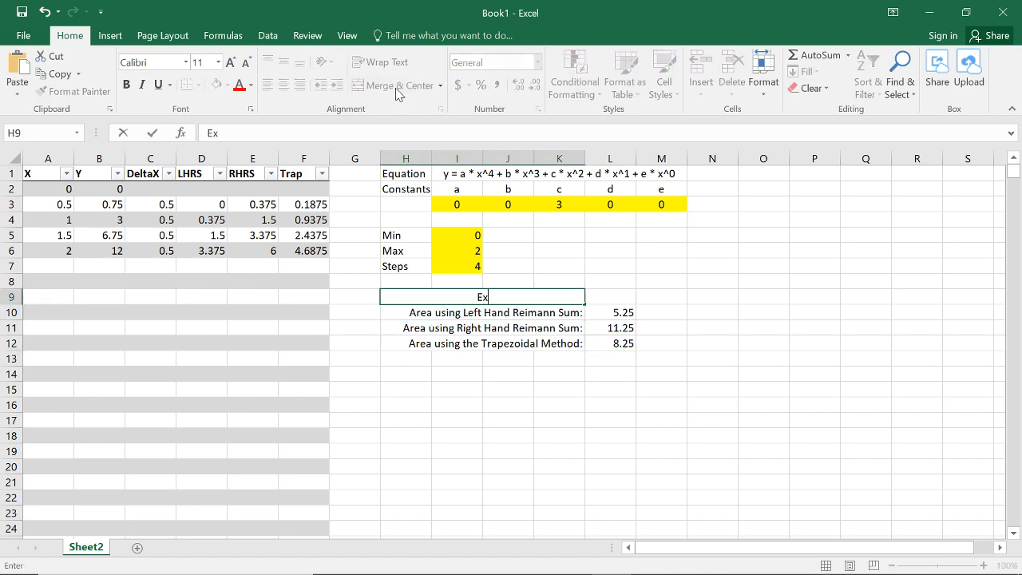
type("act Answer")
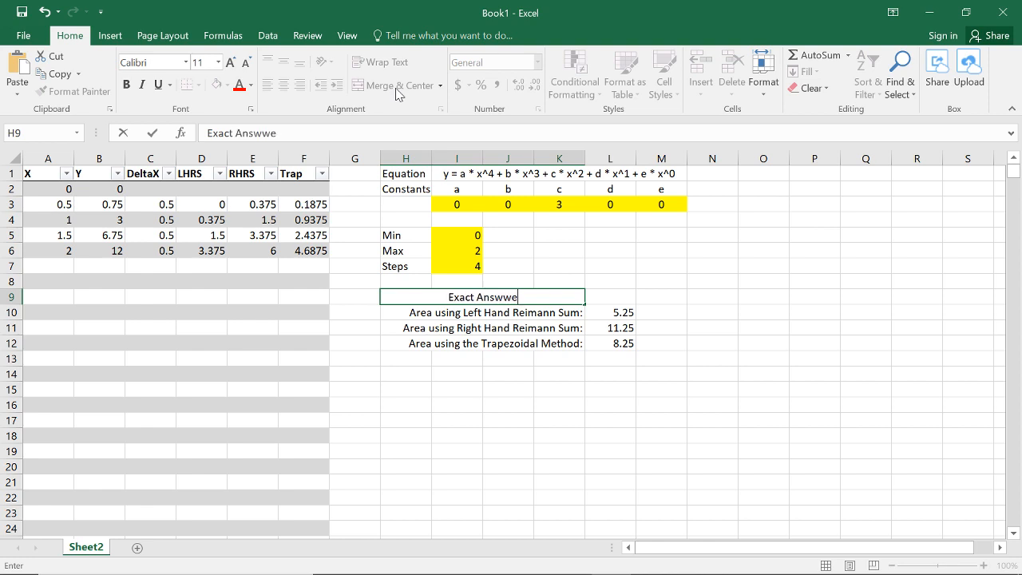
type(":")
key("Return")
key("Up")
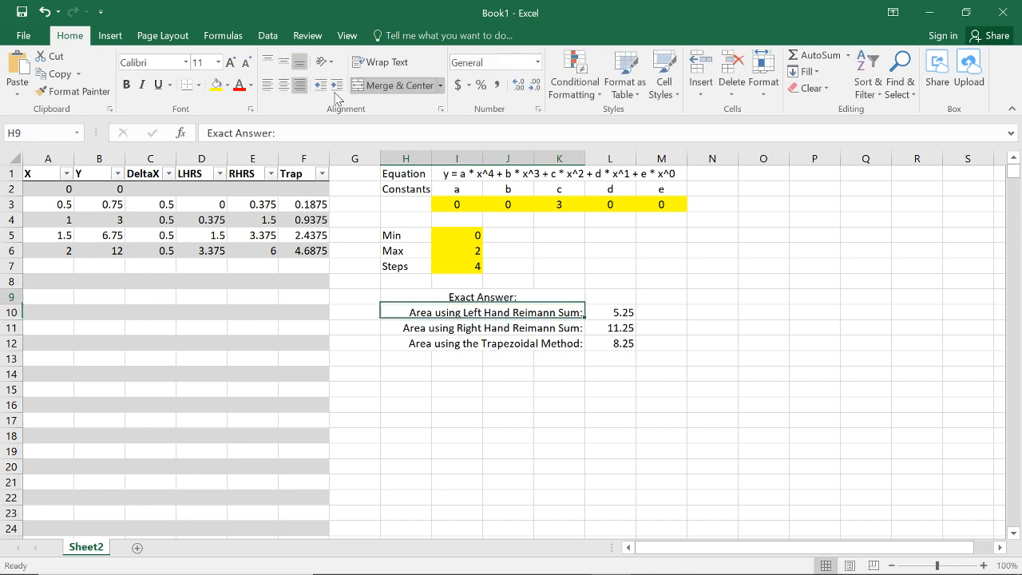
left_click(298, 86)
Step: Enter 8 as the exact answer in cell L9 and fill the cell yellow
key("Right")
type("8")
key("Right")
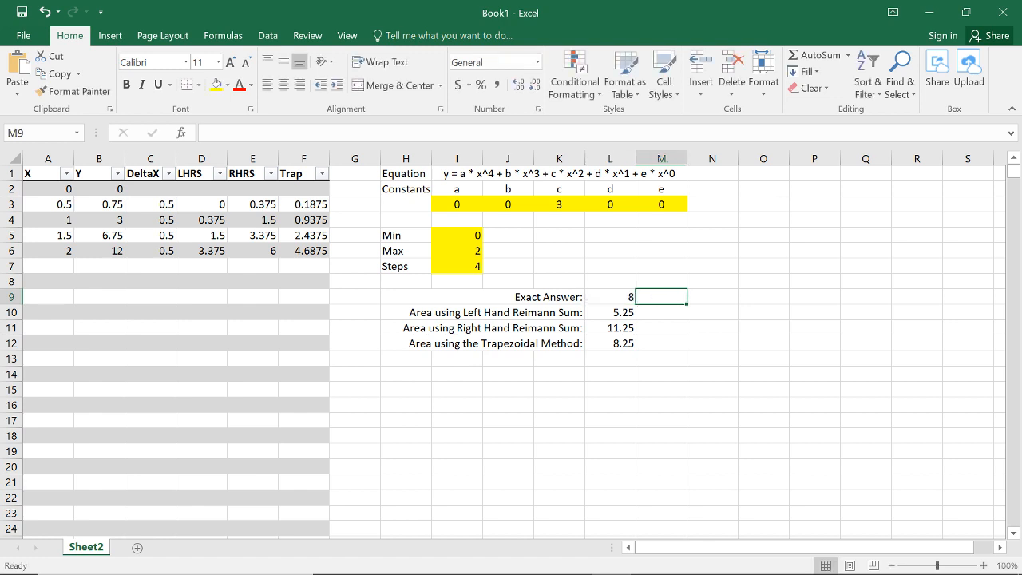
key("Left")
left_click(218, 84)
Step: Enter the relative error formula for the left-hand area in cell M10: =ABS($L$9-L10)/$L$9
key("Right")
key("Down")
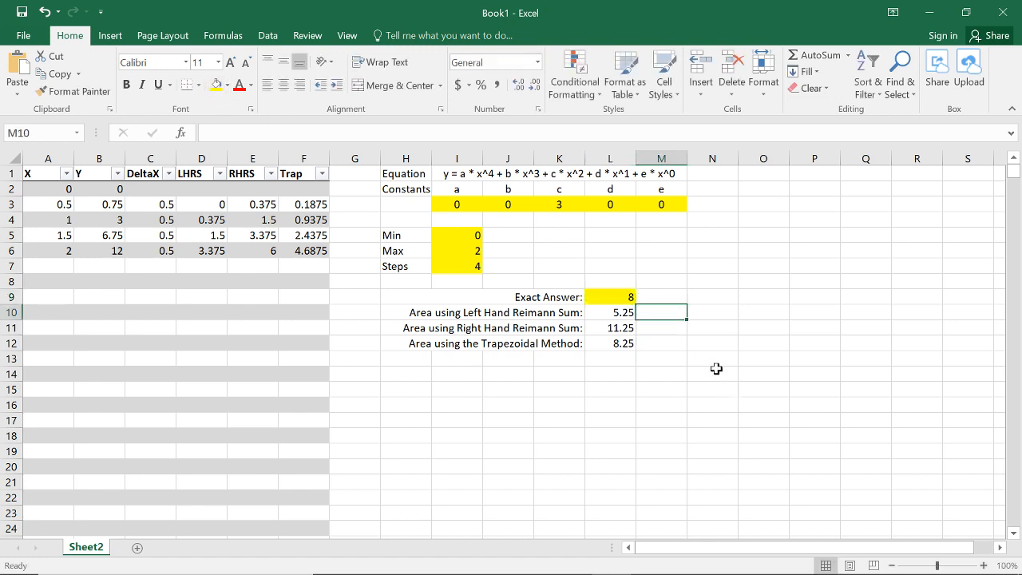
type("=")
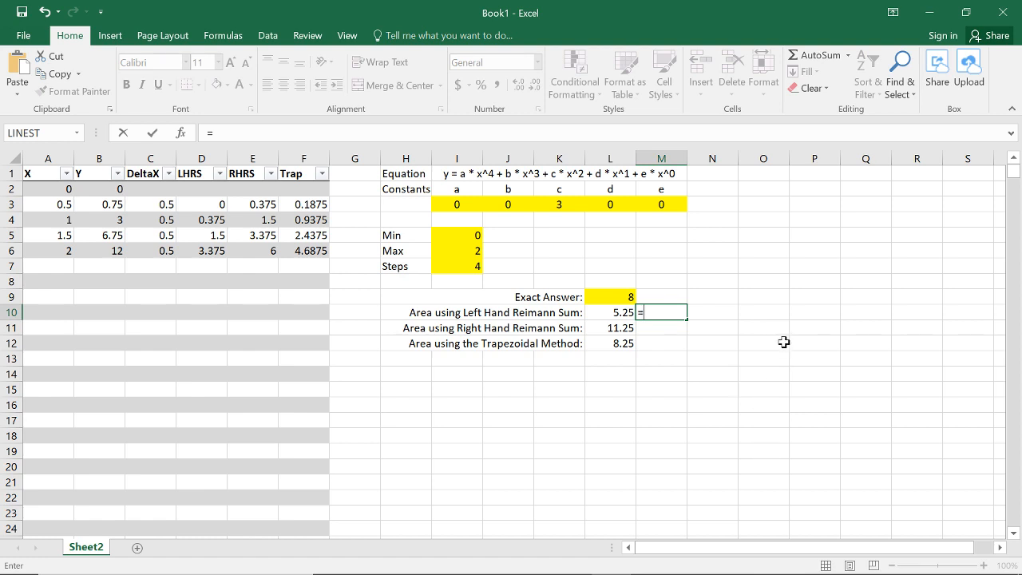
type("(")
key("BackSpace")
type("ABS(")
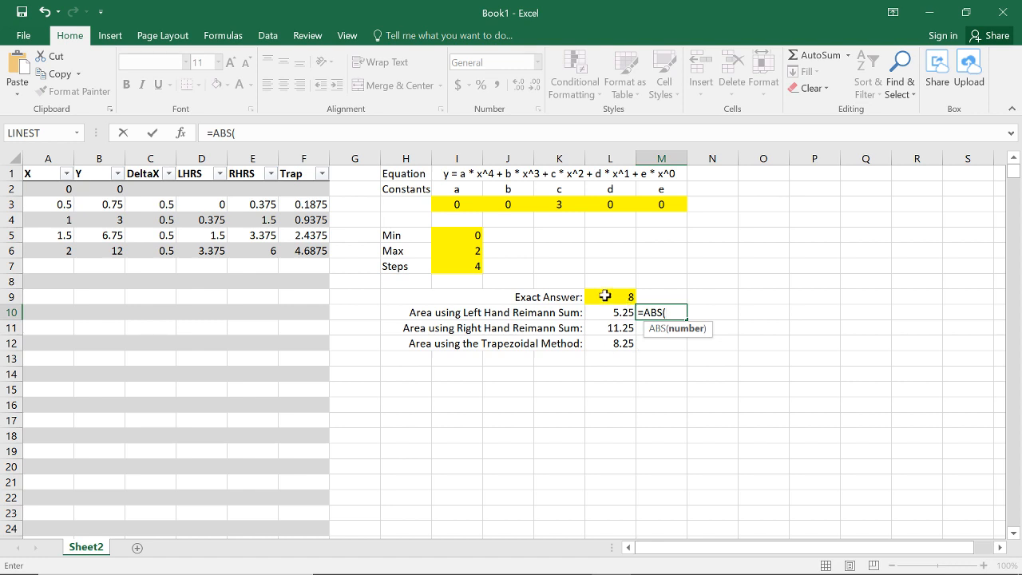
left_click(601, 296)
type("-")
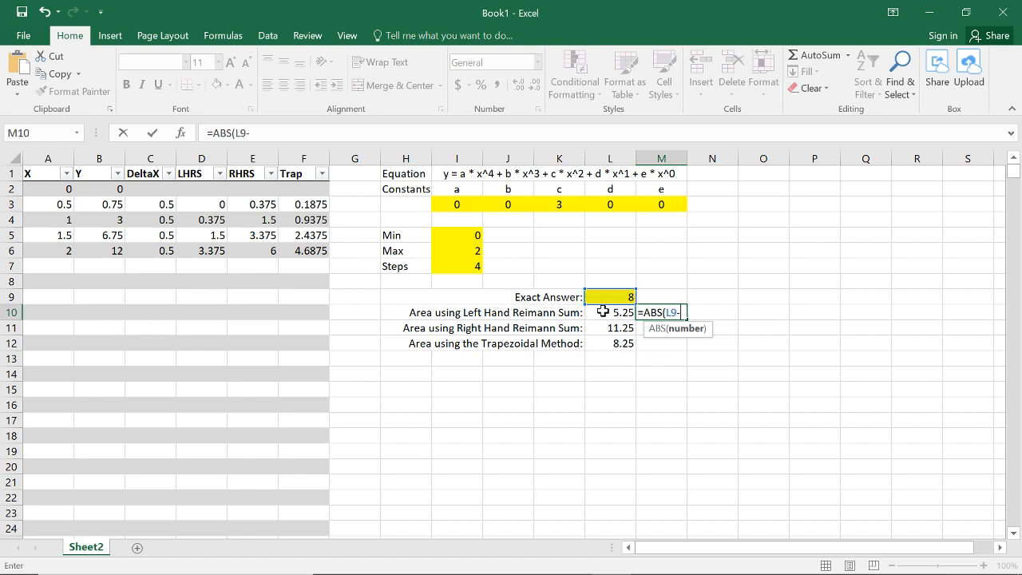
key("BackSpace")
key("F4")
type("-")
left_click(607, 313)
type(")/")
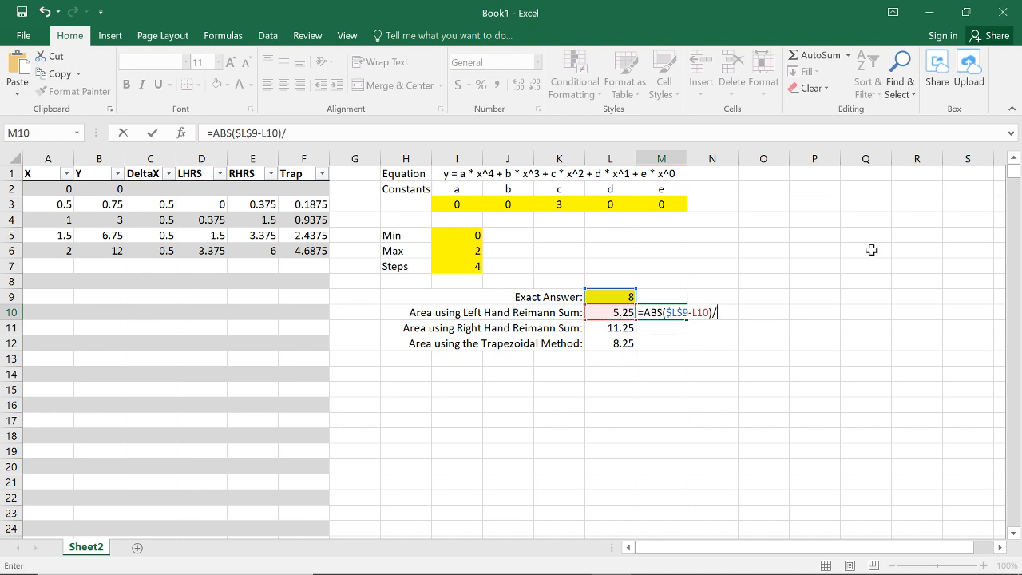
left_click(608, 297)
key("F4")
key("Return")
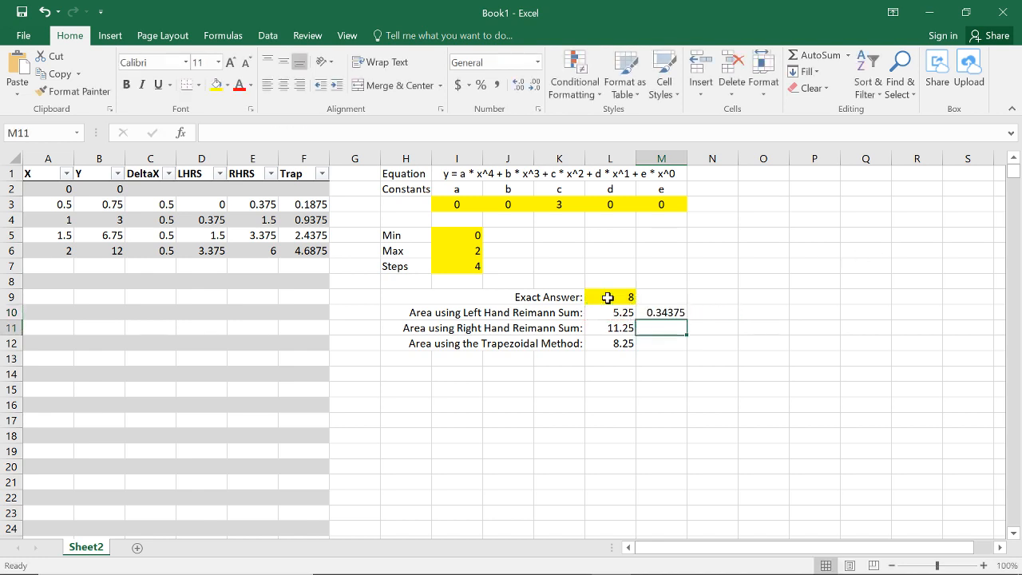
Step: Format M10 as a percentage with one decimal place and fill its formula down to M12
key("Up")
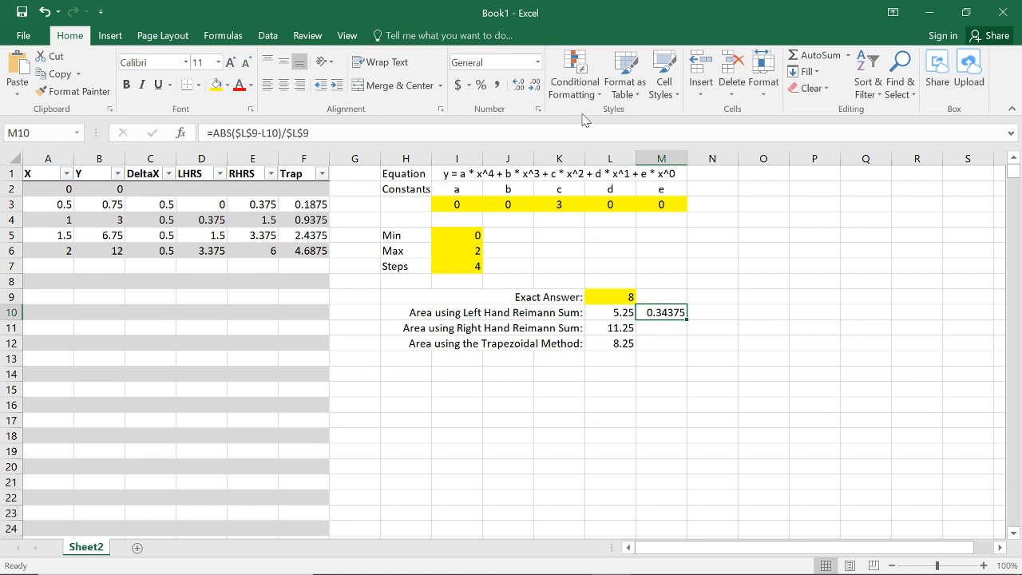
left_click(480, 85)
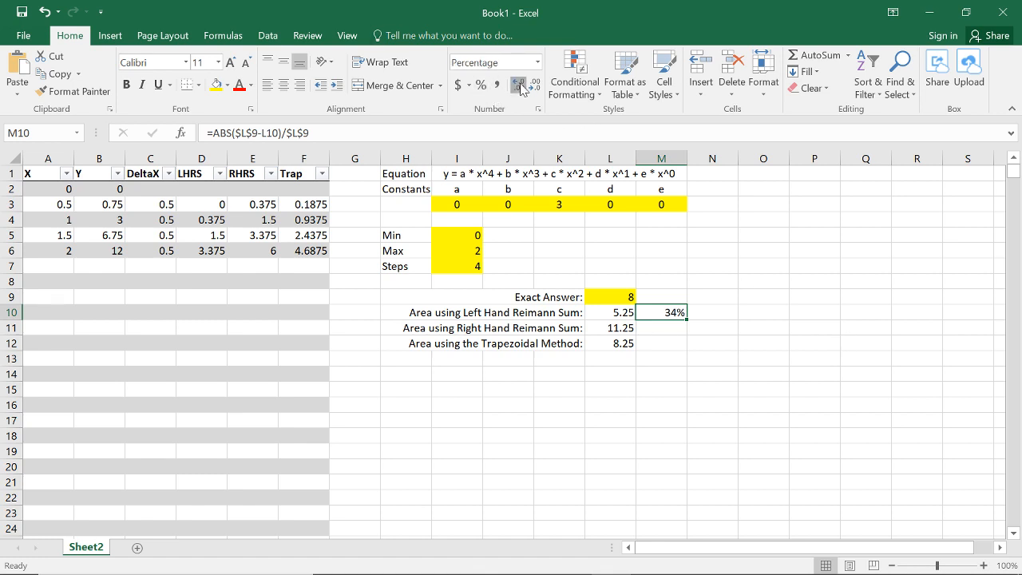
left_click(519, 85)
left_click_drag(686, 319, 681, 348)
key("Down")
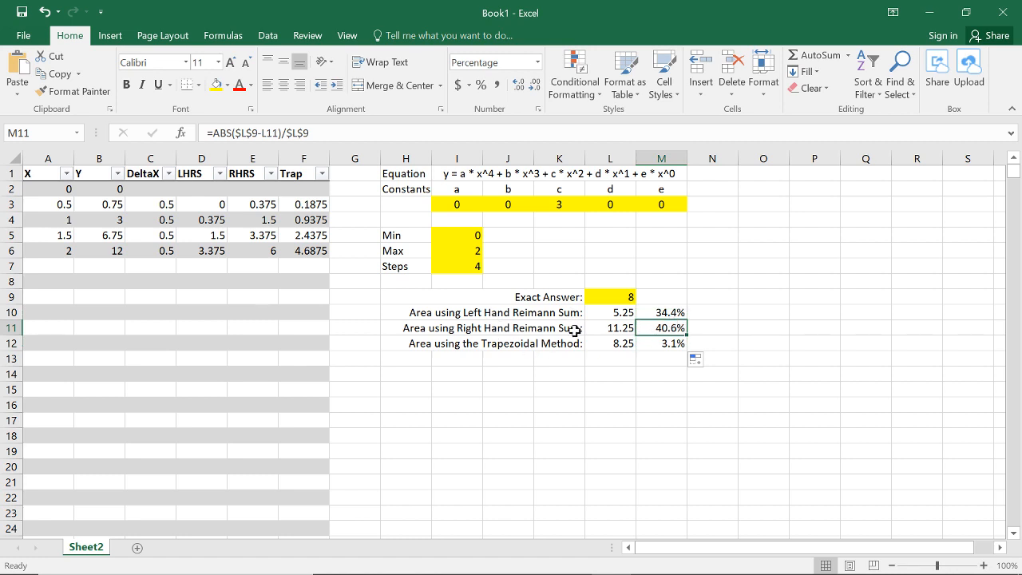
key("Down")
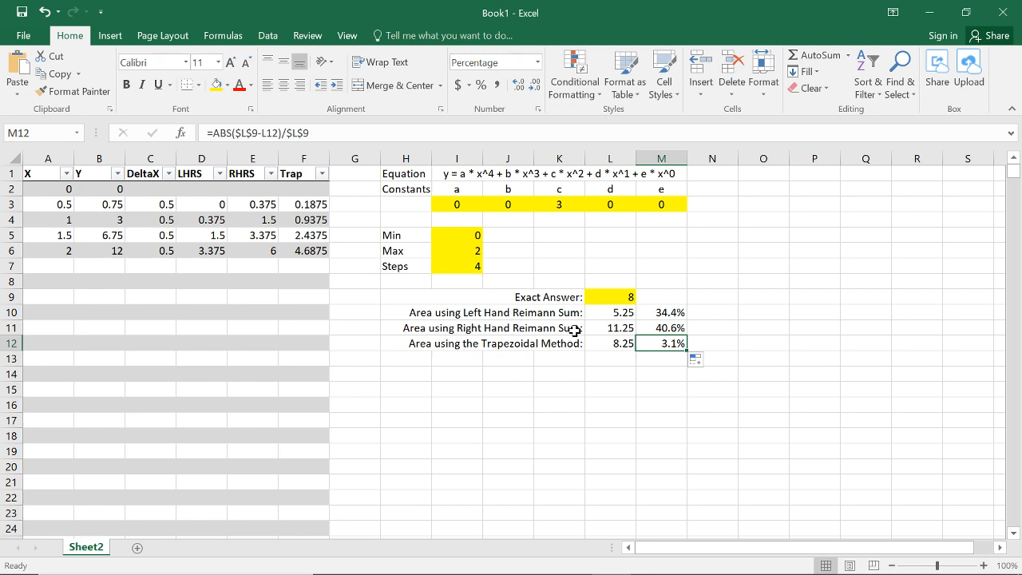
Step: Try 8 and 16 as the Steps value in cell I7 to compare the errors
key("Up")
key("Up")
key("Up")
key("Up")
key("Up")
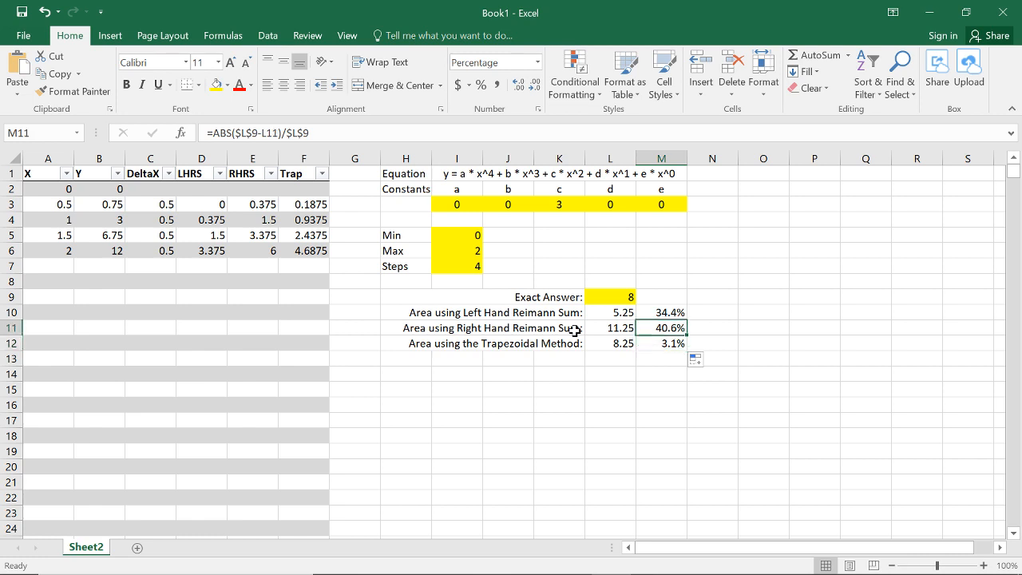
key("Left")
key("Left")
key("Left")
key("Left")
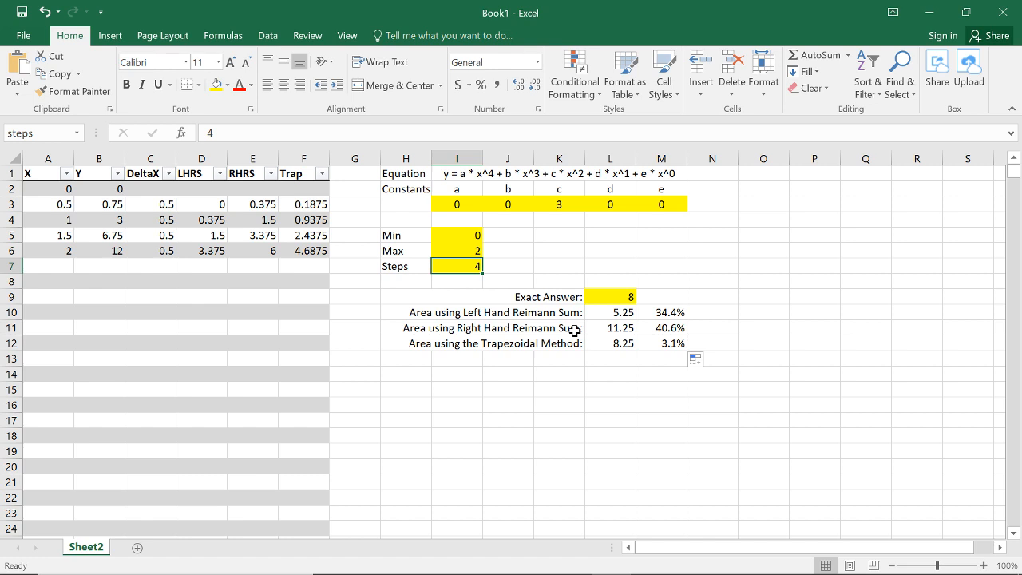
type("8")
key("Return")
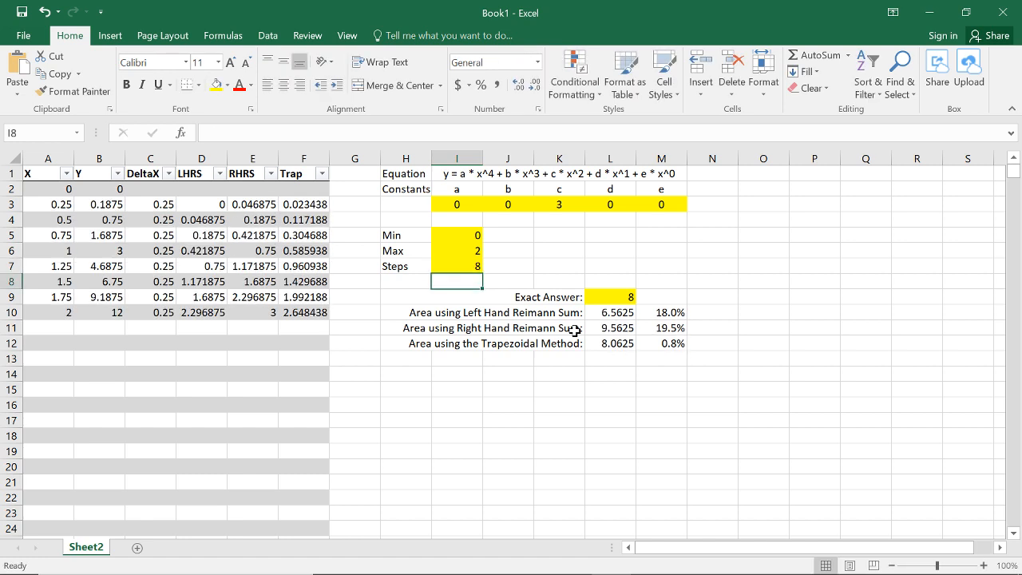
key("Up")
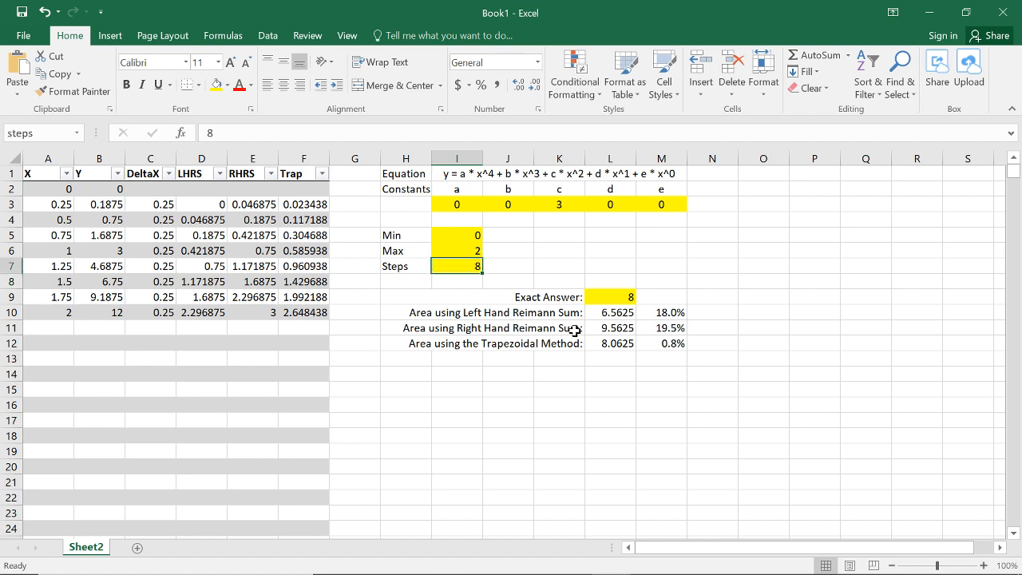
type("16")
key("Return")
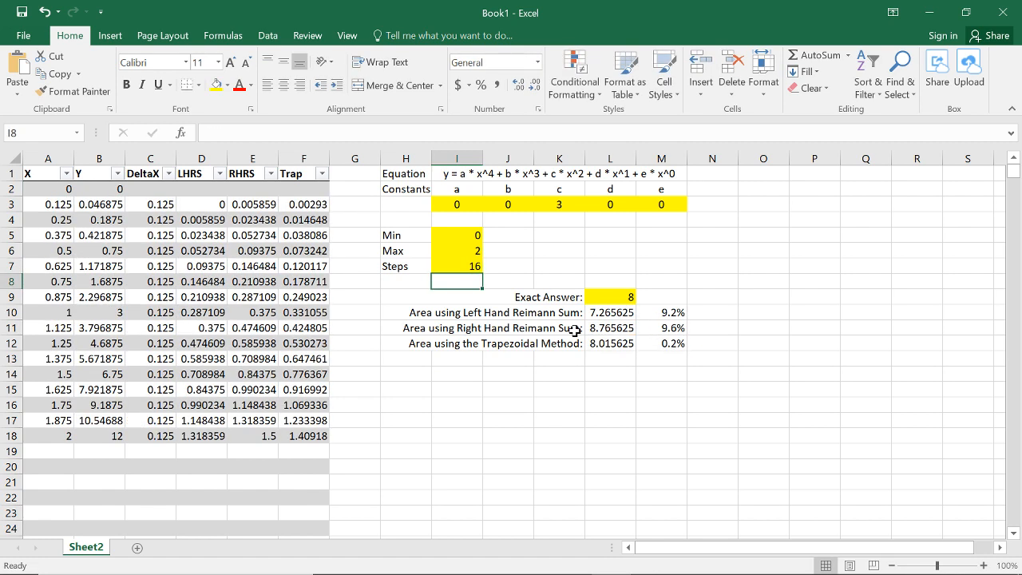
Step: Set the Steps value in cell I7 to 9005
key("Up")
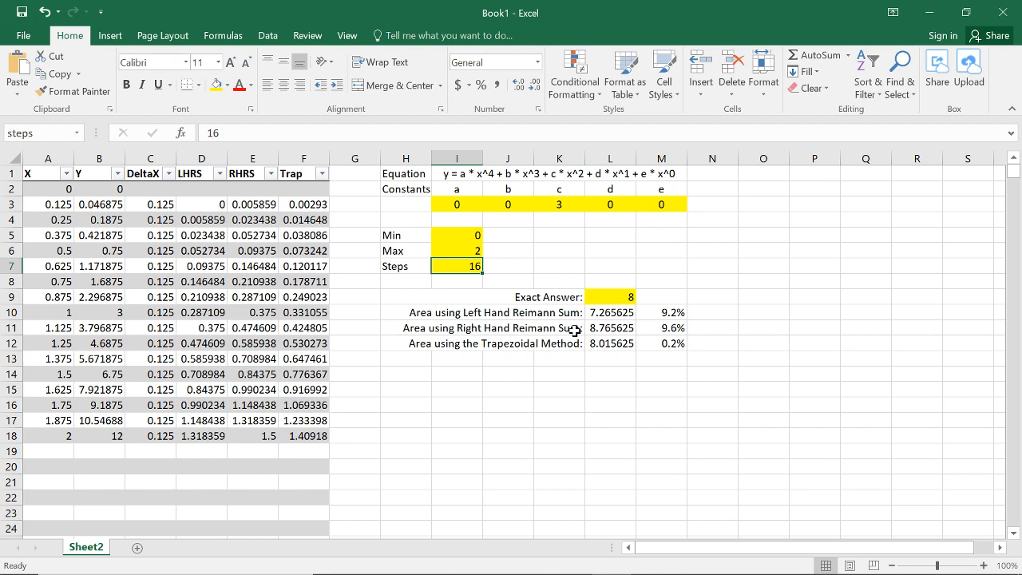
type("9005")
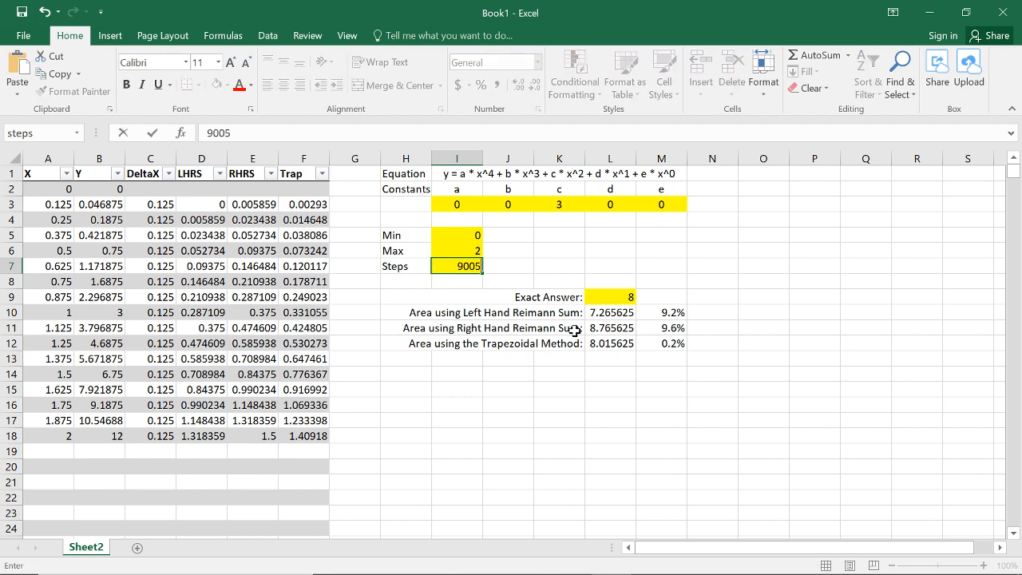
key("Return")
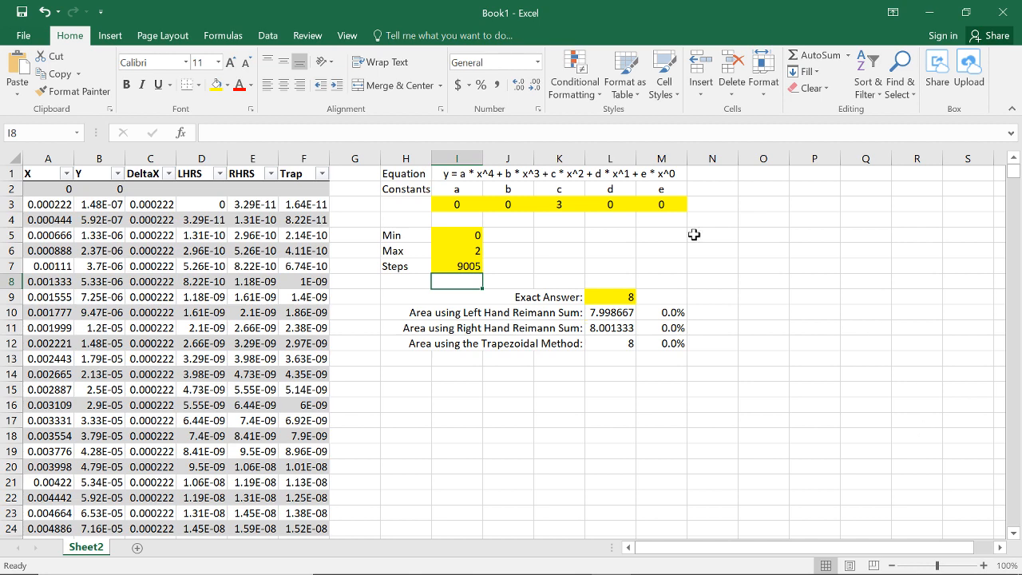
Step: Set the equation's constant e in cell M3 to 5
left_click(598, 206)
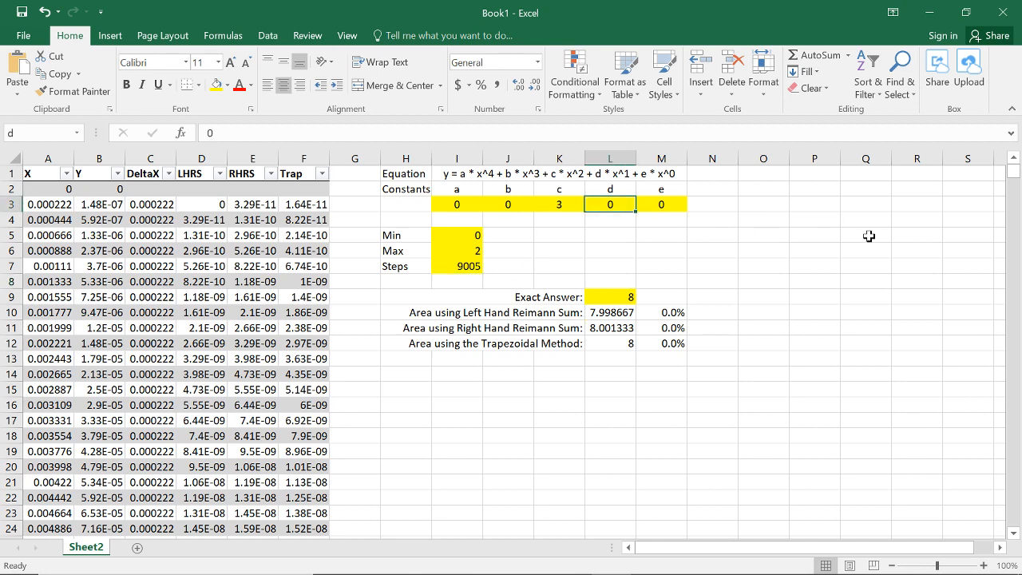
key("Right")
type("5")
key("Return")
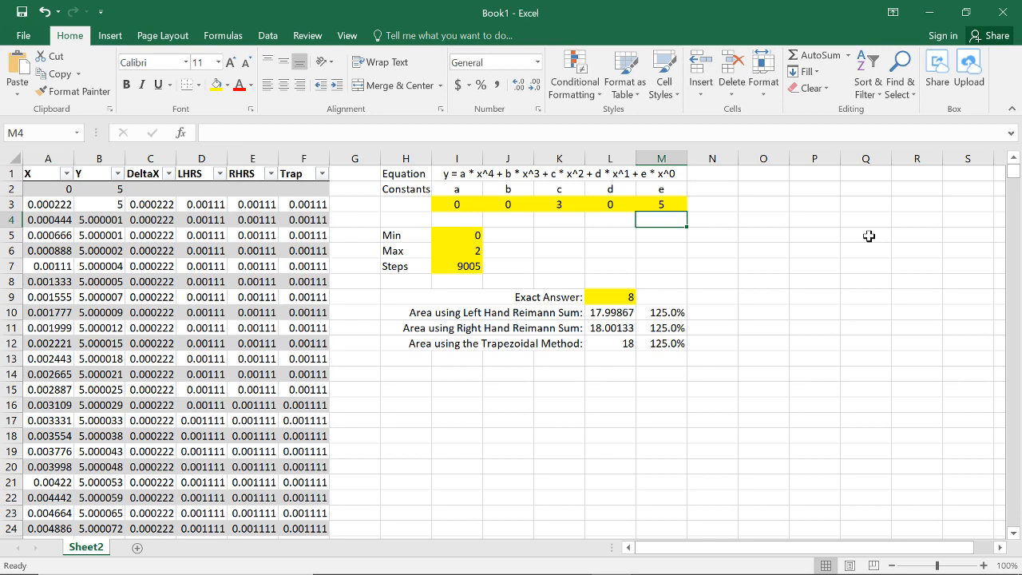
Step: Clear the Exact Answer value in cell L9 and the equation's constant e in cell M3
key("Down")
key("Down")
key("Down")
key("Down")
key("Down")
key("Down")
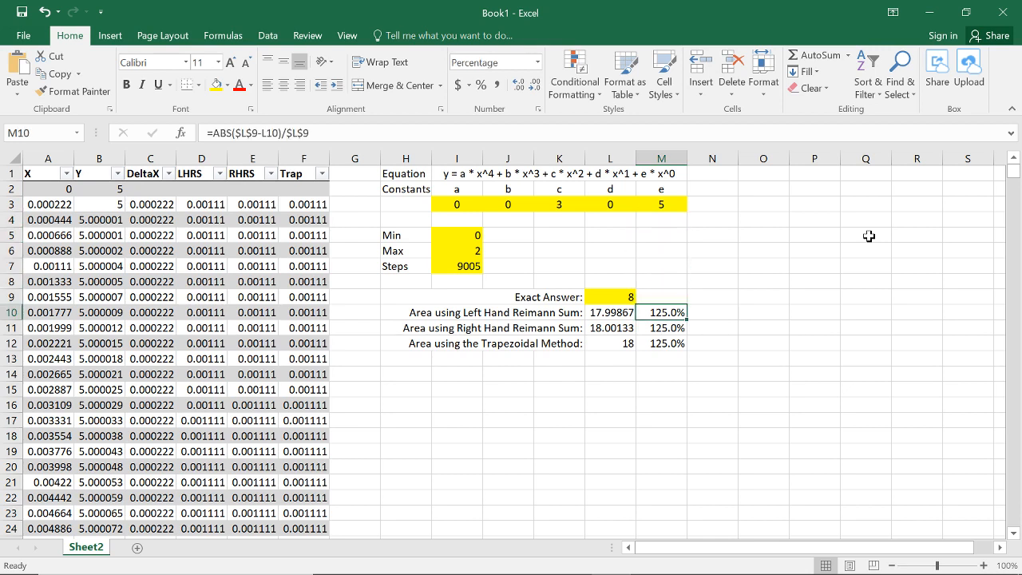
key("Left")
key("Up")
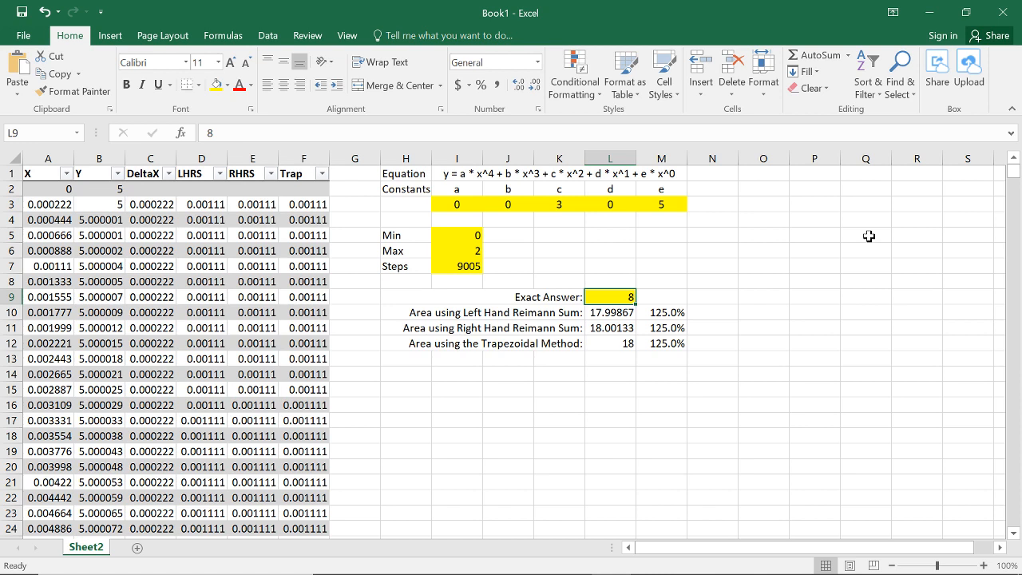
key("Delete")
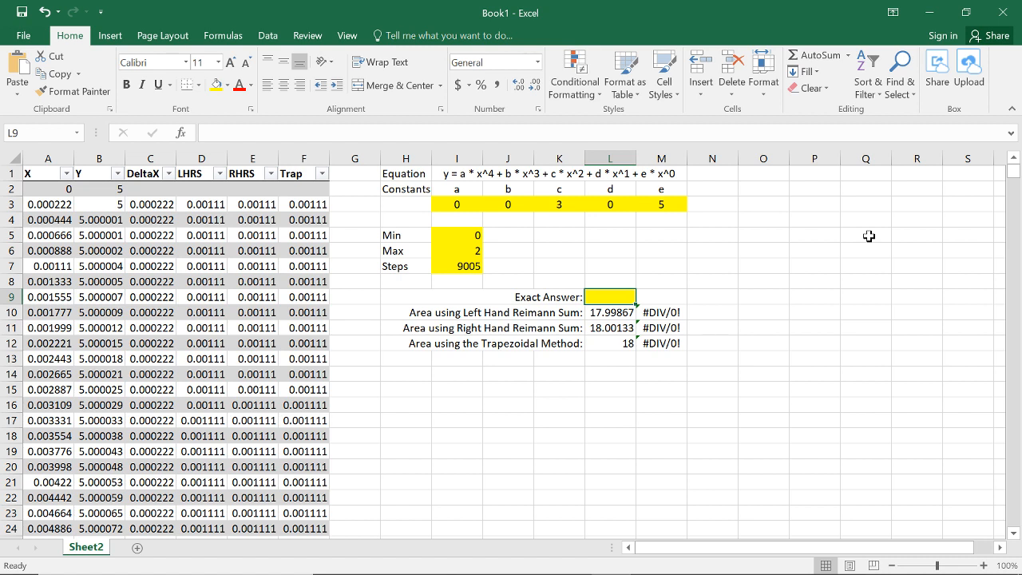
left_click(660, 207)
key("Delete")
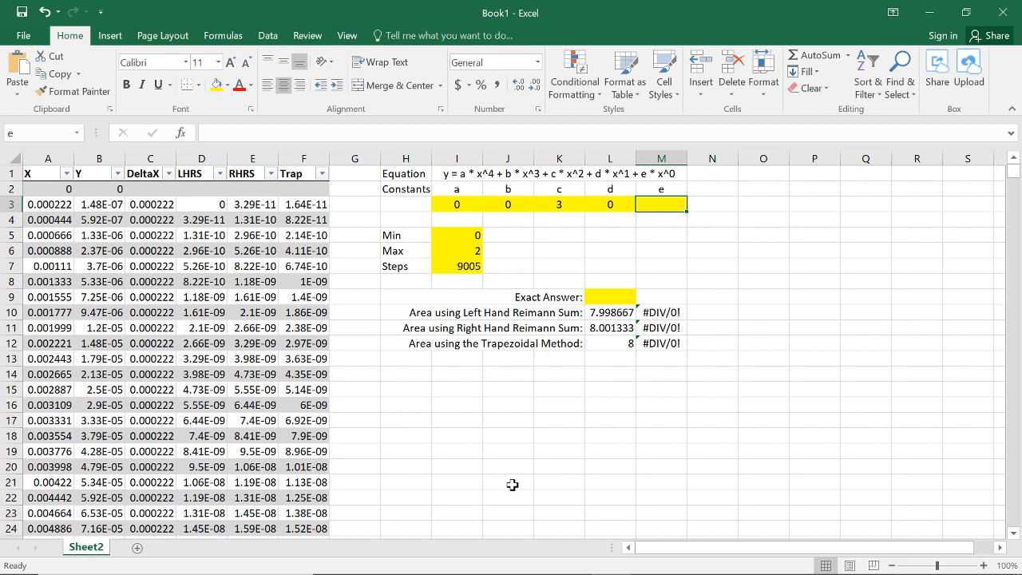
Step: Switch to Chrome and look at the Excel Homework #4 submissions folder in the ME-212 course Dropbox
left_click(936, 12)
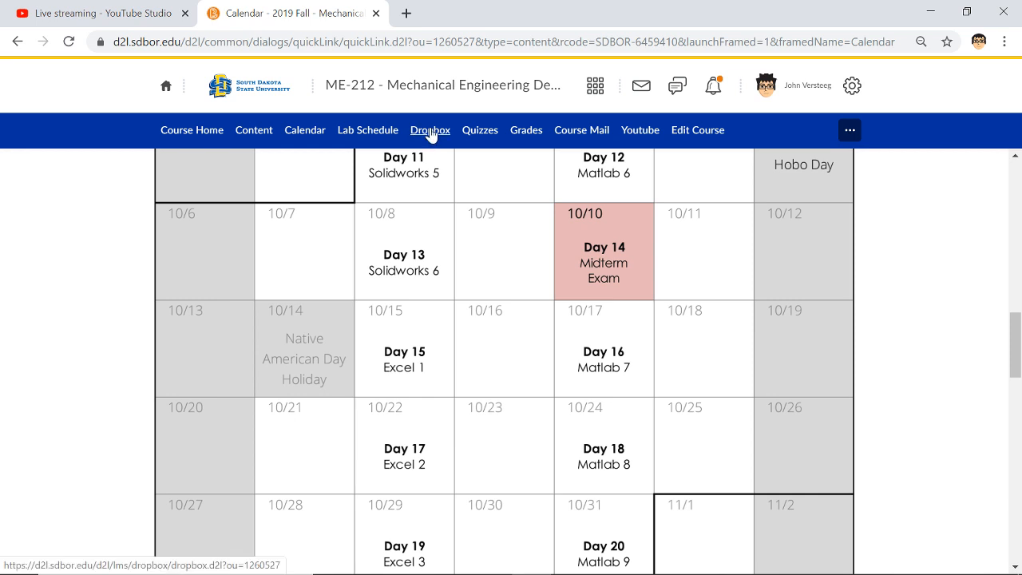
left_click(428, 130)
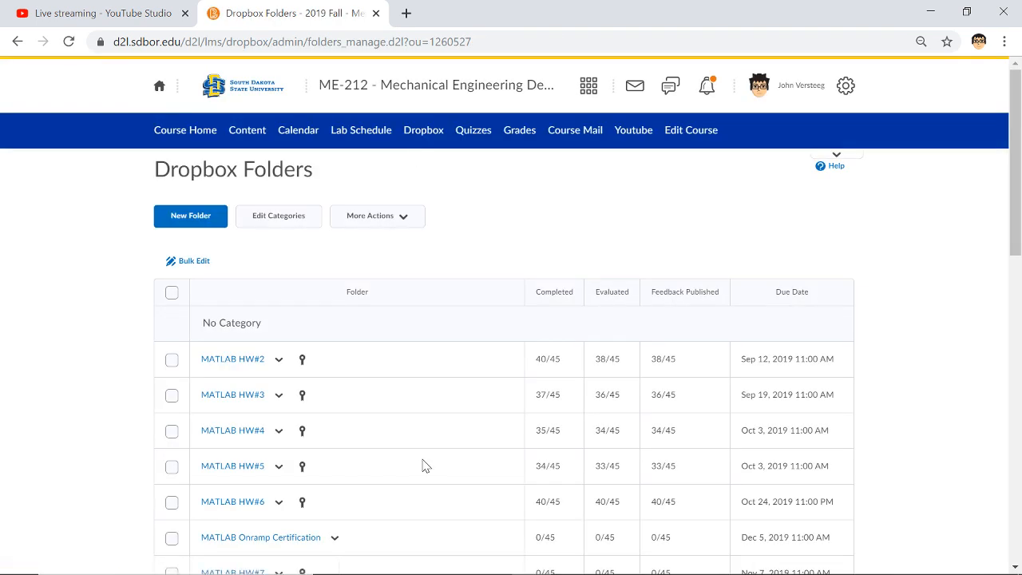
scroll(423, 459, "down", 10)
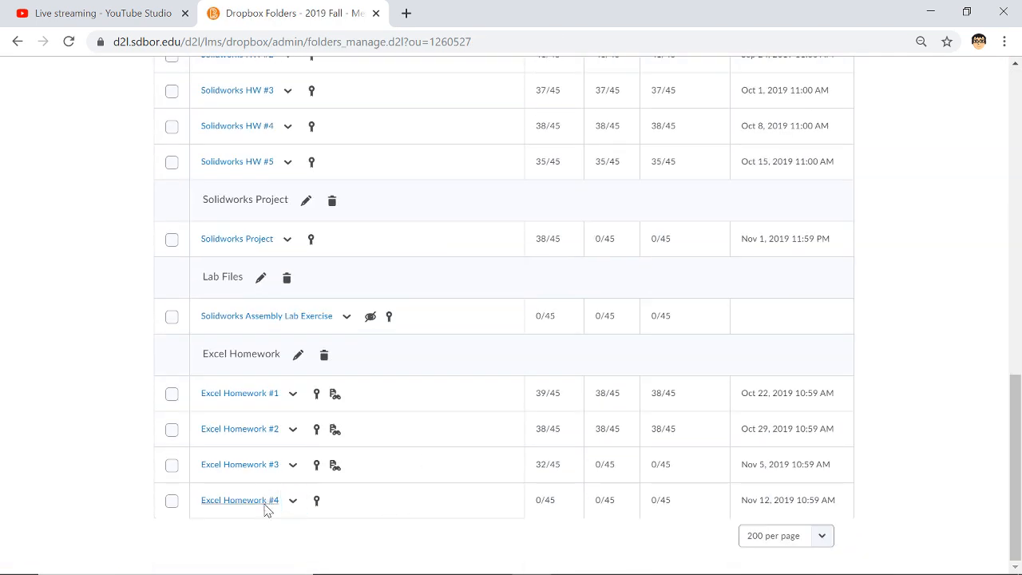
left_click(267, 501)
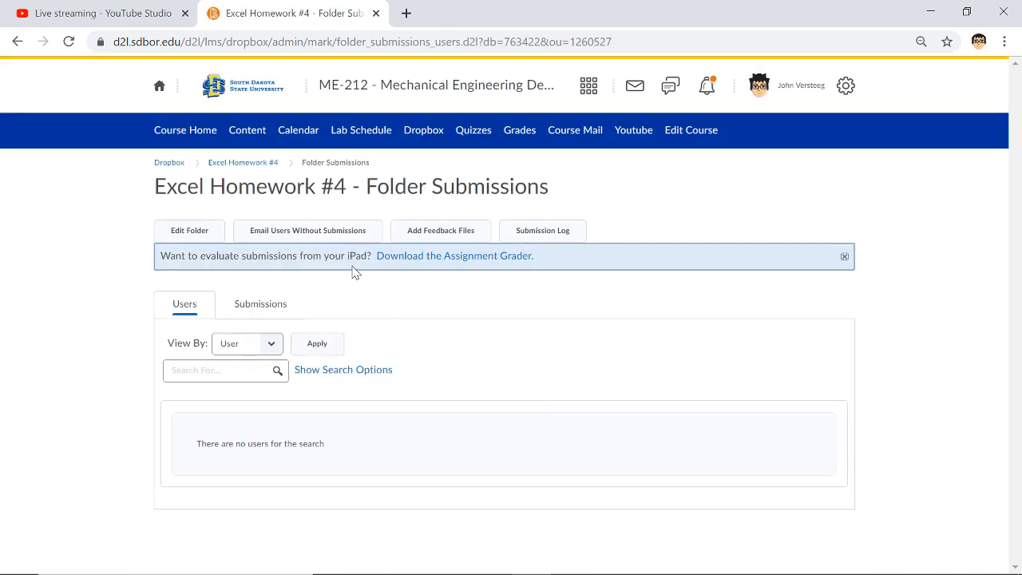
left_click(19, 41)
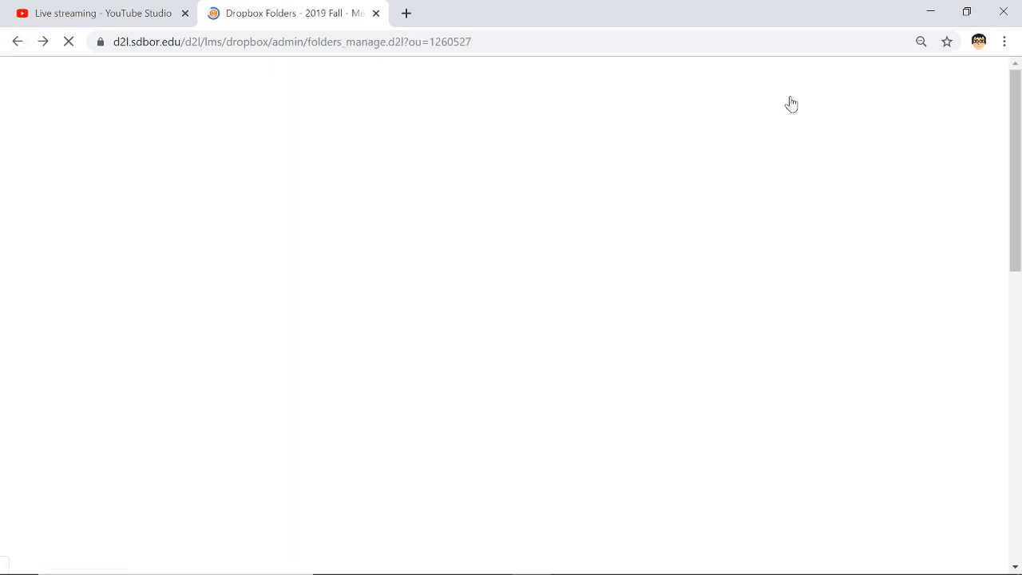
Step: Change the course role to view the site as Univ Student
left_click(795, 87)
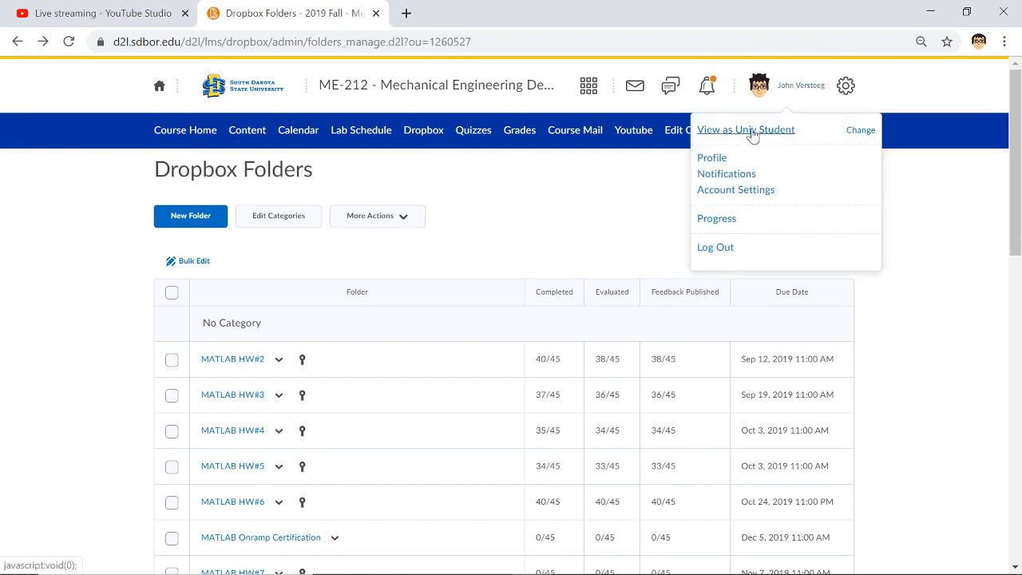
left_click(751, 131)
scroll(469, 360, "down", 7)
scroll(460, 359, "up", 7)
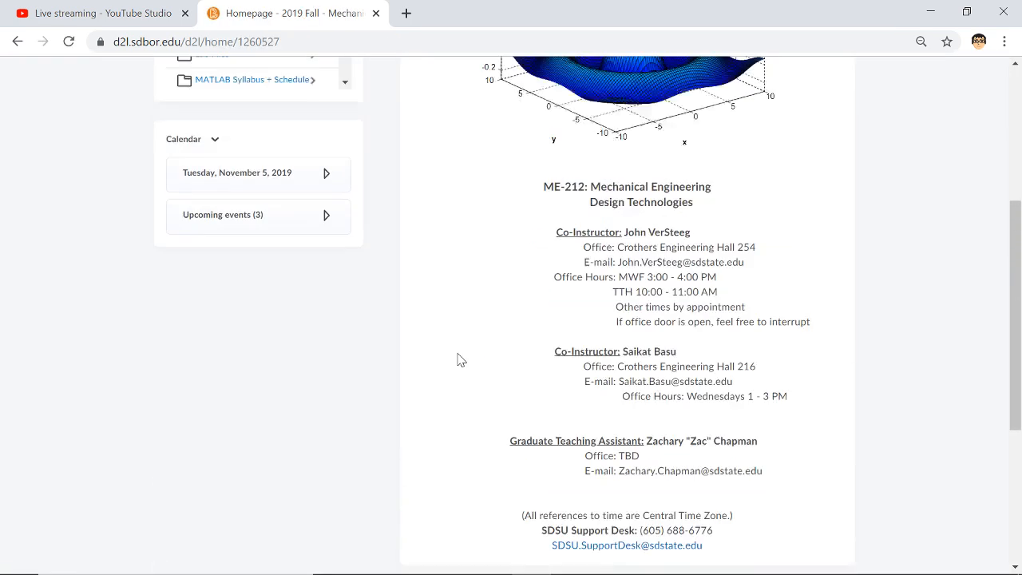
Step: Download and open the attachment Excel HW #4.pdf from the student view of the Dropbox
left_click(439, 148)
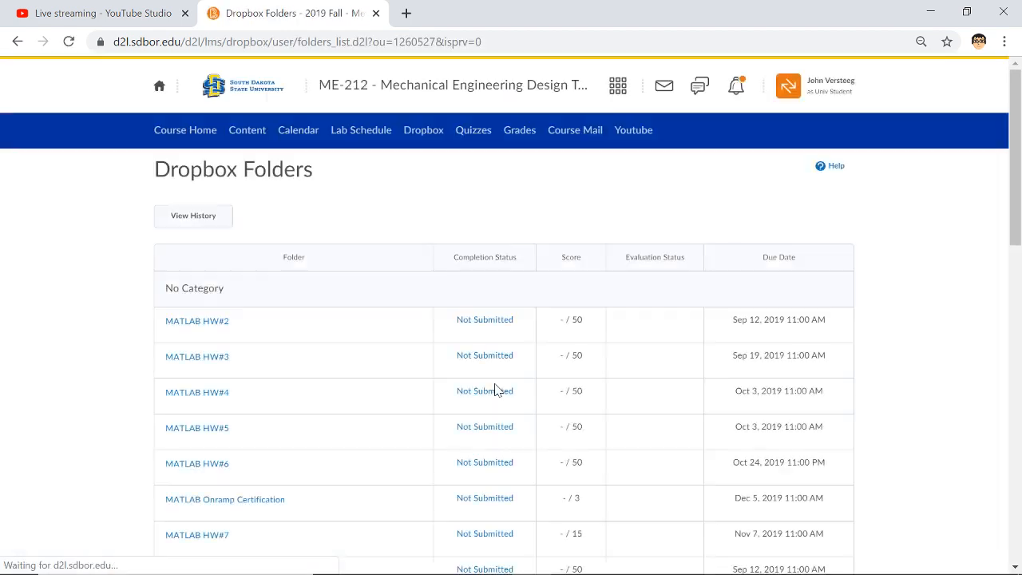
scroll(392, 376, "down", 15)
left_click(232, 499)
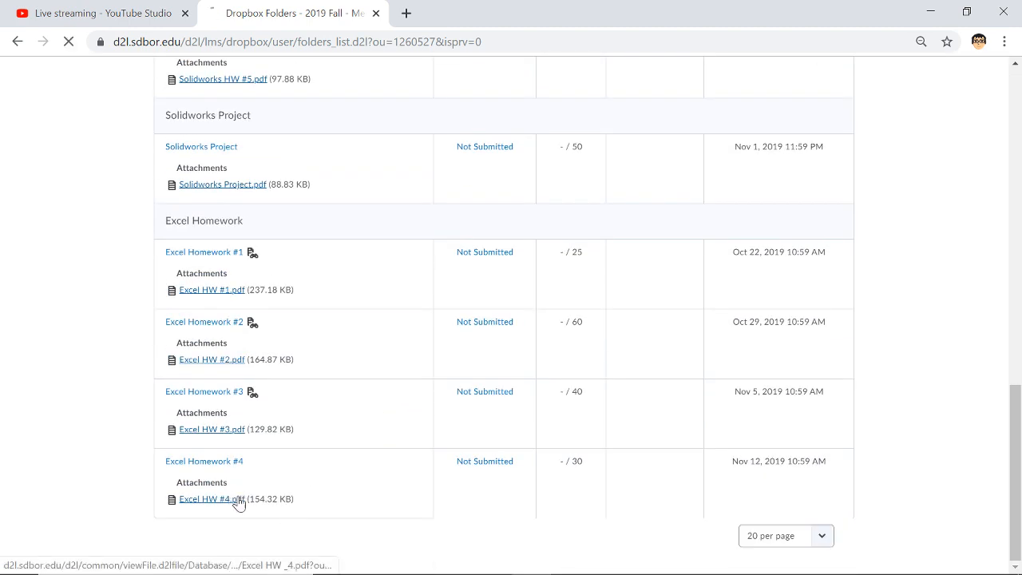
left_click(33, 556)
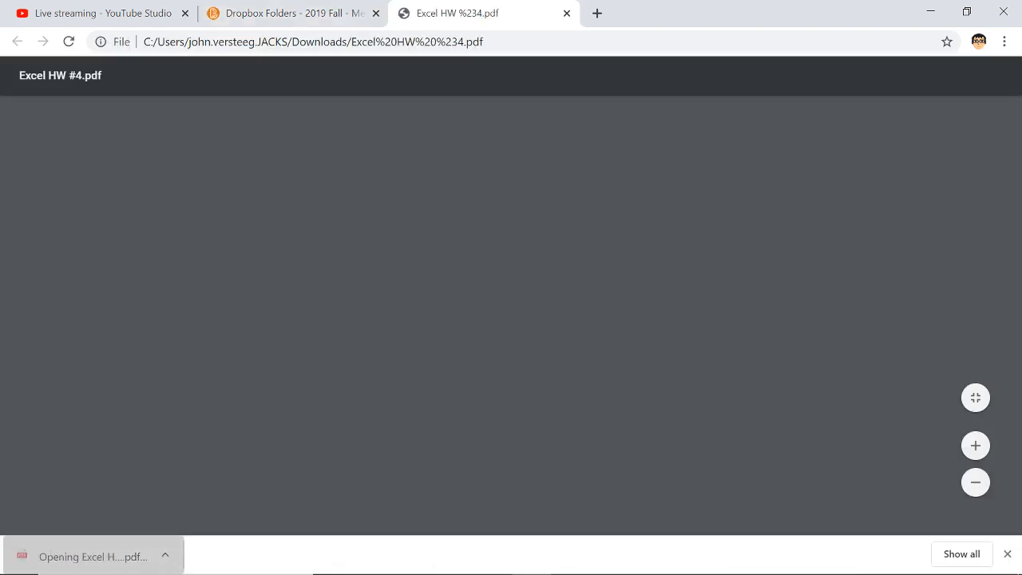
Step: Read through problems 1 to 3 of the Excel HW #4 assignment, including the pipe flow velocity profile equation
scroll(549, 302, "down", 2)
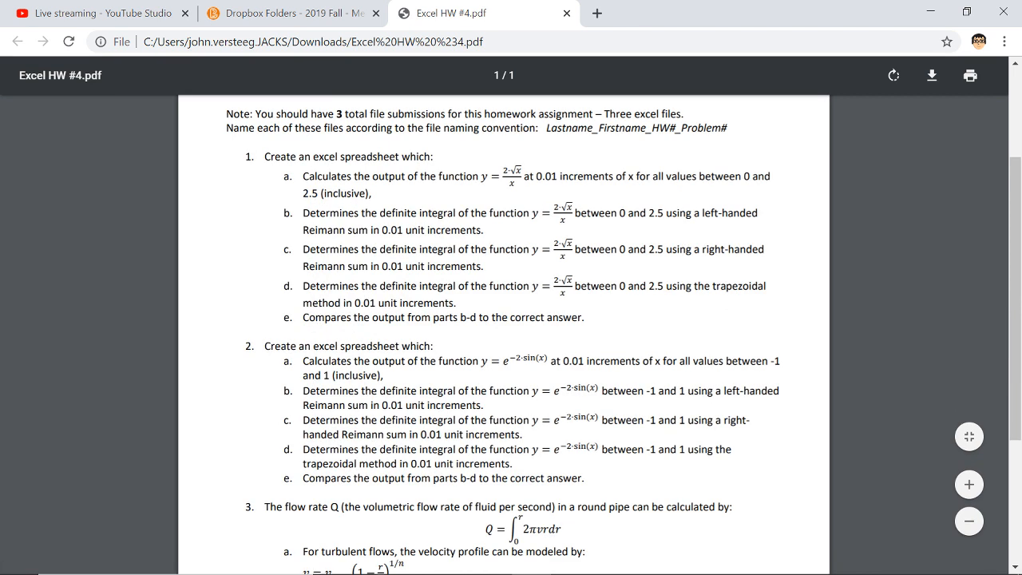
left_click_drag(365, 156, 404, 317)
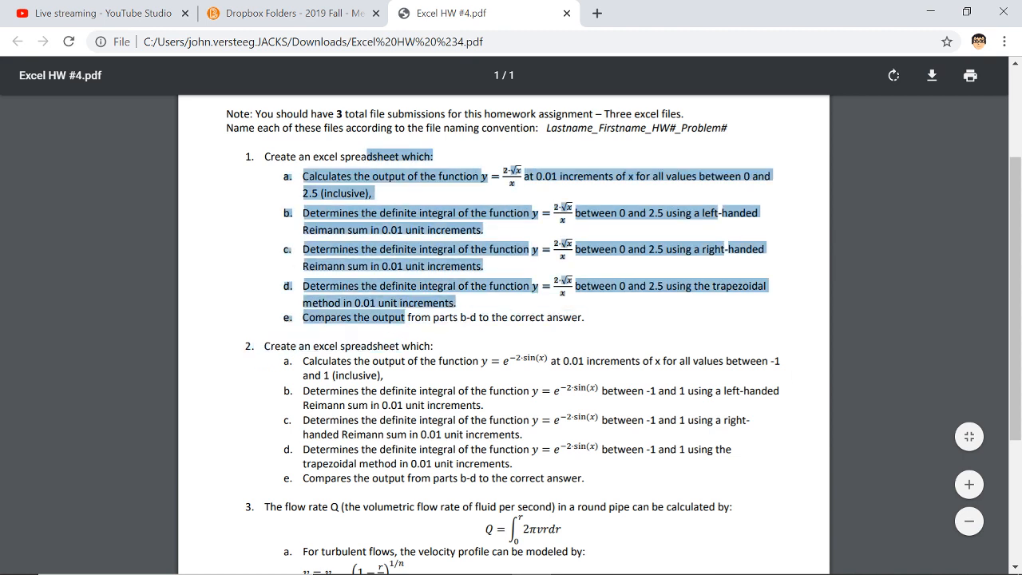
left_click(811, 391)
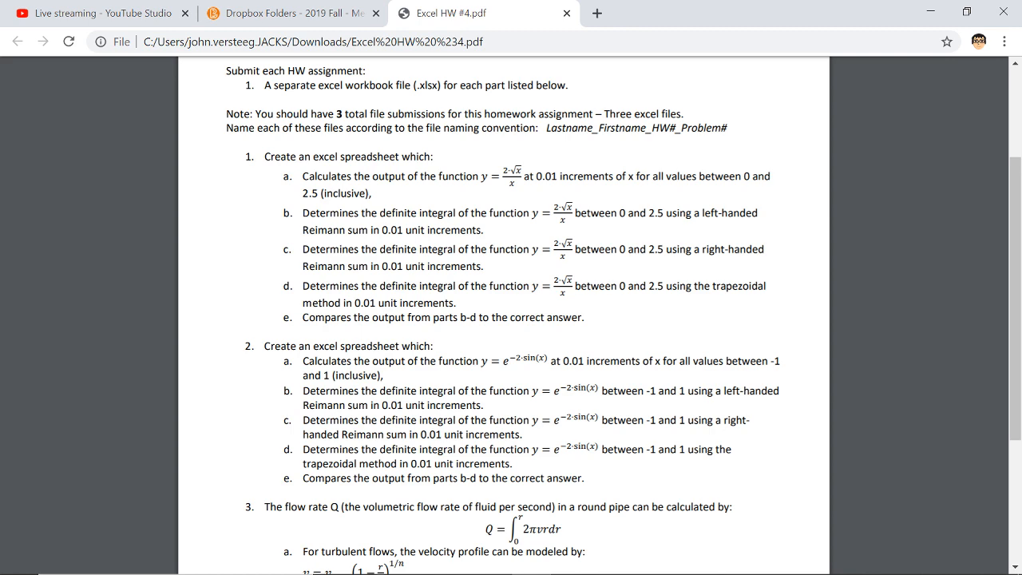
scroll(790, 447, "down", 3)
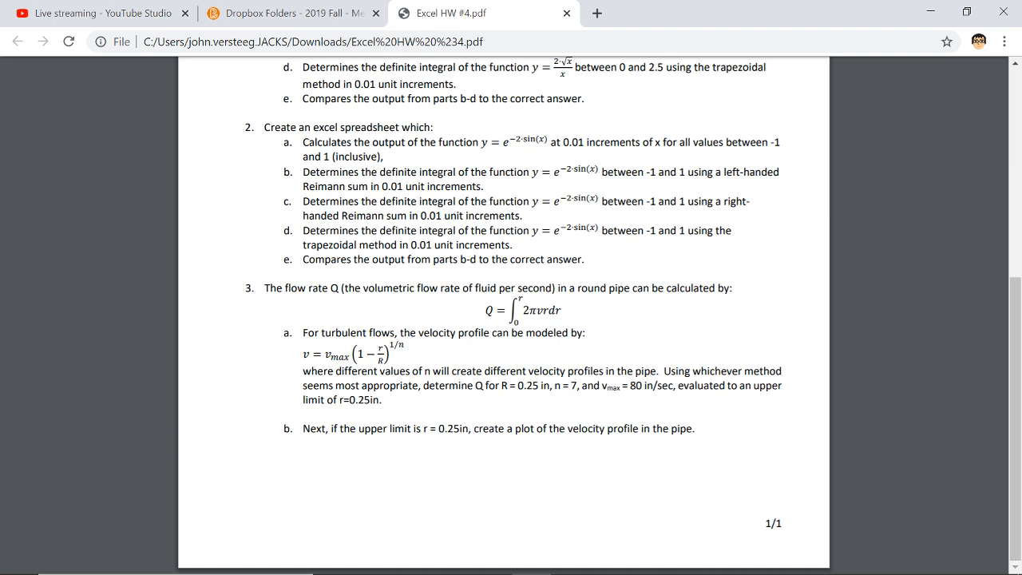
left_click_drag(313, 355, 434, 372)
left_click(434, 371)
Step: Switch to the live streaming dashboard in YouTube Studio
left_click(128, 6)
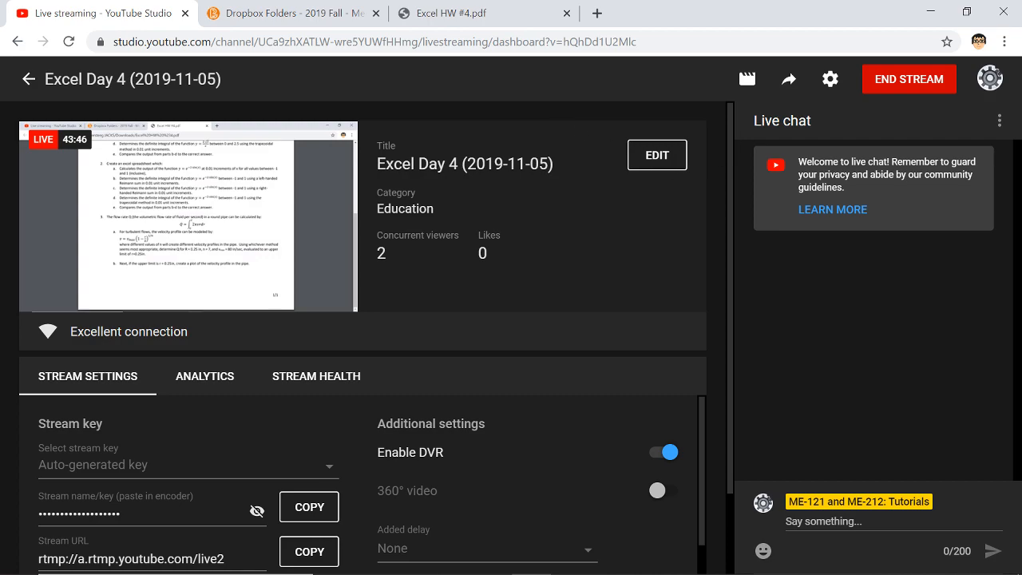